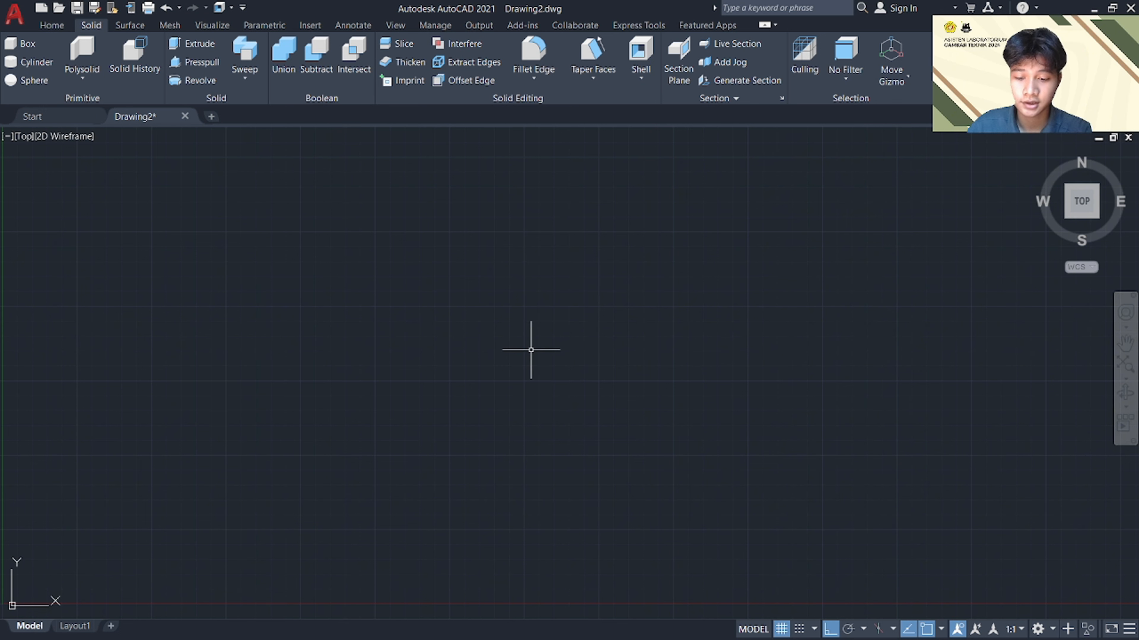
{"action": "type", "text": "REC"}
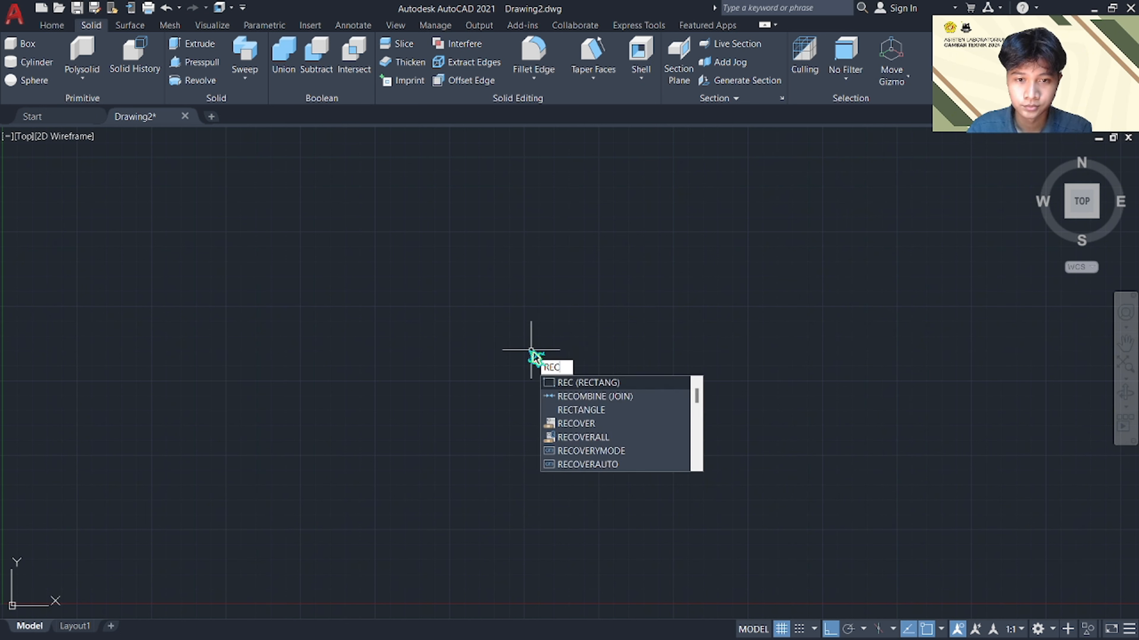
{"action": "key", "text": "Return"}
{"action": "left_click", "coordinate": [495, 305]}
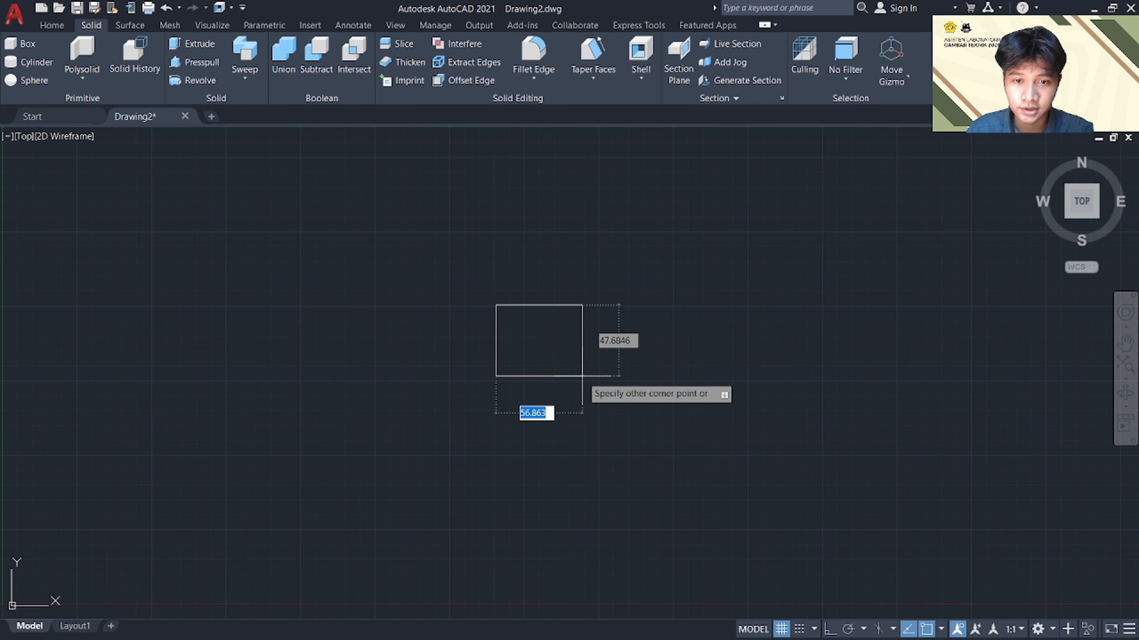
{"action": "key", "text": "Escape"}
Configure the drawing units with a length precision of 0.00 and centimeters as the insertion scale
{"action": "type", "text": "UN"}
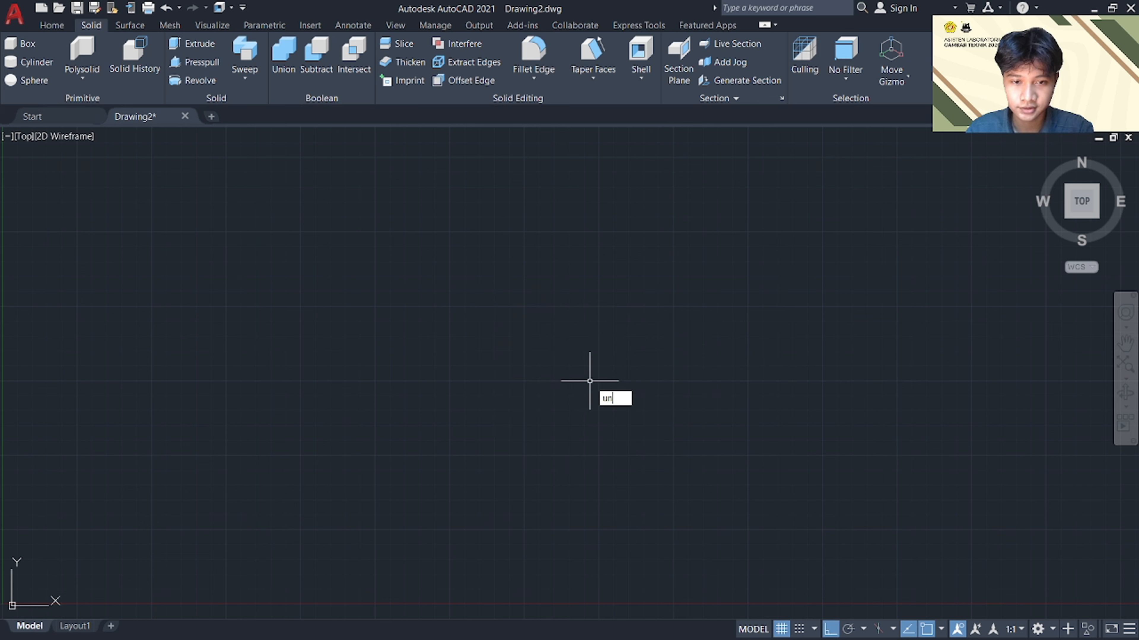
{"action": "key", "text": "Return"}
{"action": "left_click", "coordinate": [541, 295]}
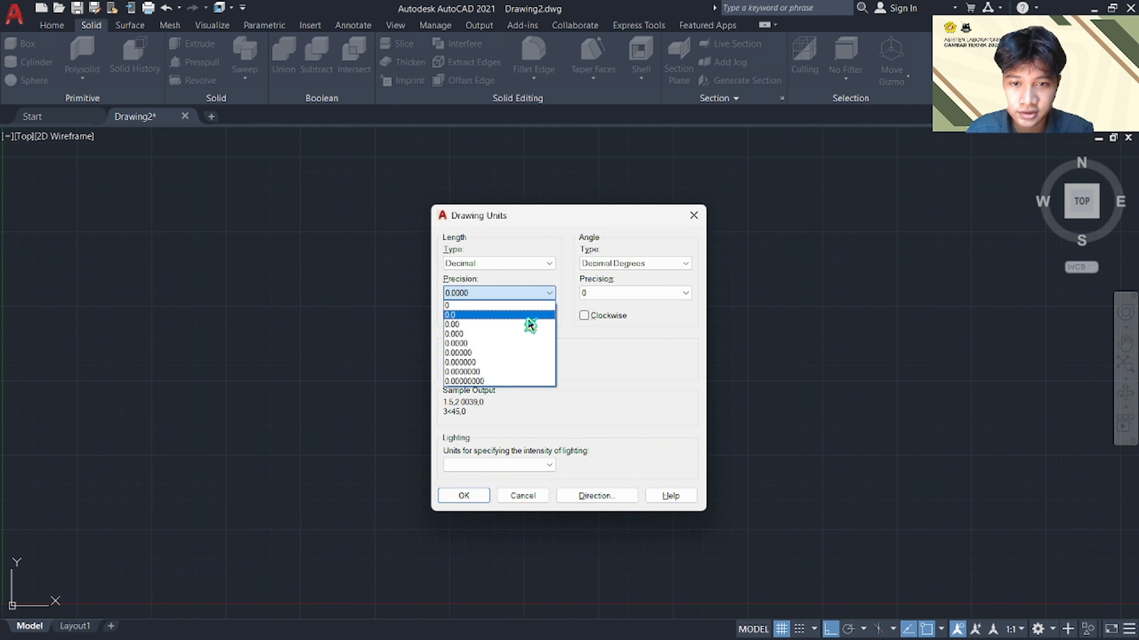
{"action": "left_click", "coordinate": [529, 325]}
{"action": "left_click", "coordinate": [527, 364]}
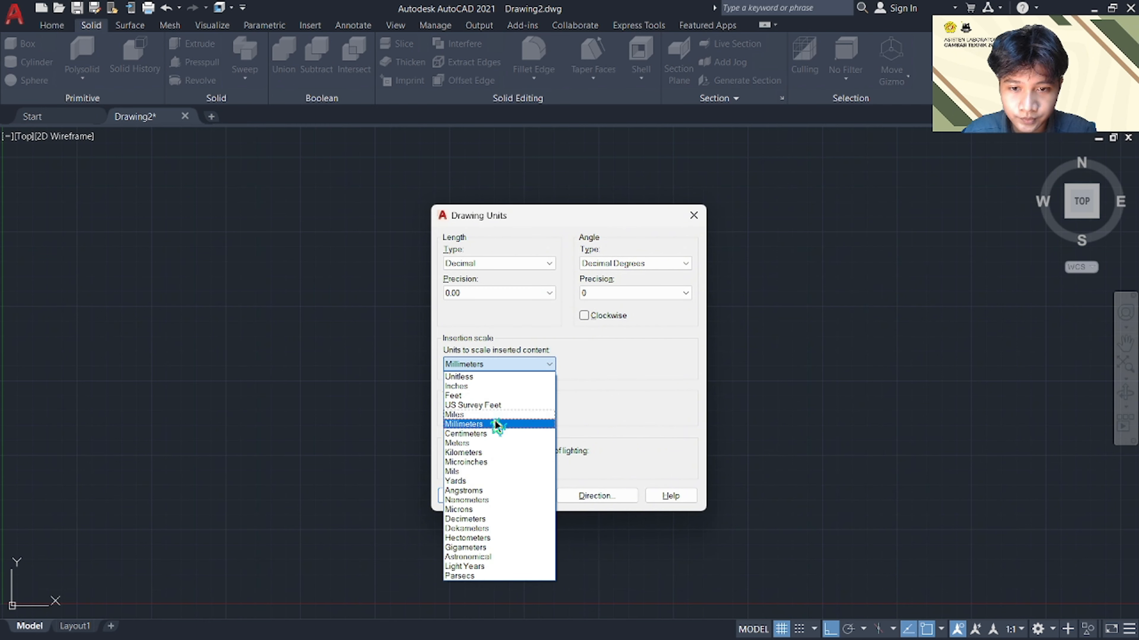
{"action": "left_click", "coordinate": [493, 433]}
{"action": "left_click", "coordinate": [464, 496]}
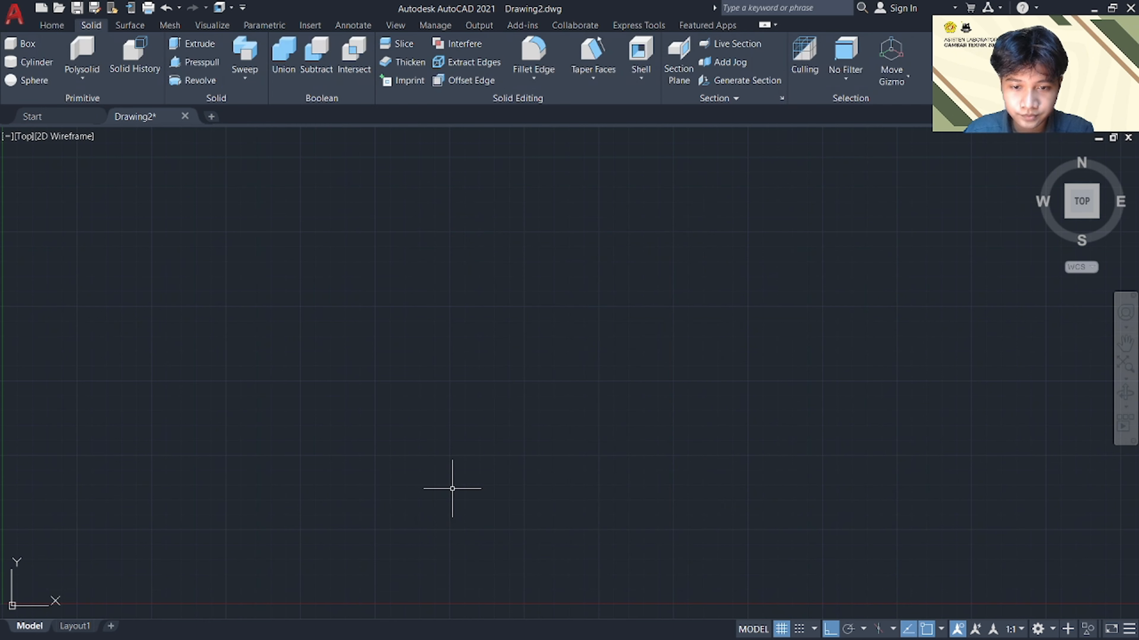
Draw a 100 by 100 square with the Rectangle command near the middle of the drawing area
{"action": "type", "text": "rec"}
{"action": "key", "text": "Return"}
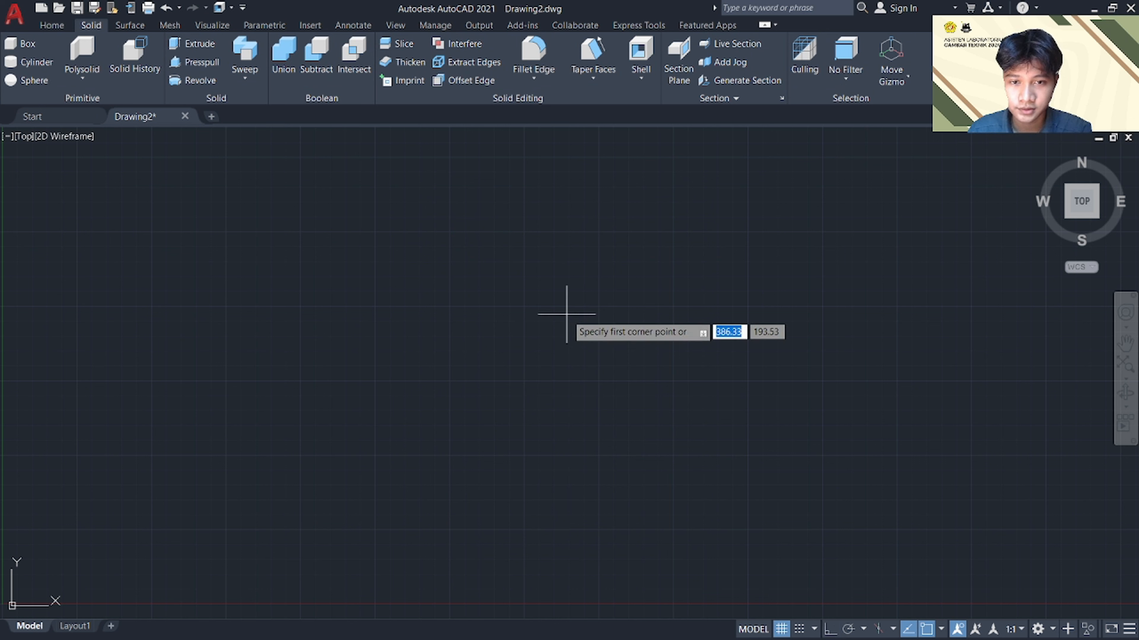
{"action": "left_click", "coordinate": [435, 301]}
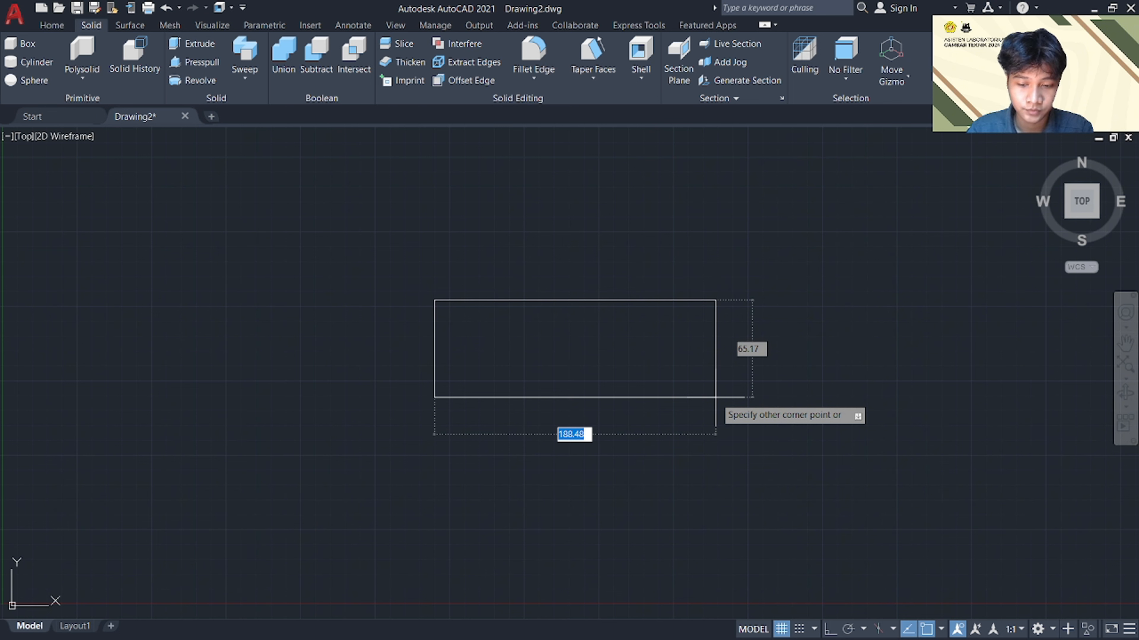
{"action": "type", "text": "100"}
{"action": "key", "text": "Tab"}
{"action": "type", "text": "100"}
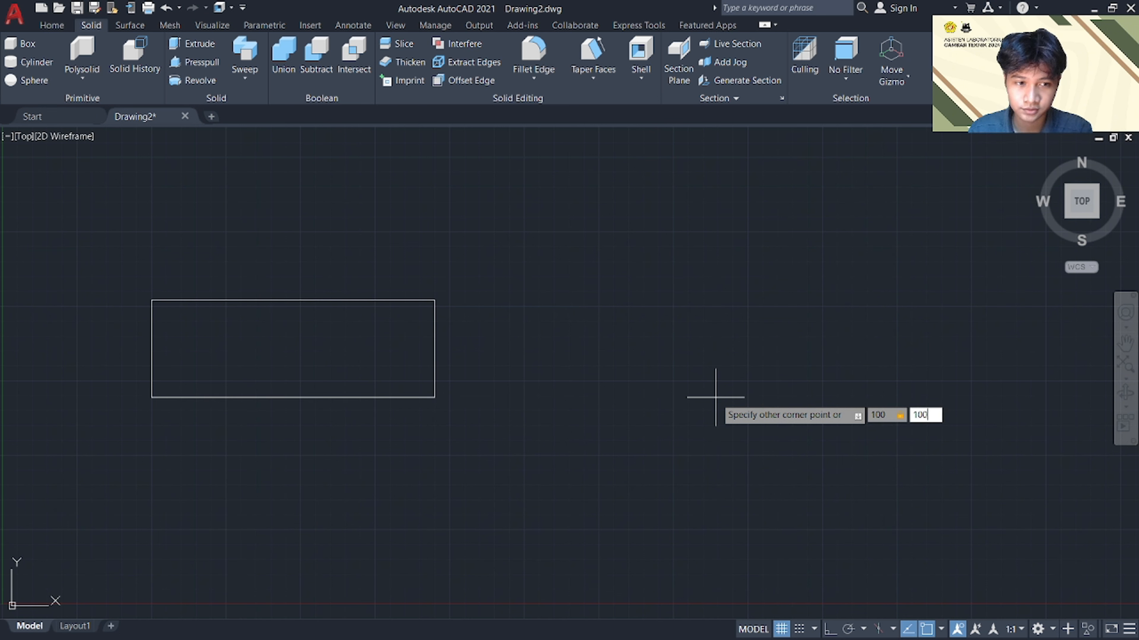
{"action": "key", "text": "Return"}
Extrude the square upward into a solid box, picking the height freely at roughly half the side length
{"action": "left_click", "coordinate": [1081, 201]}
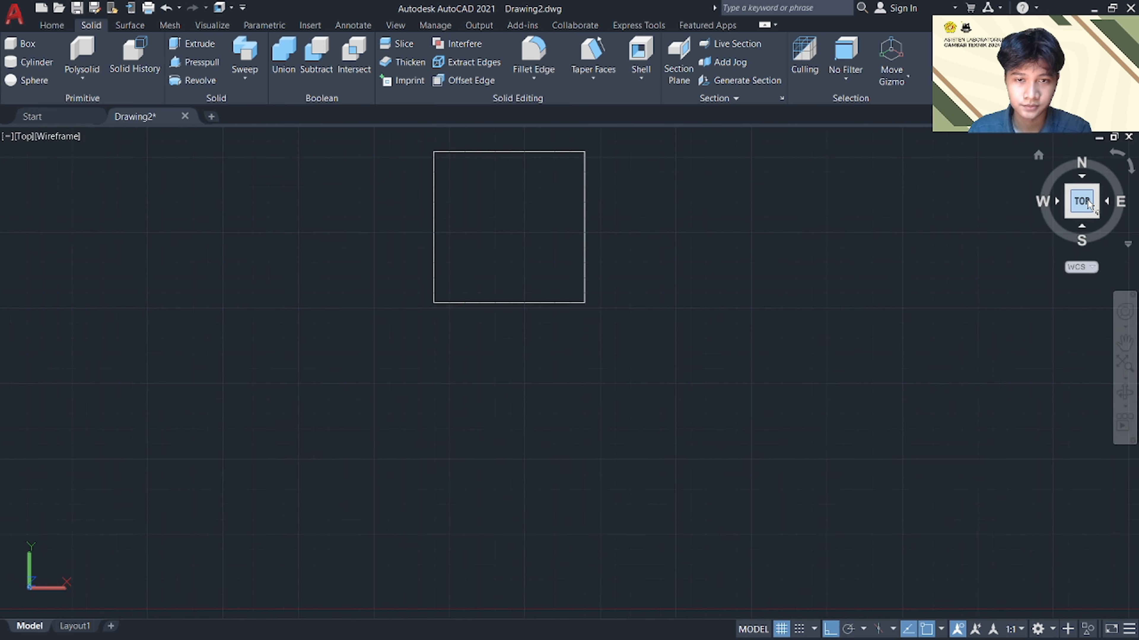
{"action": "left_click", "coordinate": [1125, 344]}
{"action": "left_click_drag", "start_coordinate": [1045, 334], "coordinate": [946, 334]}
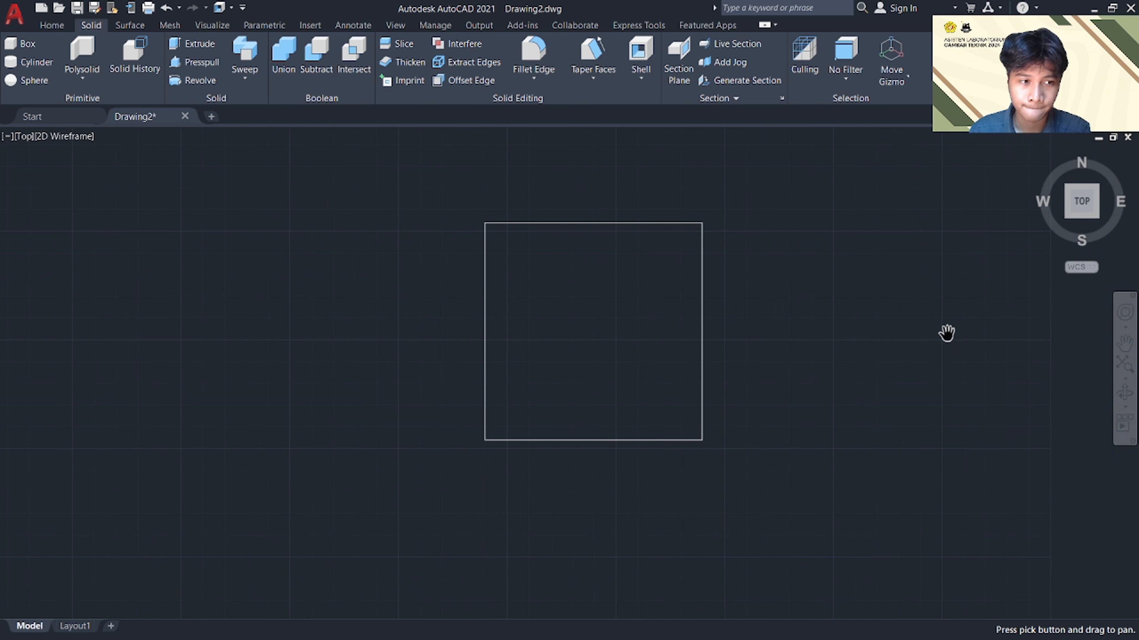
{"action": "key", "text": "Escape"}
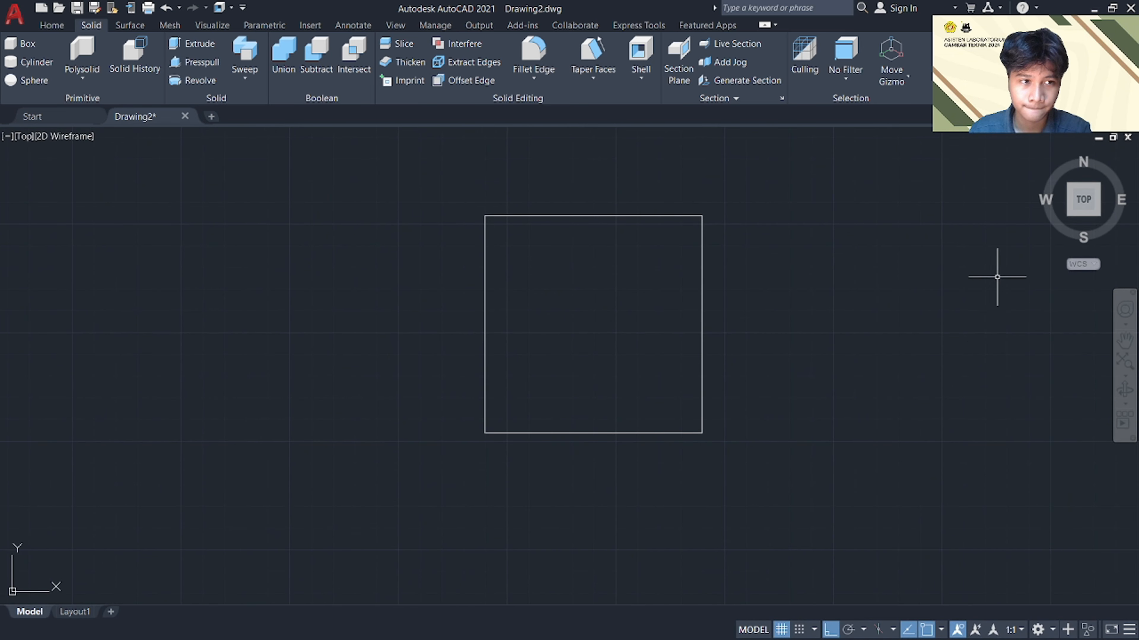
{"action": "left_click", "coordinate": [1068, 216]}
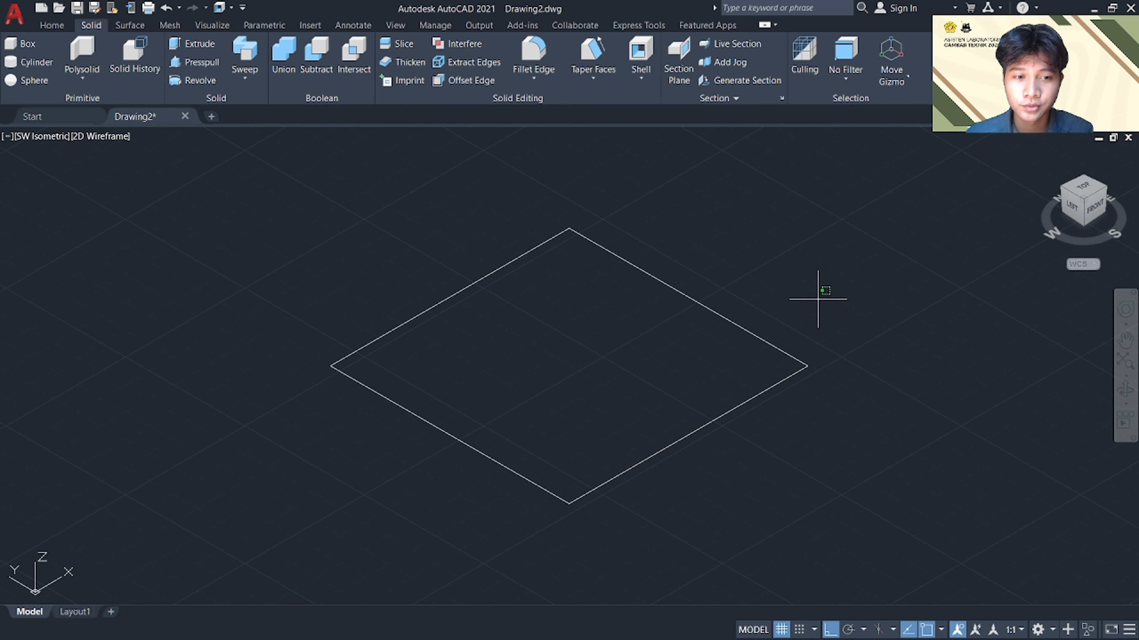
{"action": "left_click", "coordinate": [754, 335]}
{"action": "type", "text": "ext"}
{"action": "key", "text": "Return"}
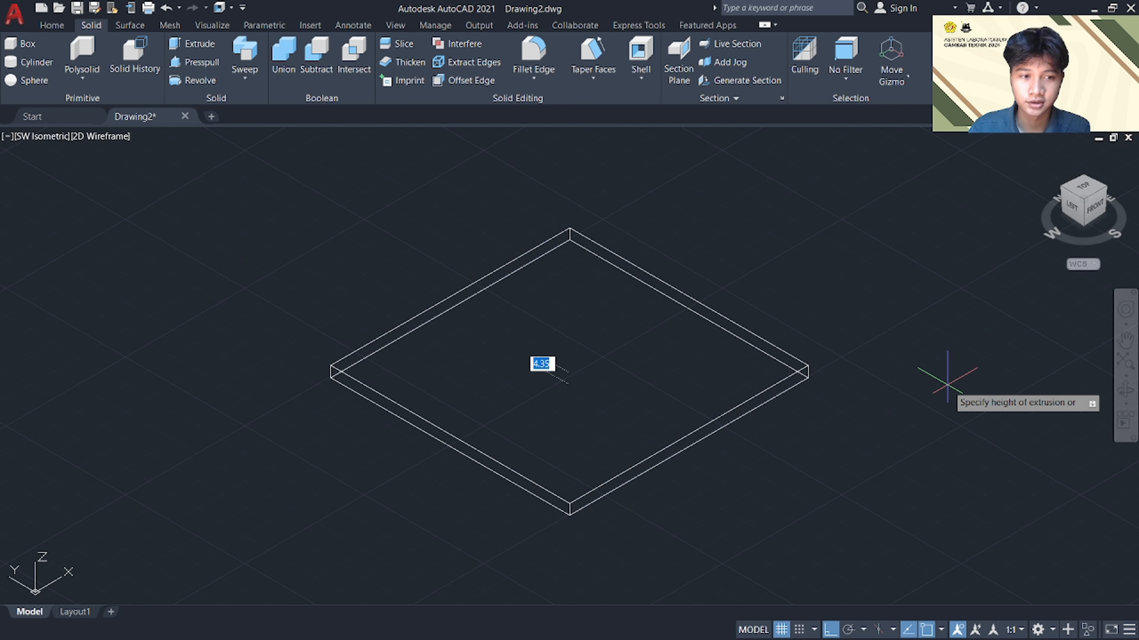
{"action": "left_click", "coordinate": [964, 219]}
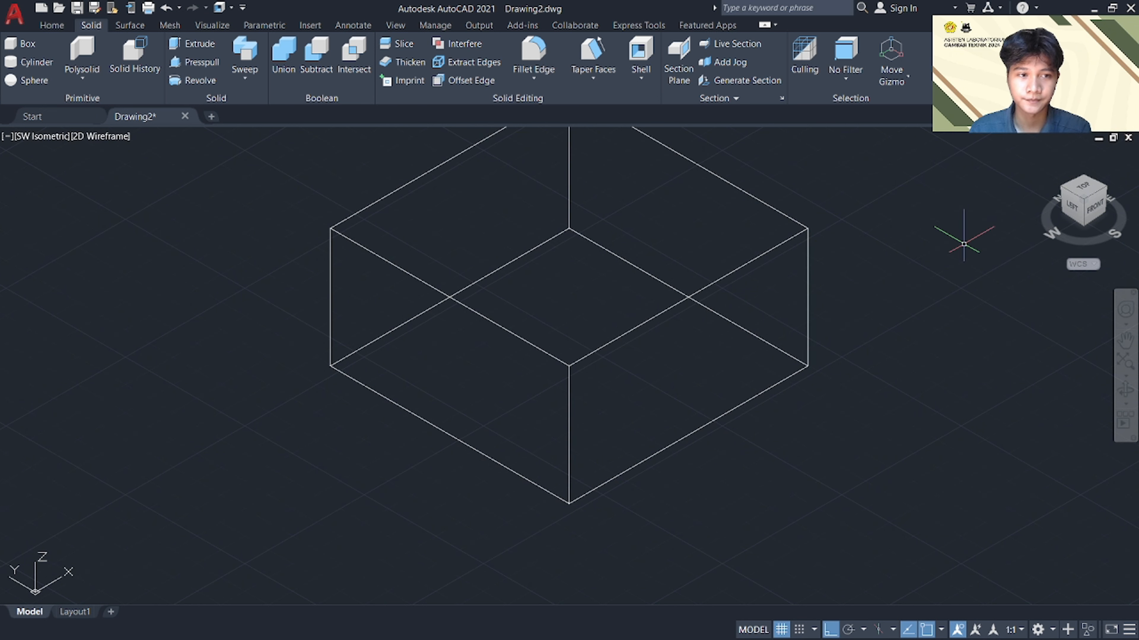
Change the model's visual style to Conceptual
{"action": "scroll", "coordinate": [961, 367], "scroll_direction": "down", "scroll_amount": 2}
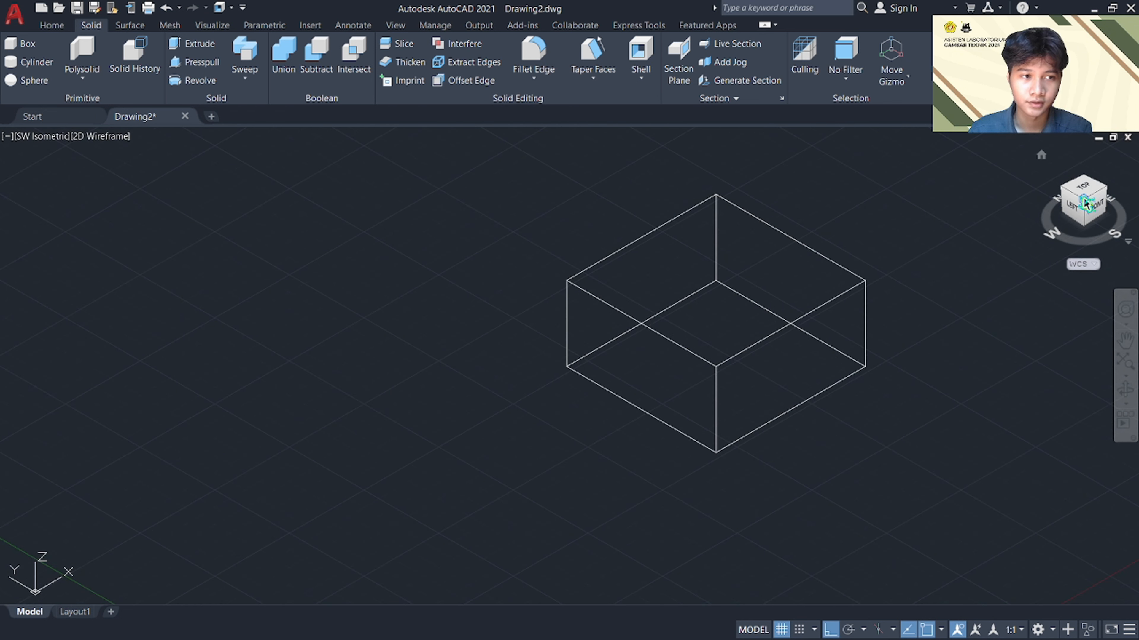
{"action": "left_click", "coordinate": [1085, 204]}
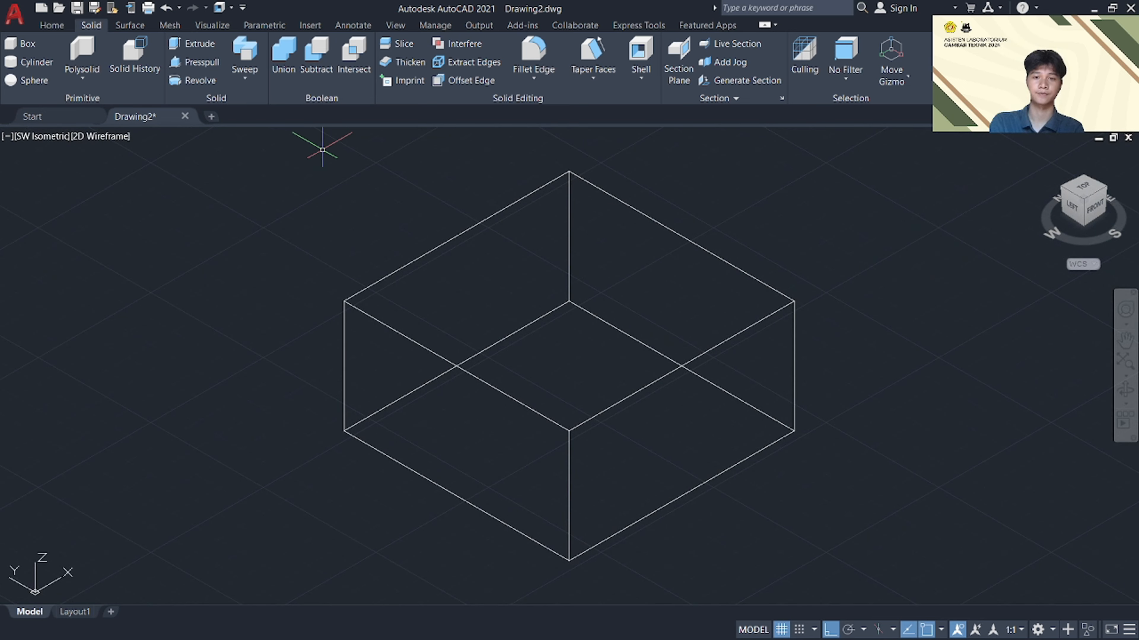
{"action": "left_click", "coordinate": [114, 137]}
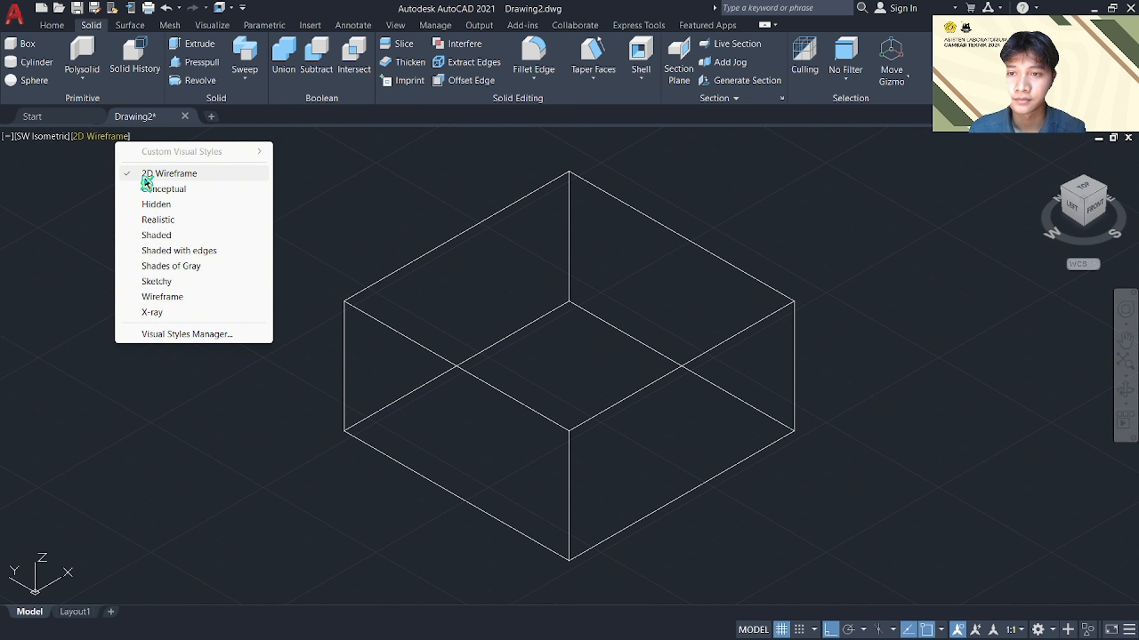
{"action": "left_click", "coordinate": [157, 190]}
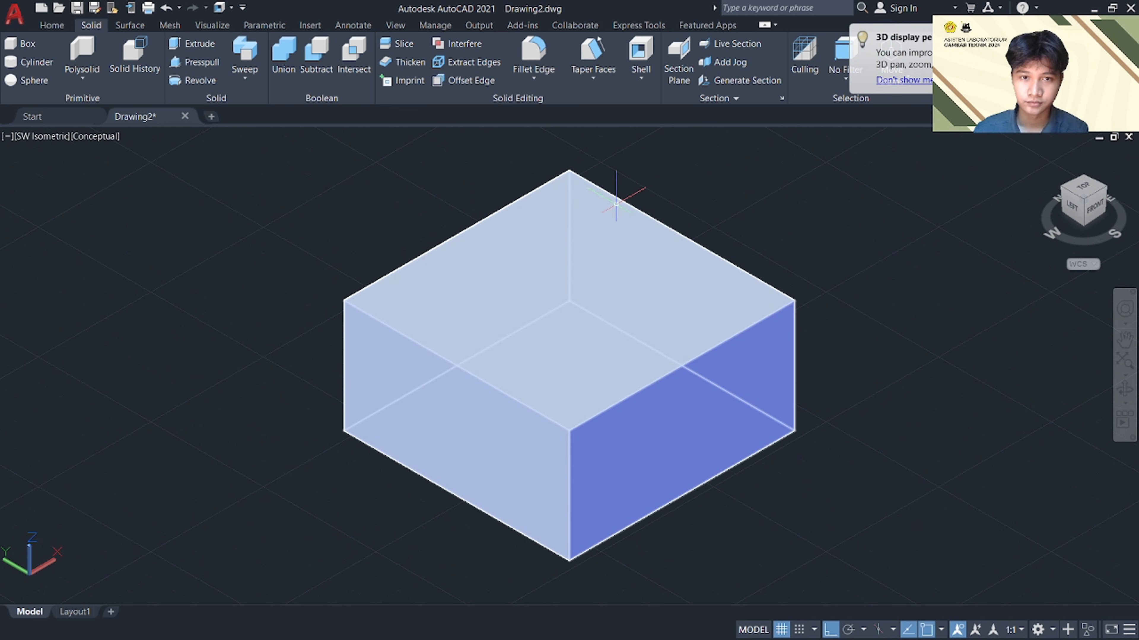
Copy the box and paste the duplicate next to the original, beyond its far front corner
{"action": "left_click", "coordinate": [623, 197]}
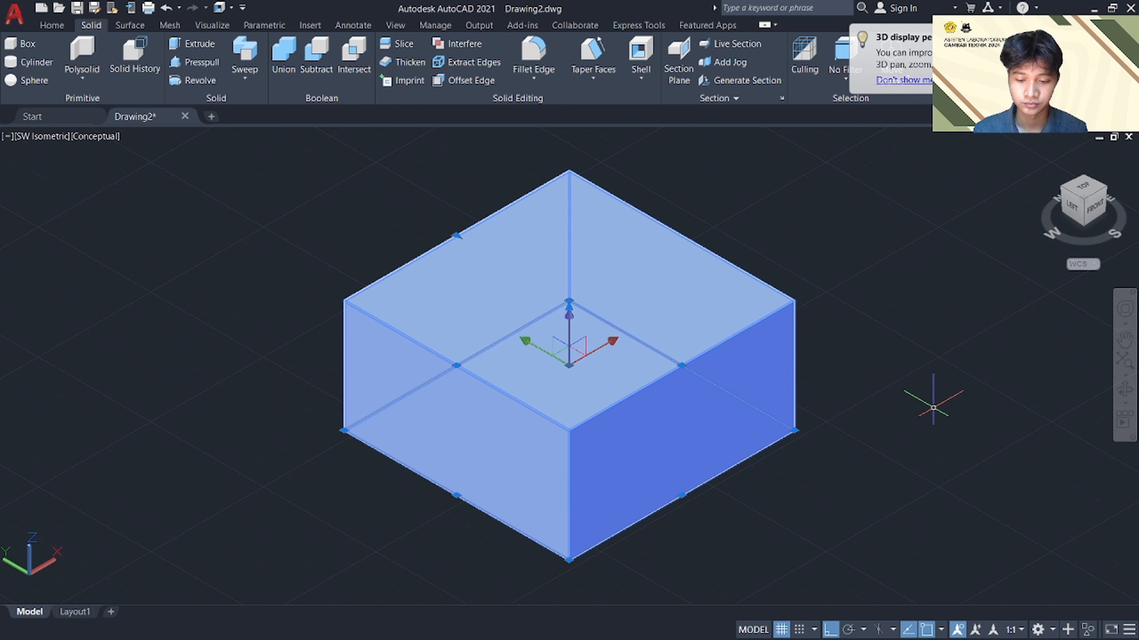
{"action": "key", "text": "ctrl+c"}
{"action": "key", "text": "ctrl+v"}
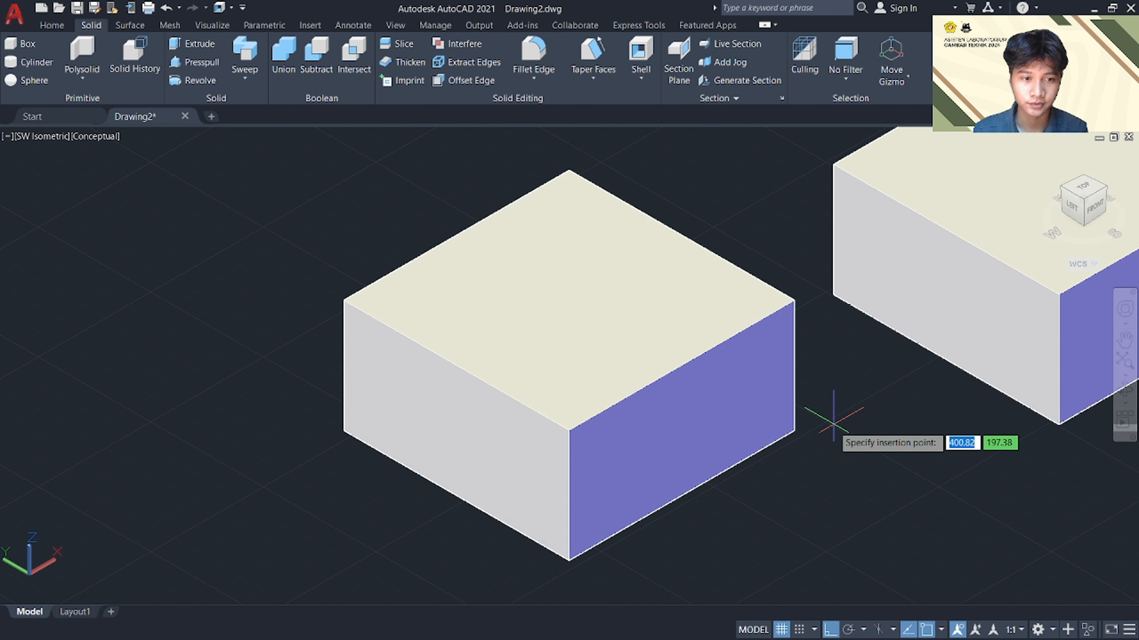
{"action": "left_click", "coordinate": [797, 425]}
Move the copied box by its lower front corner onto the original's matching lower corner so the two sit flush
{"action": "scroll", "coordinate": [861, 492], "scroll_direction": "down", "scroll_amount": 2}
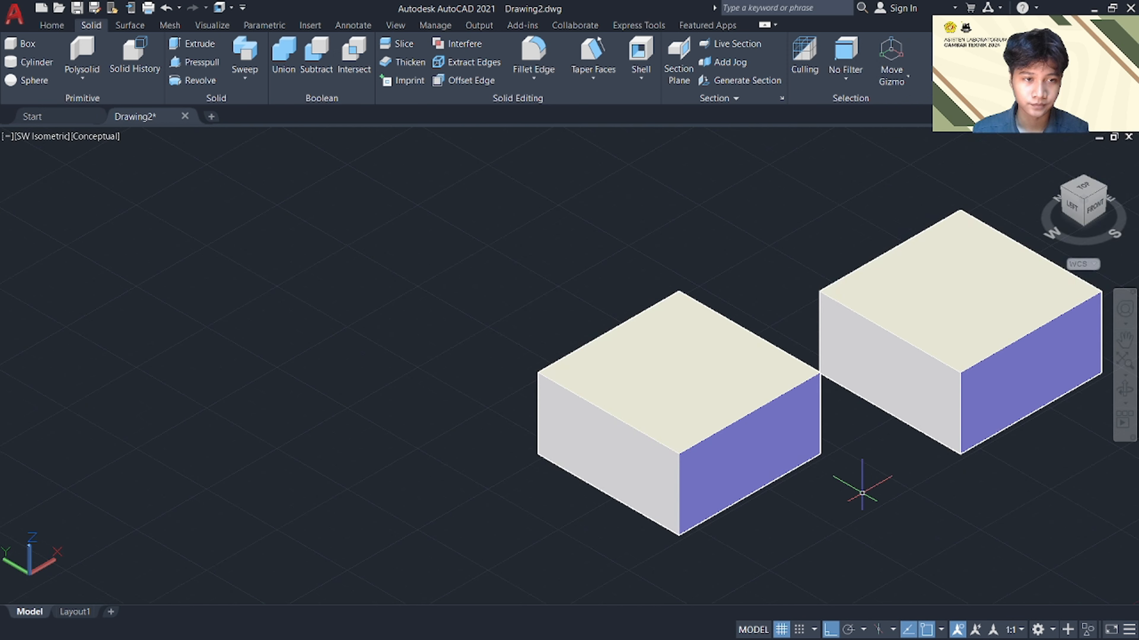
{"action": "left_click", "coordinate": [978, 422]}
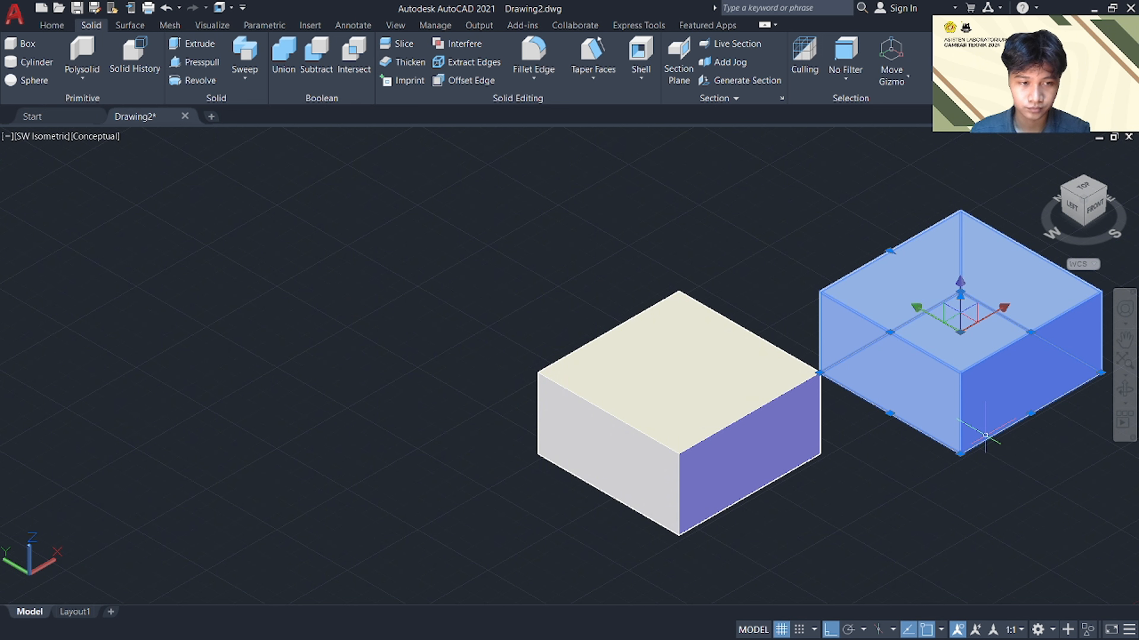
{"action": "type", "text": "m"}
{"action": "key", "text": "space"}
{"action": "left_click", "coordinate": [959, 455]}
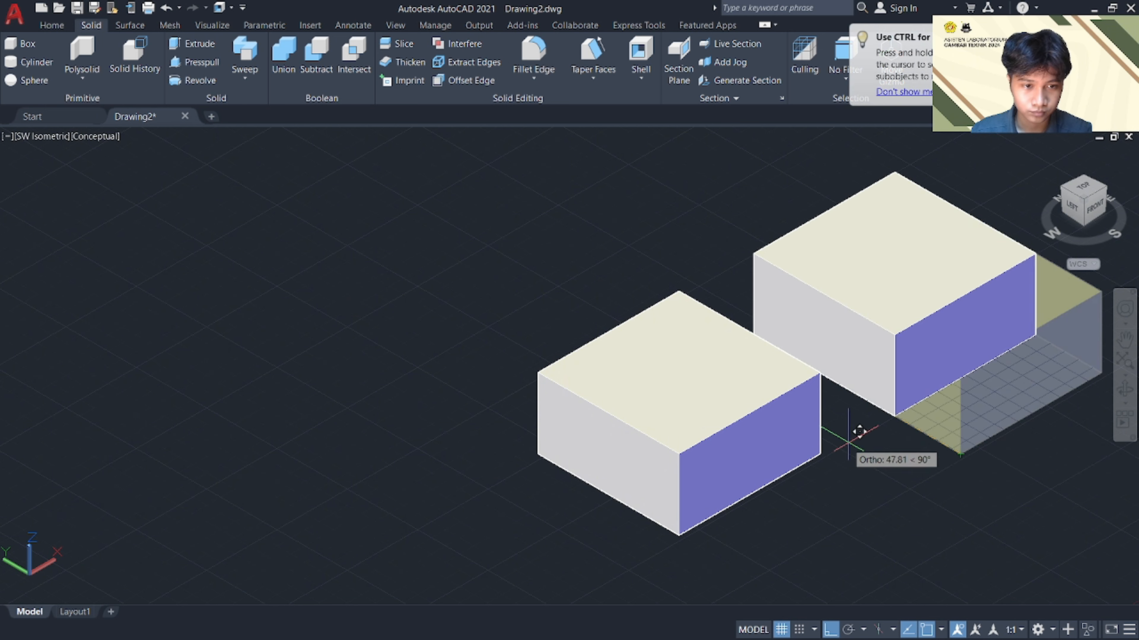
{"action": "left_click", "coordinate": [824, 449]}
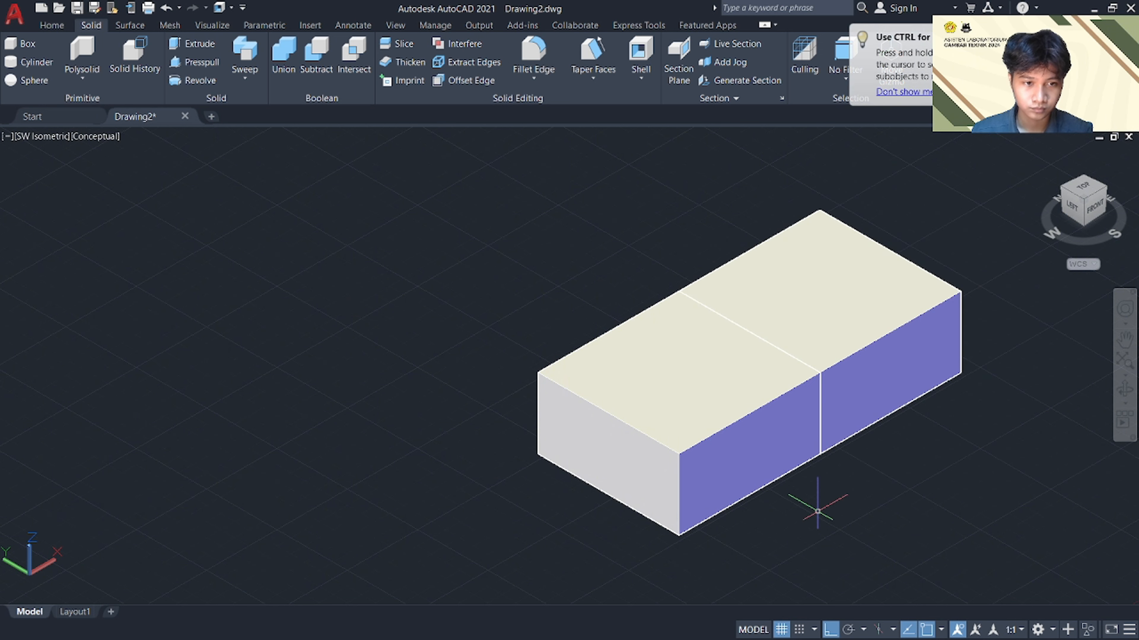
Turn off ortho mode and move the copied box along the X axis so it partly overlaps the original
{"action": "left_click", "coordinate": [829, 629]}
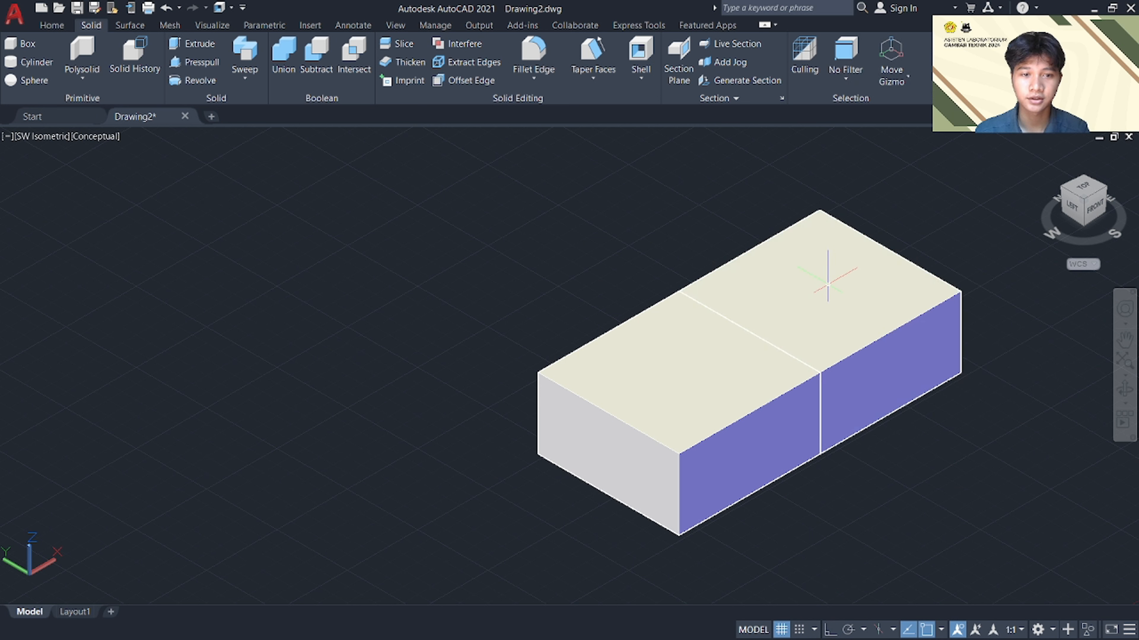
{"action": "left_click", "coordinate": [812, 278]}
{"action": "left_click", "coordinate": [871, 315]}
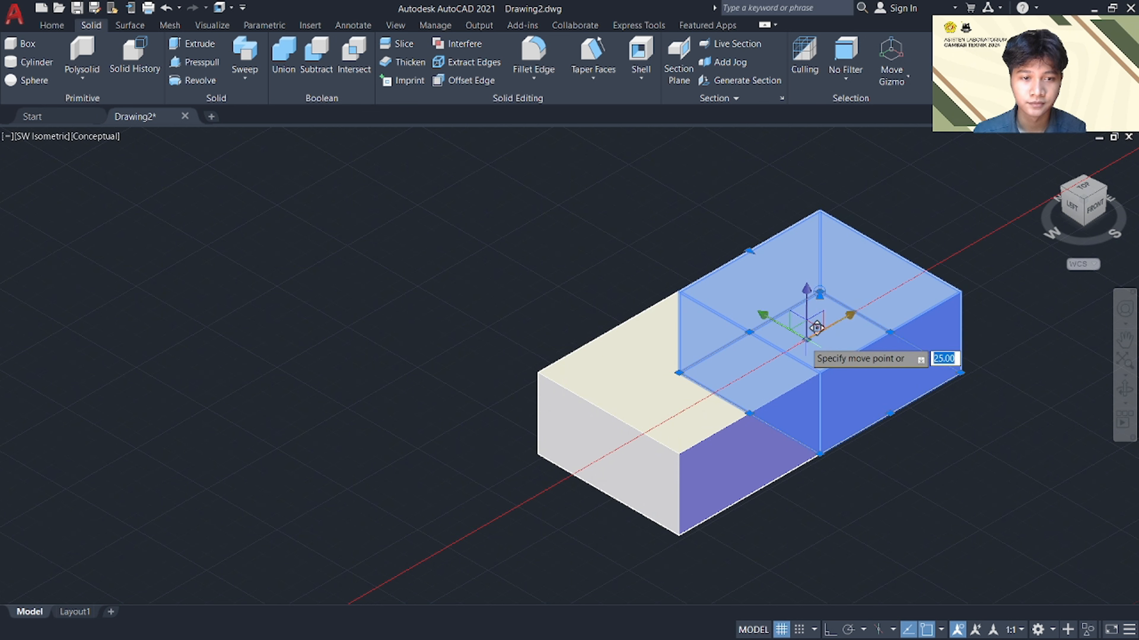
{"action": "left_click", "coordinate": [932, 448]}
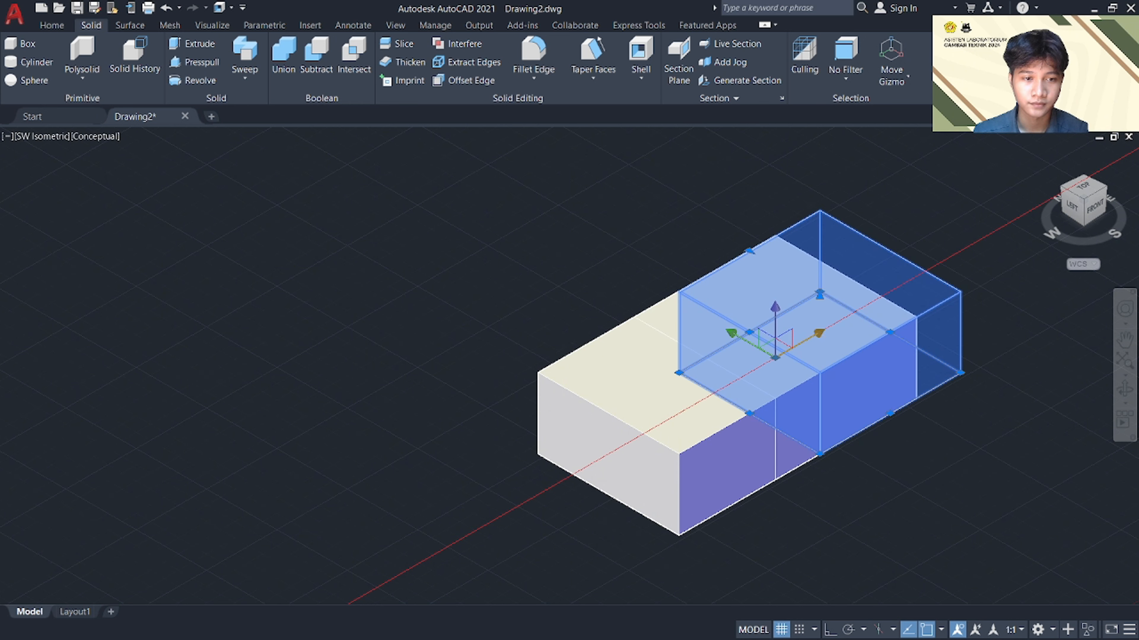
{"action": "key", "text": "Escape"}
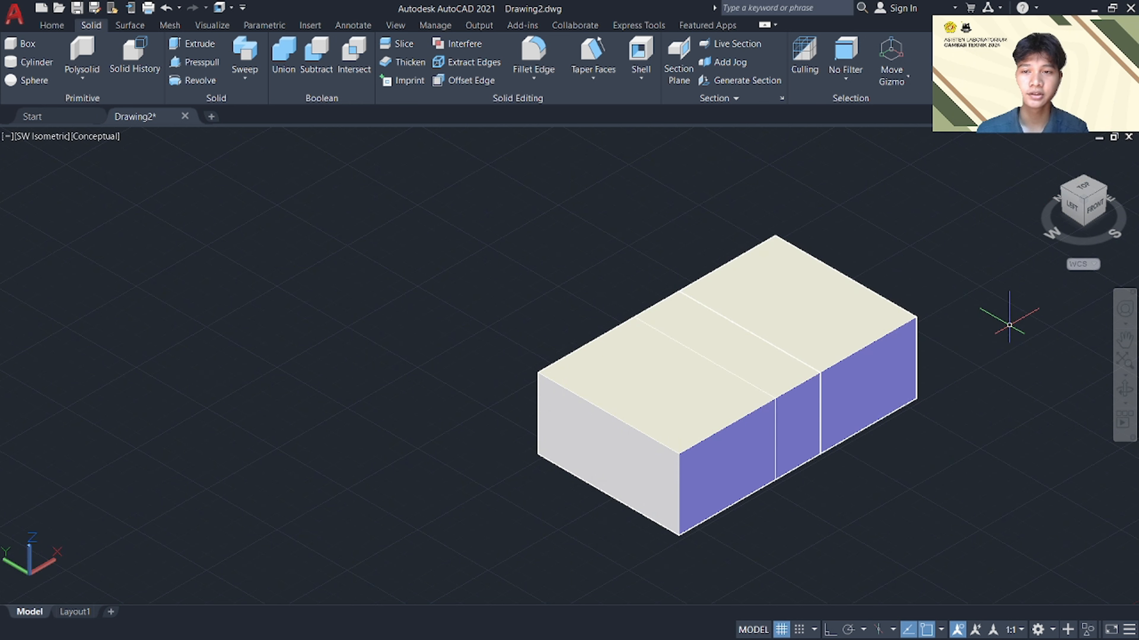
{"action": "left_click", "coordinate": [693, 382]}
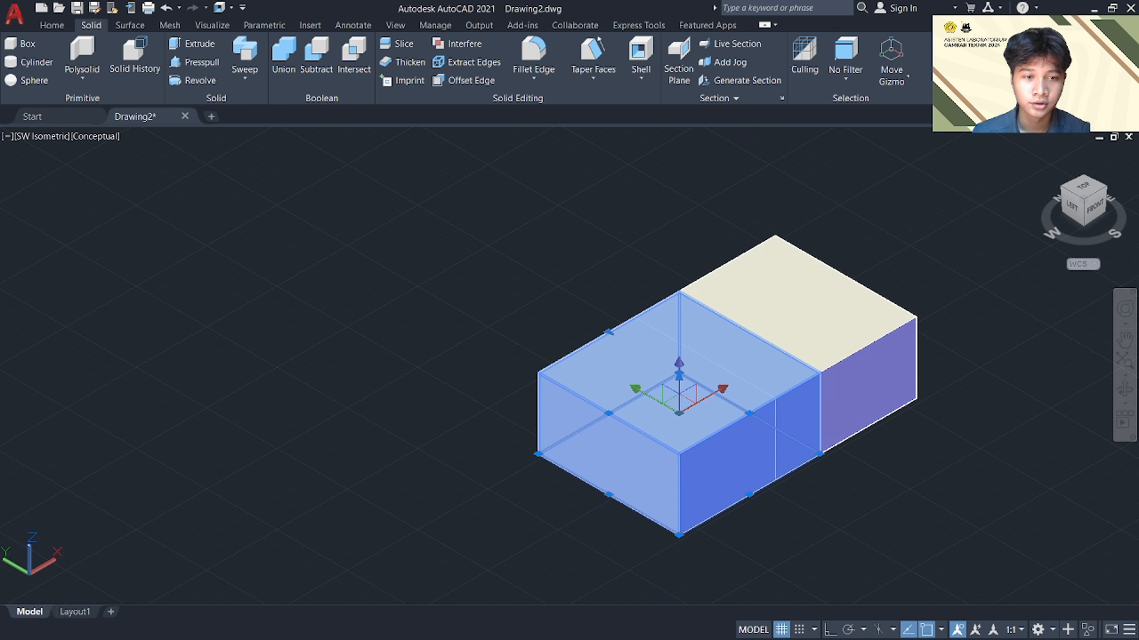
{"action": "left_click", "coordinate": [800, 351]}
{"action": "key", "text": "Escape"}
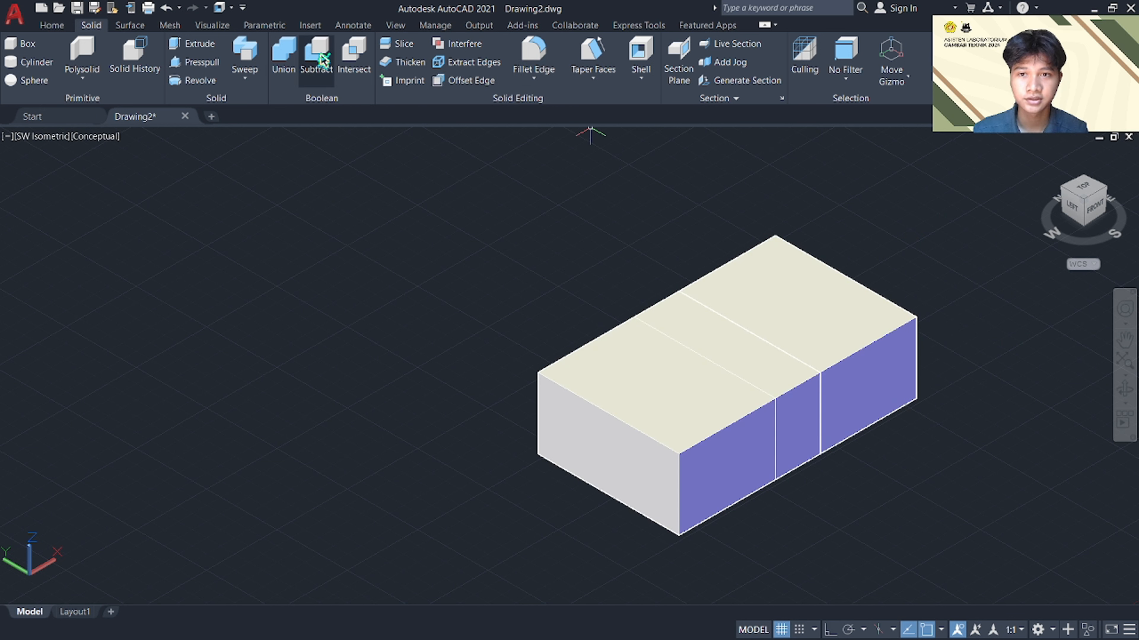
Combine the two overlapping boxes into one solid with Union and select the merged body
{"action": "left_click", "coordinate": [289, 58]}
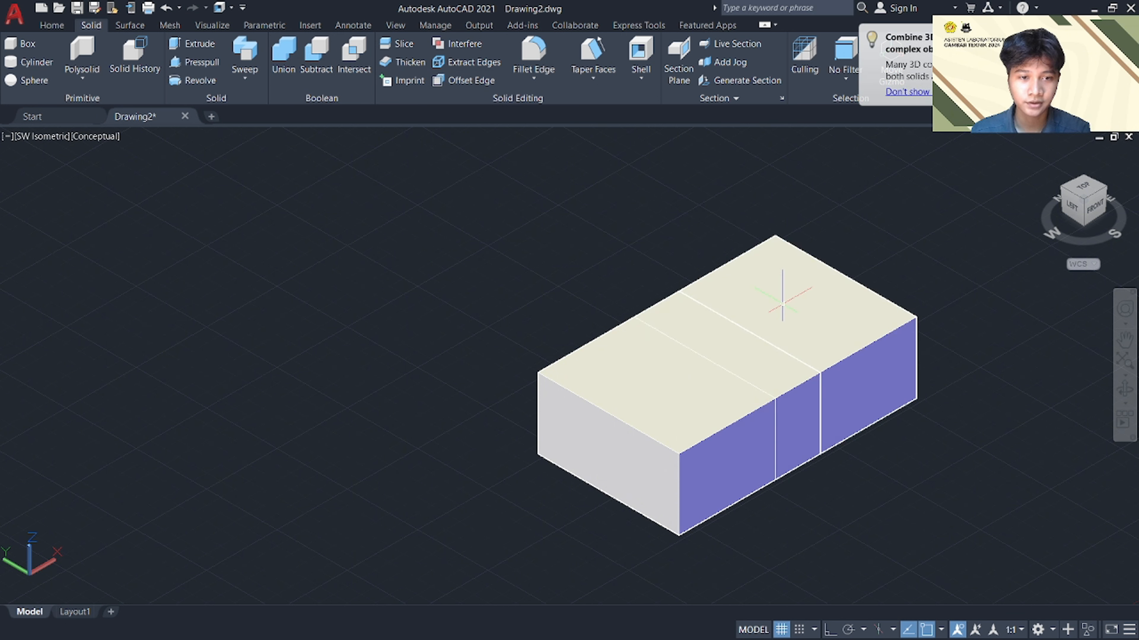
{"action": "left_click", "coordinate": [283, 59]}
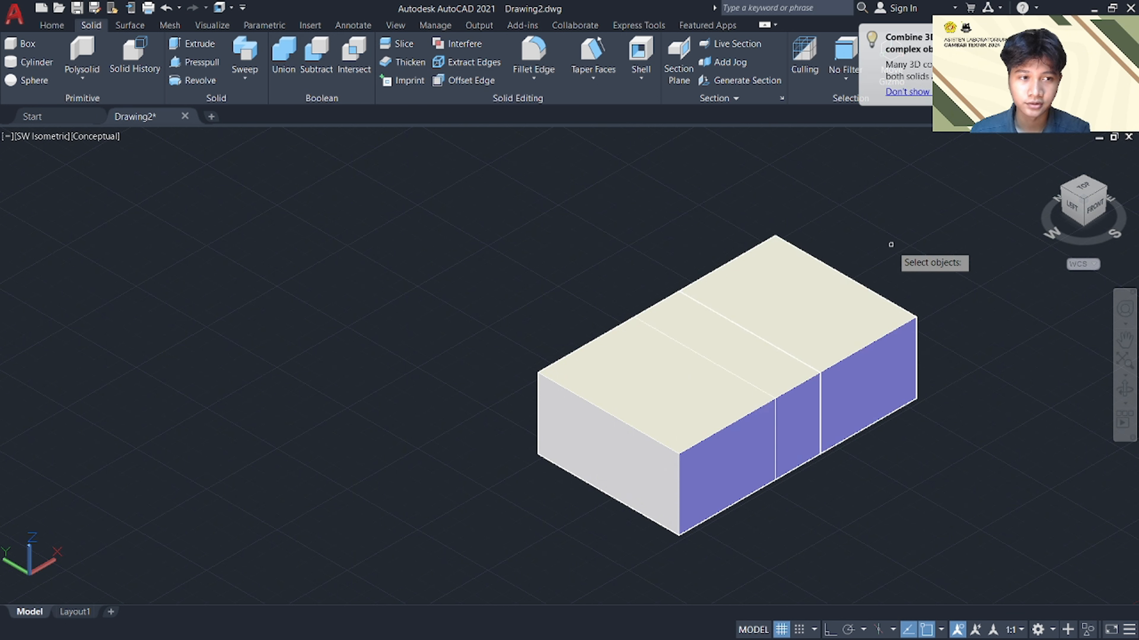
{"action": "mouse_move", "coordinate": [891, 244]}
{"action": "left_mouse_down"}
{"action": "mouse_move", "coordinate": [590, 399]}
{"action": "mouse_move", "coordinate": [750, 501]}
{"action": "mouse_move", "coordinate": [861, 450]}
{"action": "left_mouse_up"}
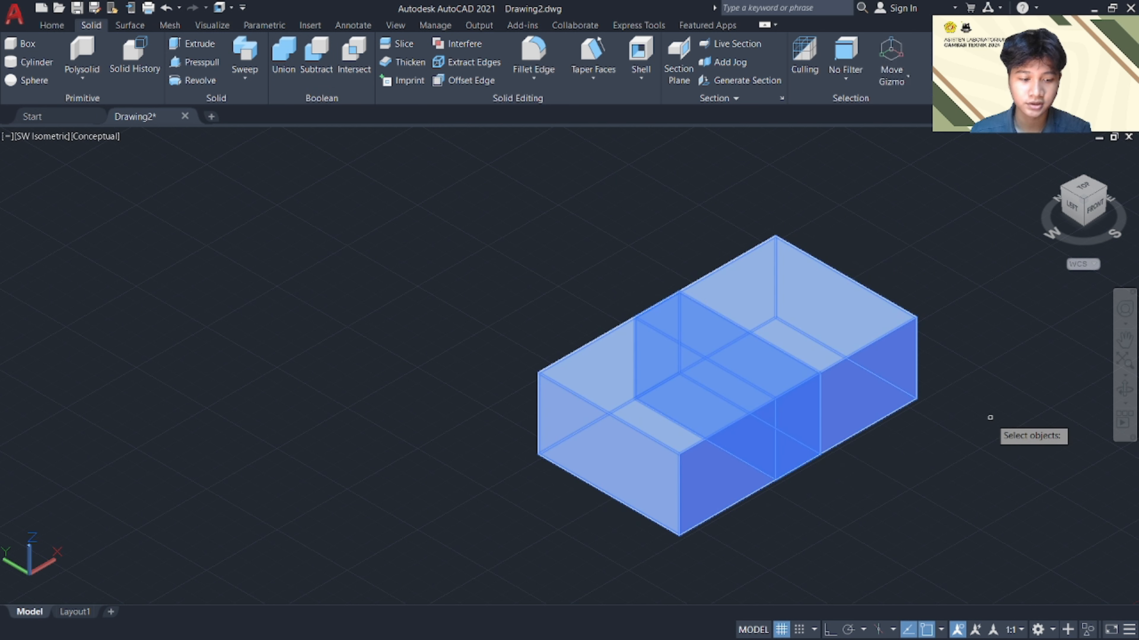
{"action": "key", "text": "Return"}
{"action": "left_click", "coordinate": [909, 406]}
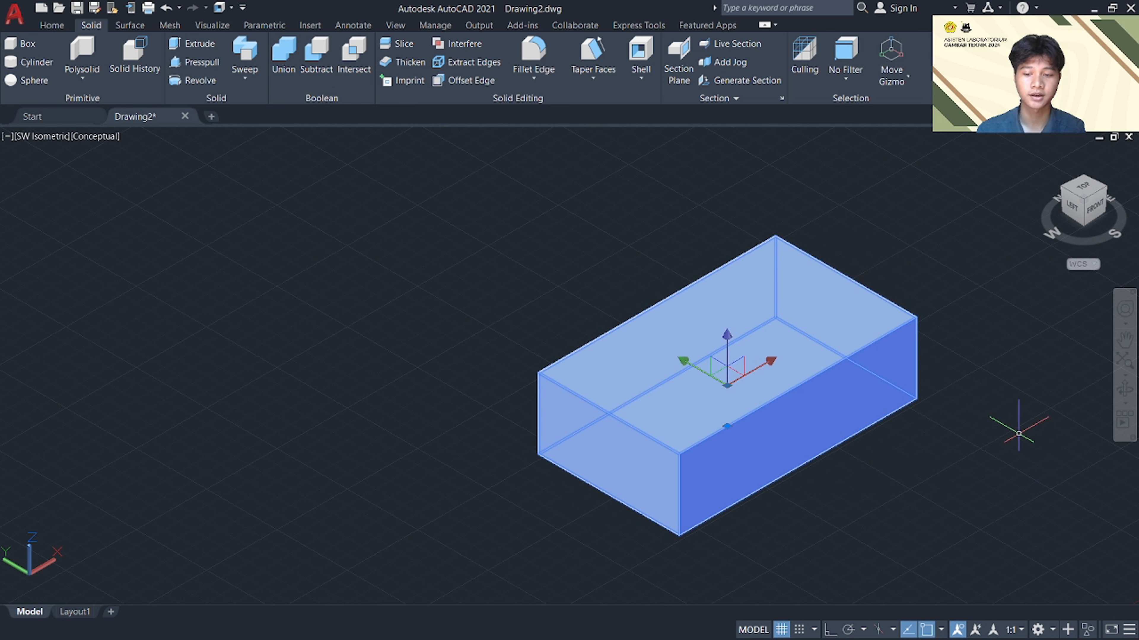
Undo the union to bring back the two separate, partly overlapping boxes
{"action": "key", "text": "Escape"}
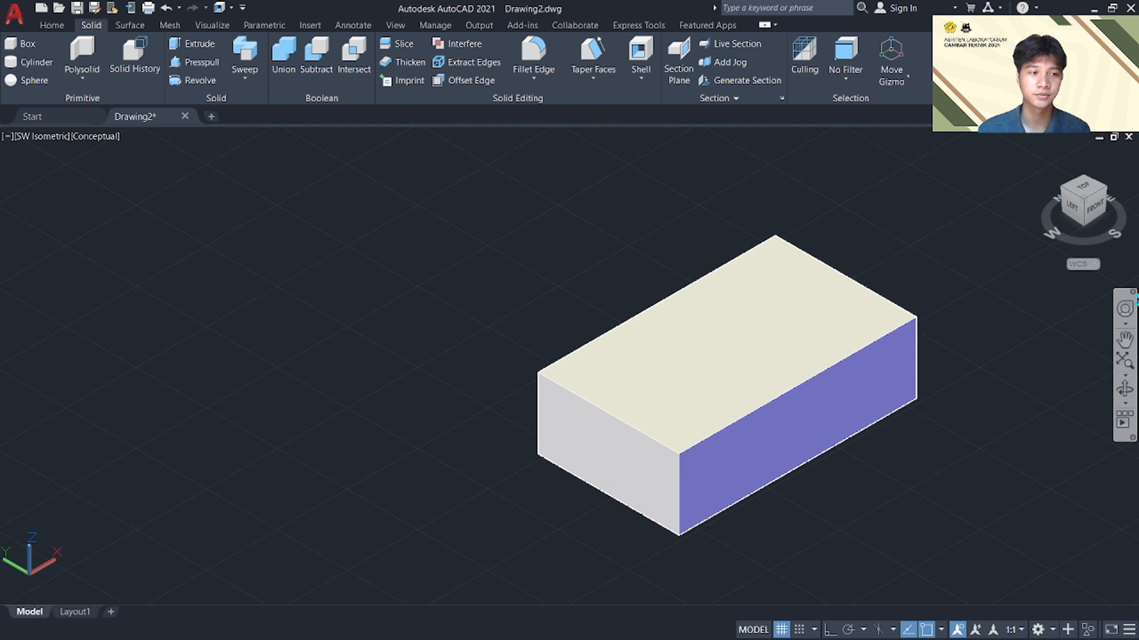
{"action": "left_click", "coordinate": [1090, 208]}
{"action": "left_click", "coordinate": [737, 364]}
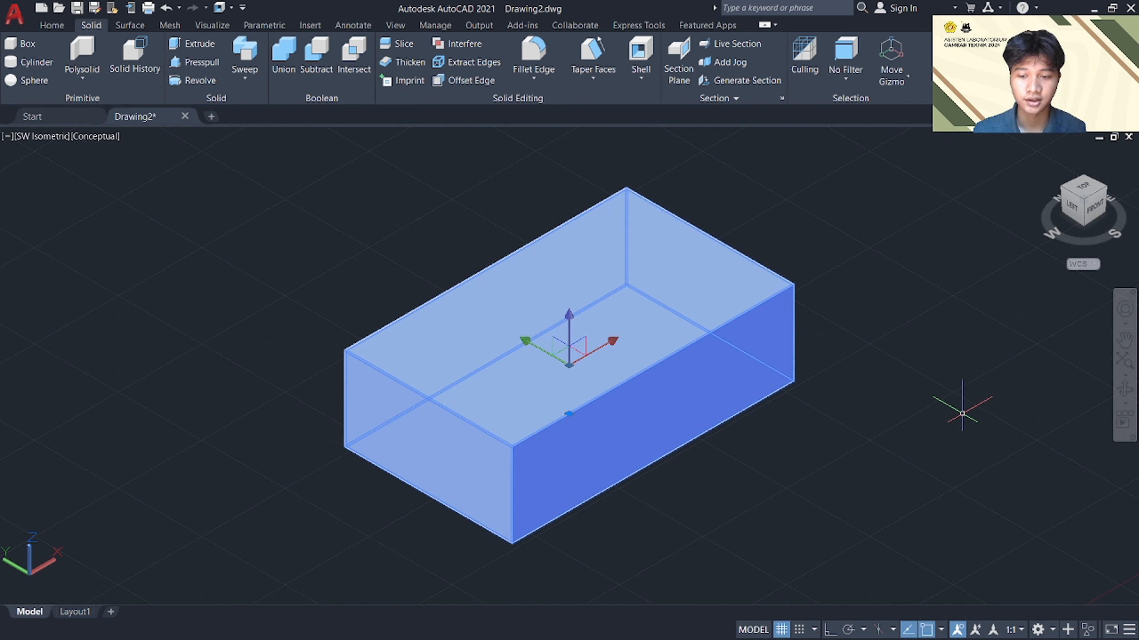
{"action": "key", "text": "Escape"}
{"action": "key", "text": "ctrl+z"}
{"action": "key", "text": "ctrl+z"}
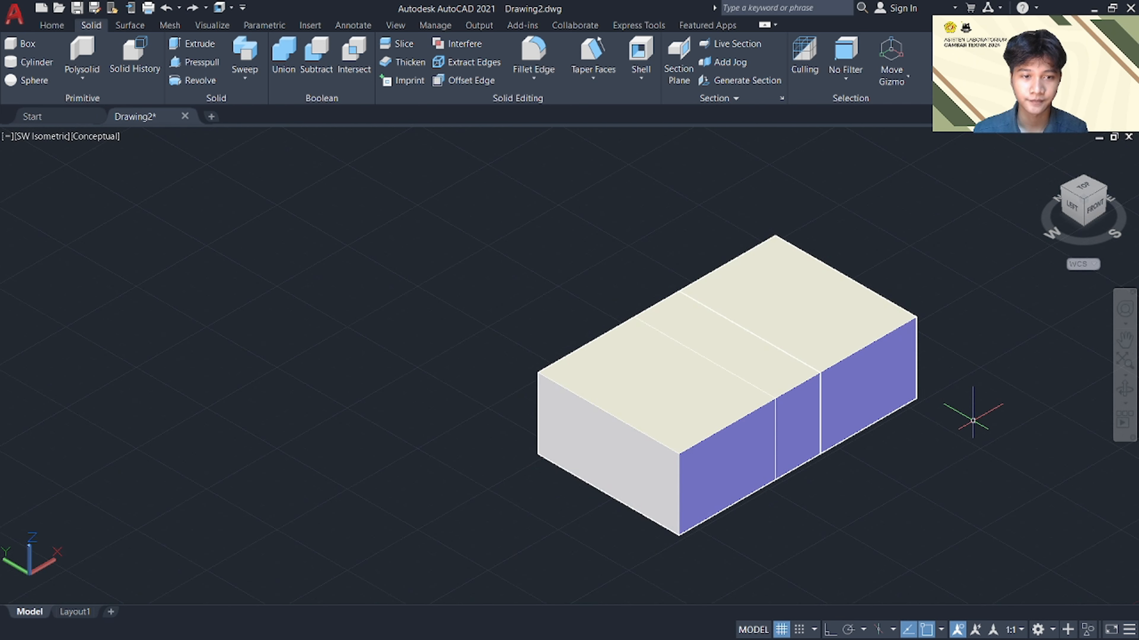
{"action": "left_click", "coordinate": [1087, 208]}
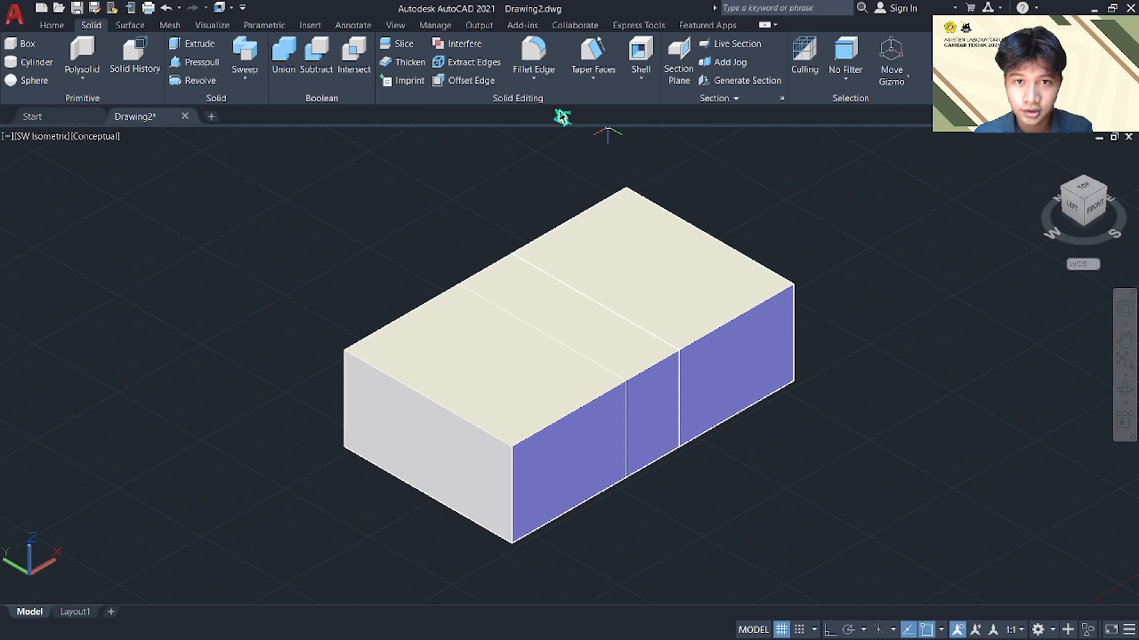
{"action": "left_click", "coordinate": [462, 44]}
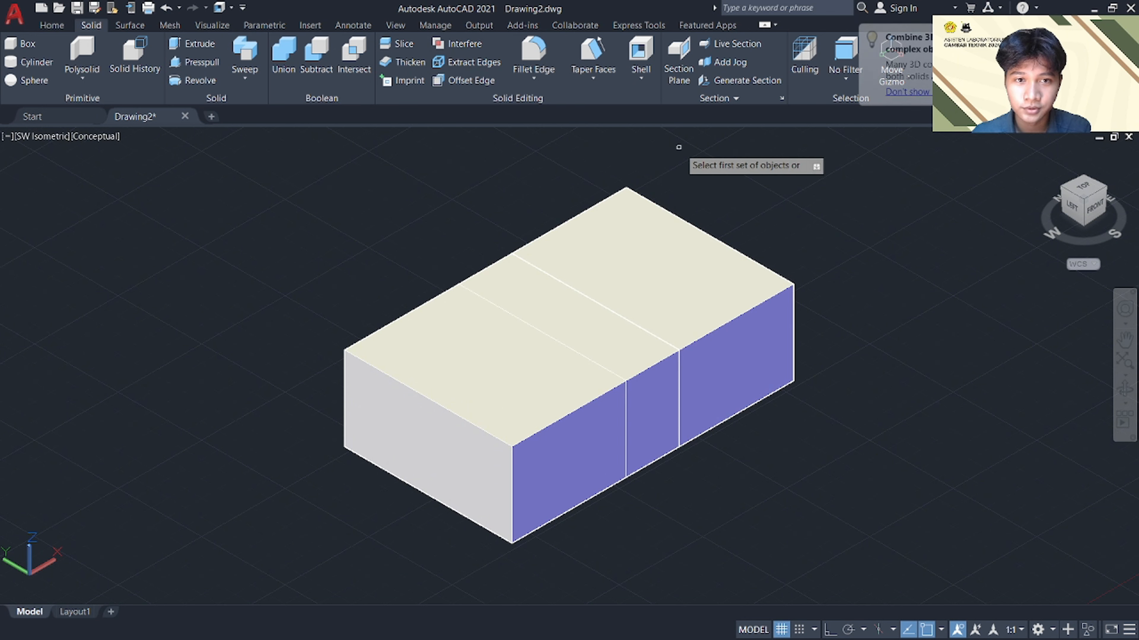
{"action": "mouse_move", "coordinate": [695, 156]}
{"action": "left_mouse_down"}
{"action": "mouse_move", "coordinate": [558, 543]}
{"action": "mouse_move", "coordinate": [829, 422]}
{"action": "left_mouse_up"}
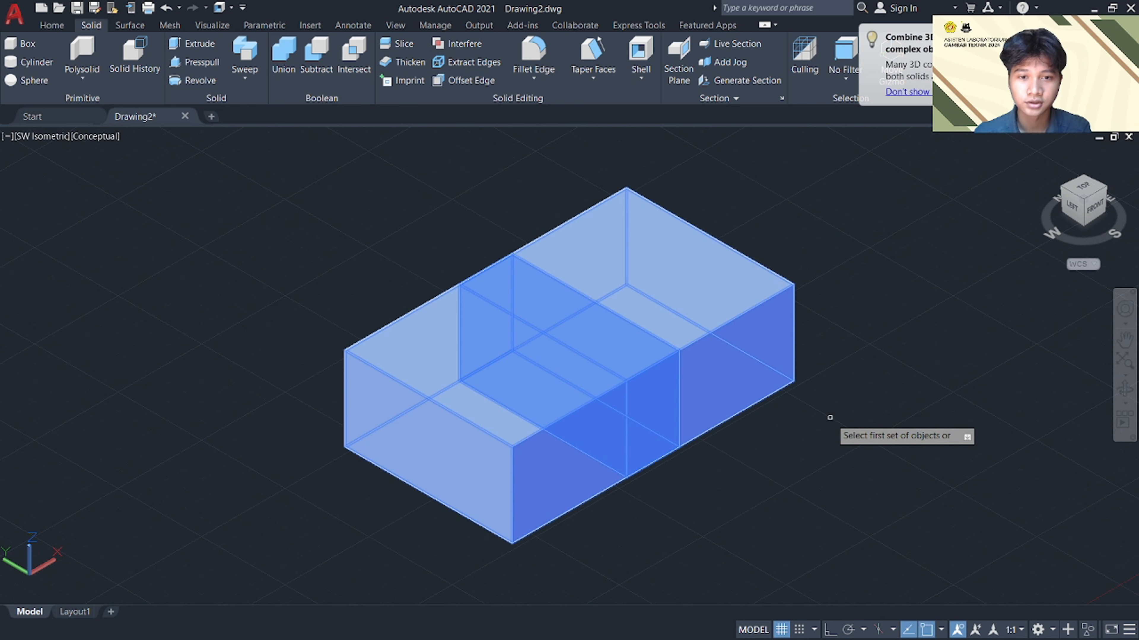
{"action": "key", "text": "Return"}
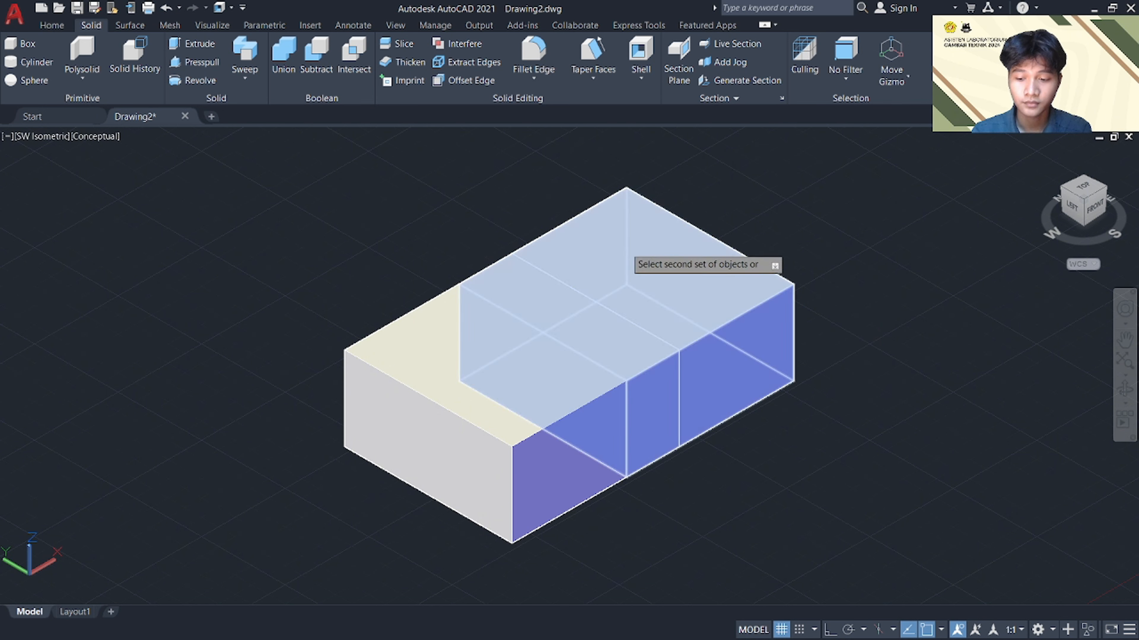
{"action": "key", "text": "Escape"}
Run Interfere with the far box as the first set and the near box as the second set
{"action": "left_click", "coordinate": [475, 48]}
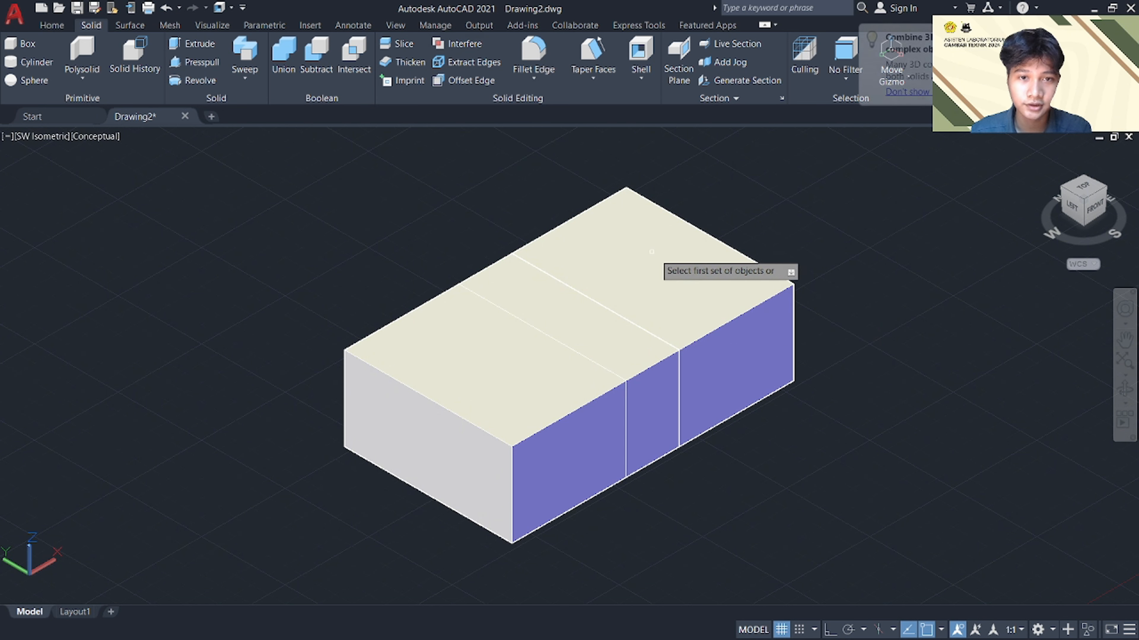
{"action": "left_click", "coordinate": [670, 264]}
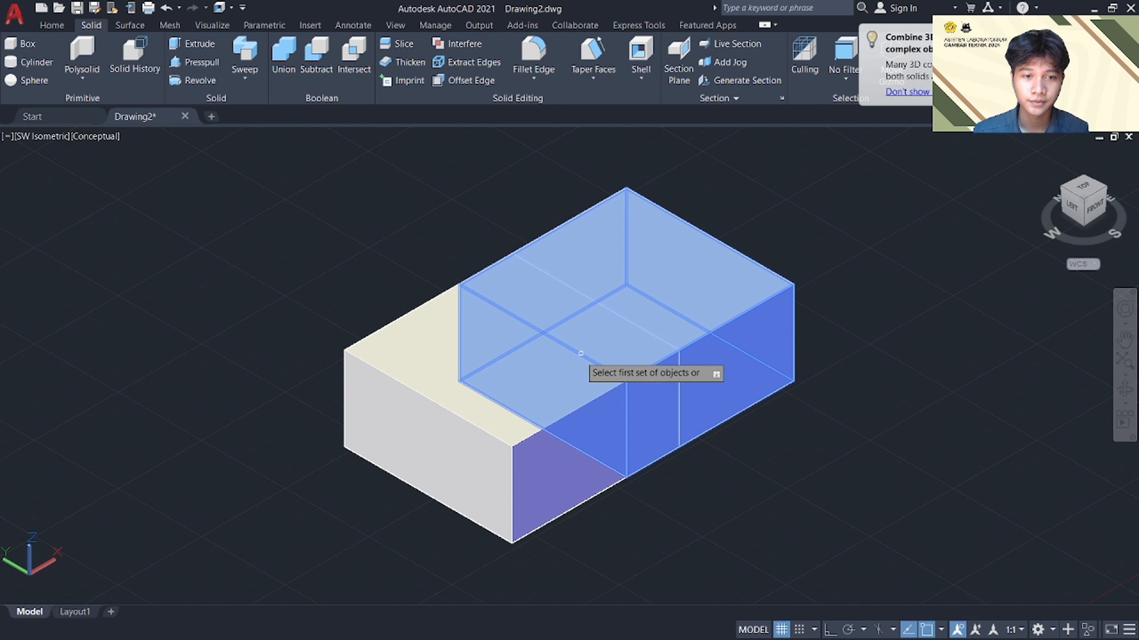
{"action": "key", "text": "Return"}
{"action": "left_click", "coordinate": [550, 386]}
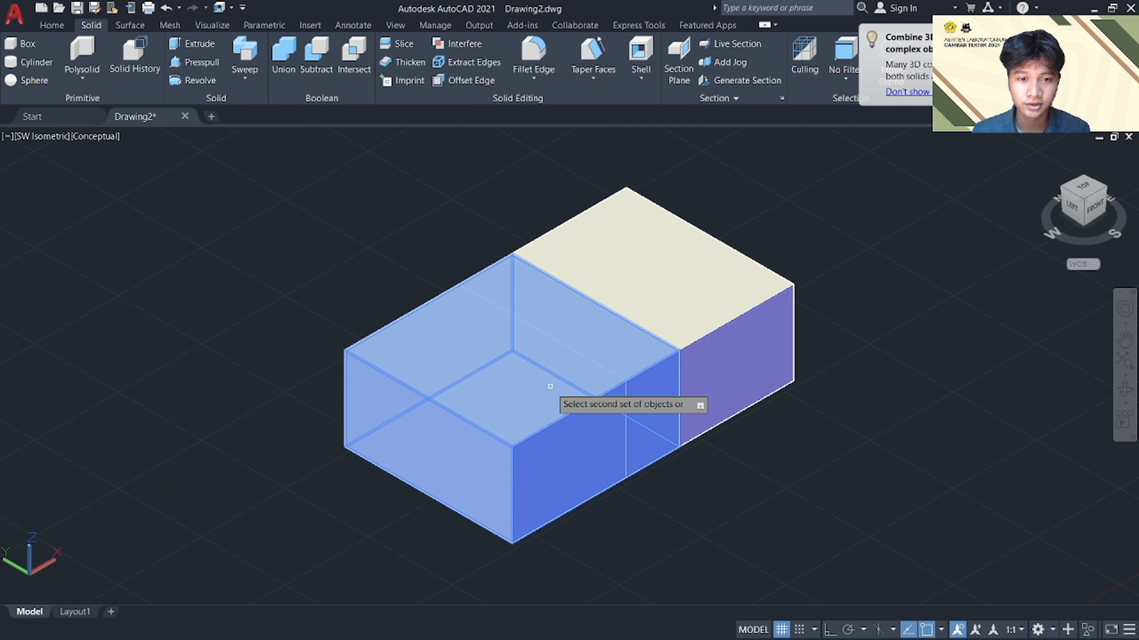
{"action": "key", "text": "Return"}
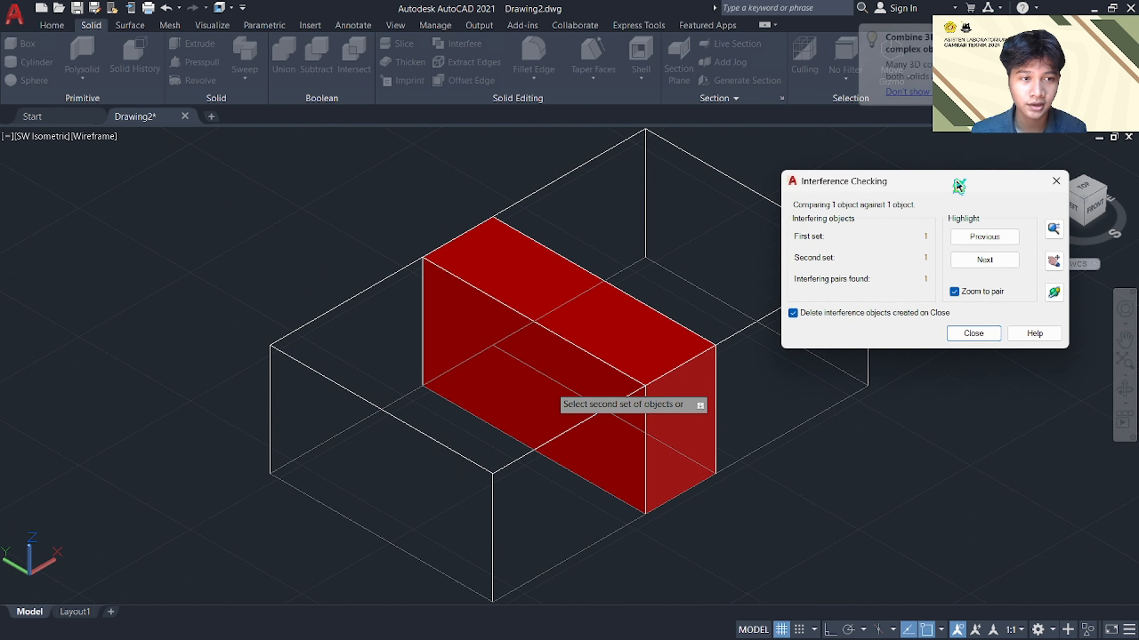
Examine the highlighted interference volume between the boxes in 3D and close the check, deleting the temporary interference objects
{"action": "left_click_drag", "start_coordinate": [953, 189], "coordinate": [966, 155]}
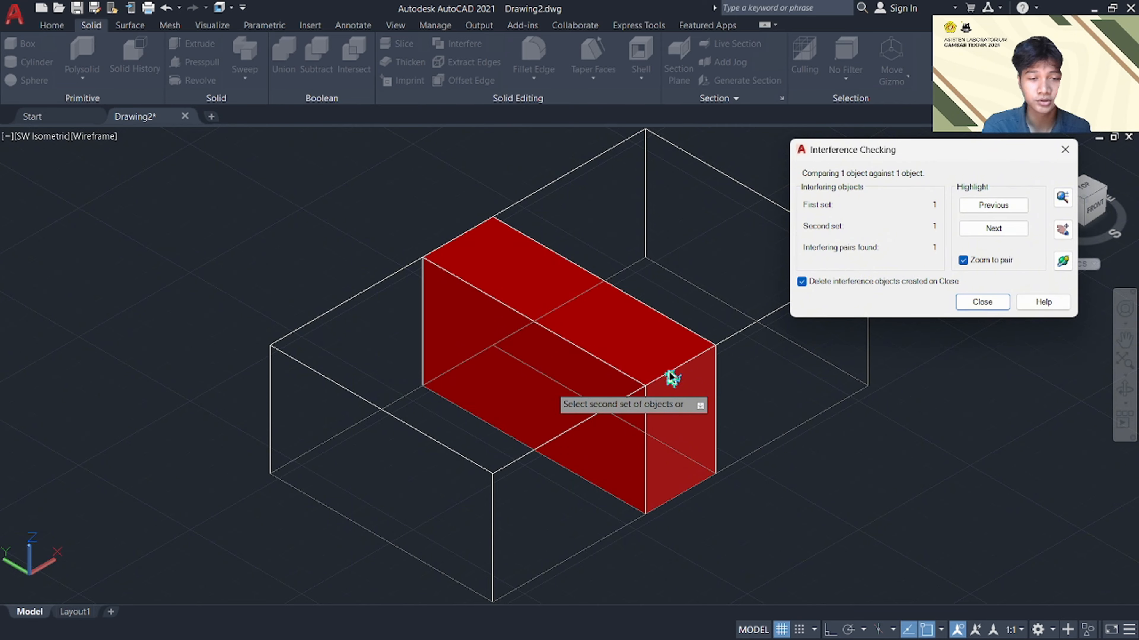
{"action": "left_click", "coordinate": [1062, 261]}
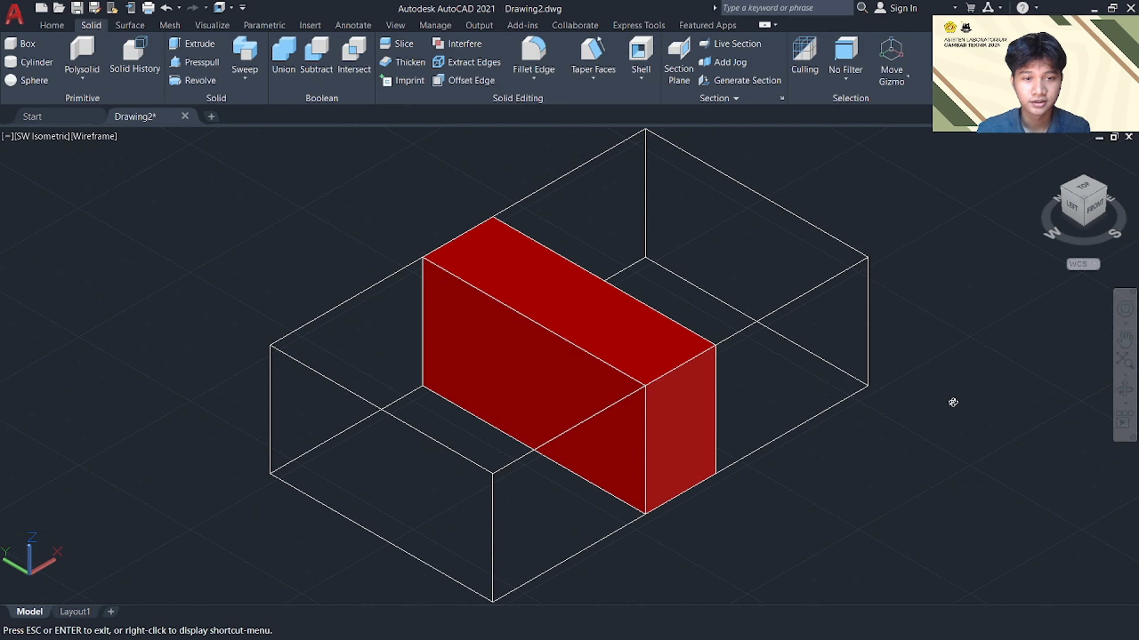
{"action": "mouse_move", "coordinate": [953, 399]}
{"action": "left_mouse_down"}
{"action": "mouse_move", "coordinate": [806, 259]}
{"action": "mouse_move", "coordinate": [611, 379]}
{"action": "mouse_move", "coordinate": [800, 404]}
{"action": "mouse_move", "coordinate": [910, 356]}
{"action": "mouse_move", "coordinate": [862, 399]}
{"action": "mouse_move", "coordinate": [783, 434]}
{"action": "mouse_move", "coordinate": [732, 418]}
{"action": "mouse_move", "coordinate": [874, 374]}
{"action": "mouse_move", "coordinate": [856, 364]}
{"action": "mouse_move", "coordinate": [946, 396]}
{"action": "left_mouse_up"}
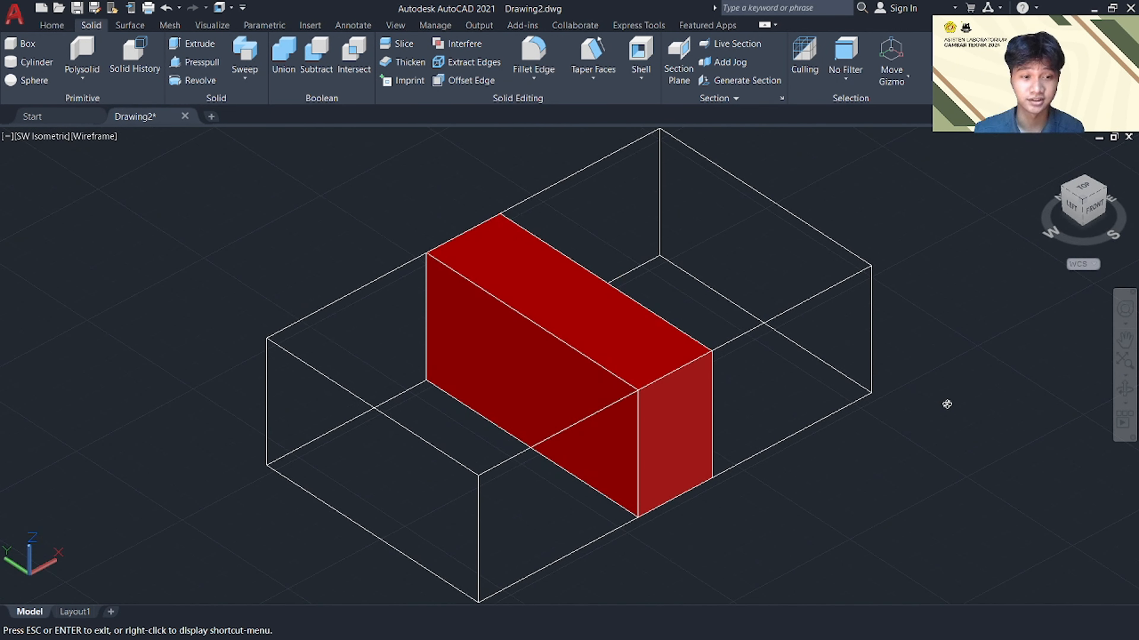
{"action": "key", "text": "Return"}
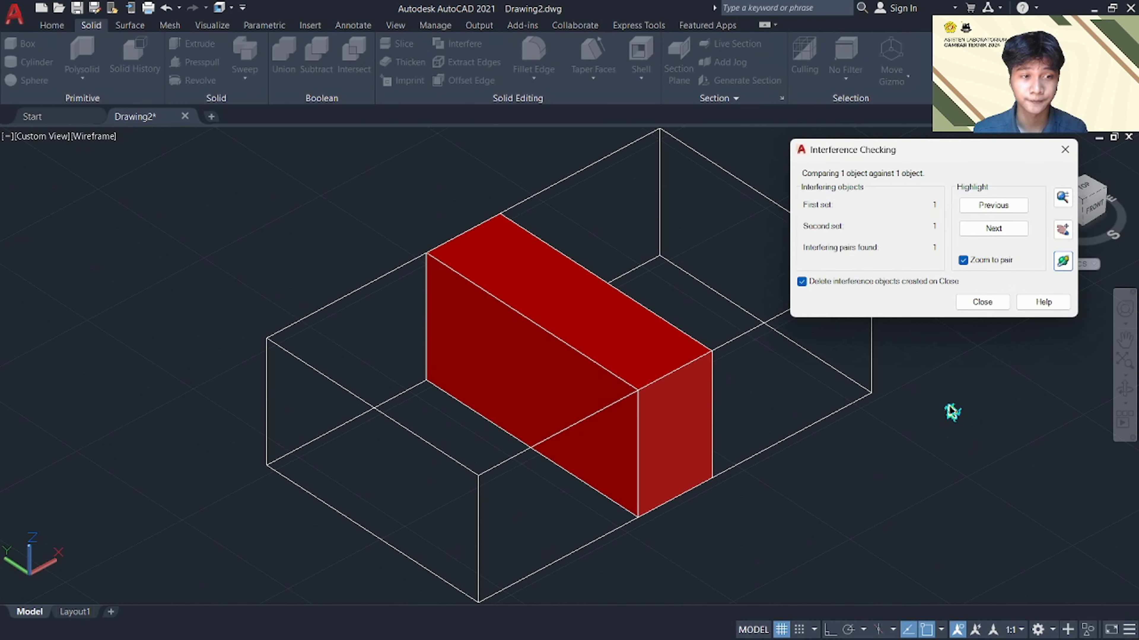
{"action": "left_click", "coordinate": [1002, 304]}
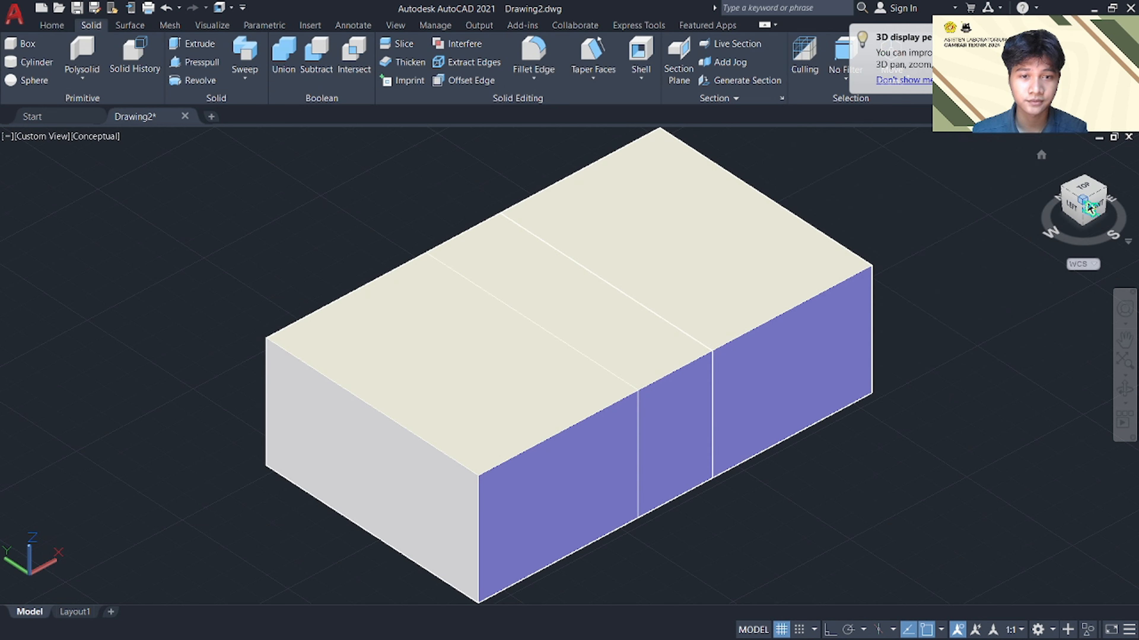
{"action": "left_click", "coordinate": [1079, 215]}
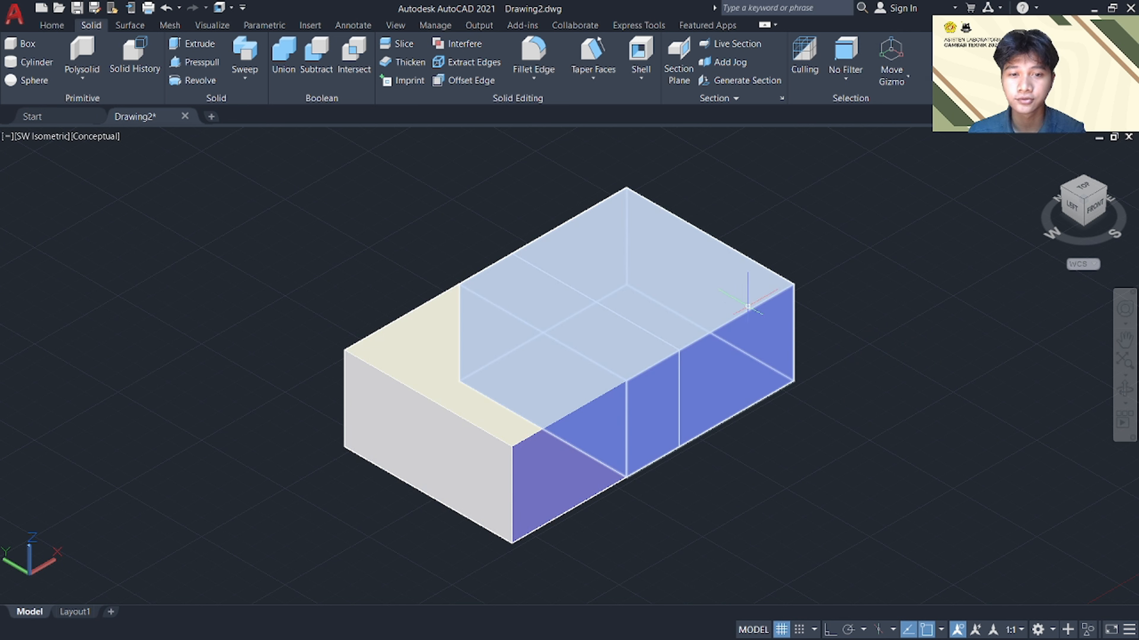
Highlight each of the two overlapping boxes in turn to examine their extents, leaving nothing selected
{"action": "left_click", "coordinate": [717, 298]}
{"action": "key", "text": "Escape"}
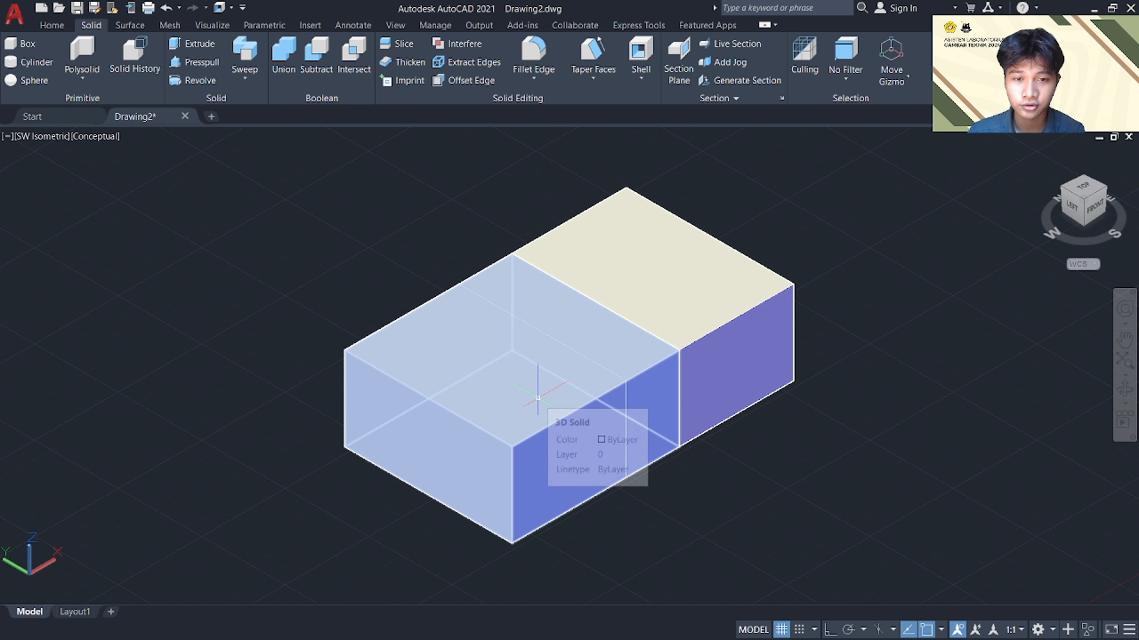
{"action": "left_click", "coordinate": [540, 413]}
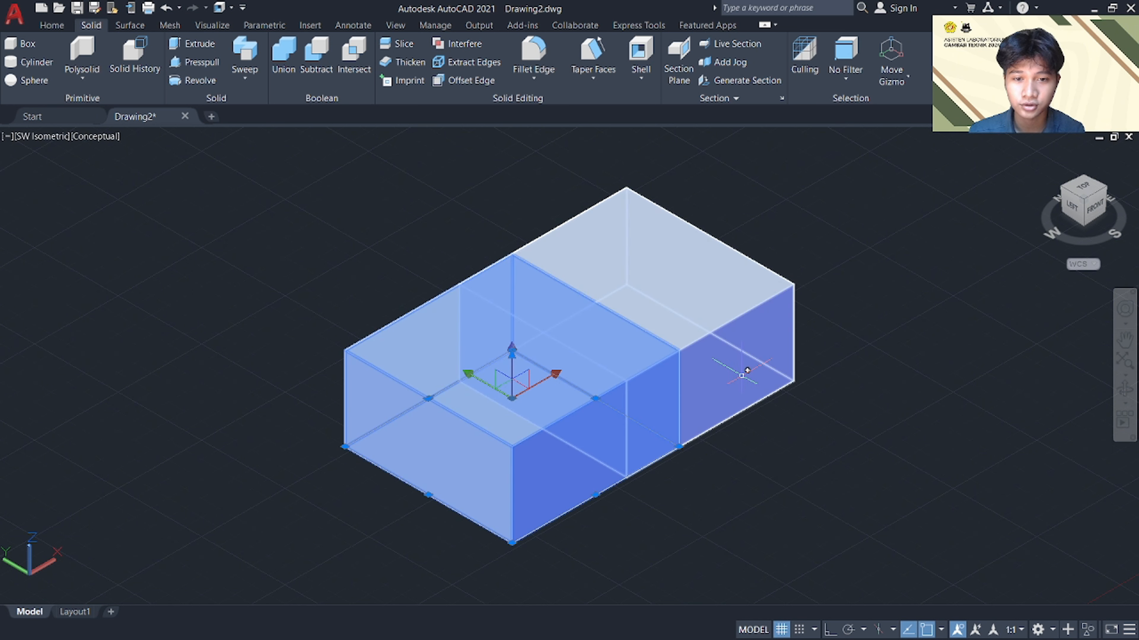
{"action": "key", "text": "Escape"}
{"action": "left_click", "coordinate": [749, 331]}
{"action": "key", "text": "Escape"}
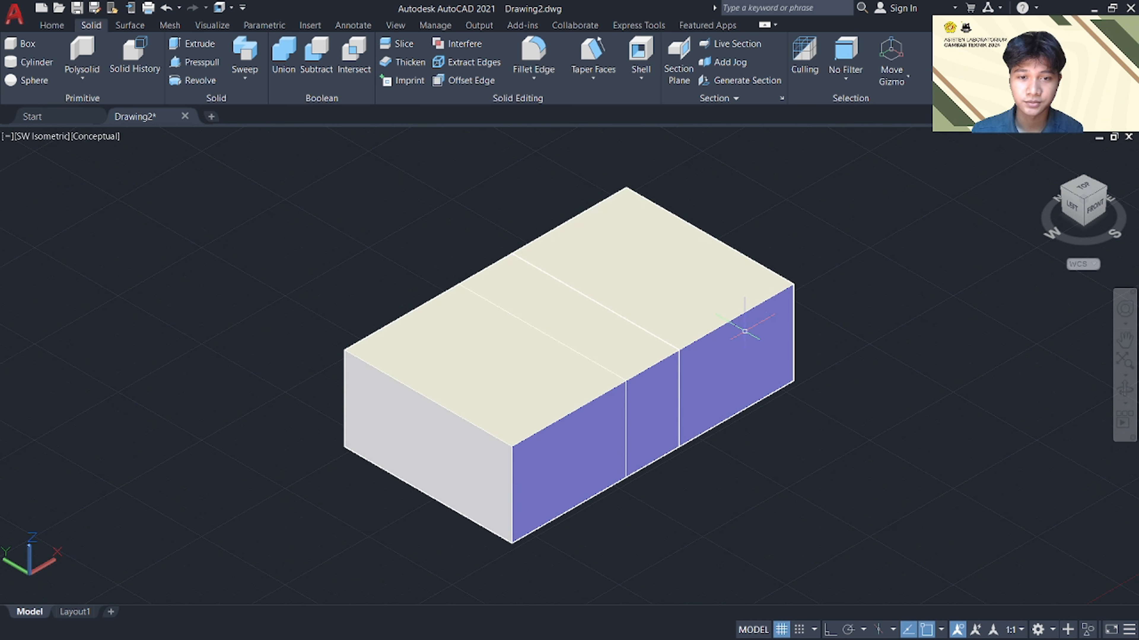
{"action": "left_click", "coordinate": [728, 328]}
{"action": "key", "text": "Escape"}
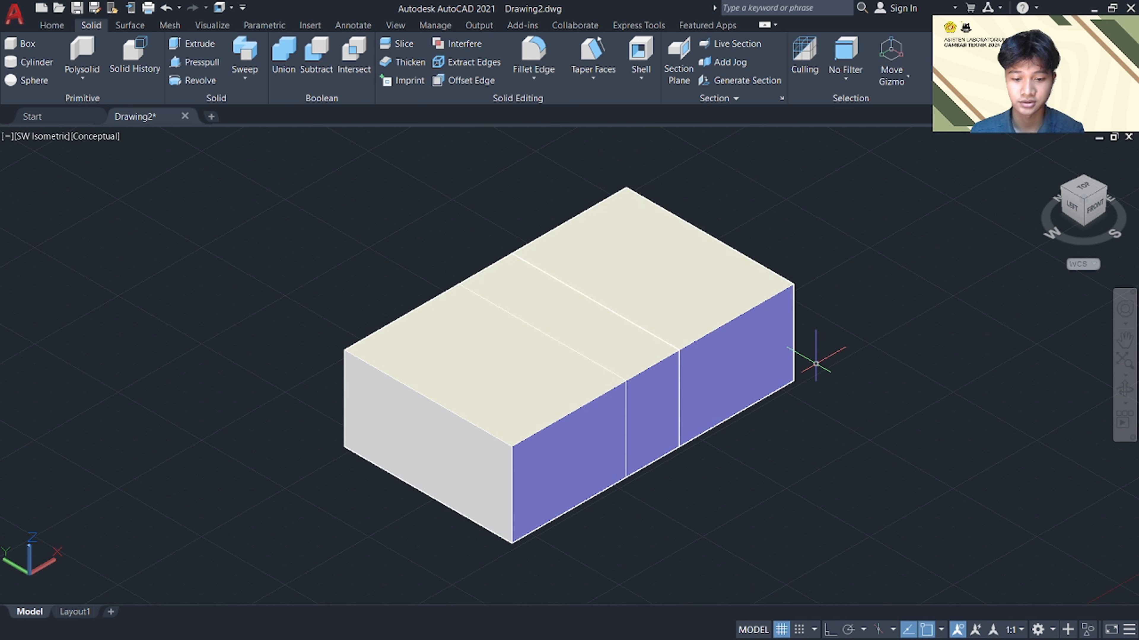
Subtract the far box from the near box, check the remaining solid, and undo the subtraction
{"action": "type", "text": "sub"}
{"action": "key", "text": "Return"}
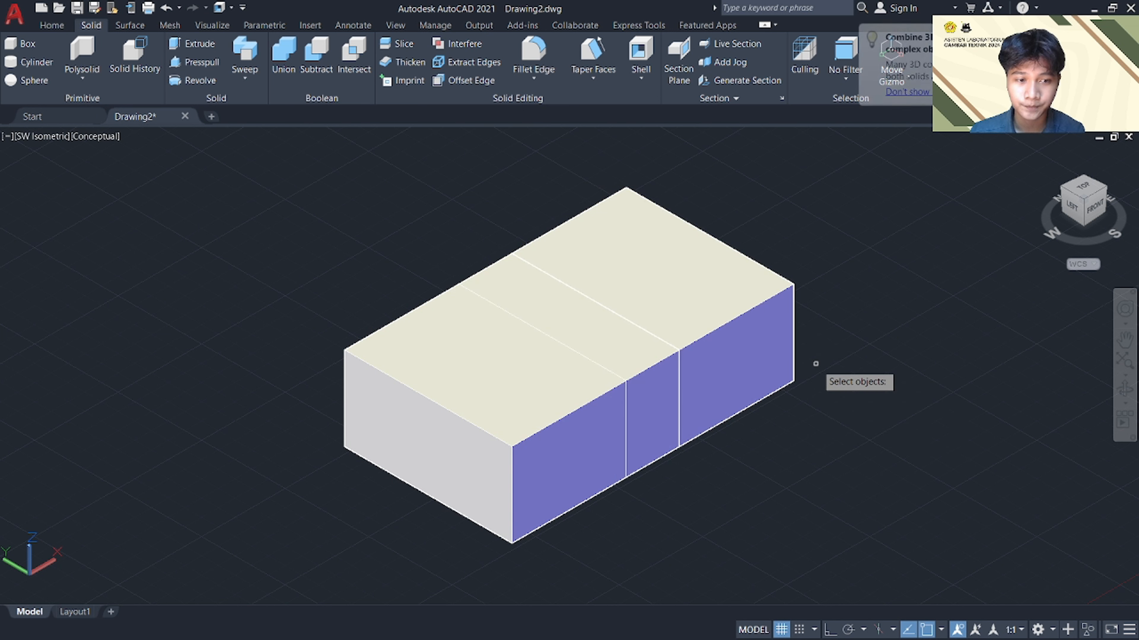
{"action": "left_click", "coordinate": [504, 394]}
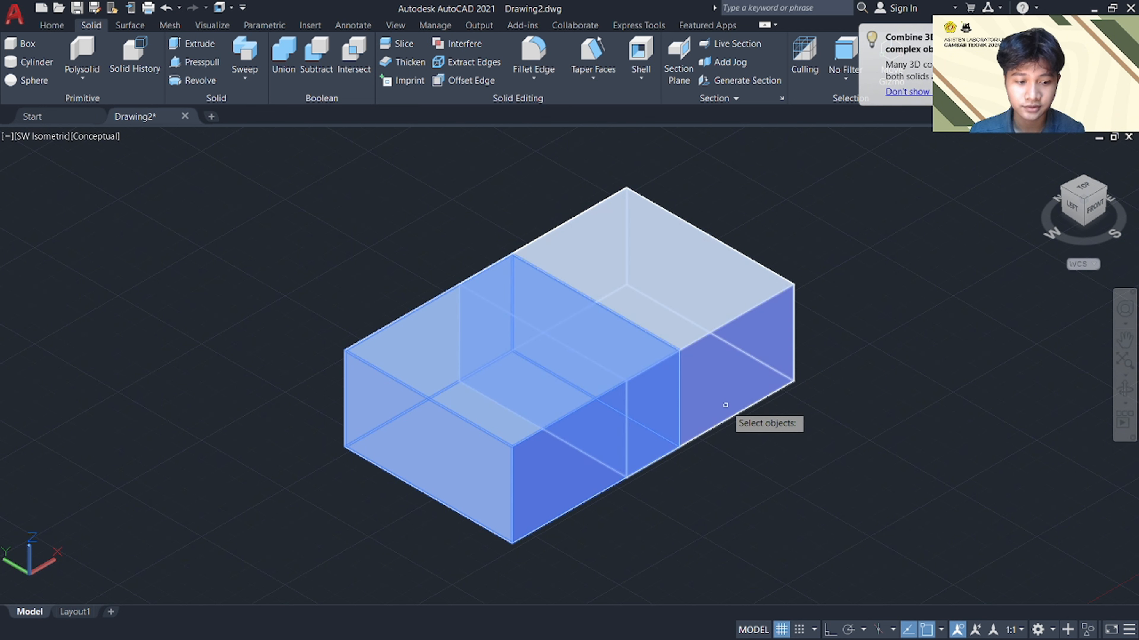
{"action": "key", "text": "Return"}
{"action": "left_click", "coordinate": [723, 313]}
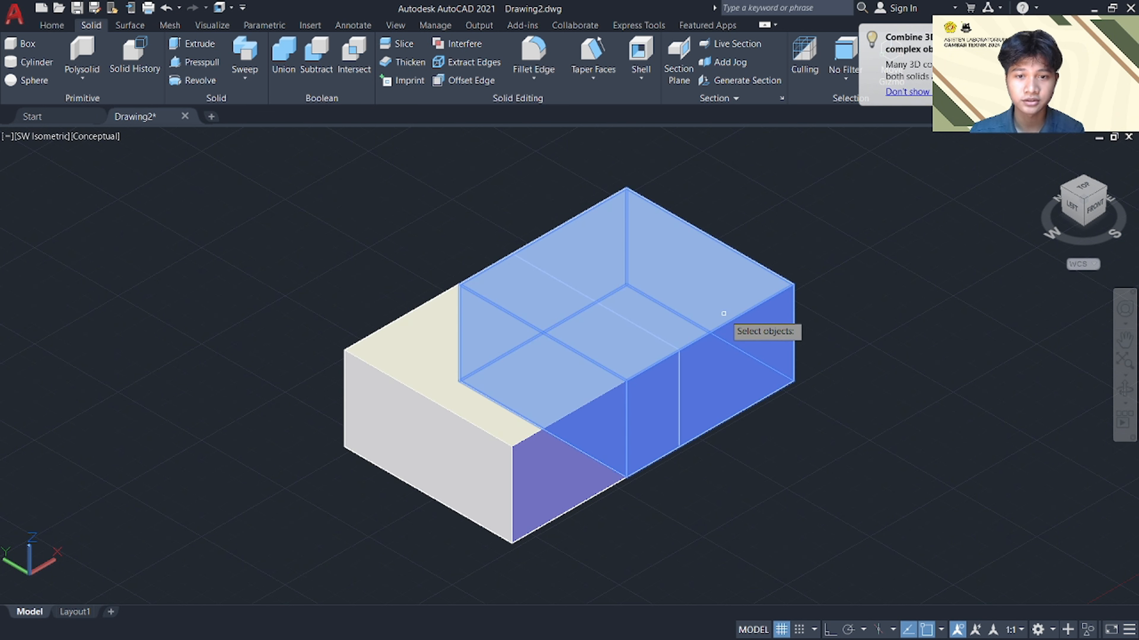
{"action": "key", "text": "Return"}
{"action": "left_click", "coordinate": [484, 386]}
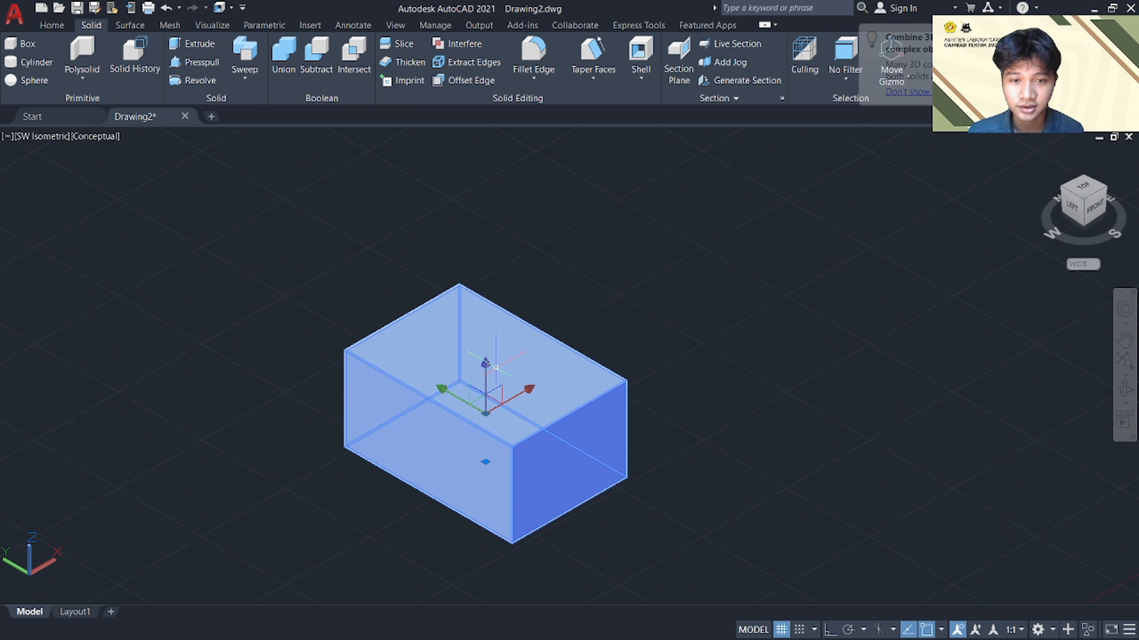
{"action": "key", "text": "Escape"}
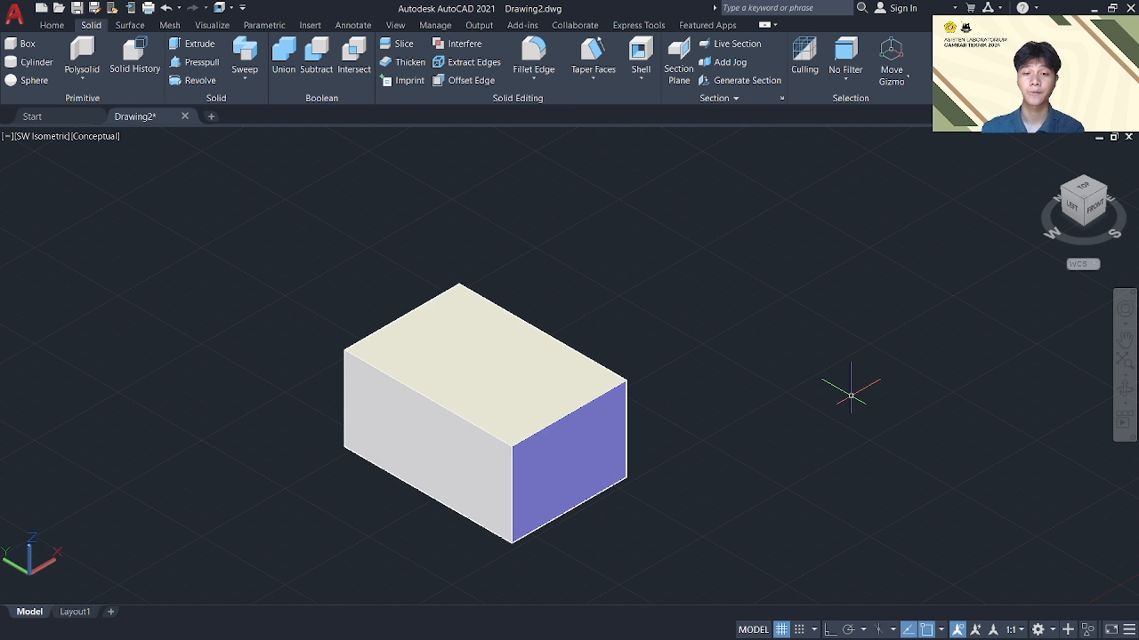
{"action": "key", "text": "ctrl+z"}
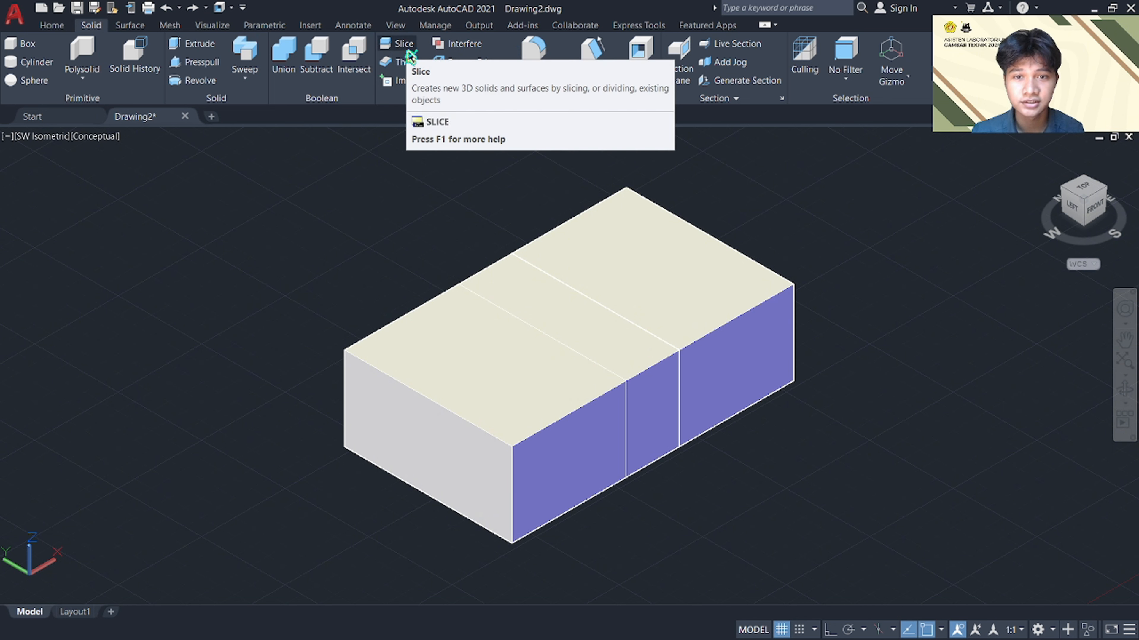
Try to slice the near box along its far top edge, keeping the far side, and select the boxes to check the result
{"action": "type", "text": "sl"}
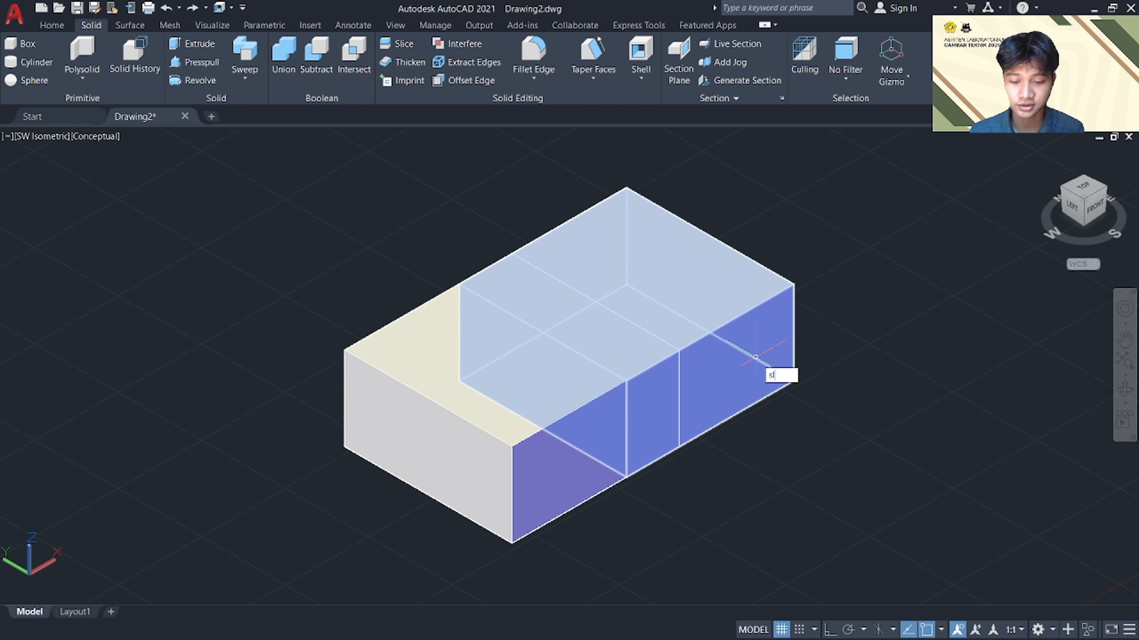
{"action": "left_click", "coordinate": [790, 390]}
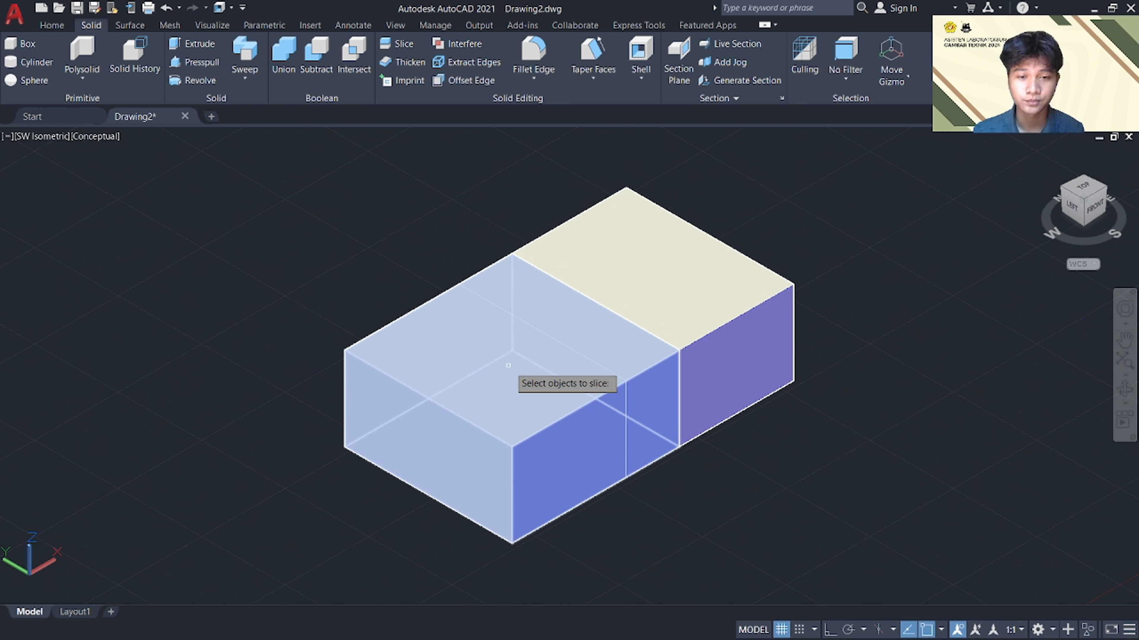
{"action": "left_click", "coordinate": [508, 366]}
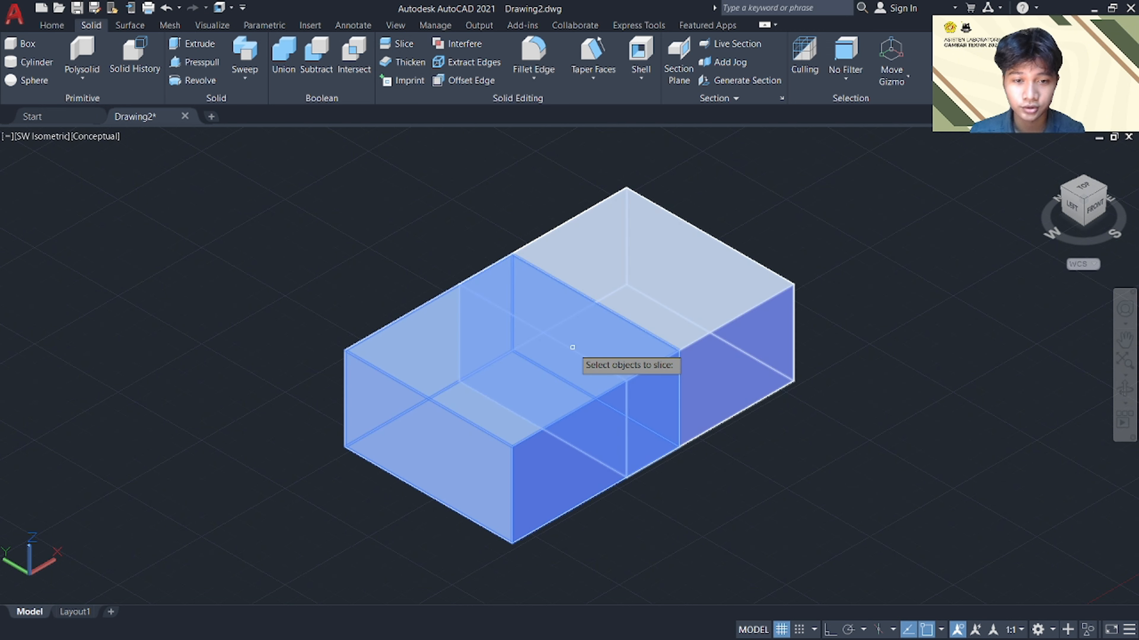
{"action": "key", "text": "Return"}
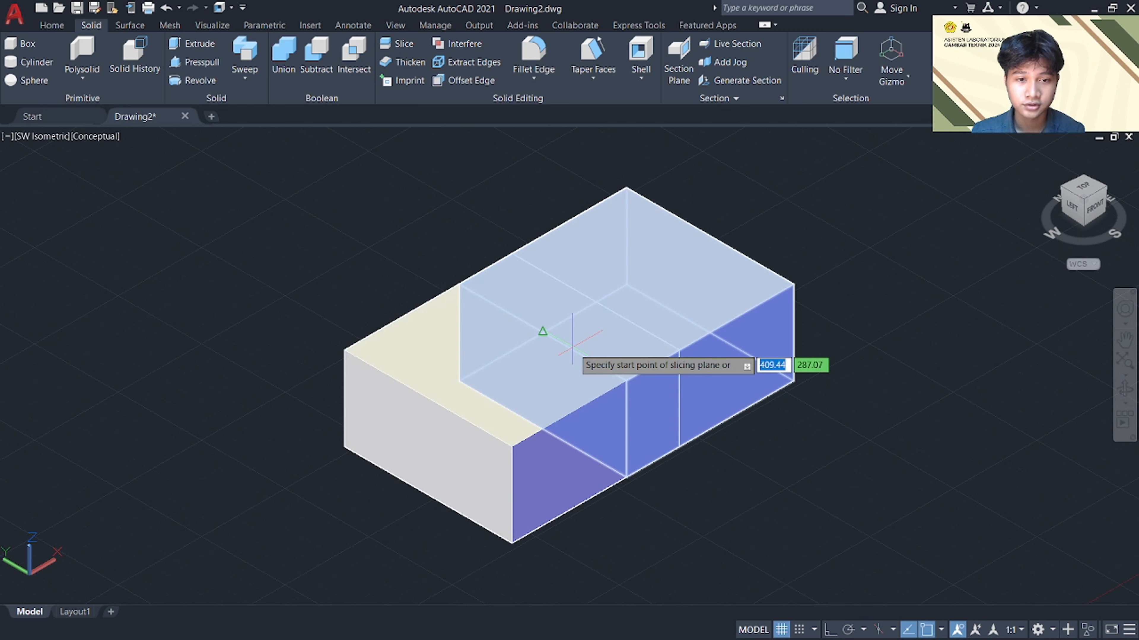
{"action": "left_click", "coordinate": [512, 254]}
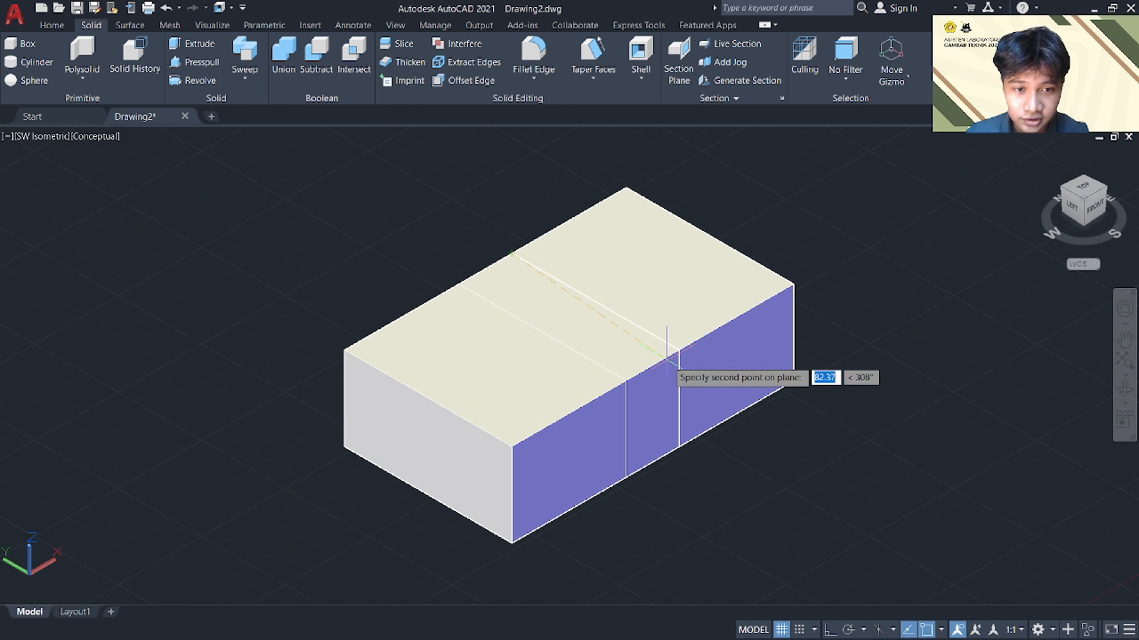
{"action": "left_click", "coordinate": [678, 349]}
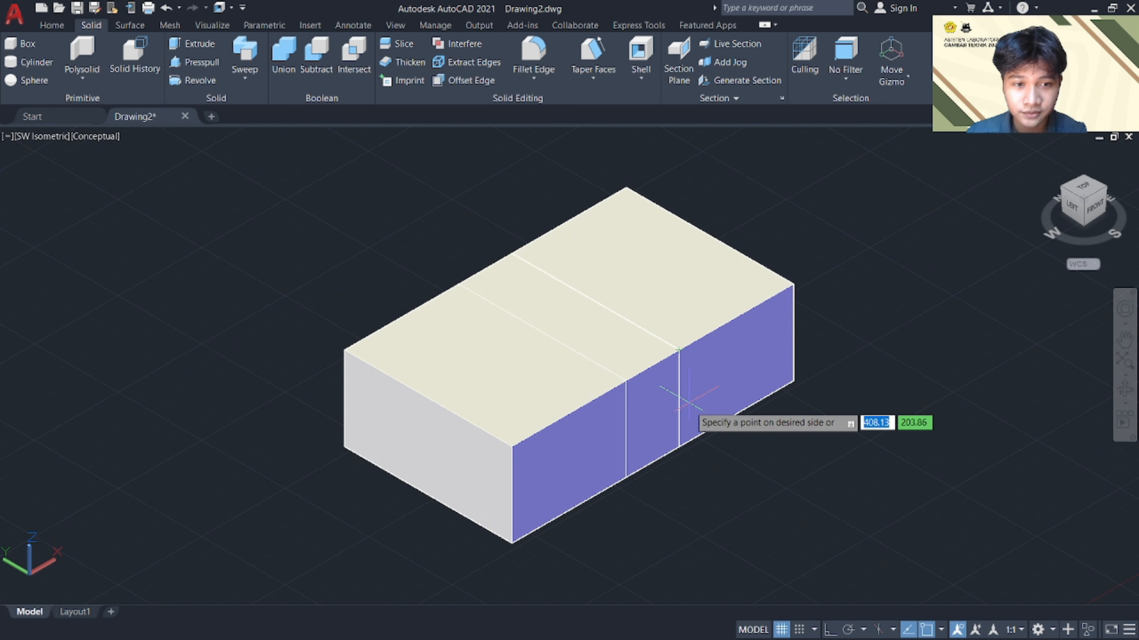
{"action": "left_click", "coordinate": [728, 404]}
{"action": "left_click", "coordinate": [656, 355]}
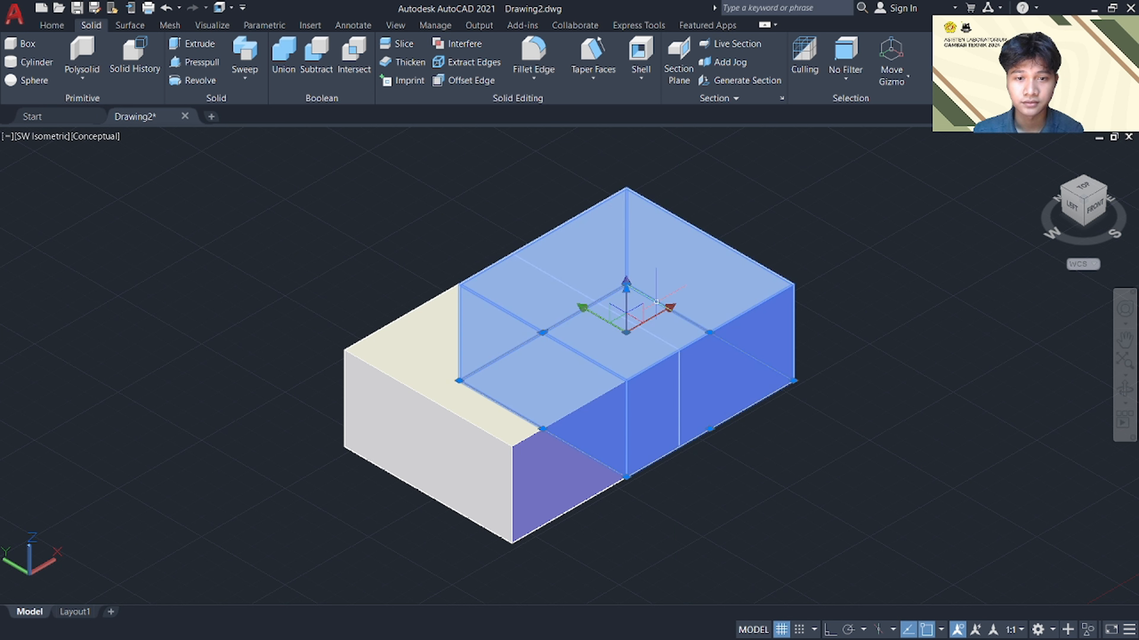
{"action": "left_click", "coordinate": [496, 391]}
{"action": "key", "text": "Escape"}
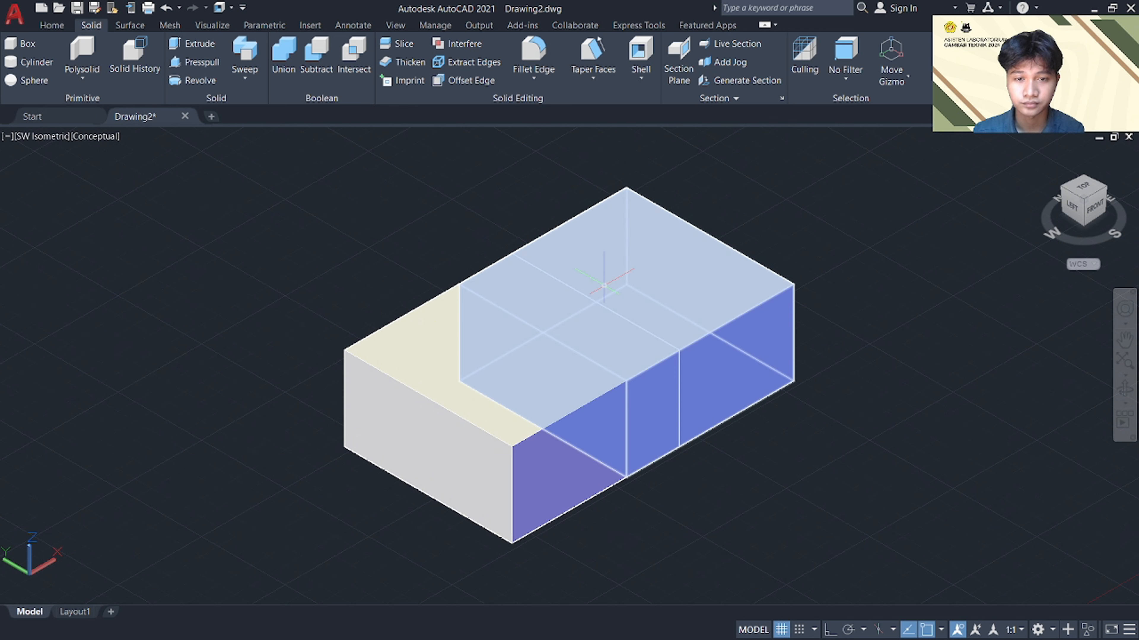
Try to slice the far box with a vertical plane running diagonally across it, keeping only the near side
{"action": "left_click", "coordinate": [403, 44]}
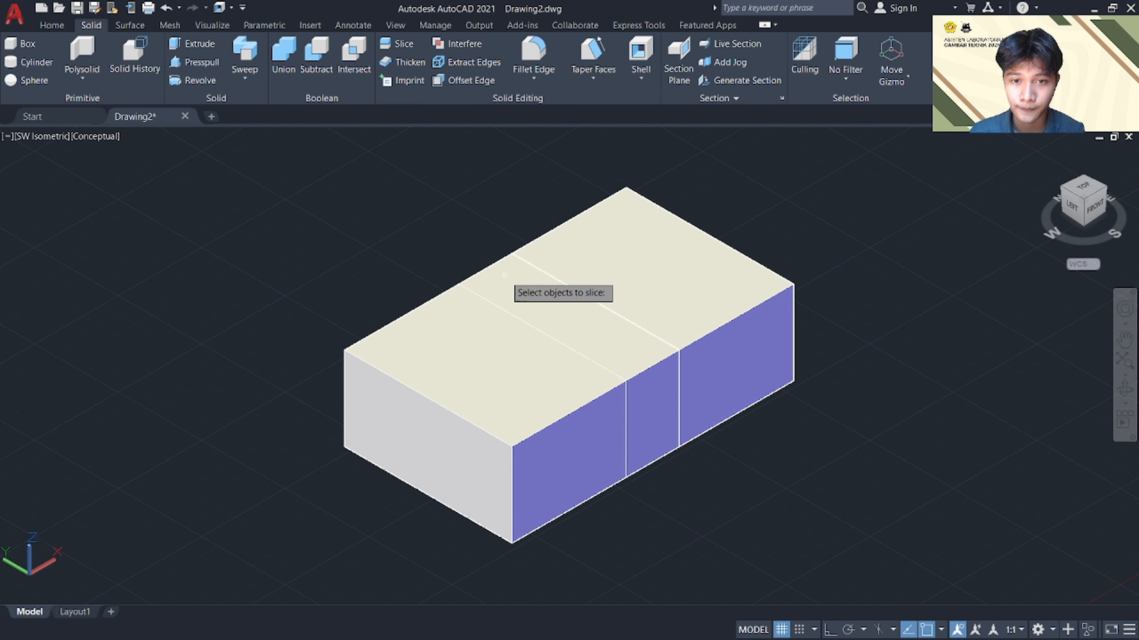
{"action": "left_click", "coordinate": [545, 285]}
{"action": "key", "text": "Return"}
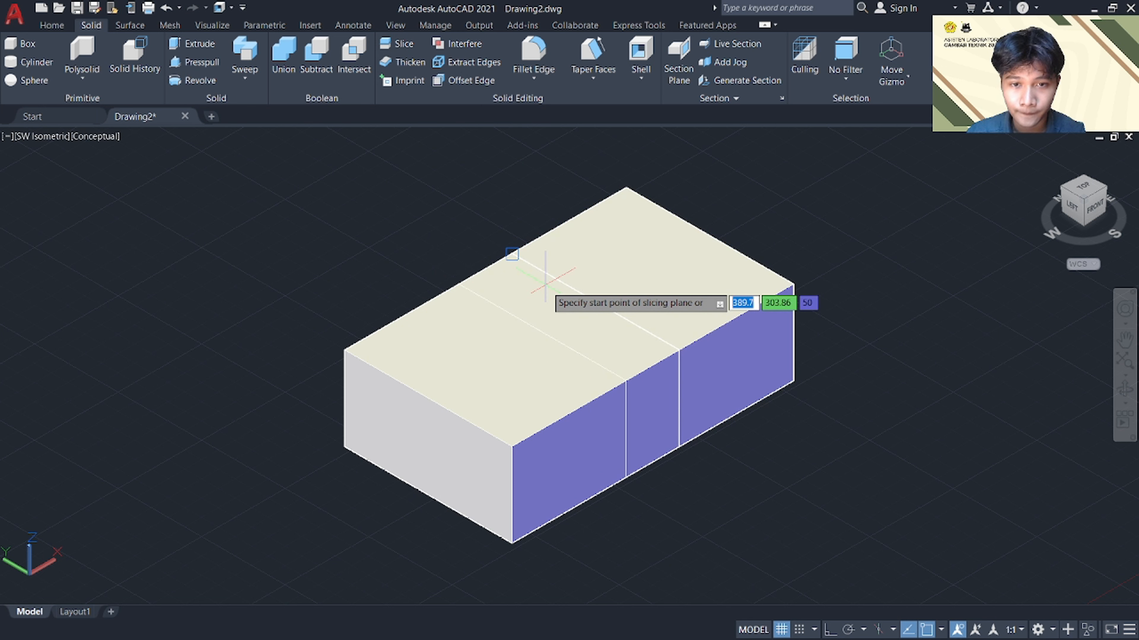
{"action": "left_click", "coordinate": [458, 284]}
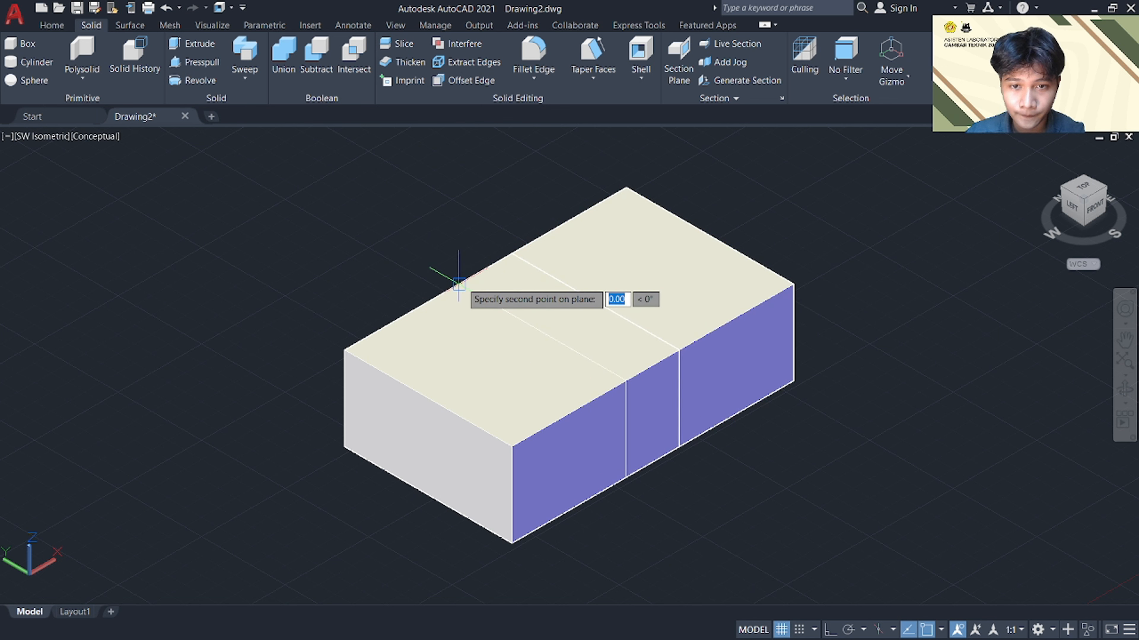
{"action": "left_click", "coordinate": [625, 380]}
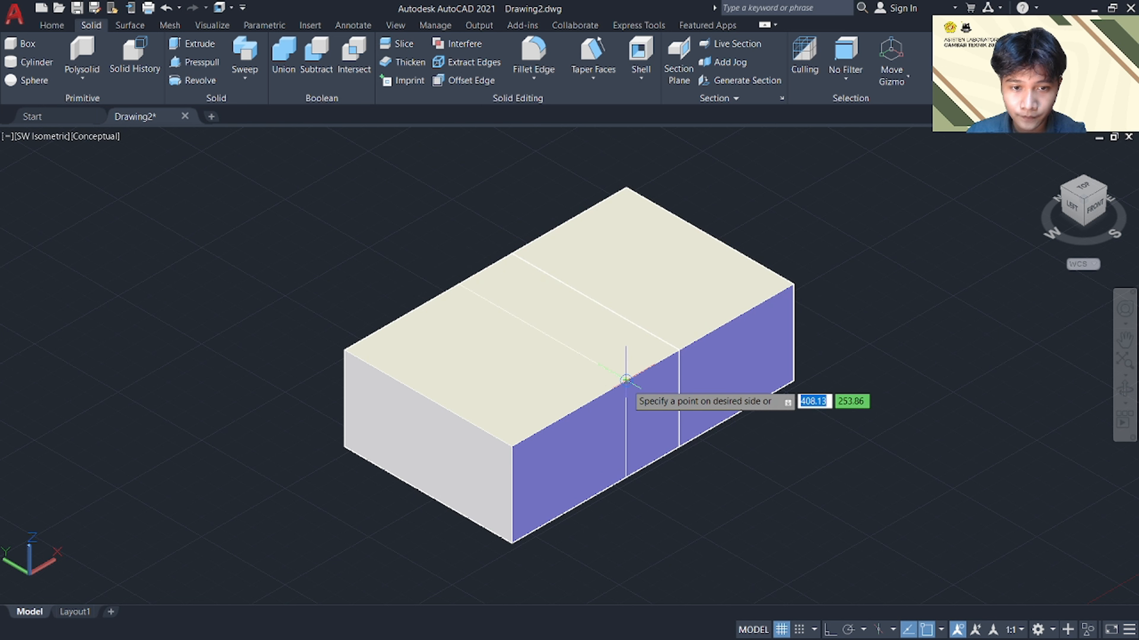
{"action": "left_click", "coordinate": [628, 475]}
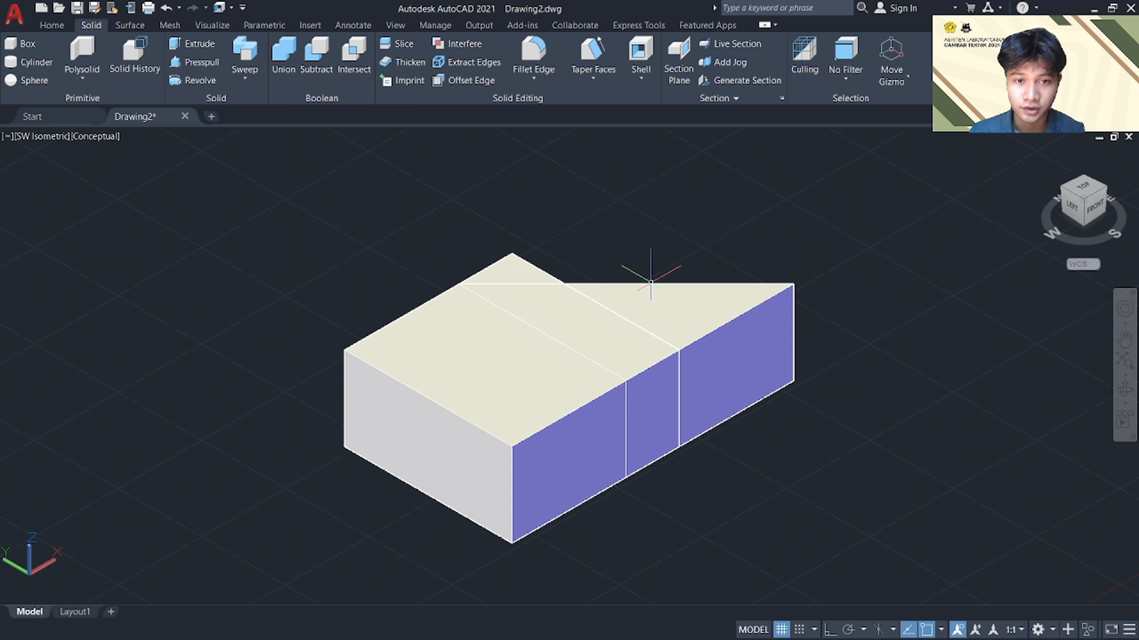
Examine the diagonally cut box from behind and undo the slice
{"action": "left_click", "coordinate": [1126, 390]}
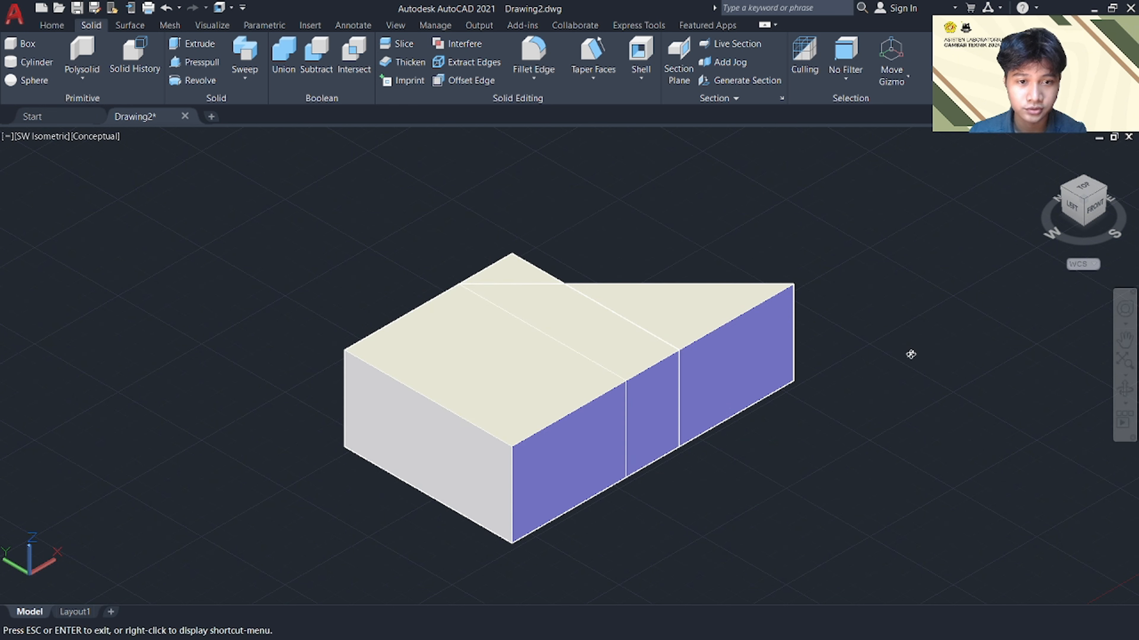
{"action": "left_click_drag", "start_coordinate": [839, 356], "coordinate": [543, 357]}
{"action": "key", "text": "Escape"}
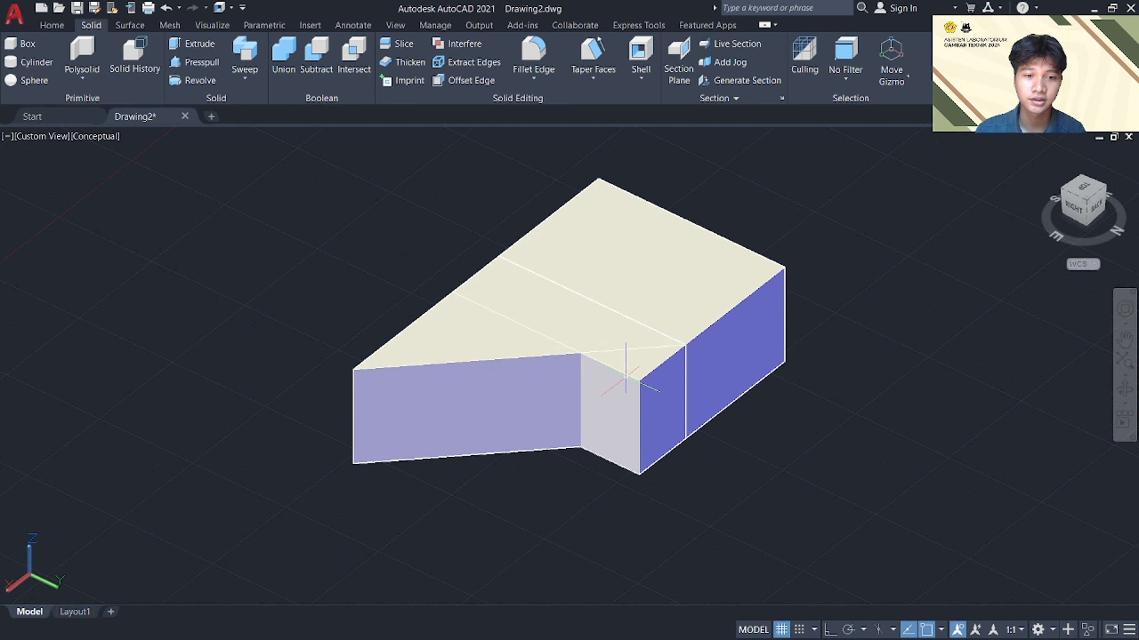
{"action": "key", "text": "ctrl+z"}
{"action": "key", "text": "ctrl+z"}
{"action": "key", "text": "ctrl+z"}
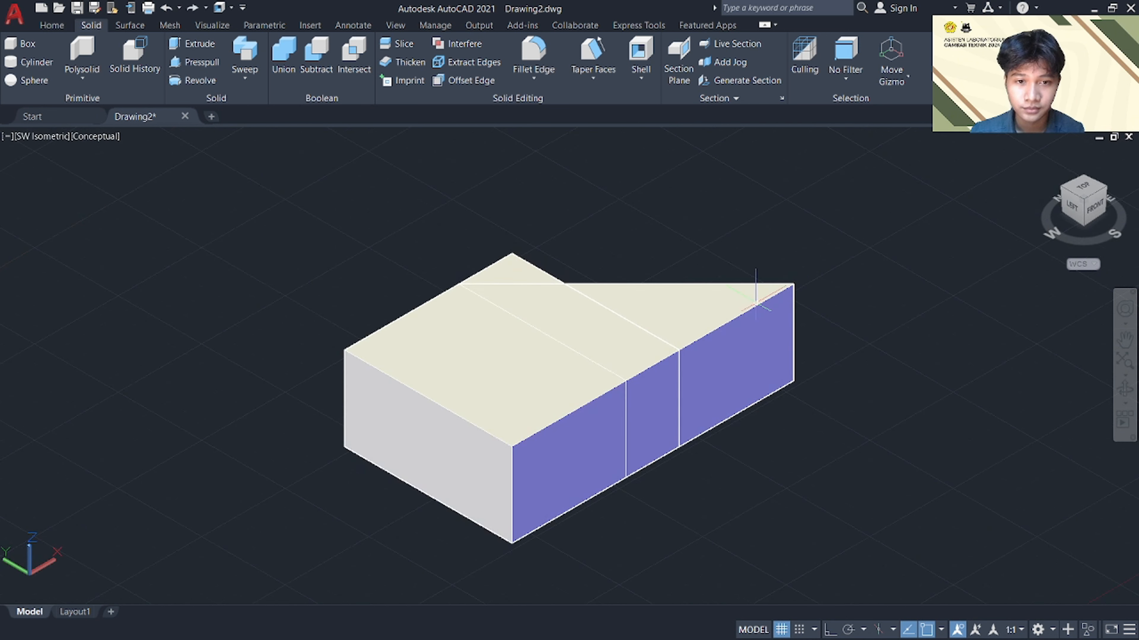
Viewing the boxes from behind, try to slice the far box along its near top edge, keeping both sides
{"action": "left_click", "coordinate": [1124, 406]}
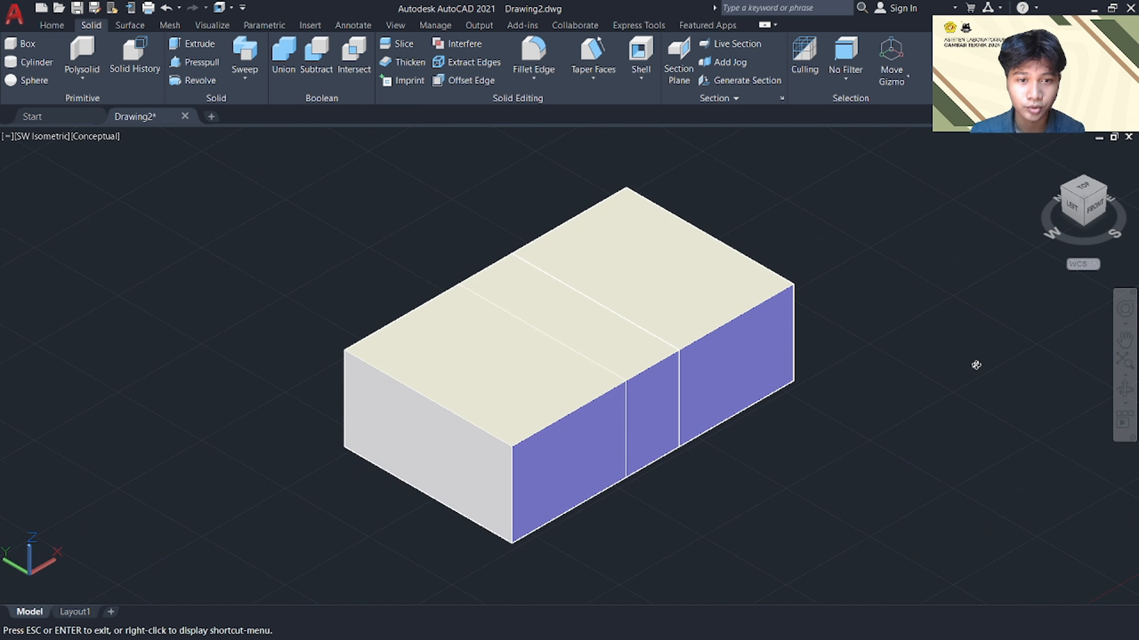
{"action": "left_click_drag", "start_coordinate": [974, 363], "coordinate": [567, 363]}
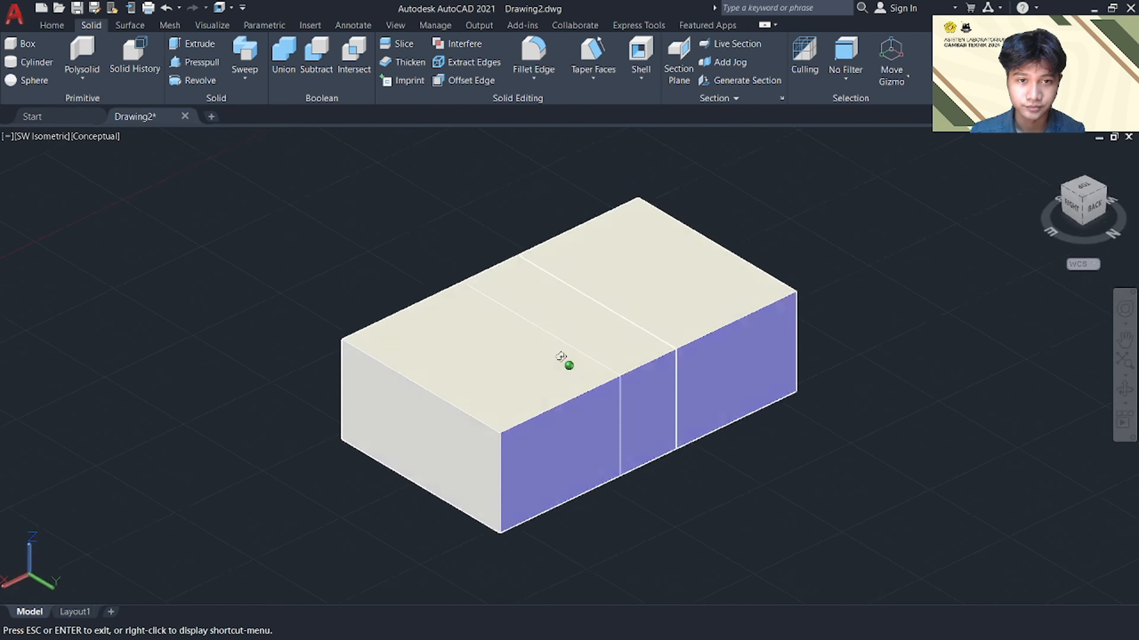
{"action": "key", "text": "Escape"}
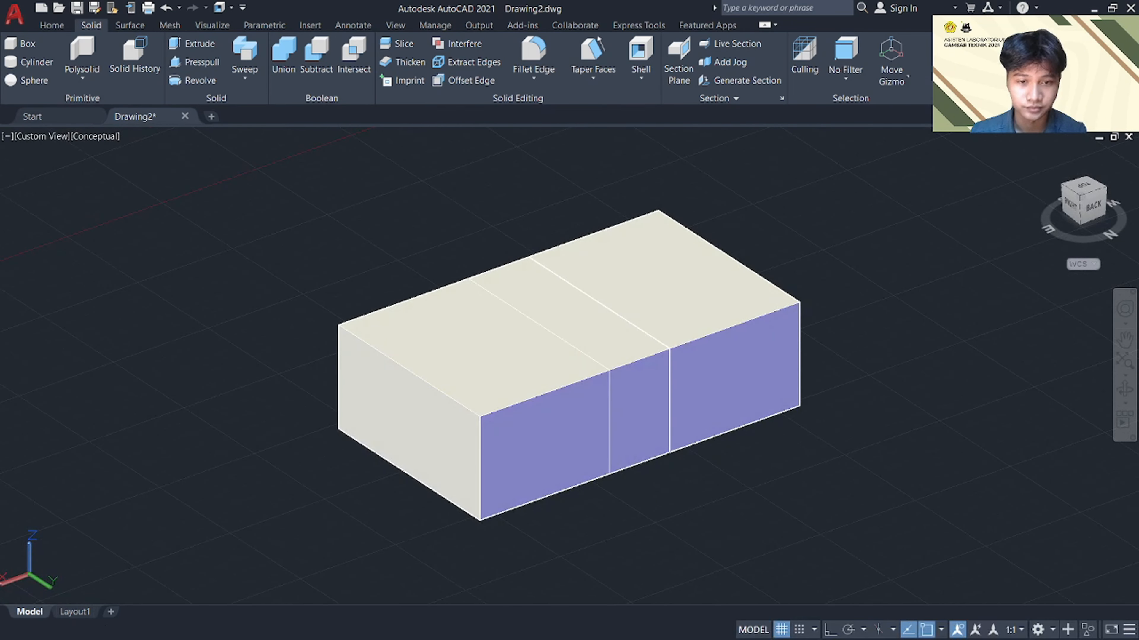
{"action": "left_click", "coordinate": [419, 45]}
{"action": "left_click", "coordinate": [610, 377]}
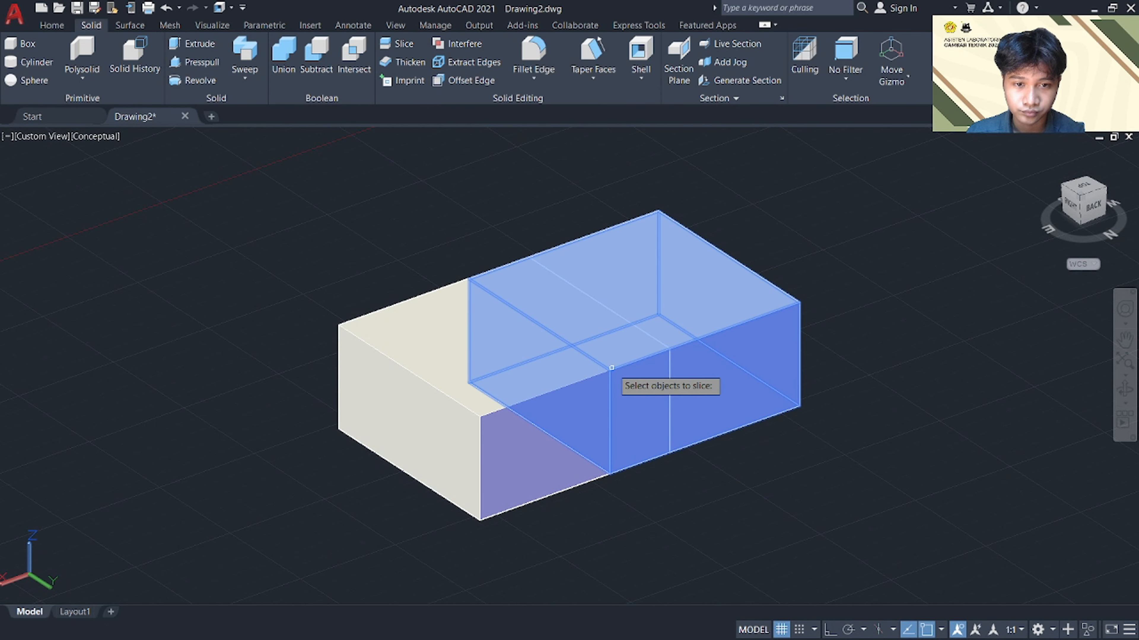
{"action": "key", "text": "Return"}
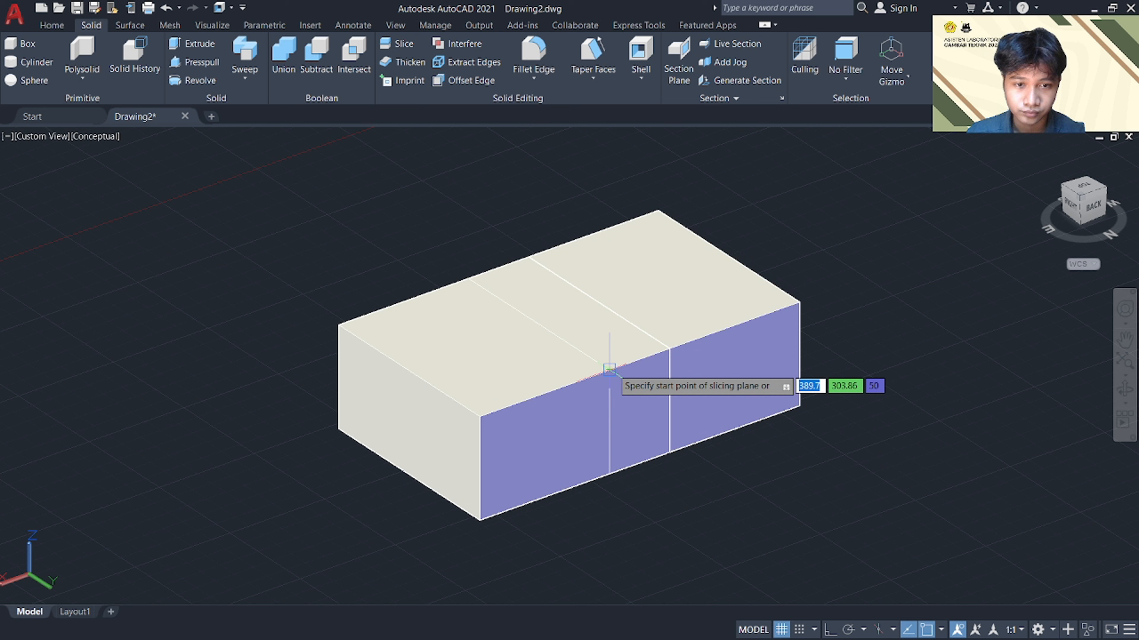
{"action": "left_click", "coordinate": [468, 279]}
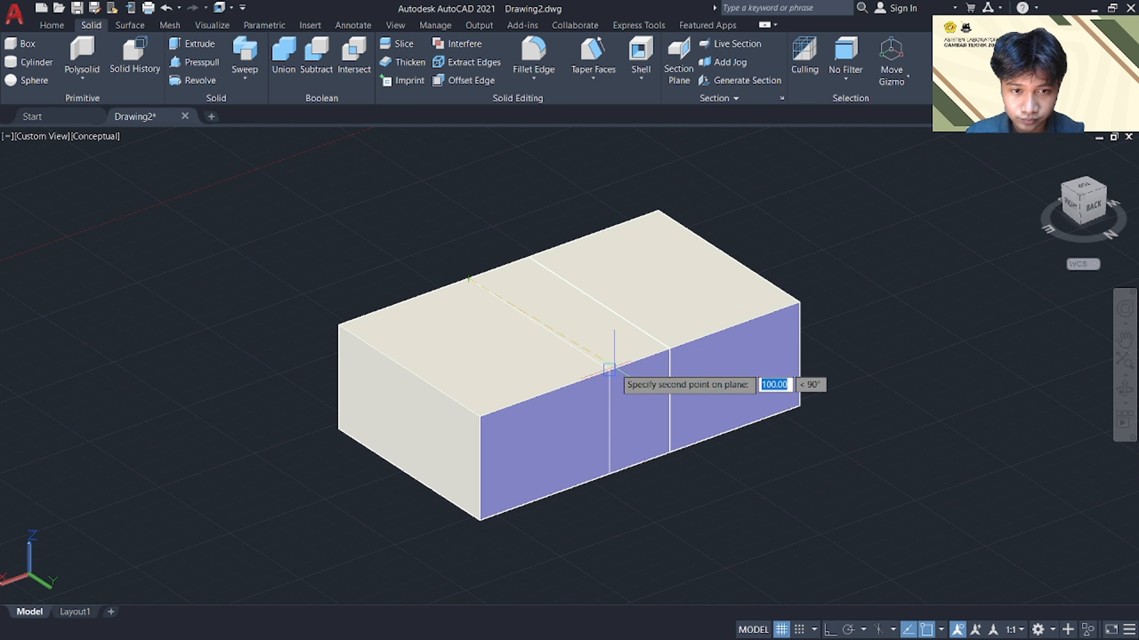
{"action": "left_click", "coordinate": [608, 369]}
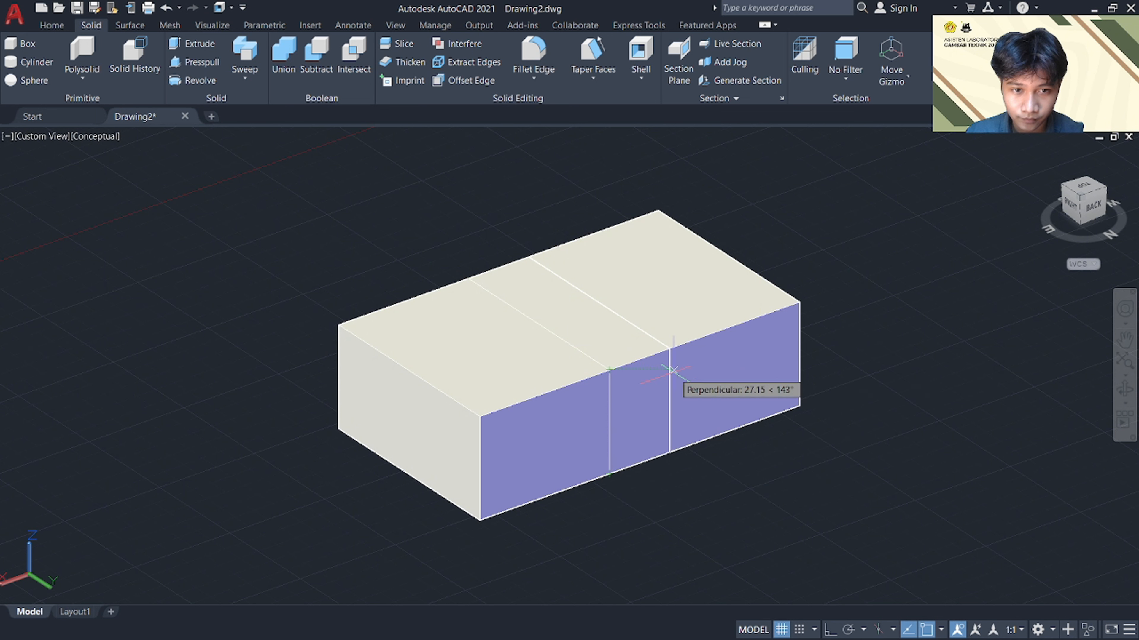
{"action": "key", "text": "Return"}
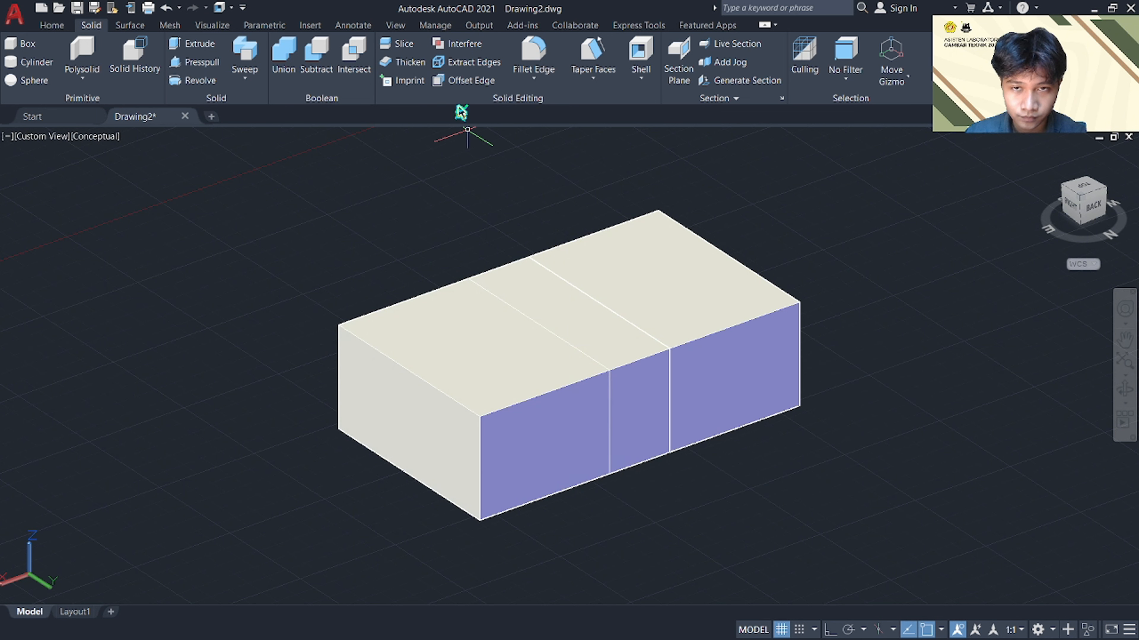
Slice the near box along the line where the far box begins, keeping both sides
{"action": "left_click", "coordinate": [410, 51]}
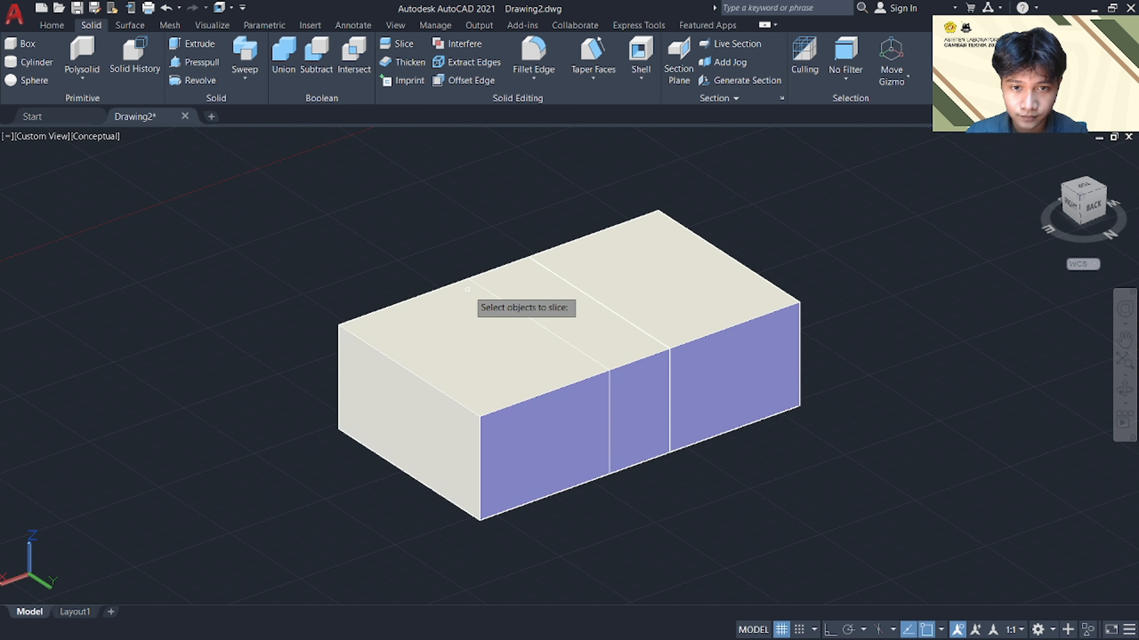
{"action": "left_click", "coordinate": [468, 279]}
{"action": "key", "text": "Return"}
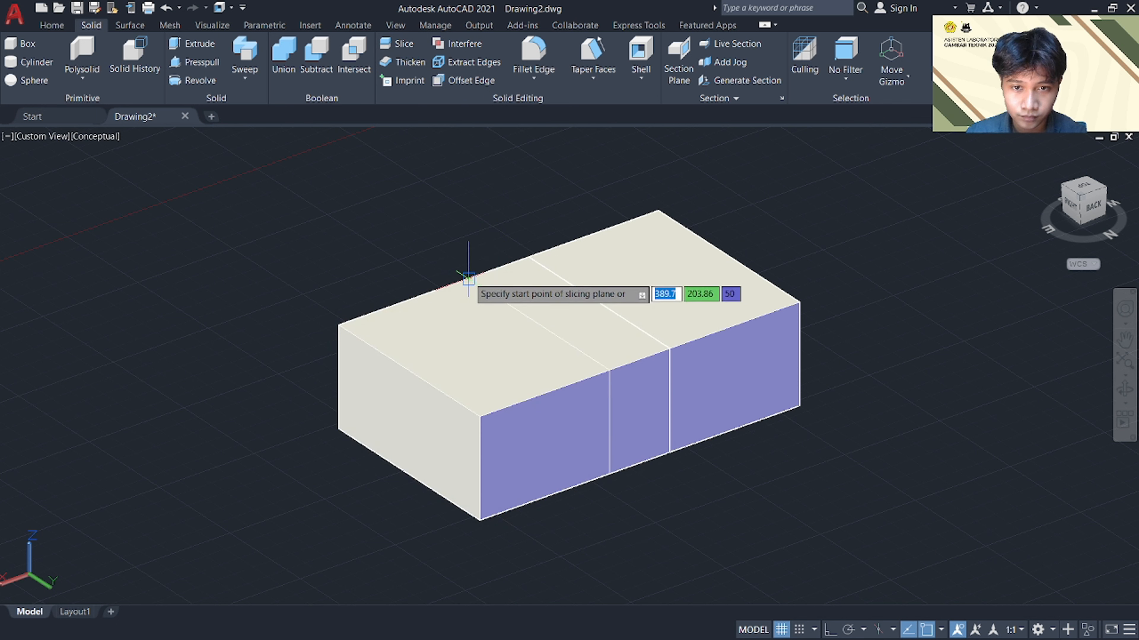
{"action": "left_click", "coordinate": [469, 279]}
{"action": "left_click", "coordinate": [609, 370]}
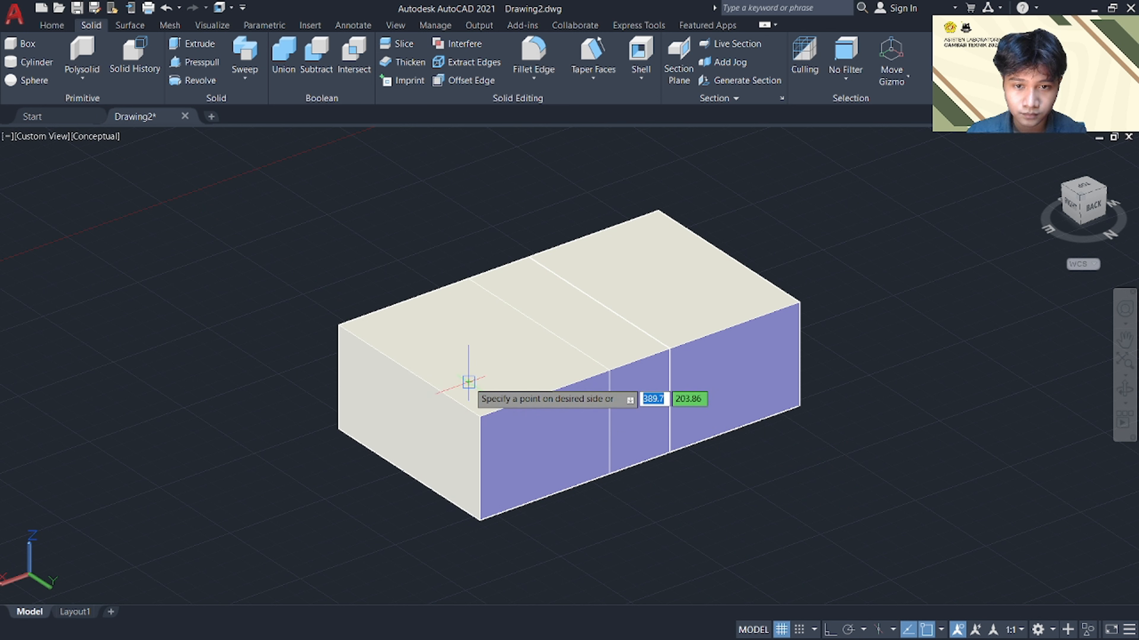
{"action": "key", "text": "Return"}
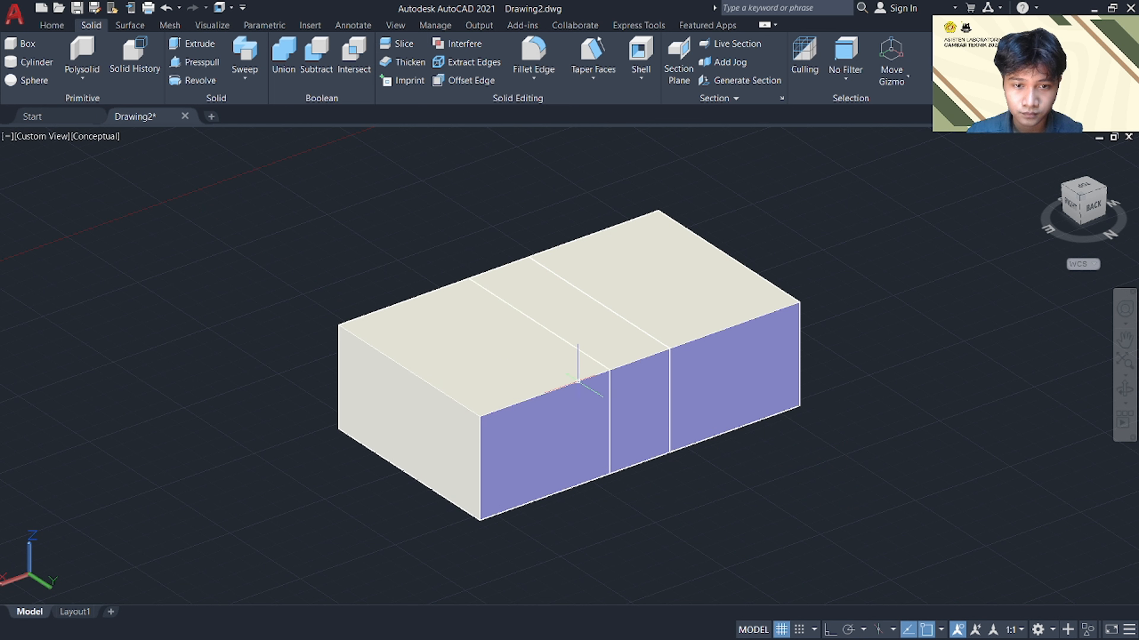
Move the cut-off near end piece along the X axis, away from the remaining solids
{"action": "left_click", "coordinate": [554, 383]}
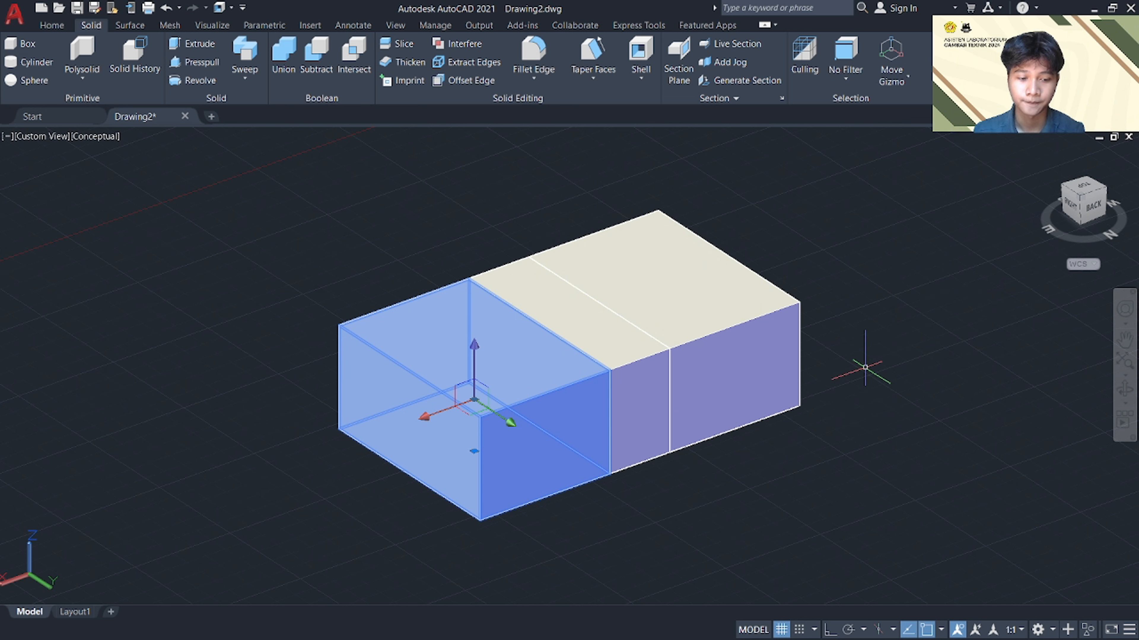
{"action": "left_click", "coordinate": [448, 408]}
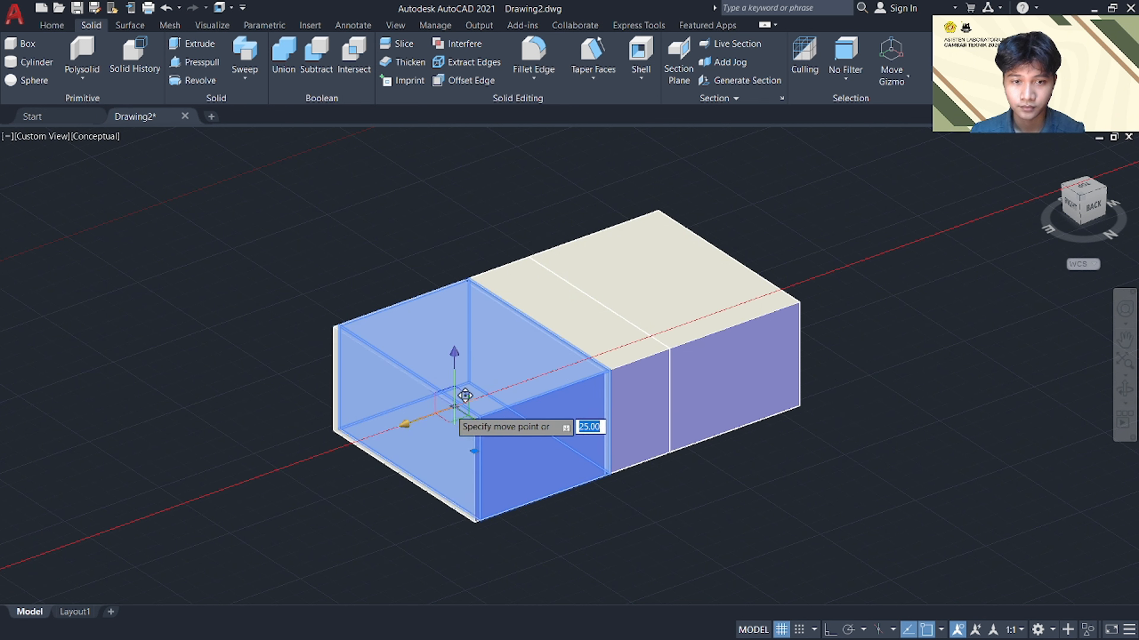
{"action": "left_click", "coordinate": [384, 431]}
{"action": "key", "text": "Escape"}
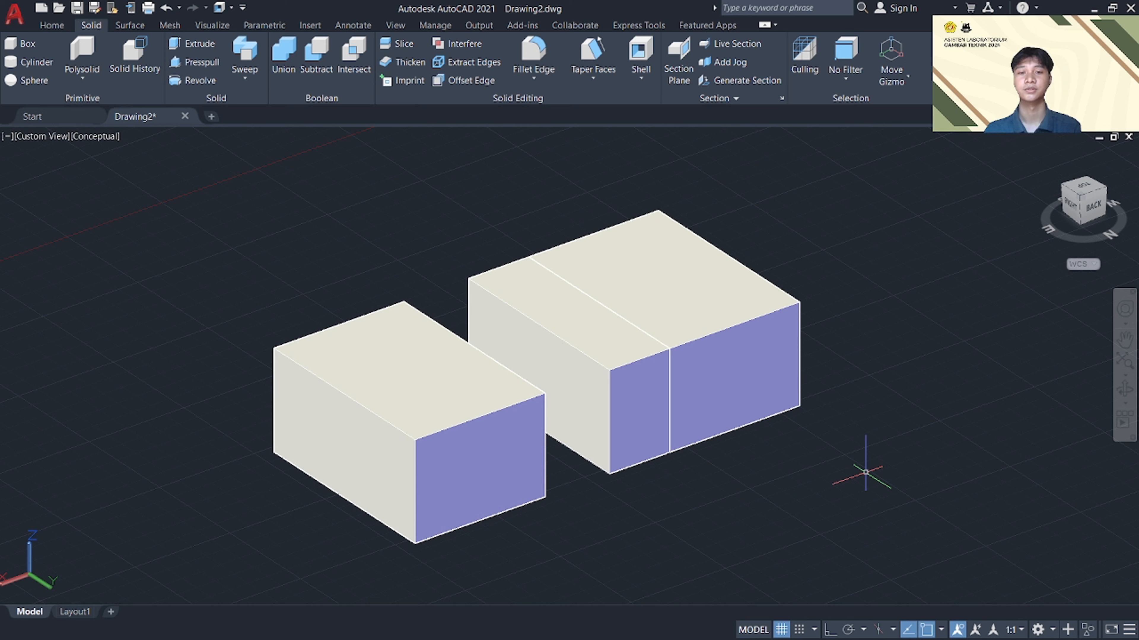
Highlight the far box to check its extents and undo the move of the end piece
{"action": "left_click", "coordinate": [625, 395]}
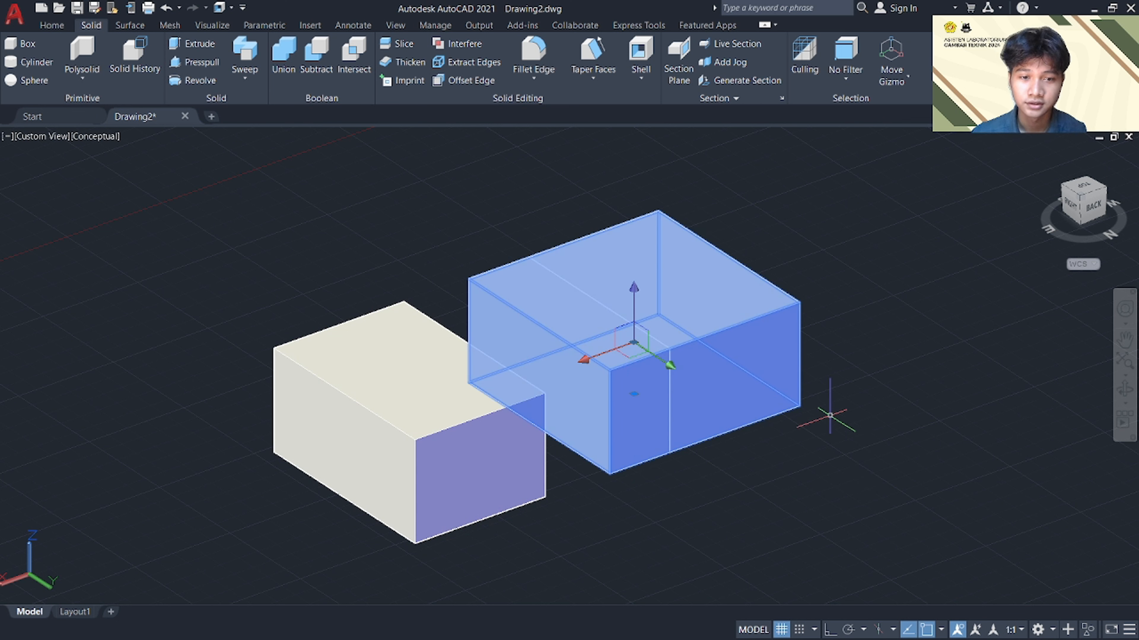
{"action": "key", "text": "Escape"}
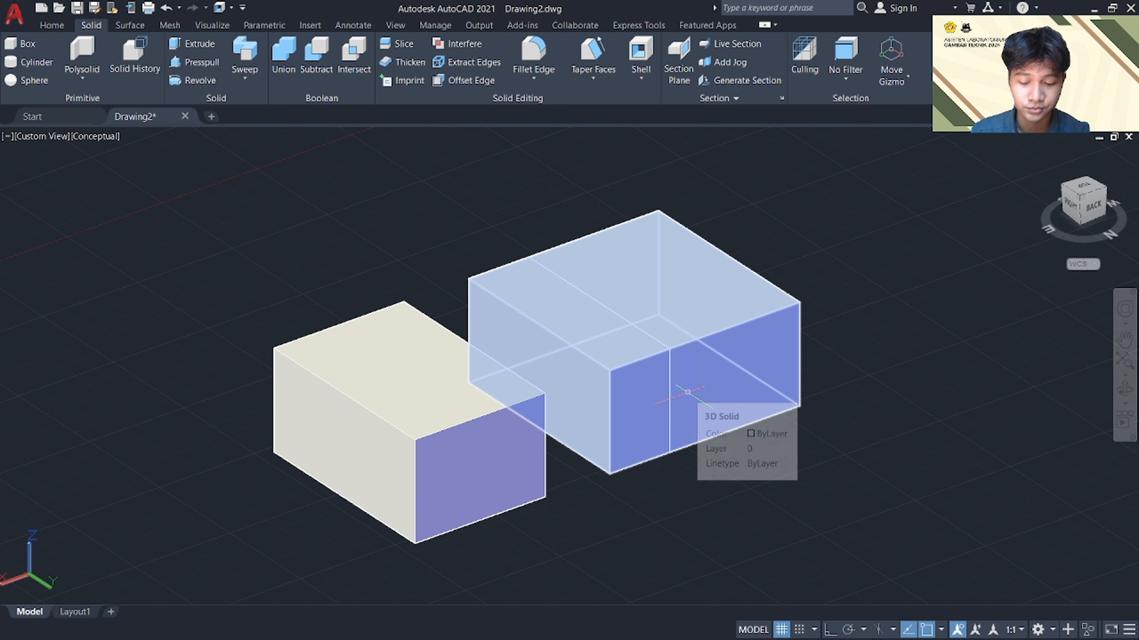
{"action": "key", "text": "ctrl+z"}
{"action": "left_click", "coordinate": [579, 348]}
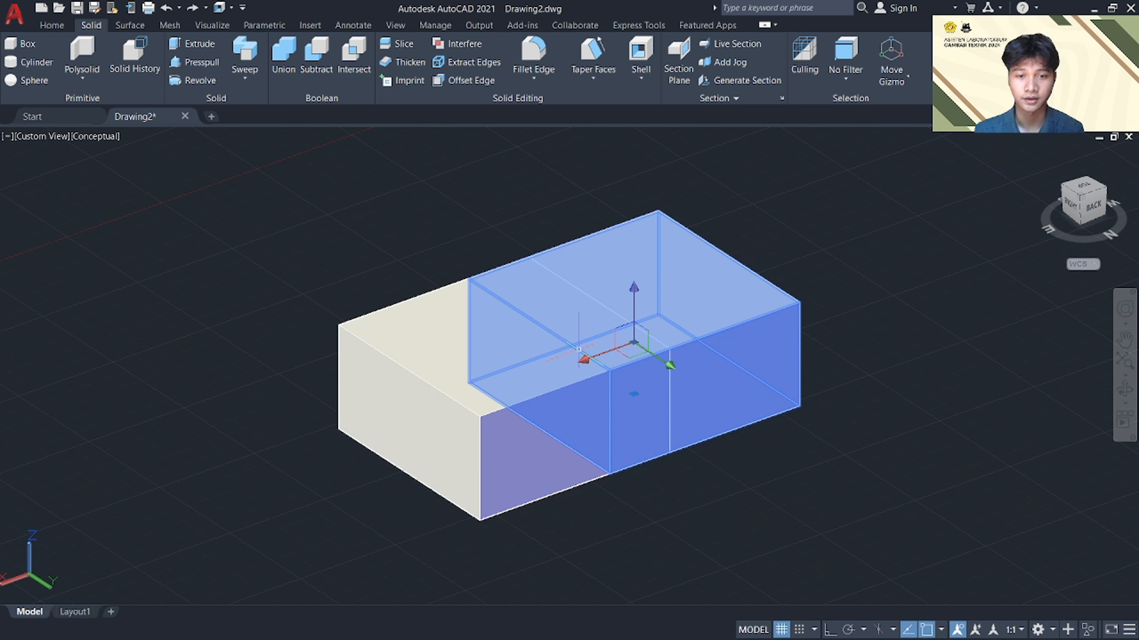
{"action": "key", "text": "Escape"}
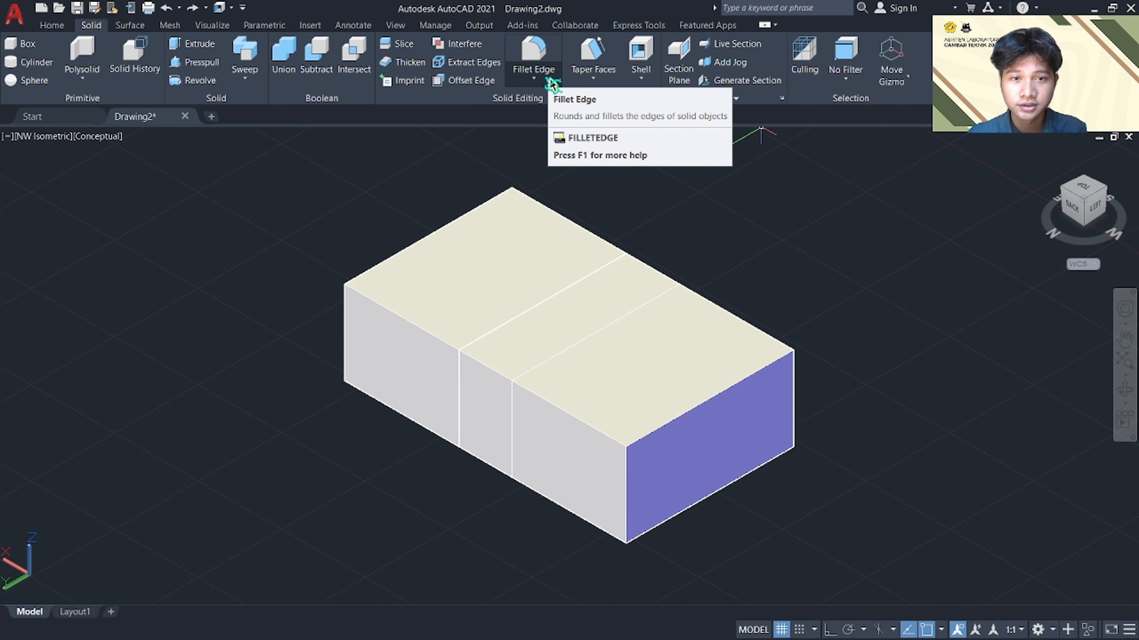
Fillet the top edge of the near end face in the northwest isometric view, and undo the fillet
{"action": "left_click", "coordinate": [548, 61]}
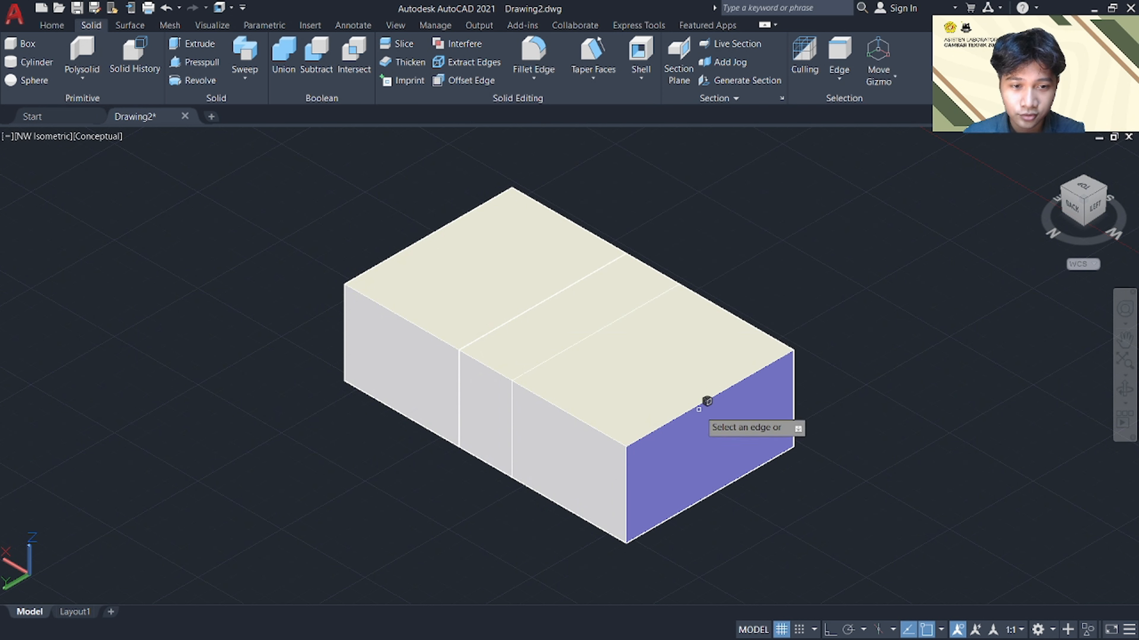
{"action": "left_click", "coordinate": [727, 388]}
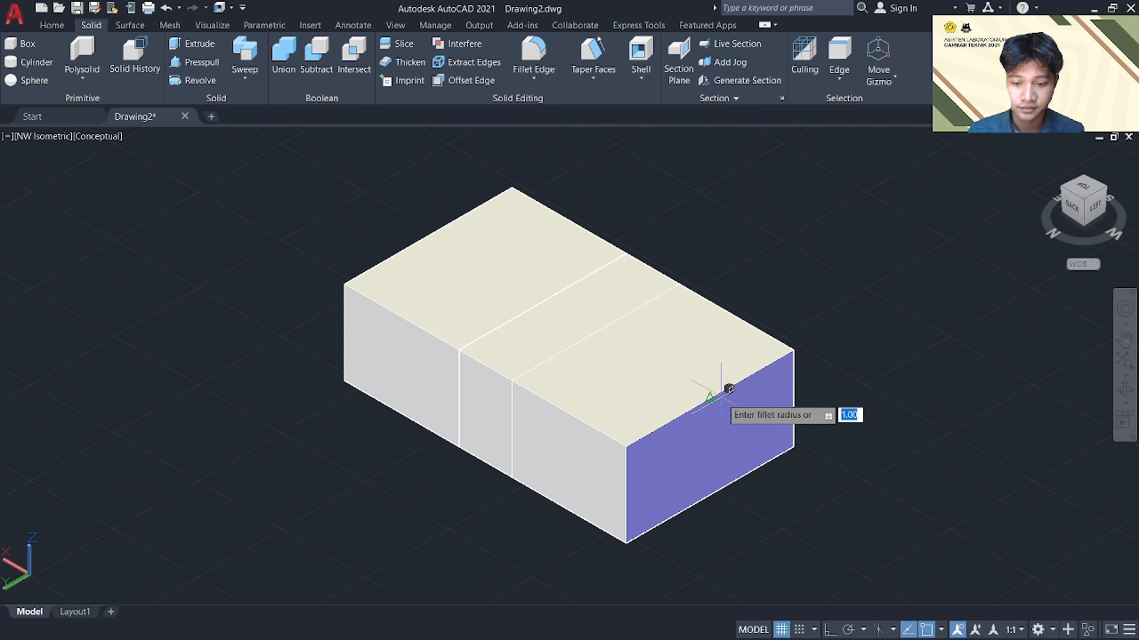
{"action": "key", "text": "Return"}
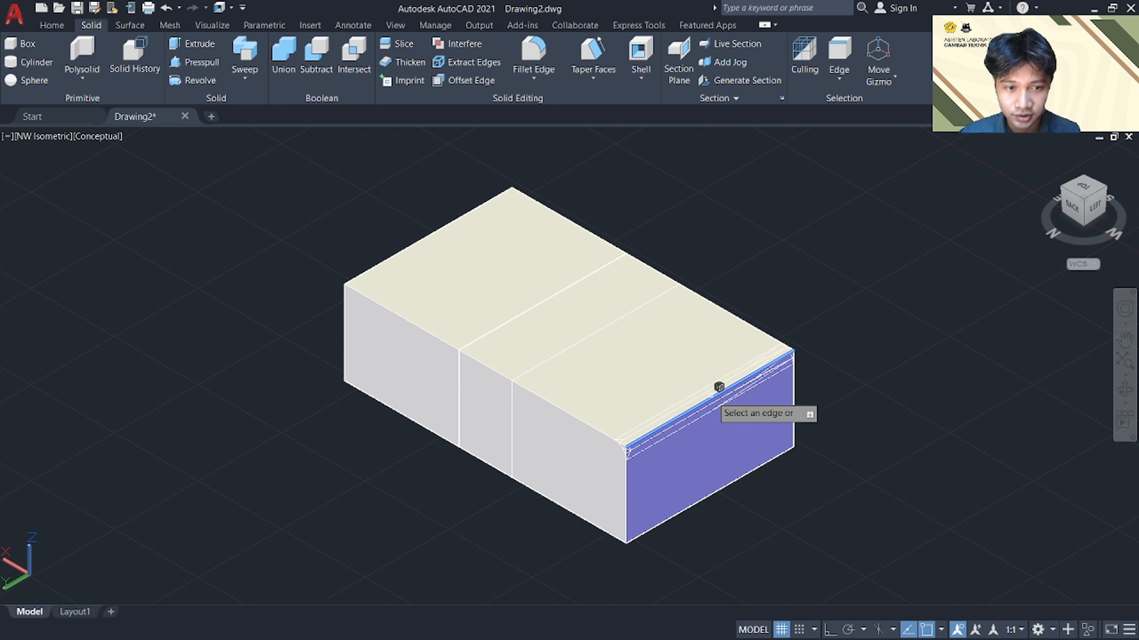
{"action": "key", "text": "Return"}
{"action": "key", "text": "Return"}
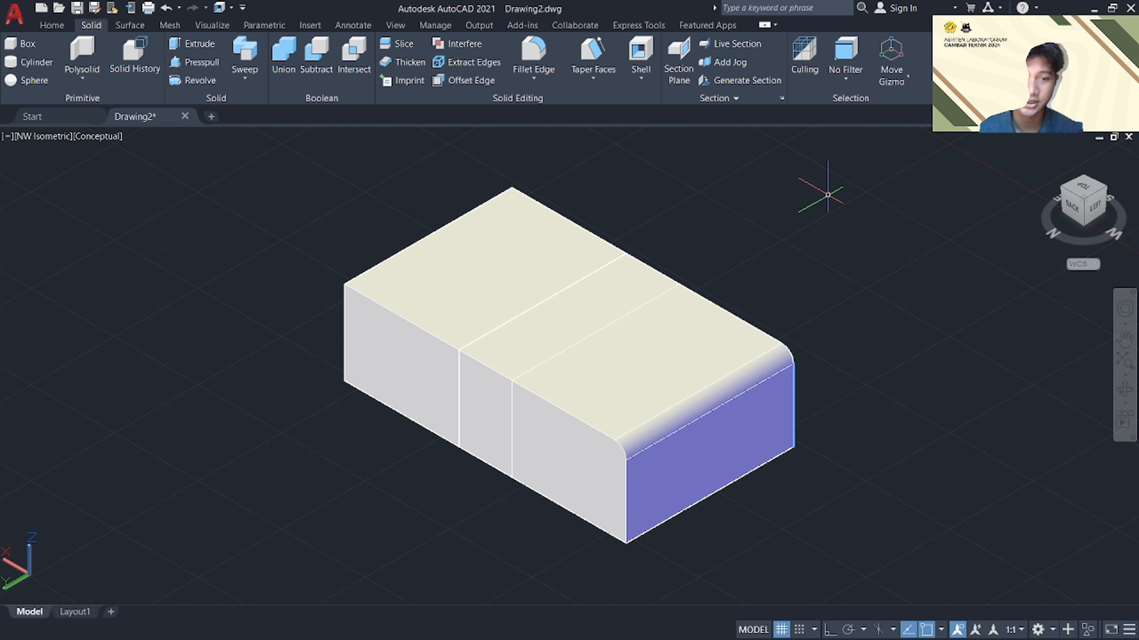
{"action": "key", "text": "ctrl+z"}
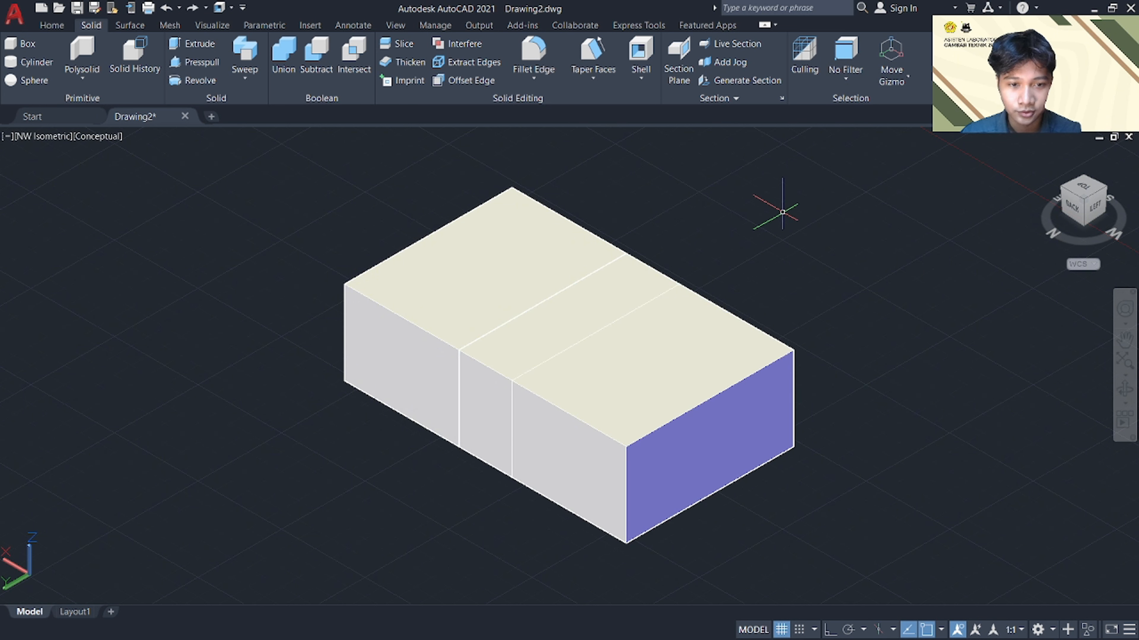
Chamfer the three outer top edges of the near box with Chamfer Edge, keeping the default distances
{"action": "left_click", "coordinate": [535, 81]}
{"action": "left_click", "coordinate": [534, 132]}
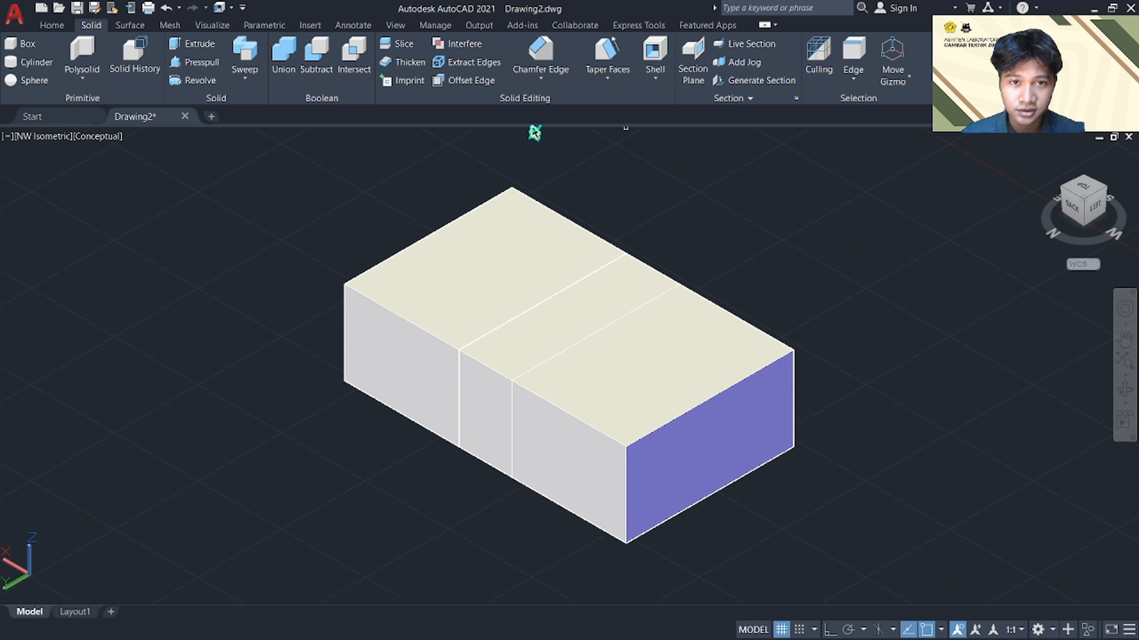
{"action": "left_click", "coordinate": [713, 395]}
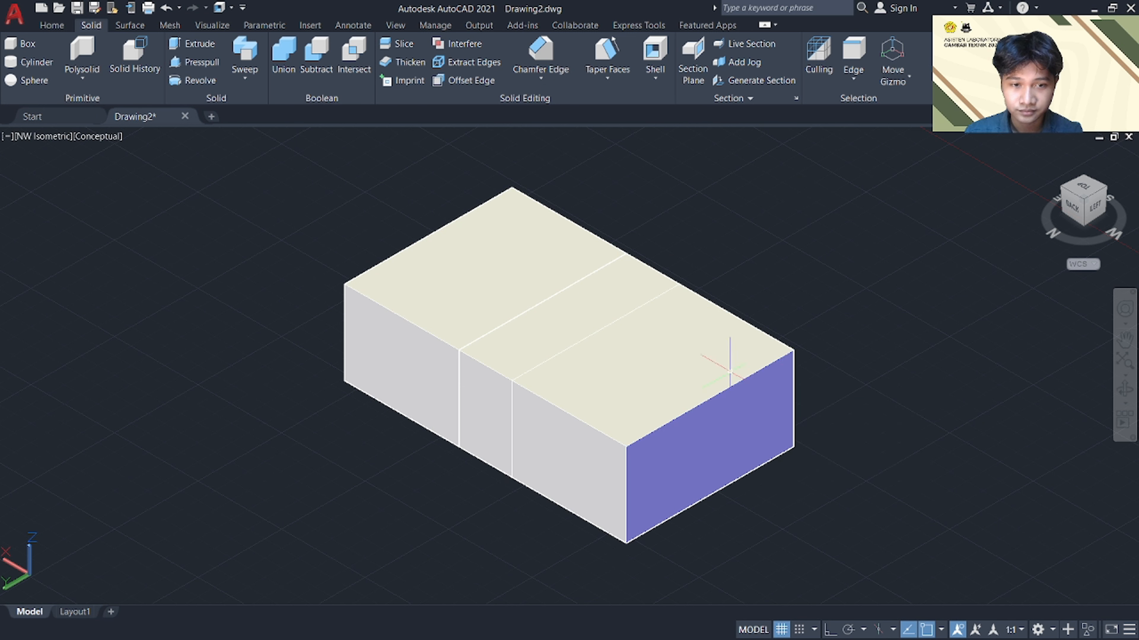
{"action": "left_click", "coordinate": [541, 50]}
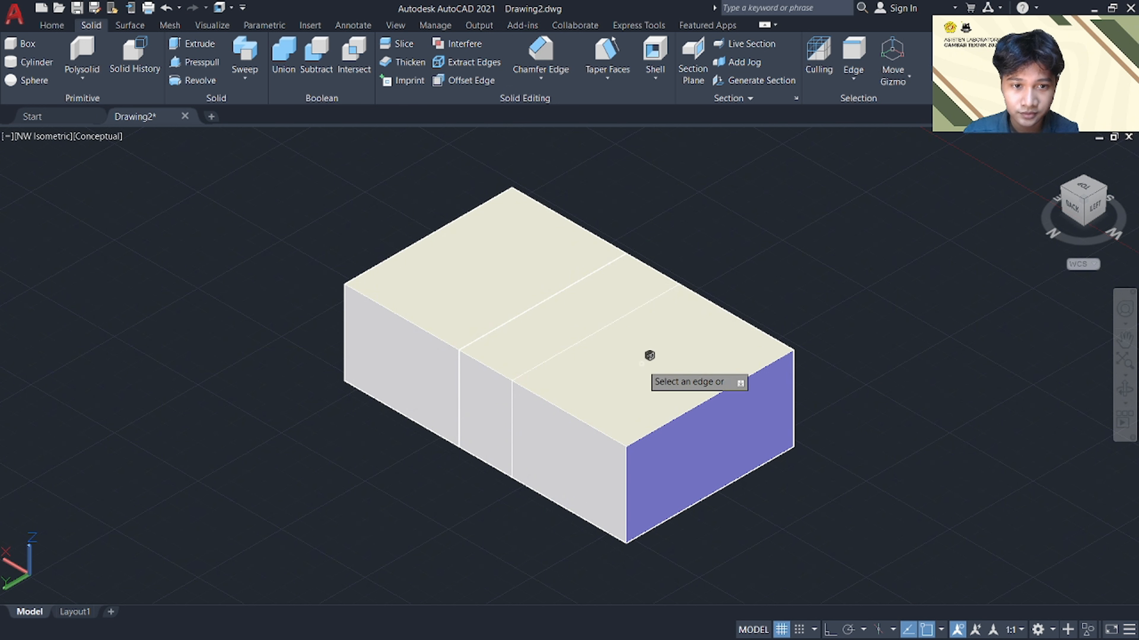
{"action": "left_click", "coordinate": [698, 402]}
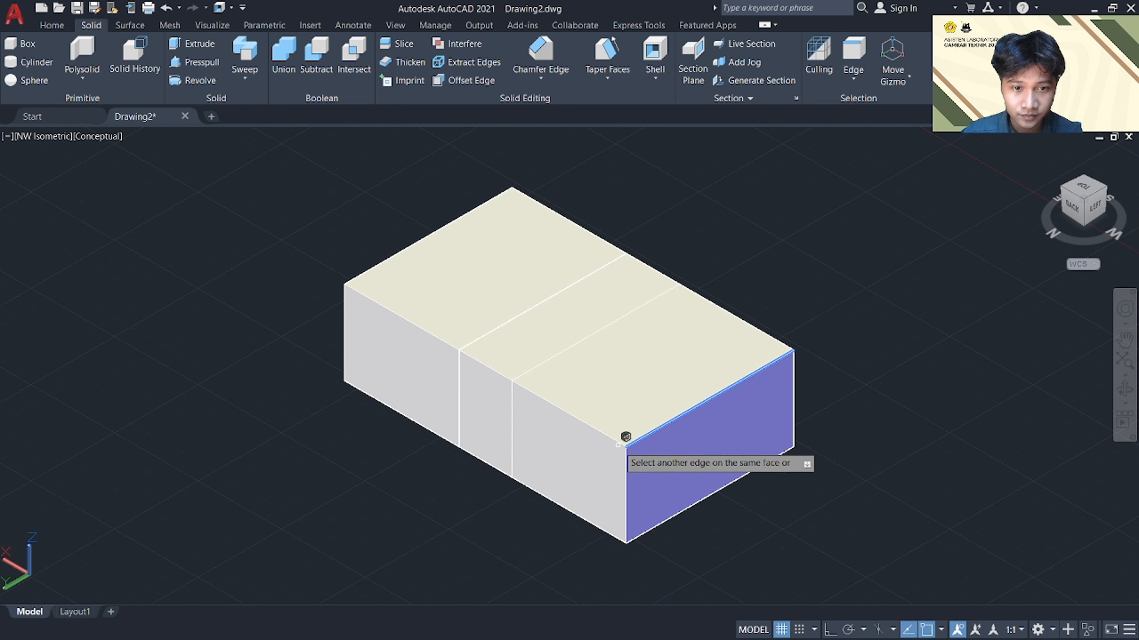
{"action": "left_click", "coordinate": [617, 429]}
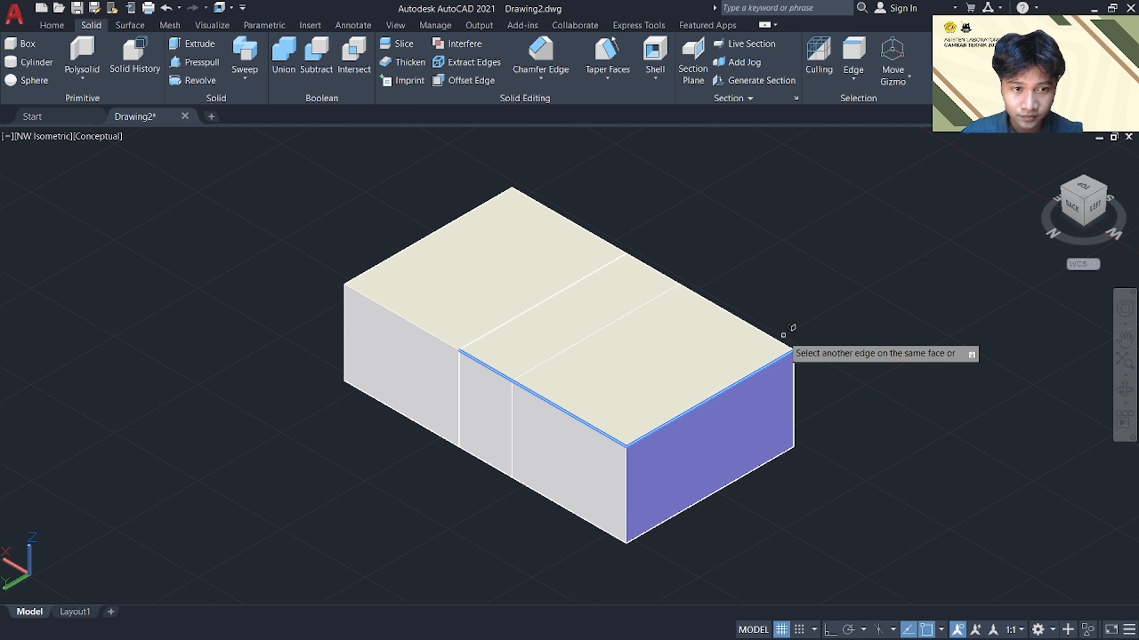
{"action": "left_click", "coordinate": [769, 335]}
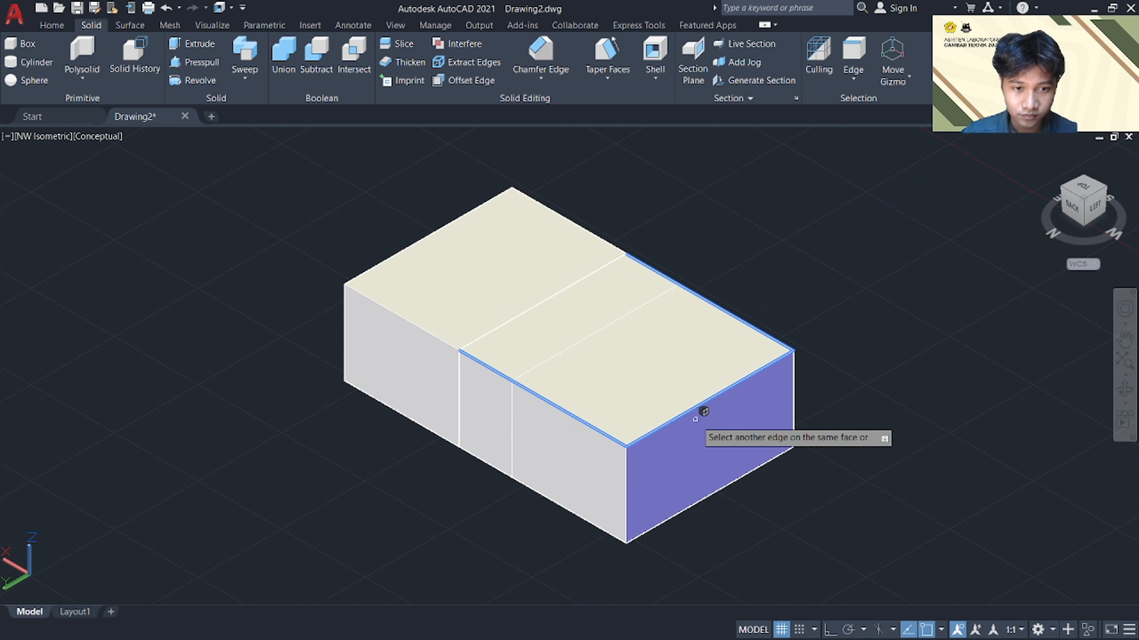
{"action": "key", "text": "Return"}
{"action": "key", "text": "Return"}
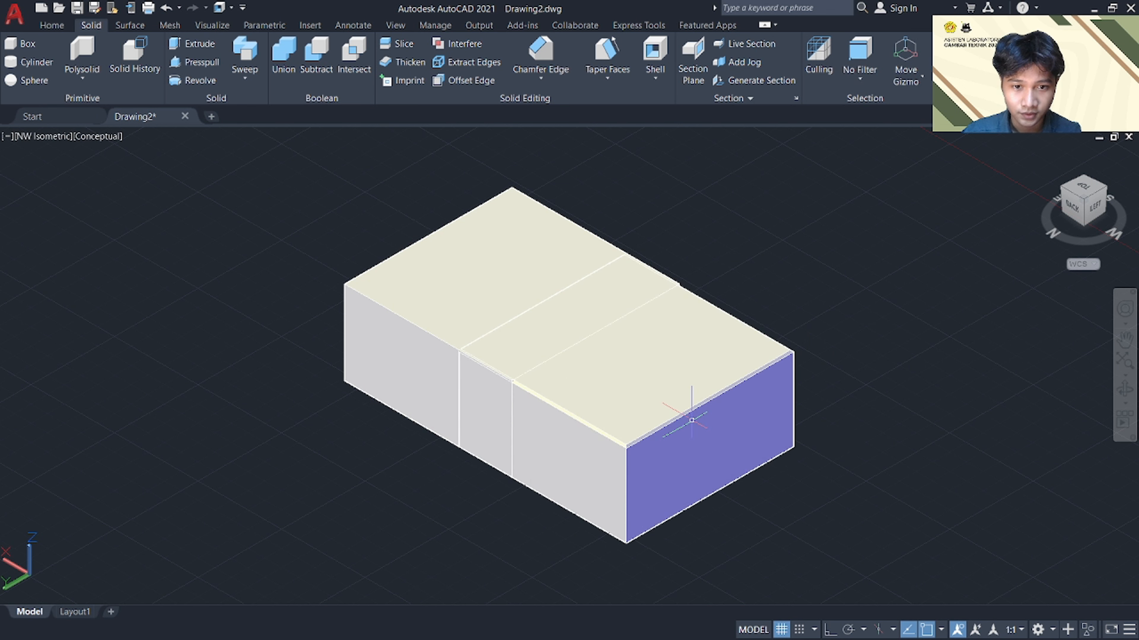
Examine the chamfered top edges of the near box up close, and undo the chamfer
{"action": "scroll", "coordinate": [692, 420], "scroll_direction": "up", "scroll_amount": 4}
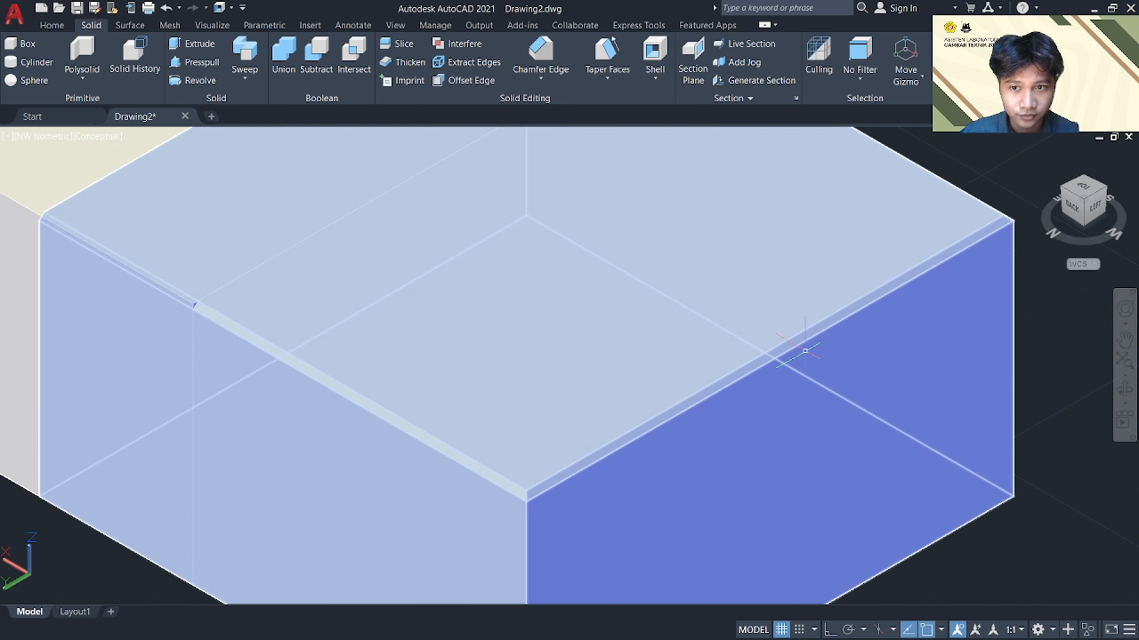
{"action": "scroll", "coordinate": [805, 350], "scroll_direction": "up", "scroll_amount": 5}
{"action": "scroll", "coordinate": [661, 394], "scroll_direction": "down", "scroll_amount": 4}
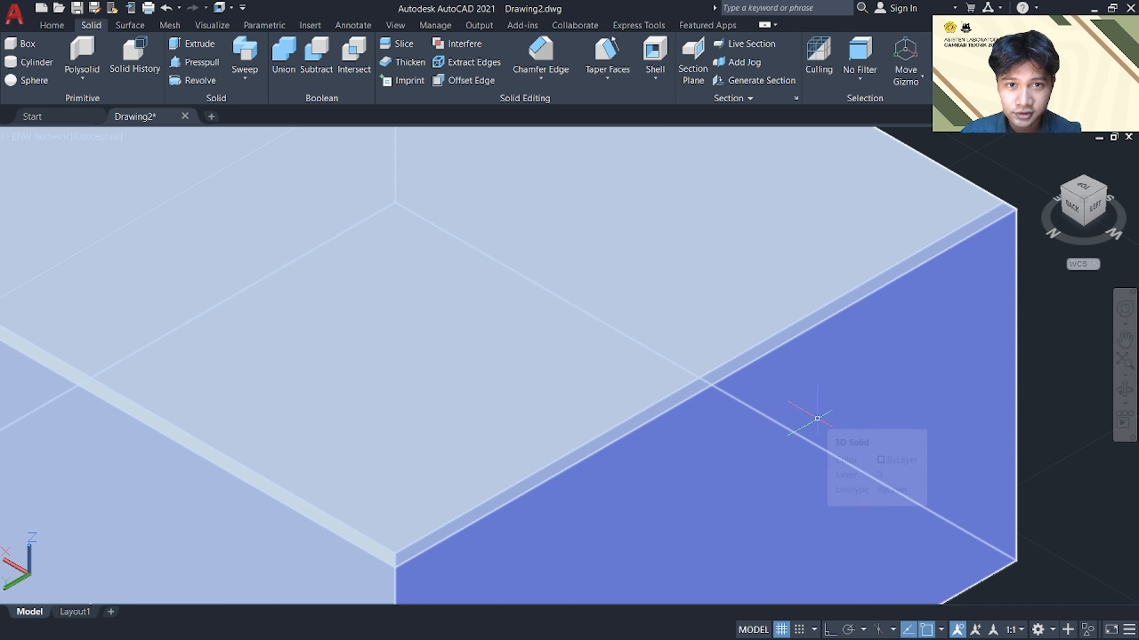
{"action": "scroll", "coordinate": [652, 445], "scroll_direction": "up", "scroll_amount": 3}
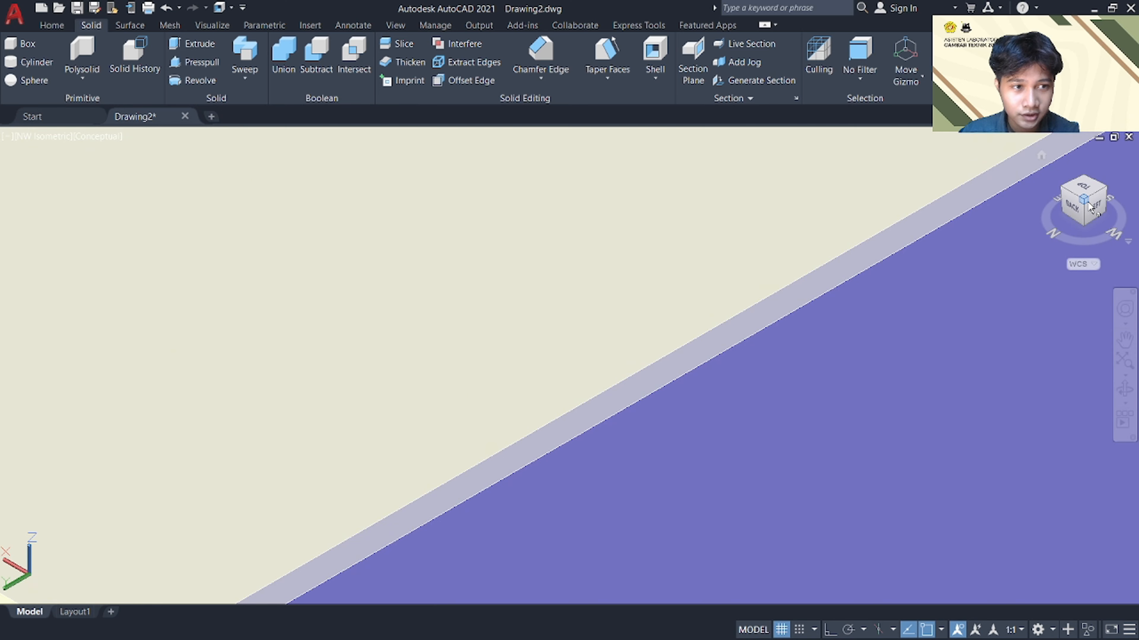
{"action": "left_click", "coordinate": [1085, 200]}
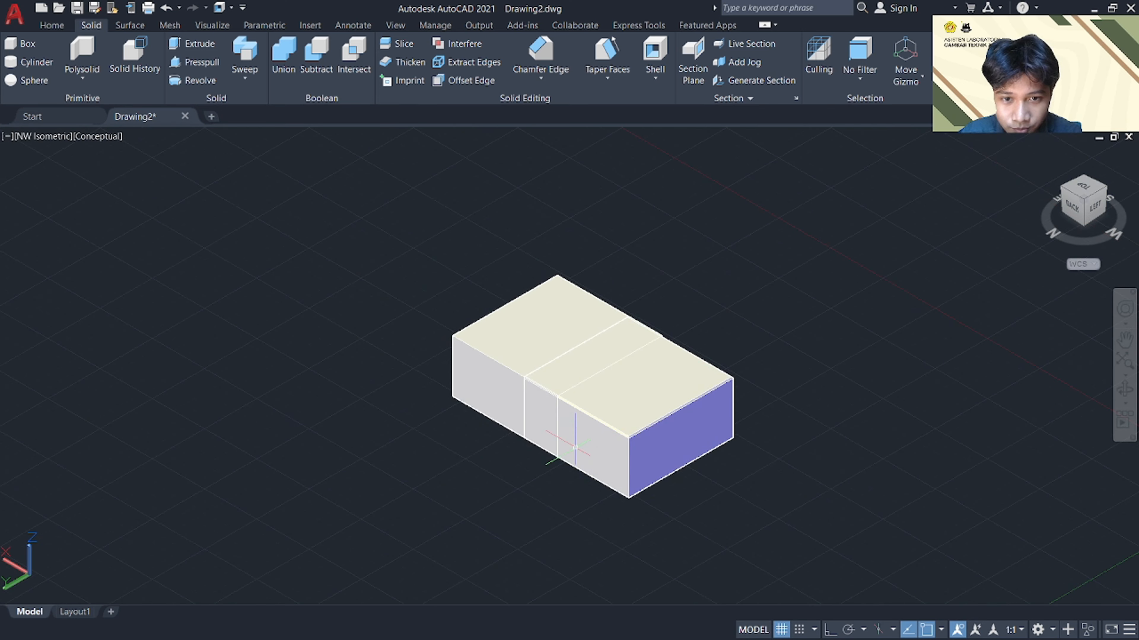
{"action": "scroll", "coordinate": [575, 448], "scroll_direction": "up", "scroll_amount": 5}
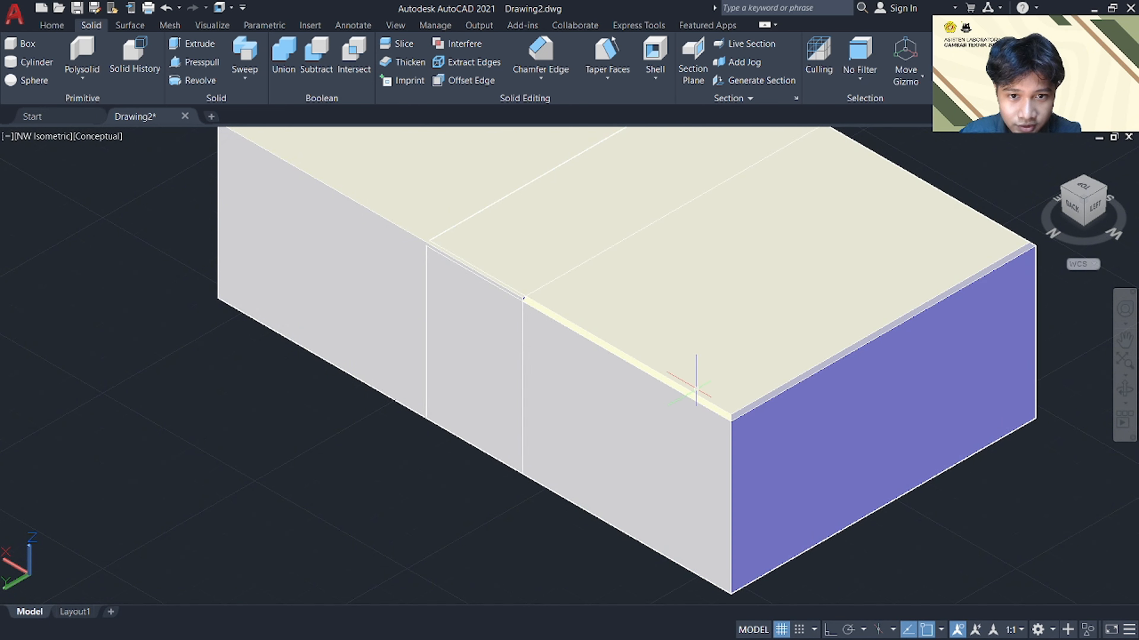
{"action": "scroll", "coordinate": [719, 406], "scroll_direction": "up", "scroll_amount": 3}
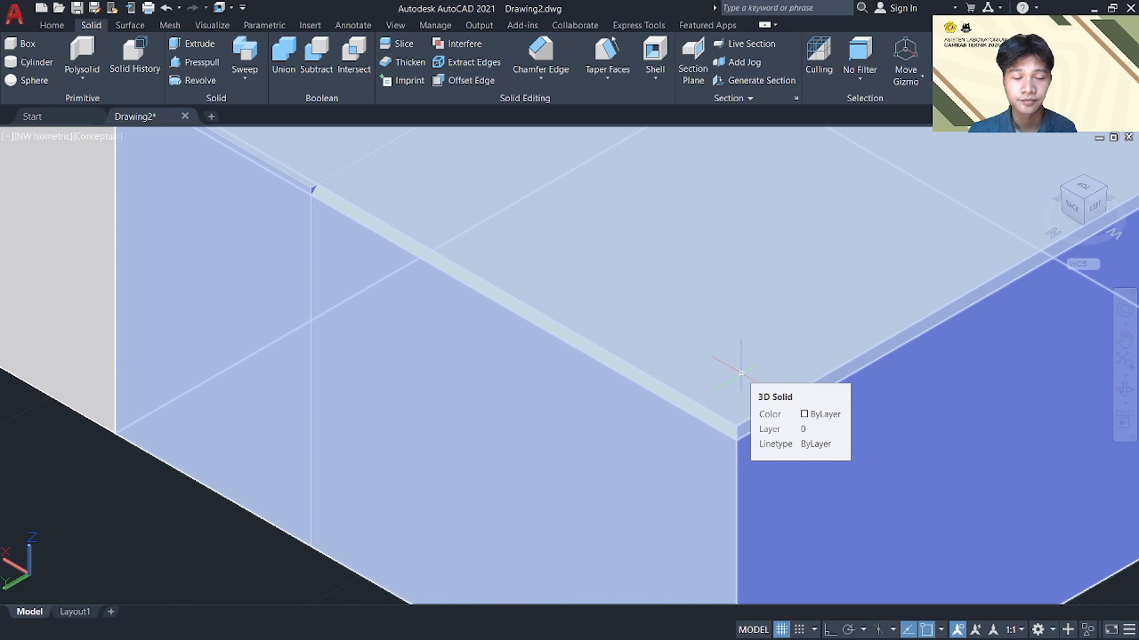
{"action": "scroll", "coordinate": [740, 372], "scroll_direction": "down", "scroll_amount": 3}
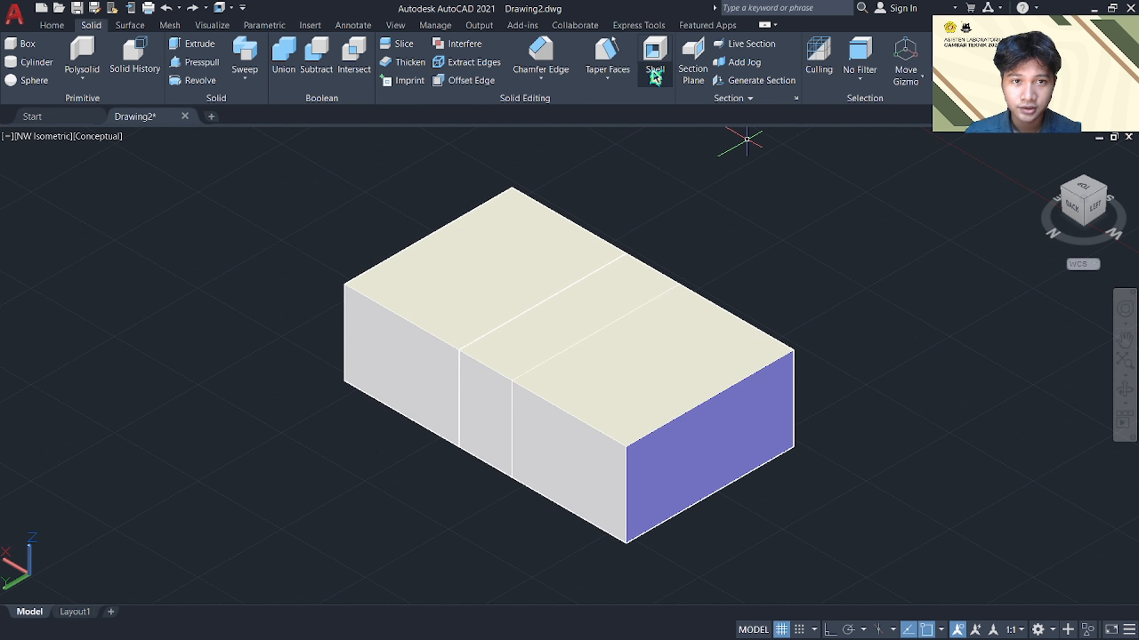
Delete the near box so that only the far box remains
{"action": "left_click", "coordinate": [590, 372]}
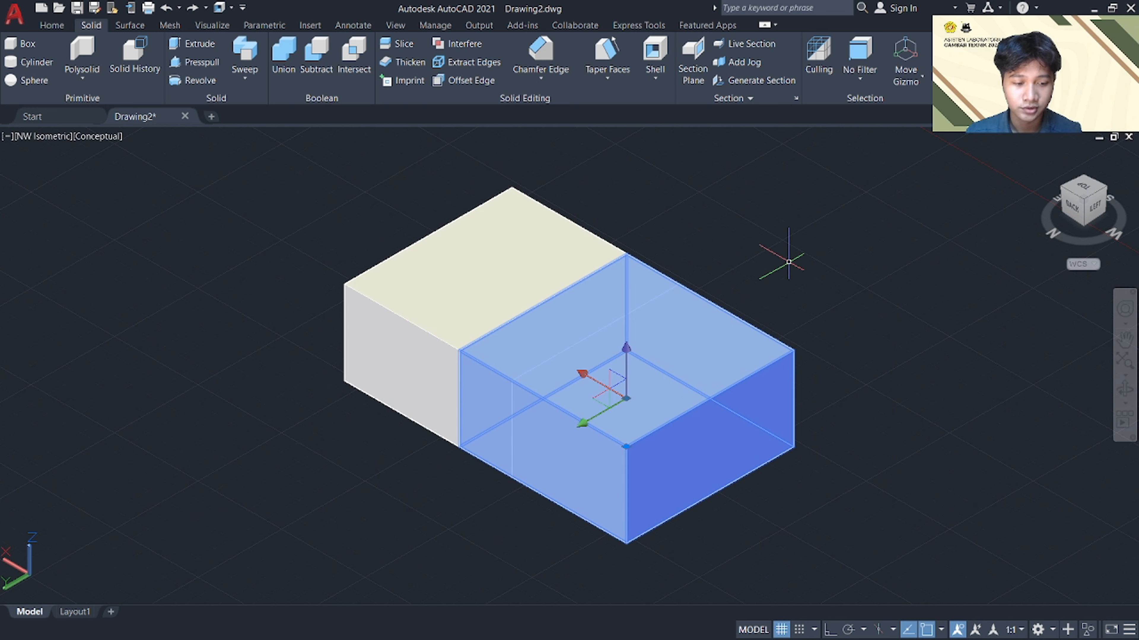
{"action": "key", "text": "Escape"}
{"action": "left_click", "coordinate": [588, 435]}
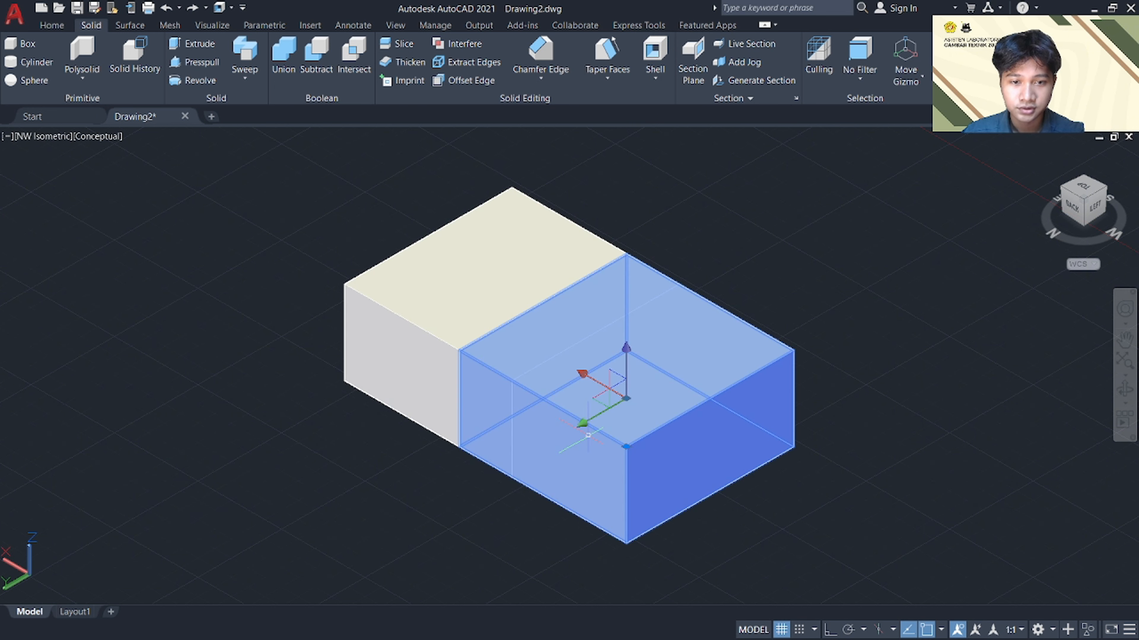
{"action": "key", "text": "Delete"}
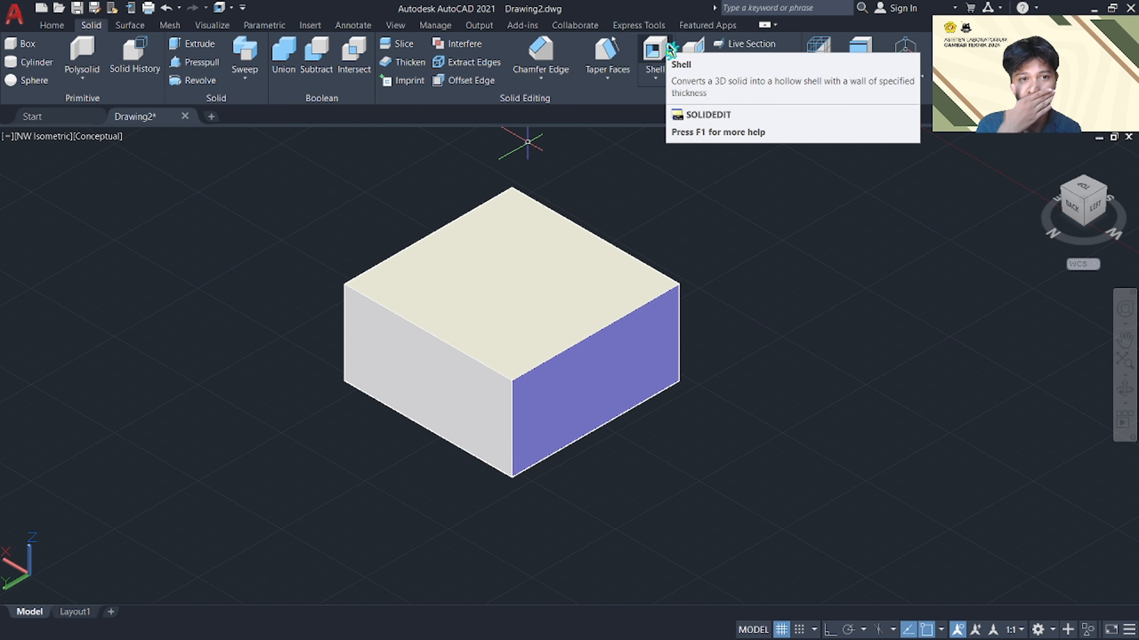
Shell the remaining box with its top face removed and a shell offset distance of 2
{"action": "left_click", "coordinate": [655, 68]}
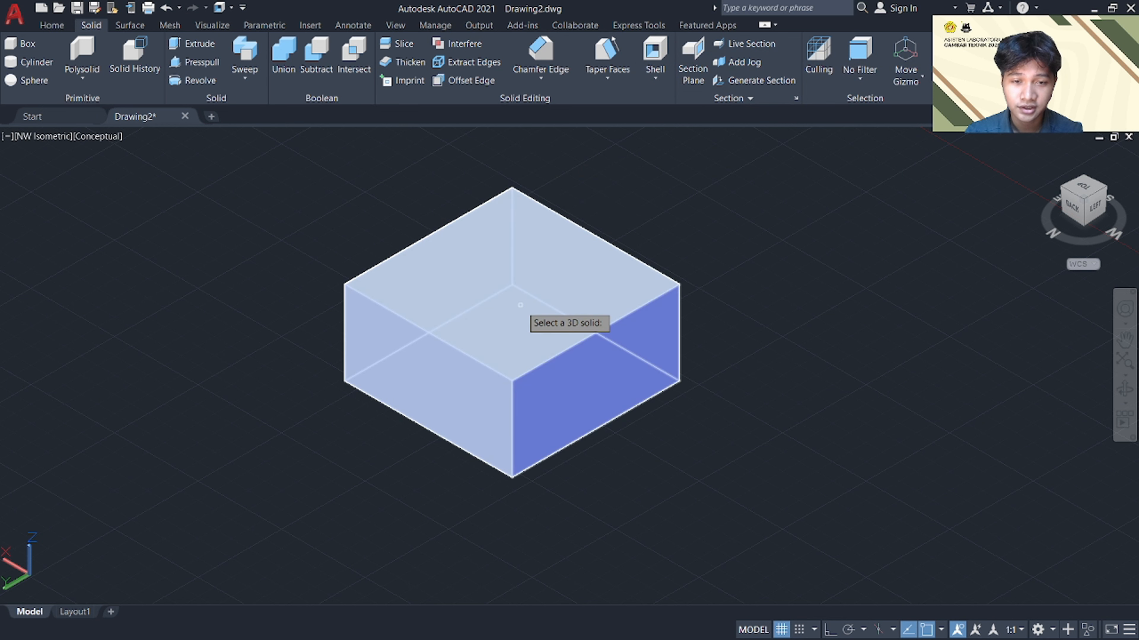
{"action": "left_click", "coordinate": [520, 305]}
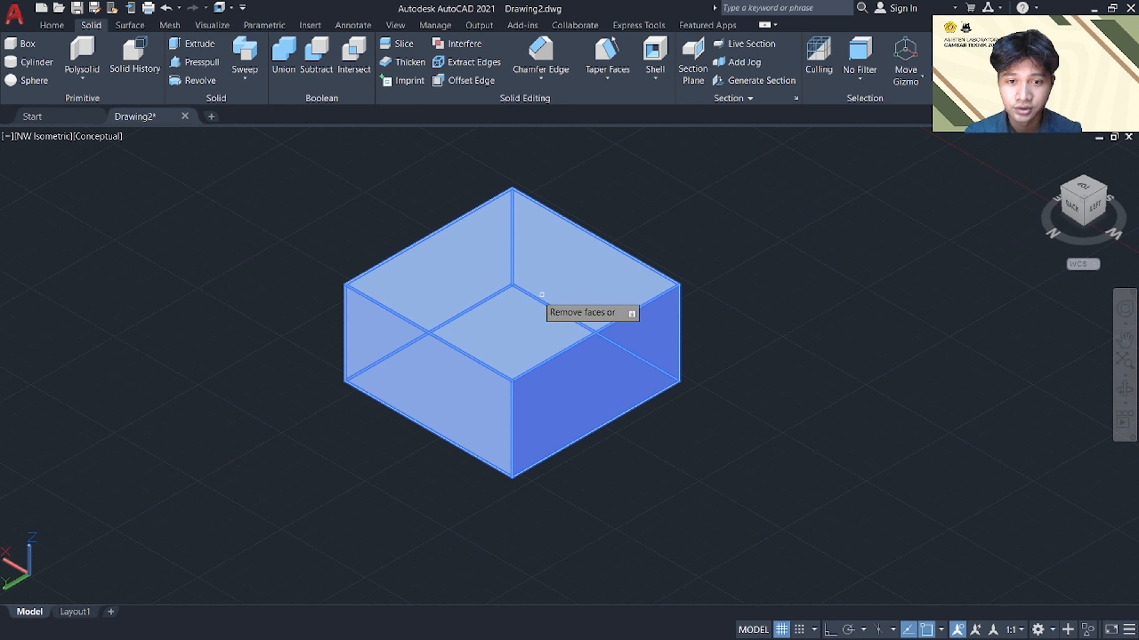
{"action": "left_click", "coordinate": [504, 298]}
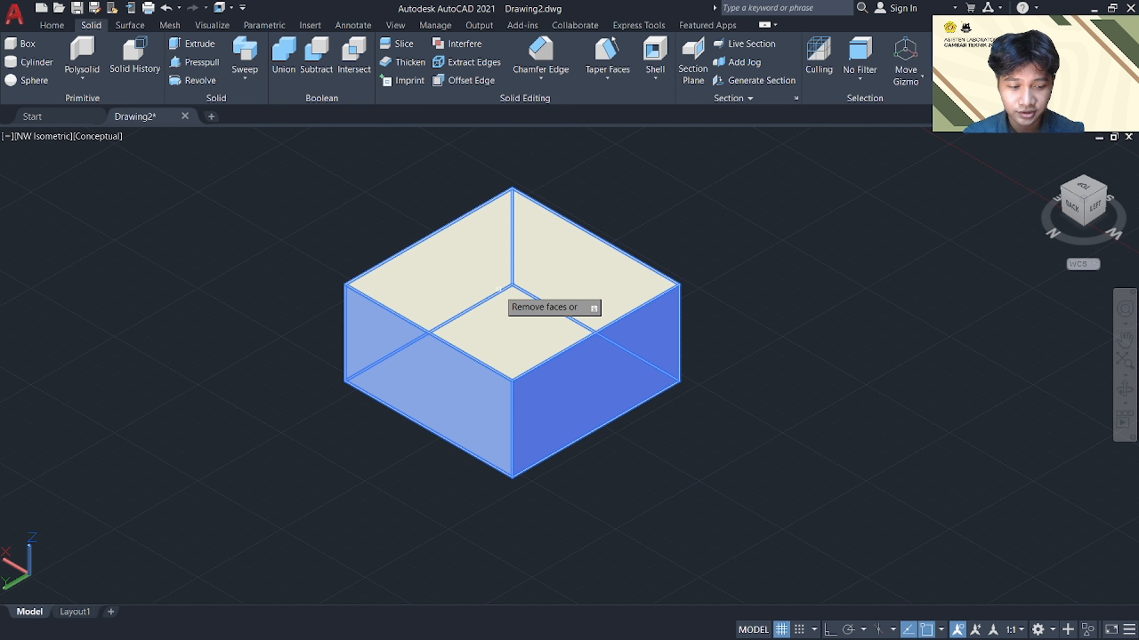
{"action": "key", "text": "Return"}
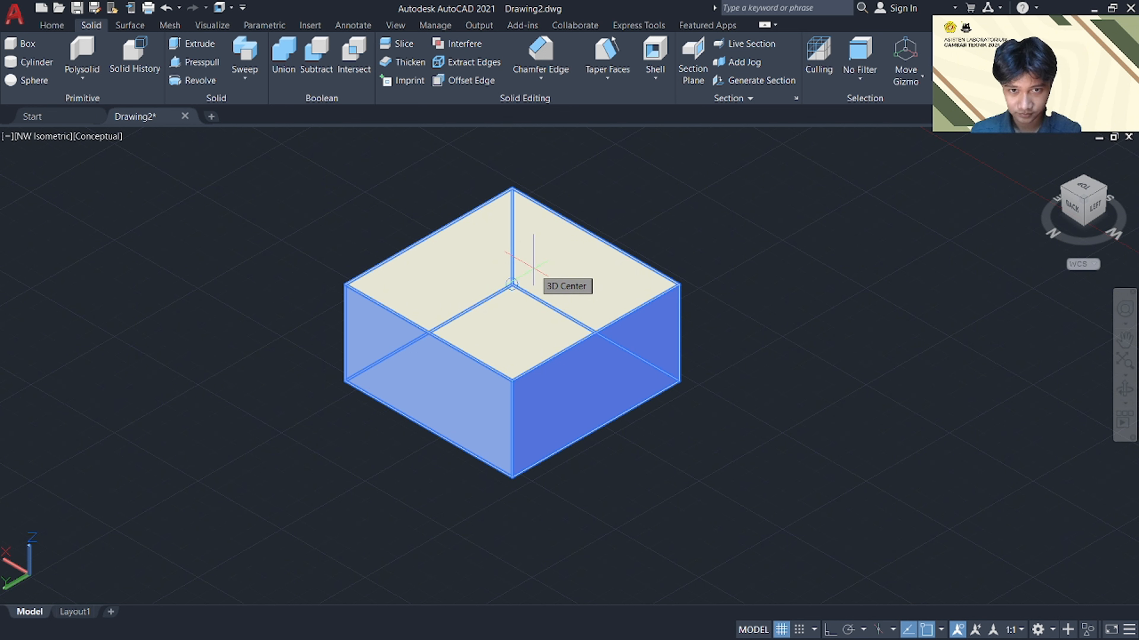
{"action": "type", "text": "2"}
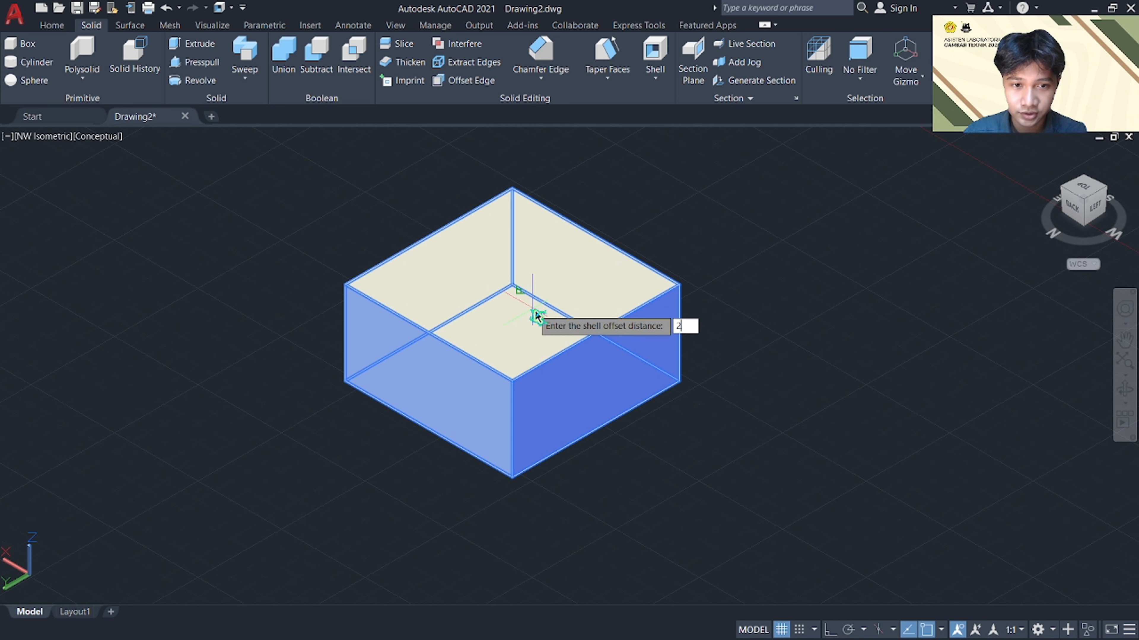
{"action": "key", "text": "Return"}
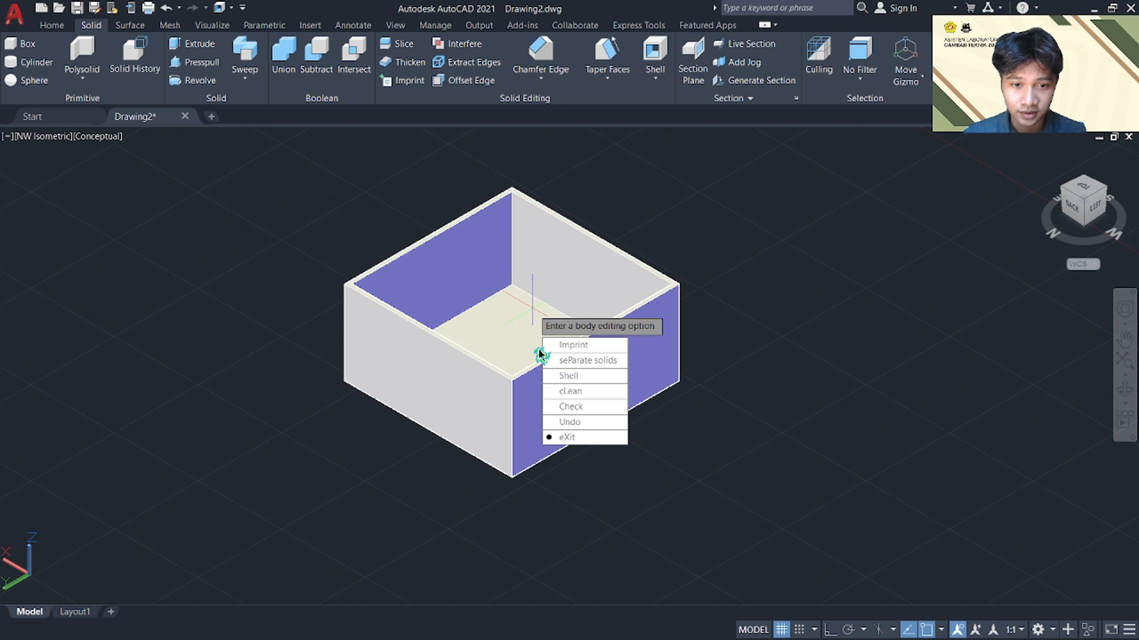
{"action": "key", "text": "Return"}
{"action": "key", "text": "Return"}
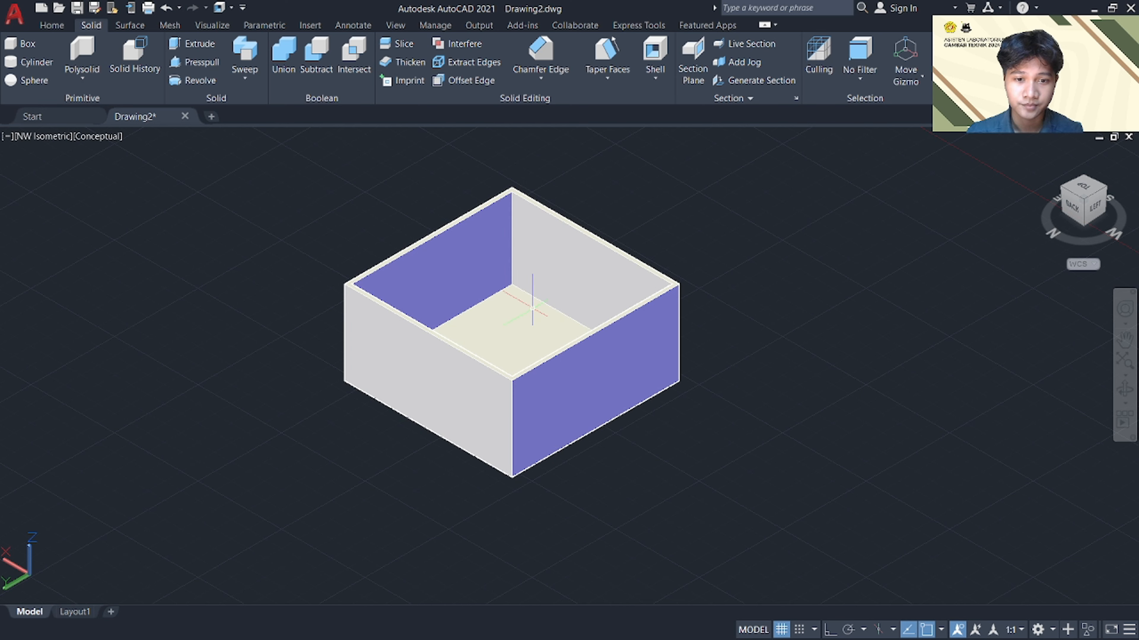
Inspect the hollowed box from several angles, and undo the shell
{"action": "left_click", "coordinate": [1126, 390]}
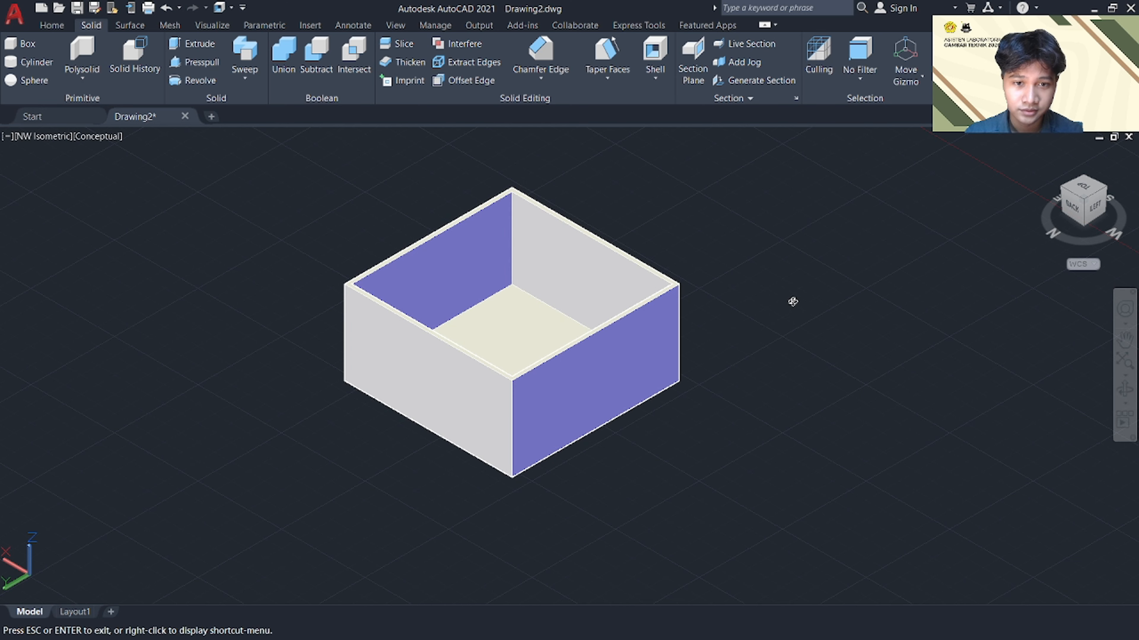
{"action": "left_click_drag", "start_coordinate": [762, 303], "coordinate": [839, 372]}
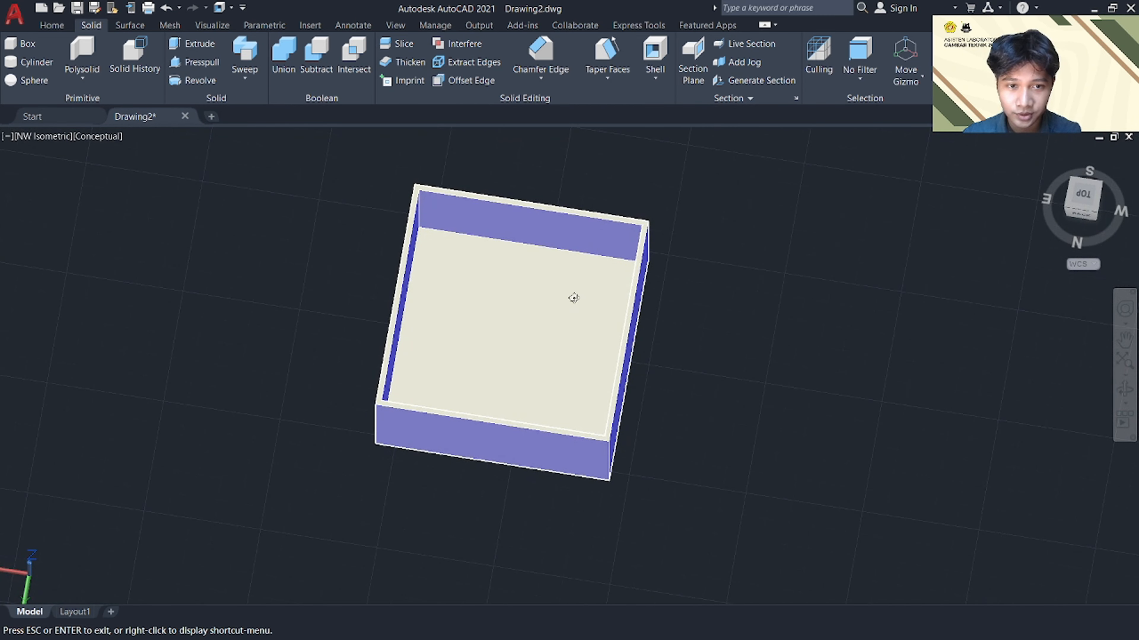
{"action": "left_click_drag", "start_coordinate": [573, 298], "coordinate": [526, 356]}
{"action": "left_click_drag", "start_coordinate": [620, 272], "coordinate": [668, 237]}
{"action": "key", "text": "Escape"}
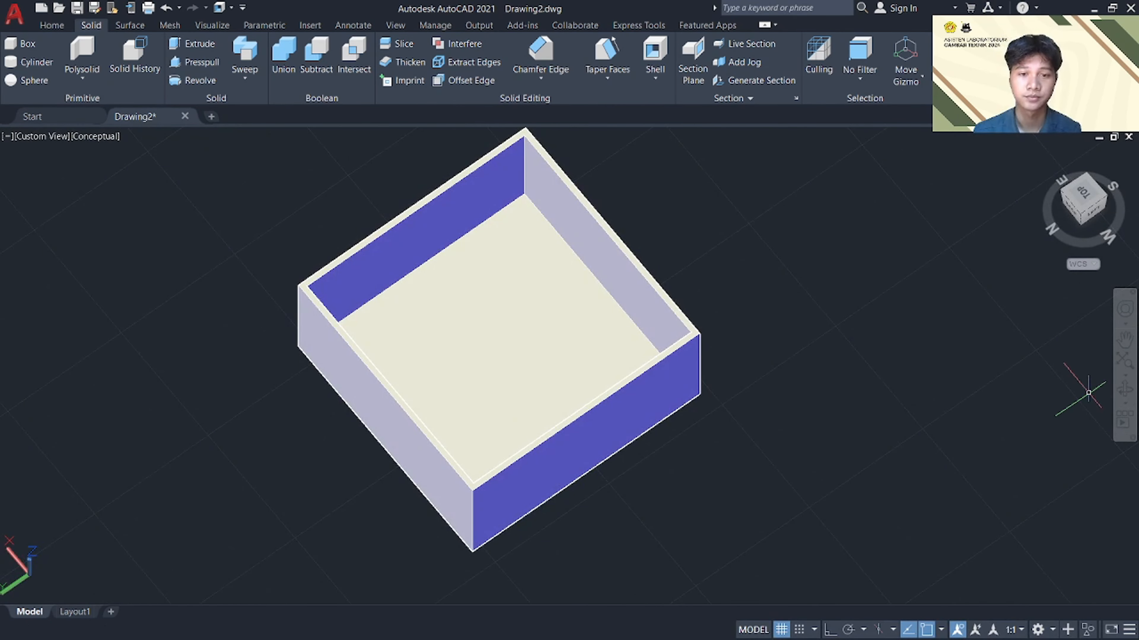
{"action": "key", "text": "ctrl+z"}
{"action": "key", "text": "ctrl+z"}
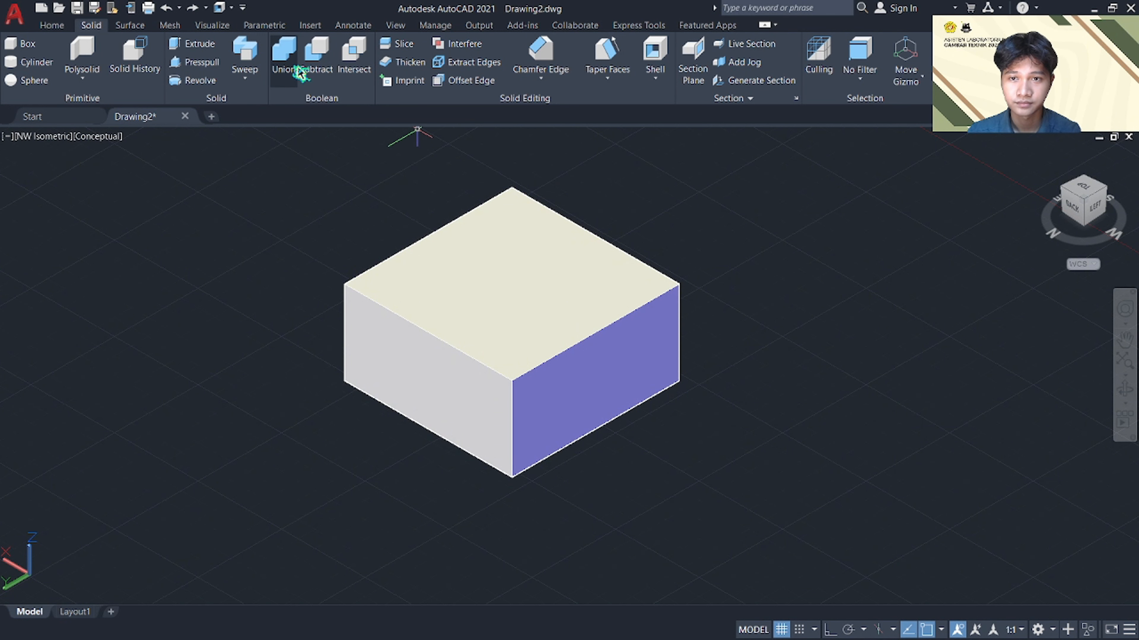
Draw a small circle in the empty area beside the box as a sweep profile
{"action": "left_click", "coordinate": [257, 82]}
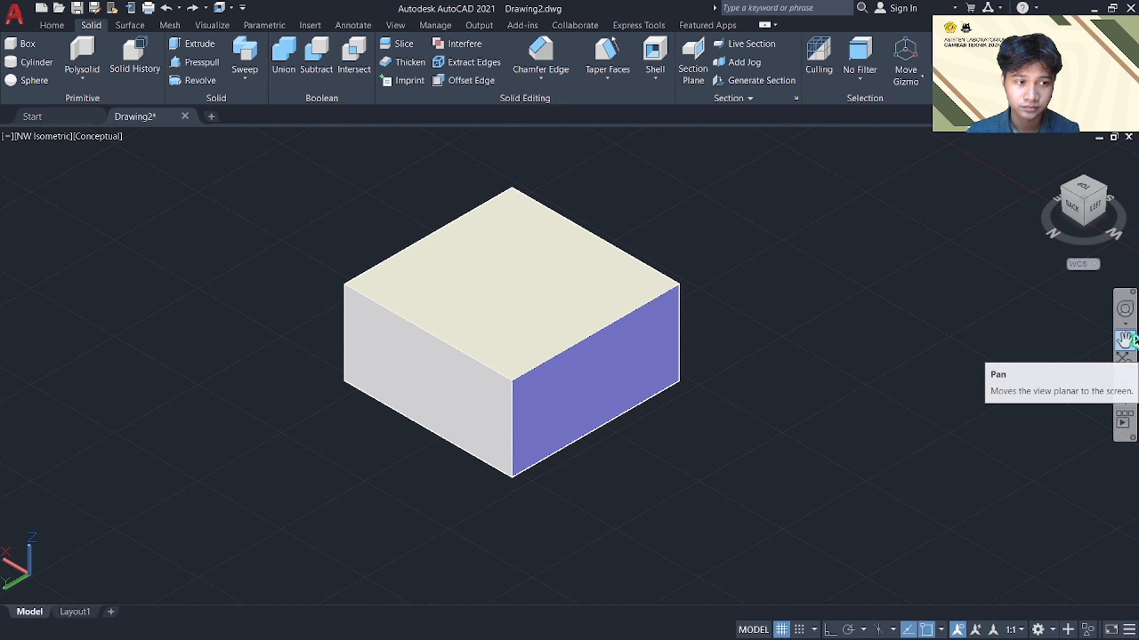
{"action": "left_click", "coordinate": [1125, 340]}
{"action": "left_click_drag", "start_coordinate": [955, 341], "coordinate": [462, 395]}
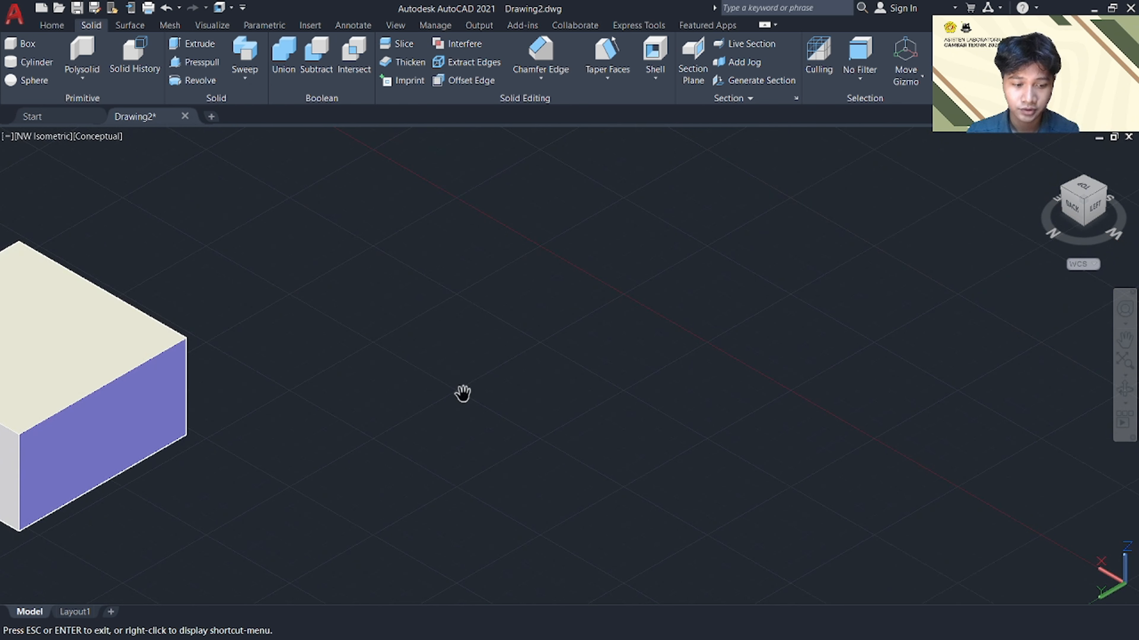
{"action": "key", "text": "Escape"}
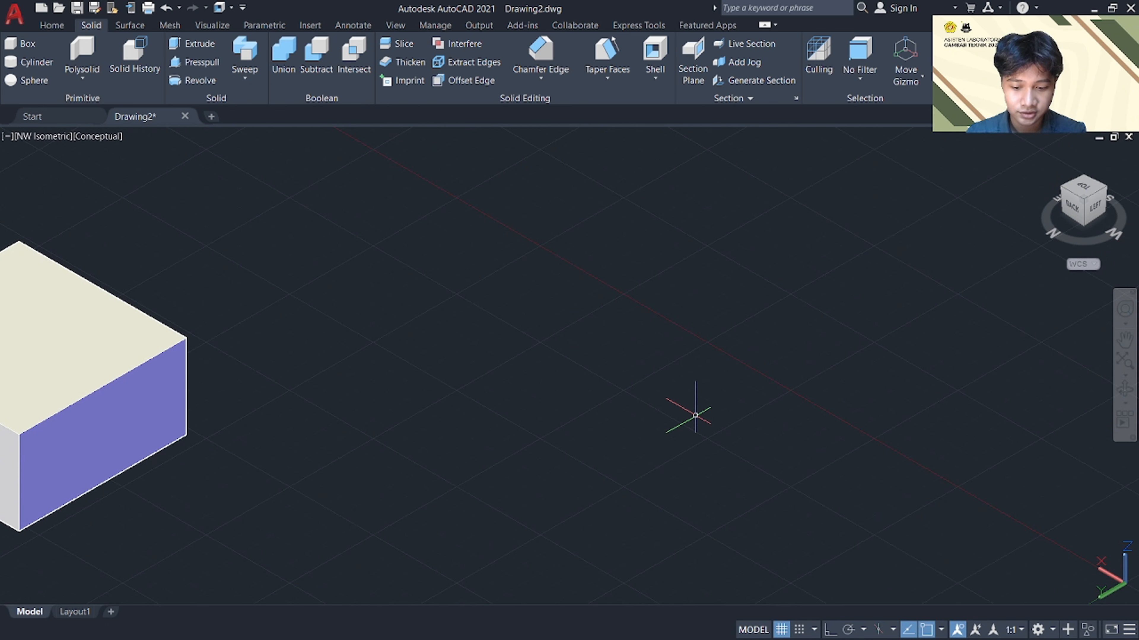
{"action": "type", "text": "c"}
{"action": "key", "text": "Return"}
{"action": "left_click", "coordinate": [591, 389]}
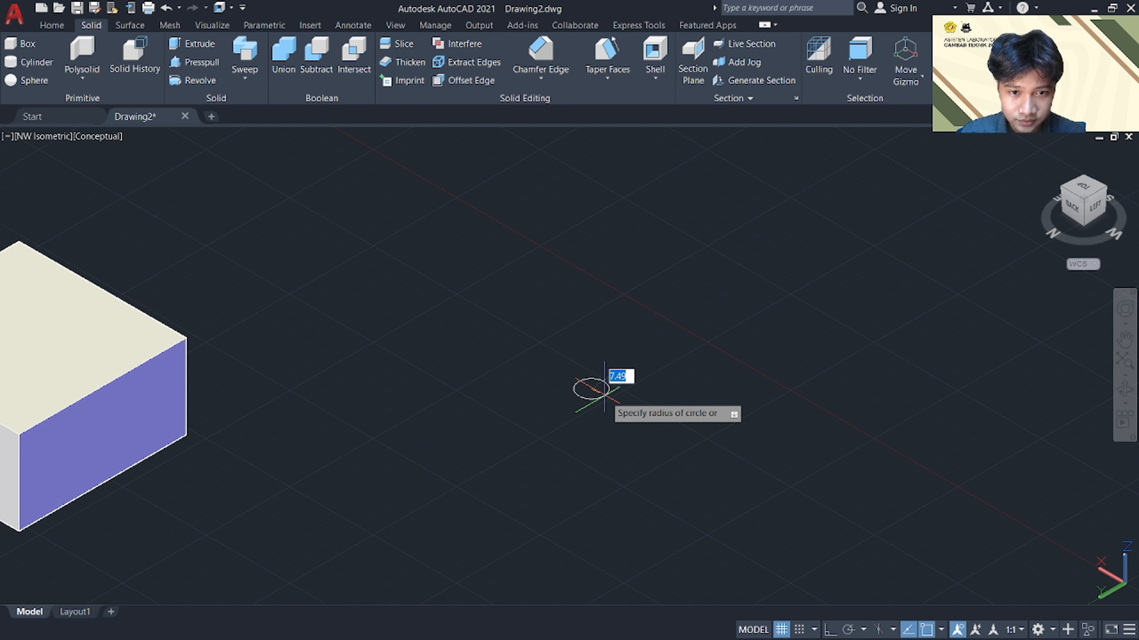
{"action": "left_click", "coordinate": [604, 388]}
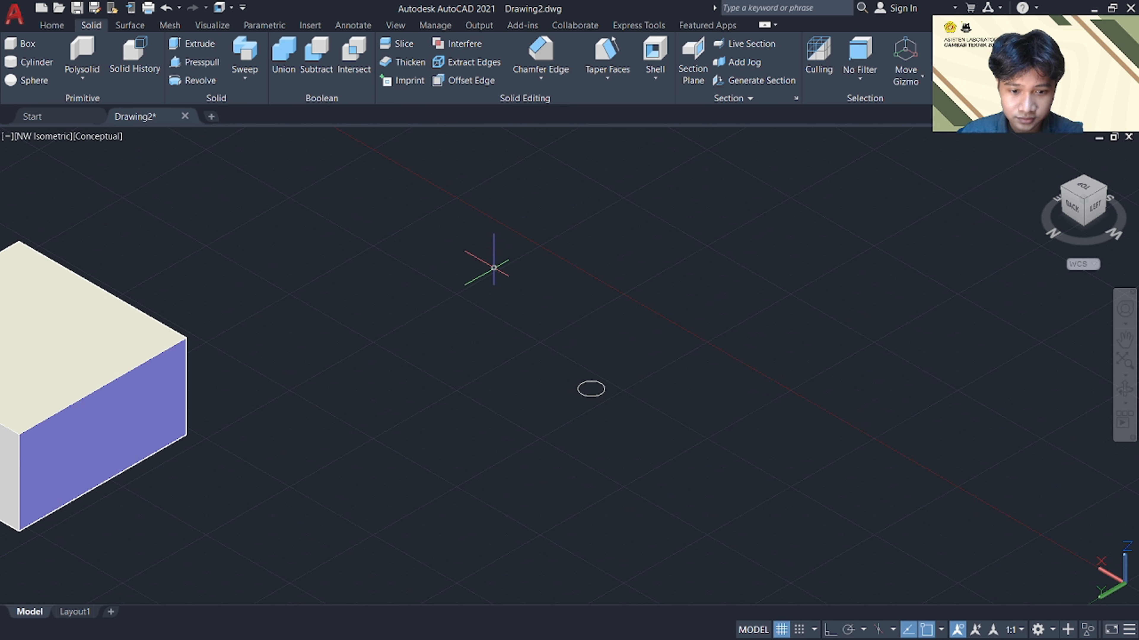
Draw a path of two perpendicular lines near the small circle with Ortho on, the second segment about 38 long
{"action": "type", "text": "l"}
{"action": "key", "text": "Return"}
{"action": "left_click", "coordinate": [434, 331]}
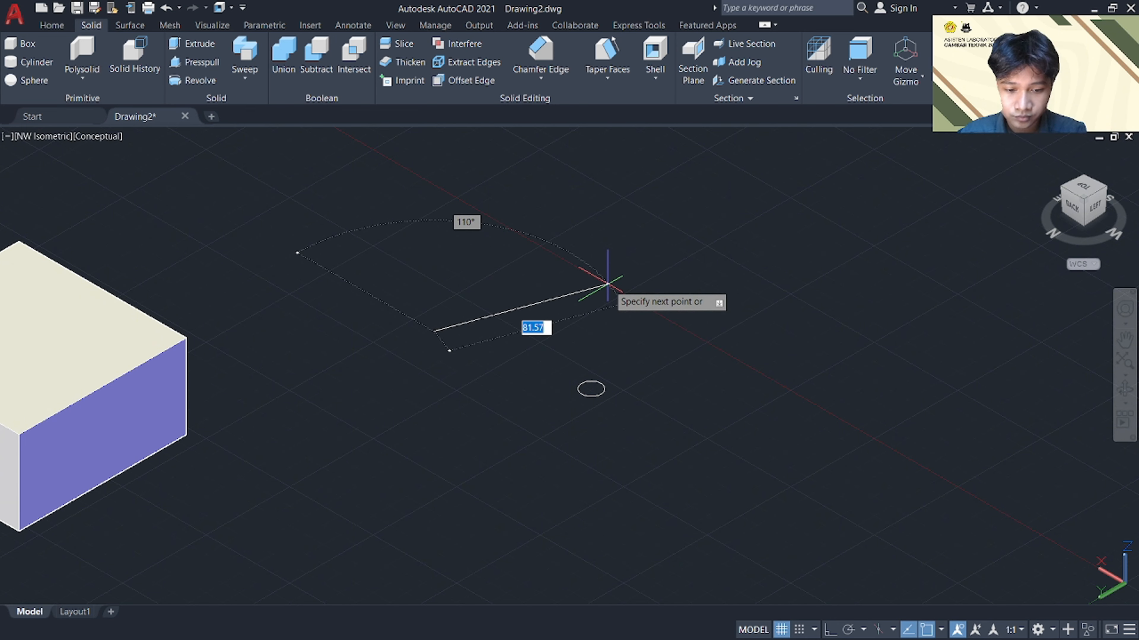
{"action": "key", "text": "F8"}
{"action": "left_click", "coordinate": [533, 273]}
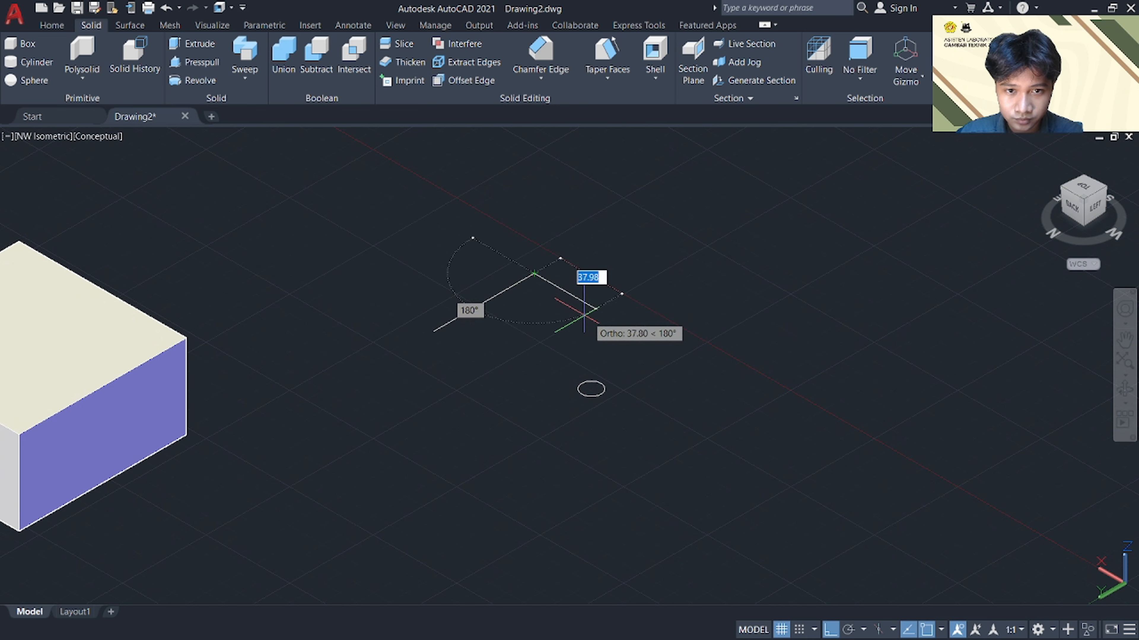
{"action": "left_click", "coordinate": [583, 314]}
{"action": "key", "text": "Return"}
Fillet the corner between the two path lines with a radius of 2
{"action": "type", "text": "f"}
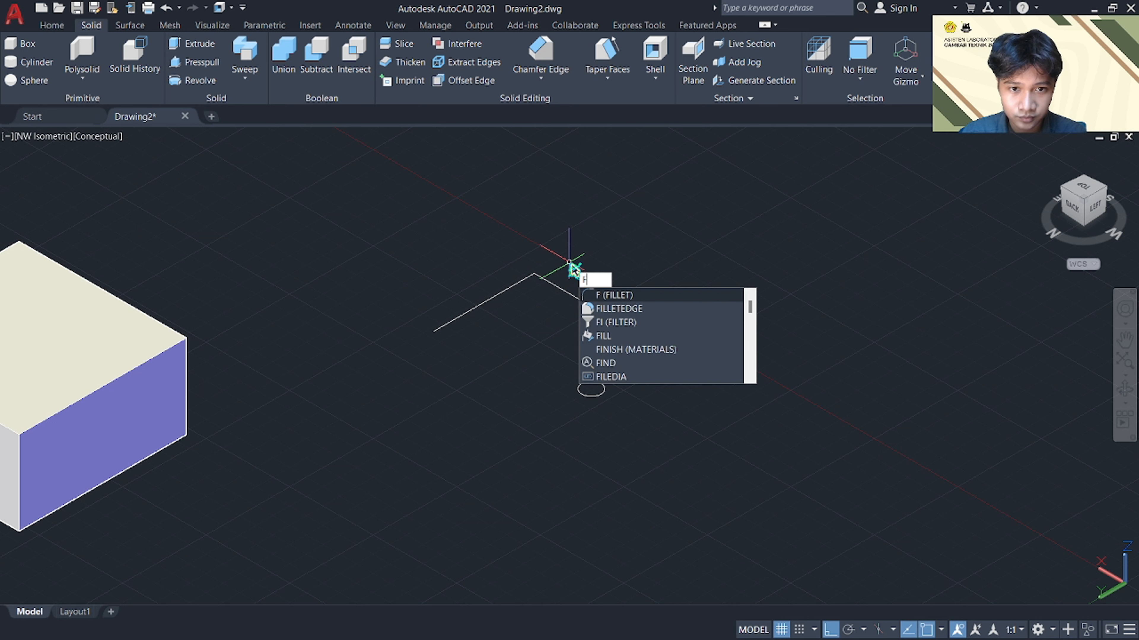
{"action": "key", "text": "Return"}
{"action": "left_click", "coordinate": [530, 275]}
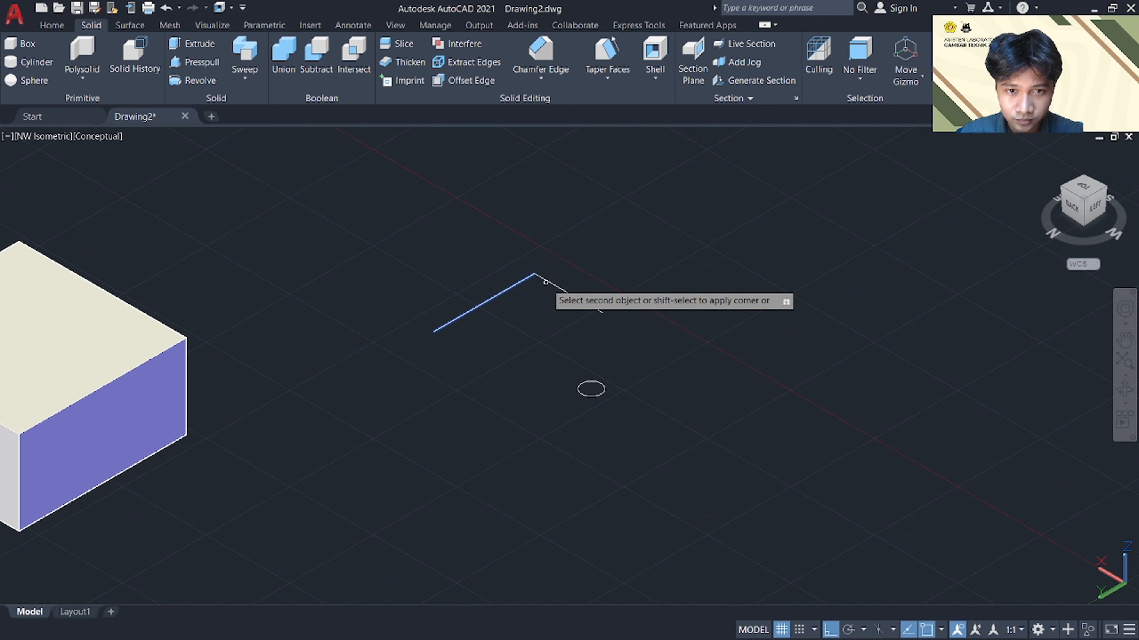
{"action": "type", "text": "r"}
{"action": "key", "text": "Return"}
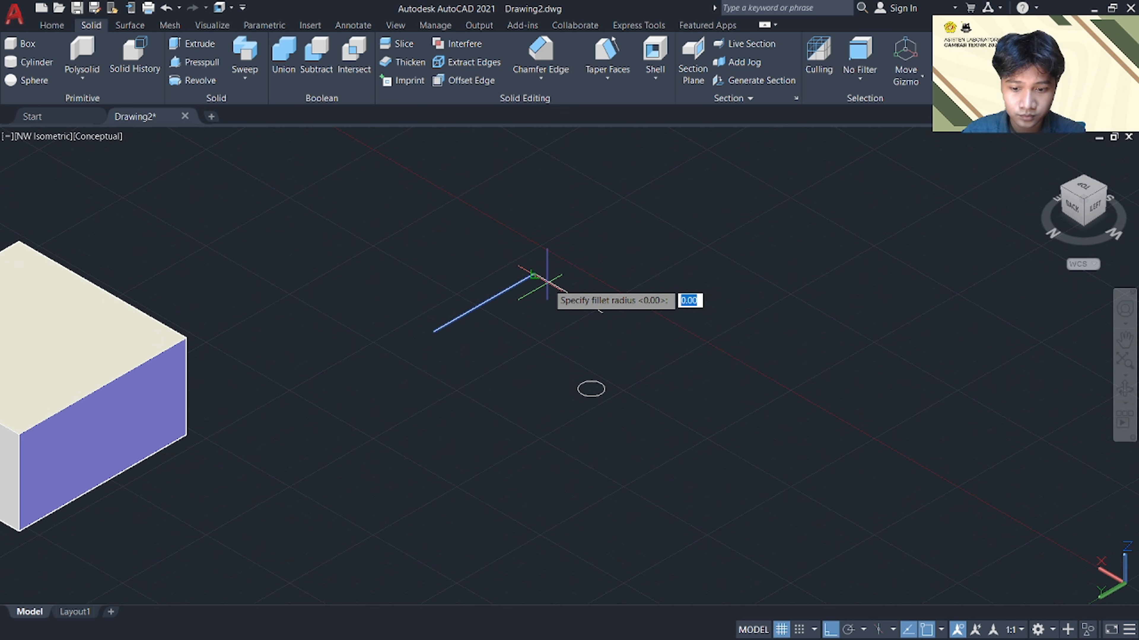
{"action": "key", "text": "Return"}
{"action": "left_click", "coordinate": [547, 281]}
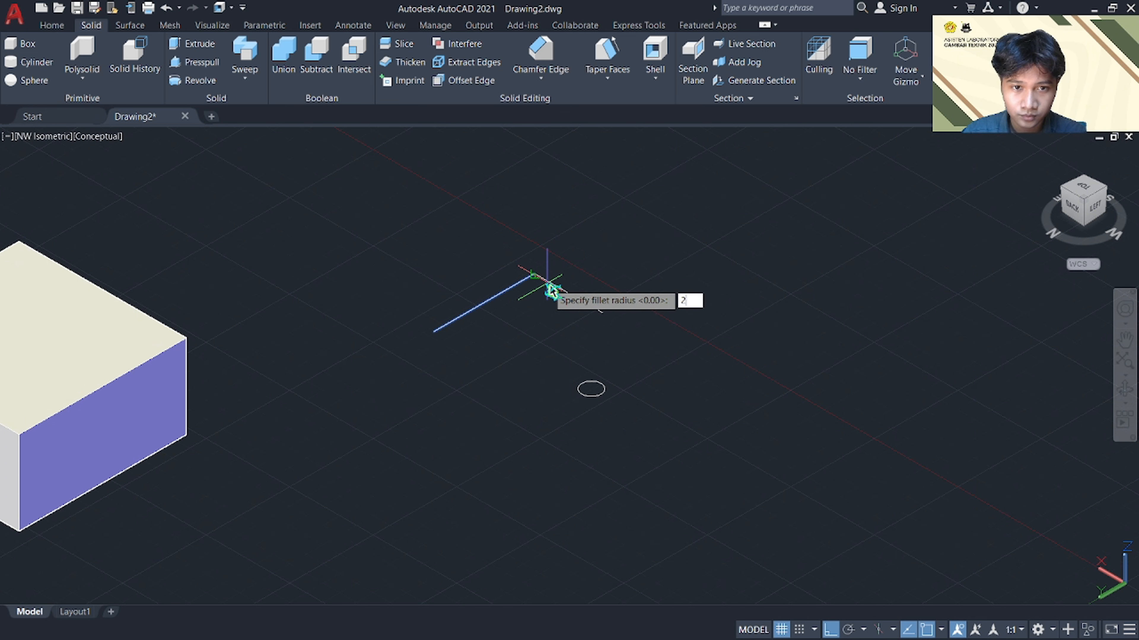
{"action": "left_click", "coordinate": [548, 282]}
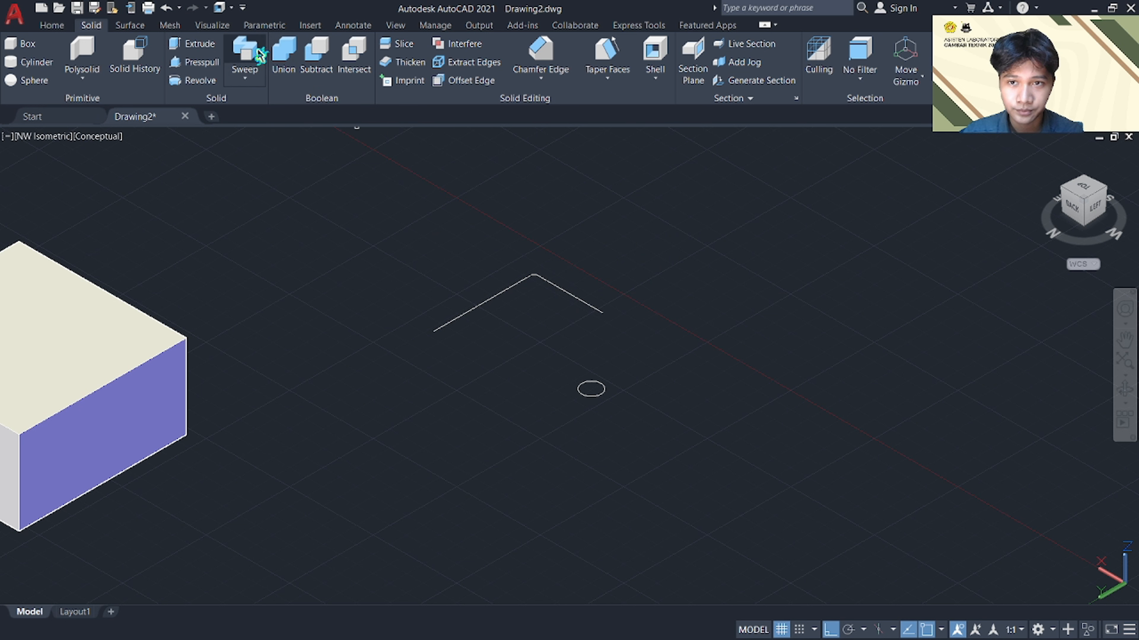
Join the two lines and the fillet arc into one continuous path
{"action": "left_click", "coordinate": [245, 49]}
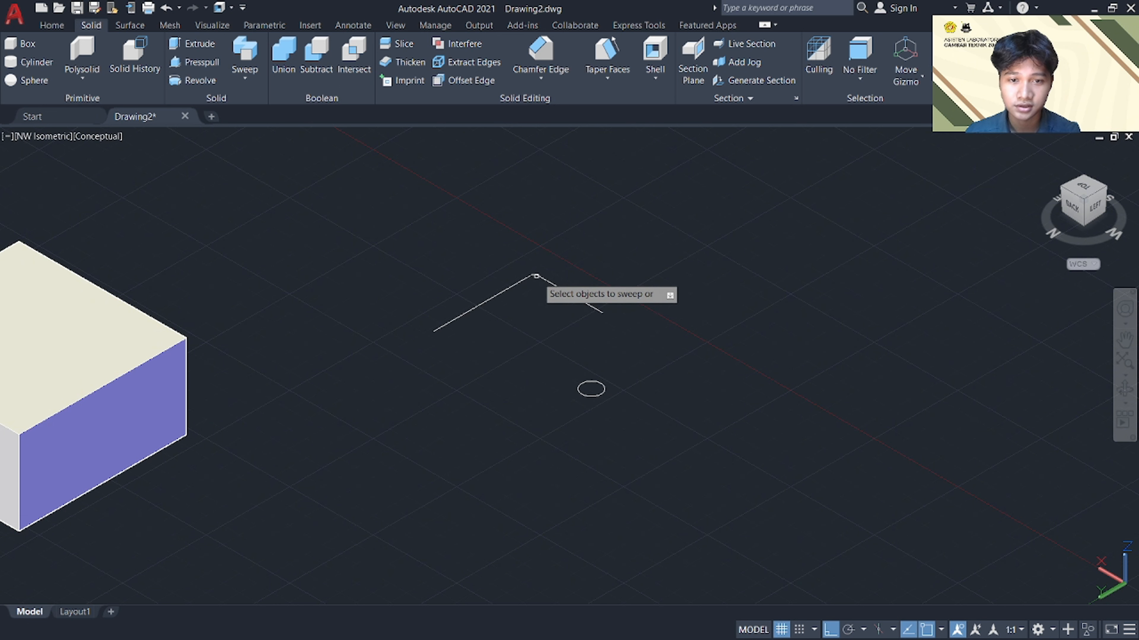
{"action": "key", "text": "Escape"}
{"action": "mouse_move", "coordinate": [568, 252]}
{"action": "left_mouse_down"}
{"action": "mouse_move", "coordinate": [523, 330]}
{"action": "mouse_move", "coordinate": [534, 332]}
{"action": "left_mouse_up"}
{"action": "type", "text": "j"}
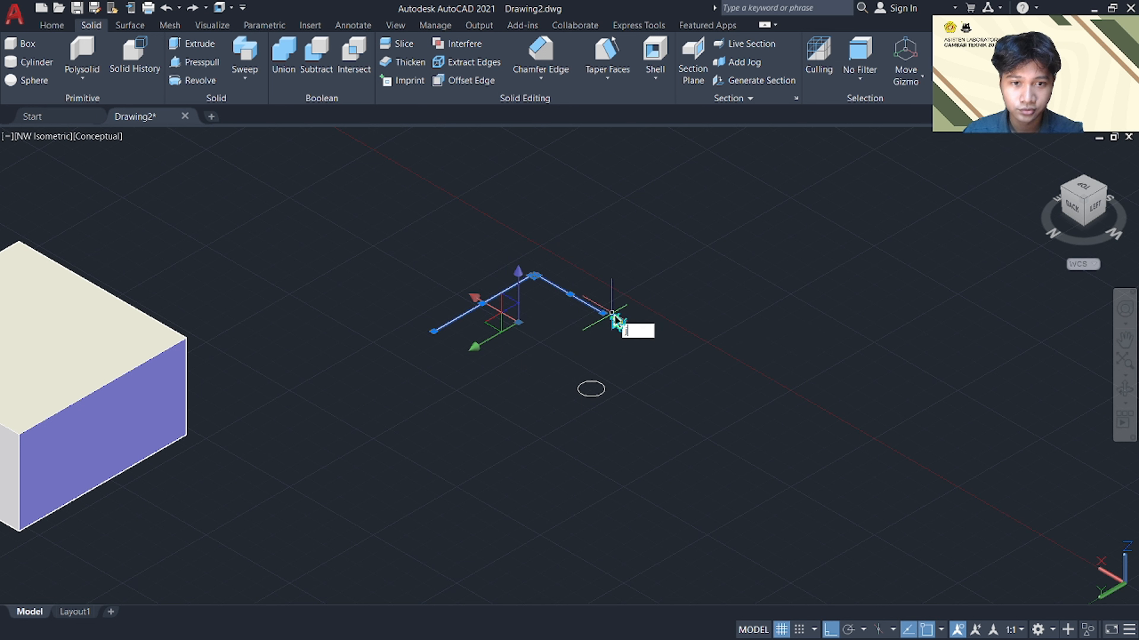
{"action": "key", "text": "Return"}
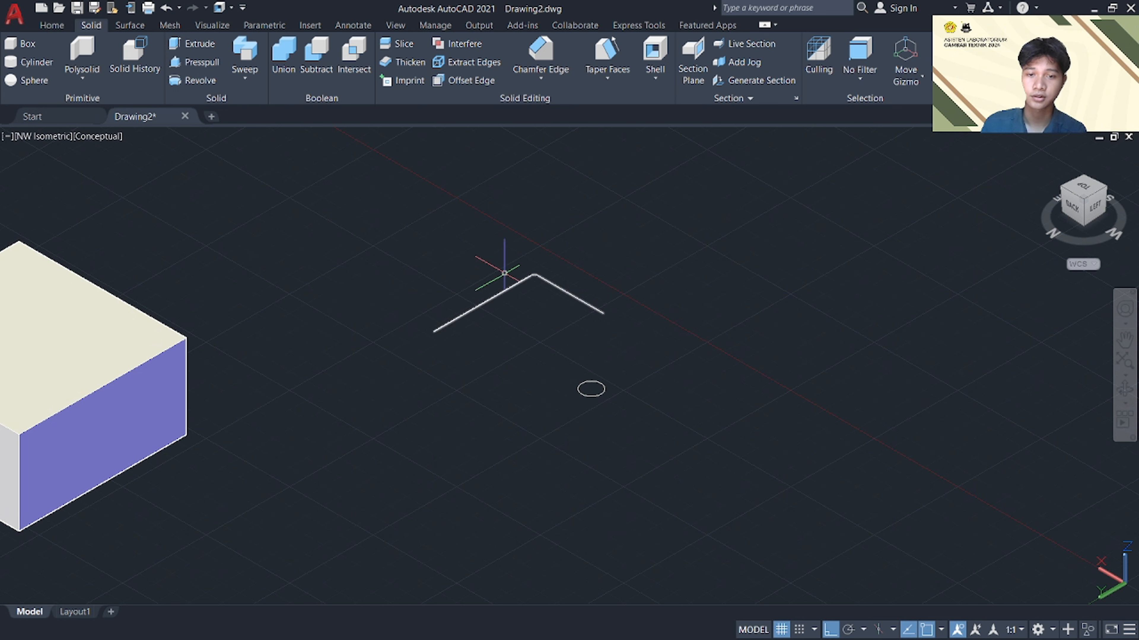
Sweep the small circle along the joined L-shaped path to form a bent solid rod
{"action": "left_click", "coordinate": [596, 384]}
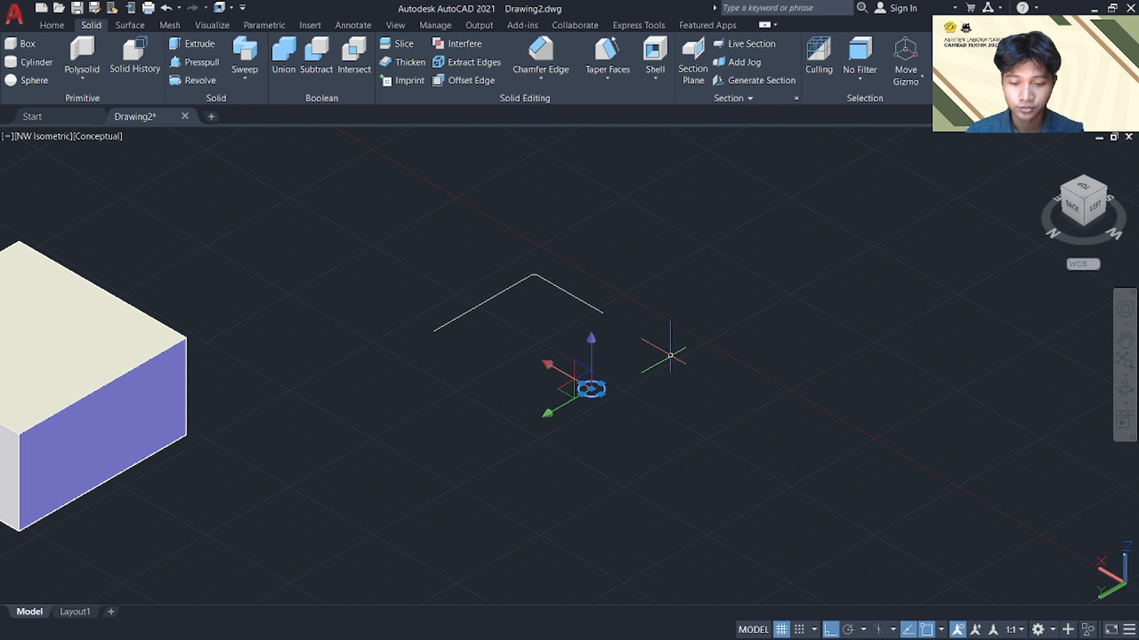
{"action": "type", "text": "sweep"}
{"action": "key", "text": "Return"}
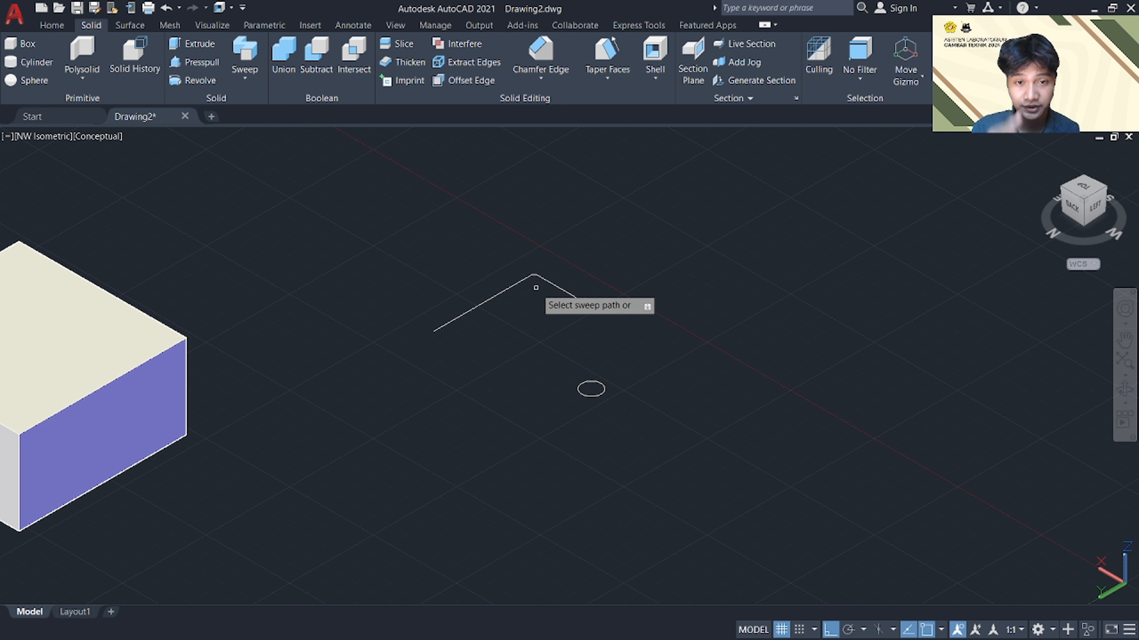
{"action": "left_click", "coordinate": [518, 283]}
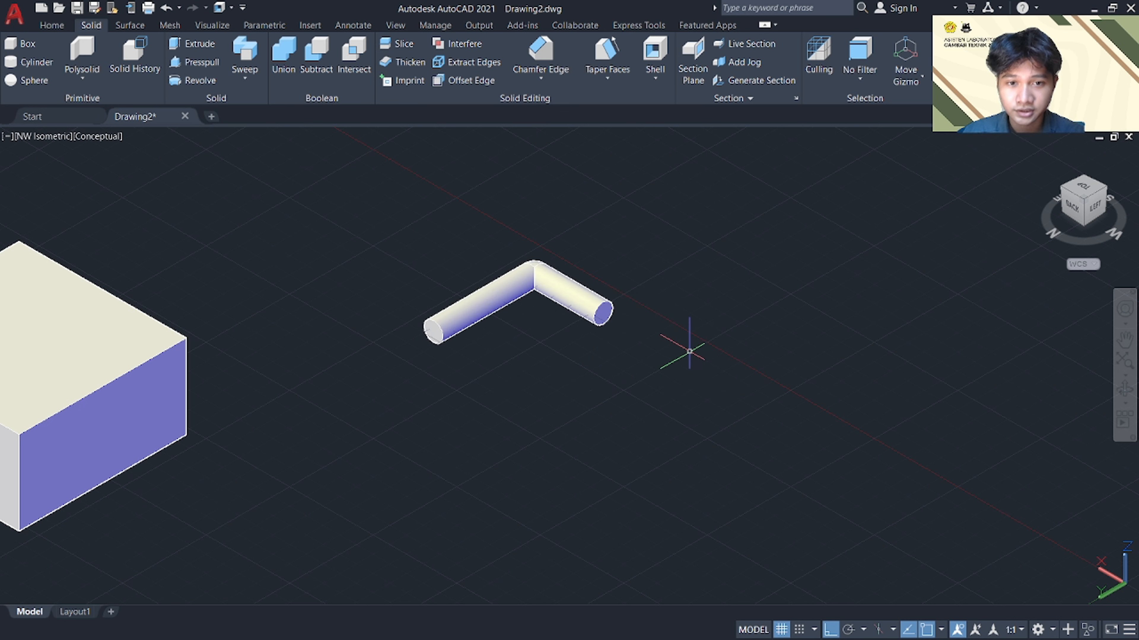
{"action": "left_click", "coordinate": [581, 298]}
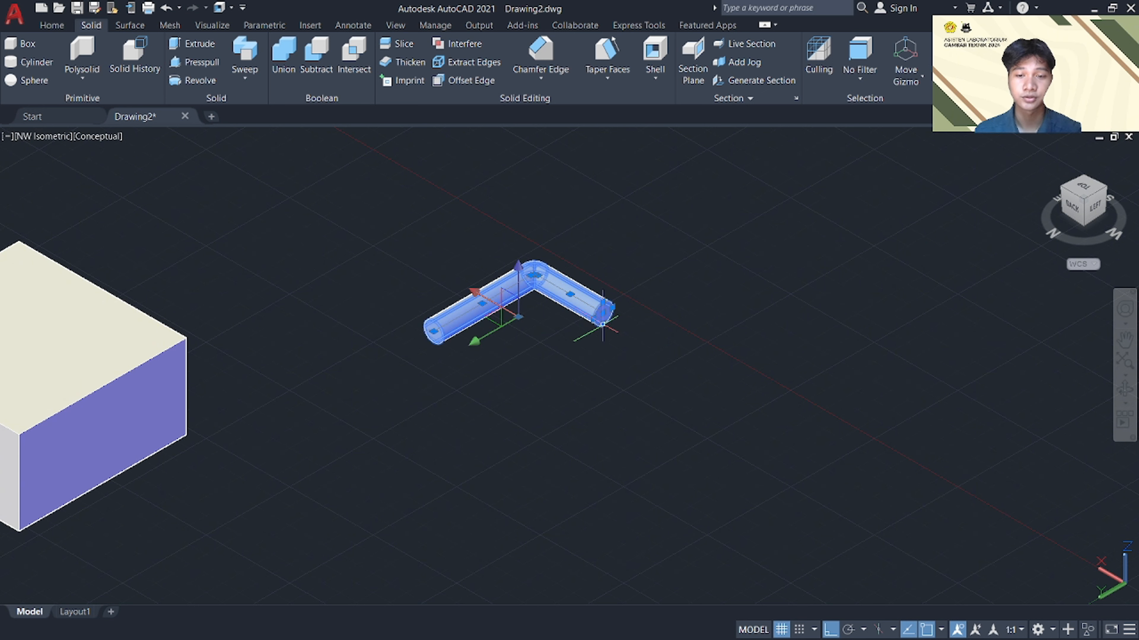
{"action": "key", "text": "Escape"}
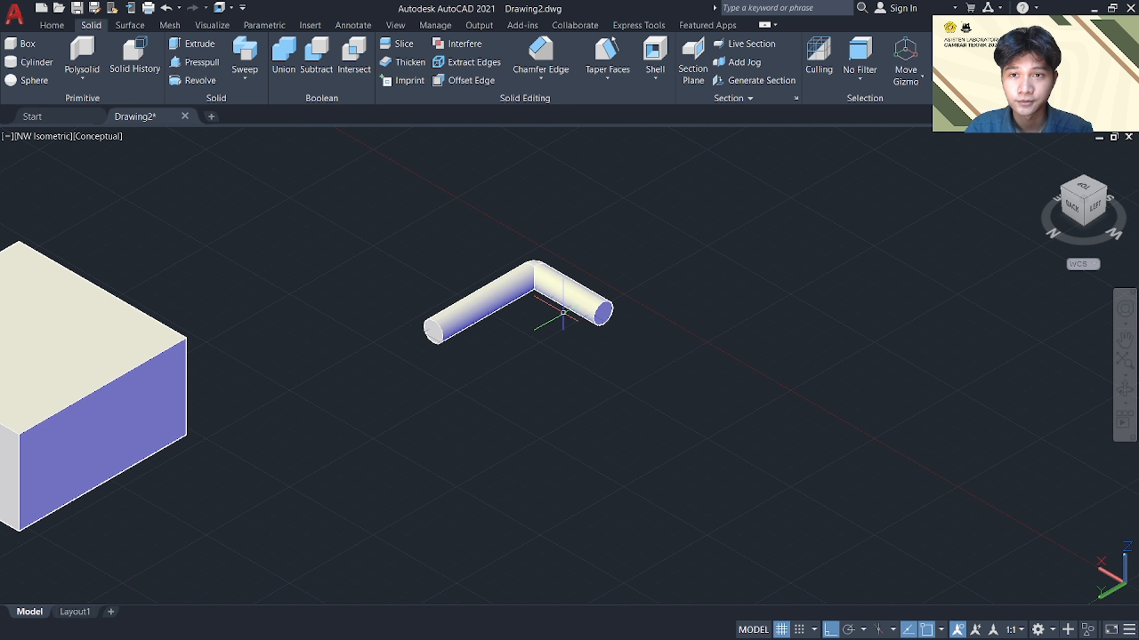
Undo the sweep and delete the L-shaped path, keeping only the small circle
{"action": "key", "text": "ctrl+z"}
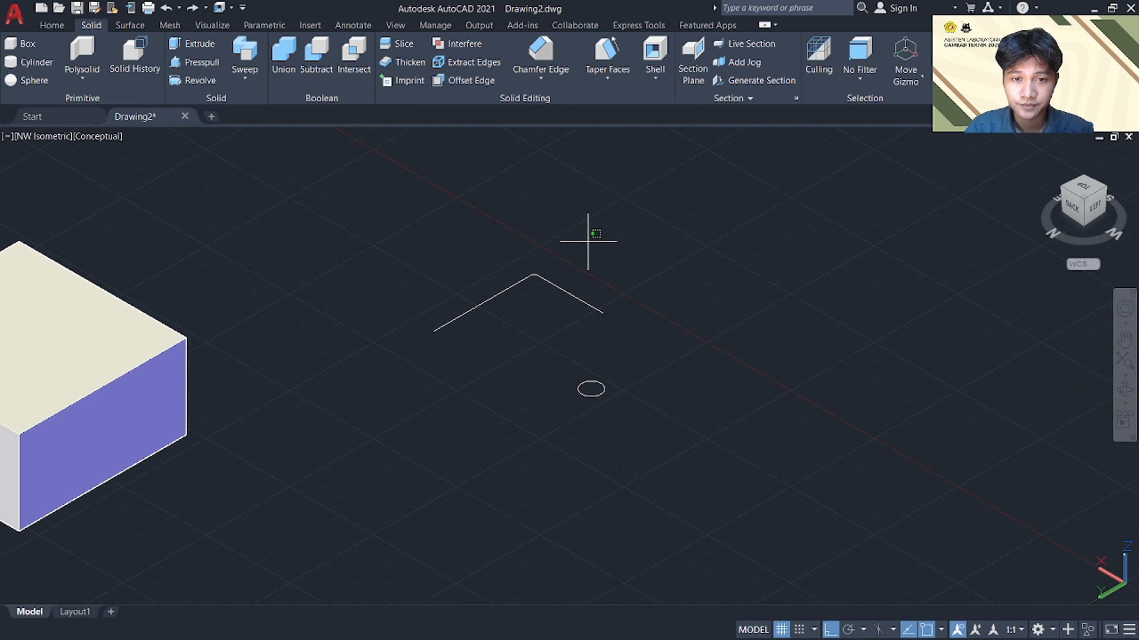
{"action": "mouse_move", "coordinate": [587, 242]}
{"action": "left_mouse_down"}
{"action": "mouse_move", "coordinate": [572, 323]}
{"action": "mouse_move", "coordinate": [589, 317]}
{"action": "left_mouse_up"}
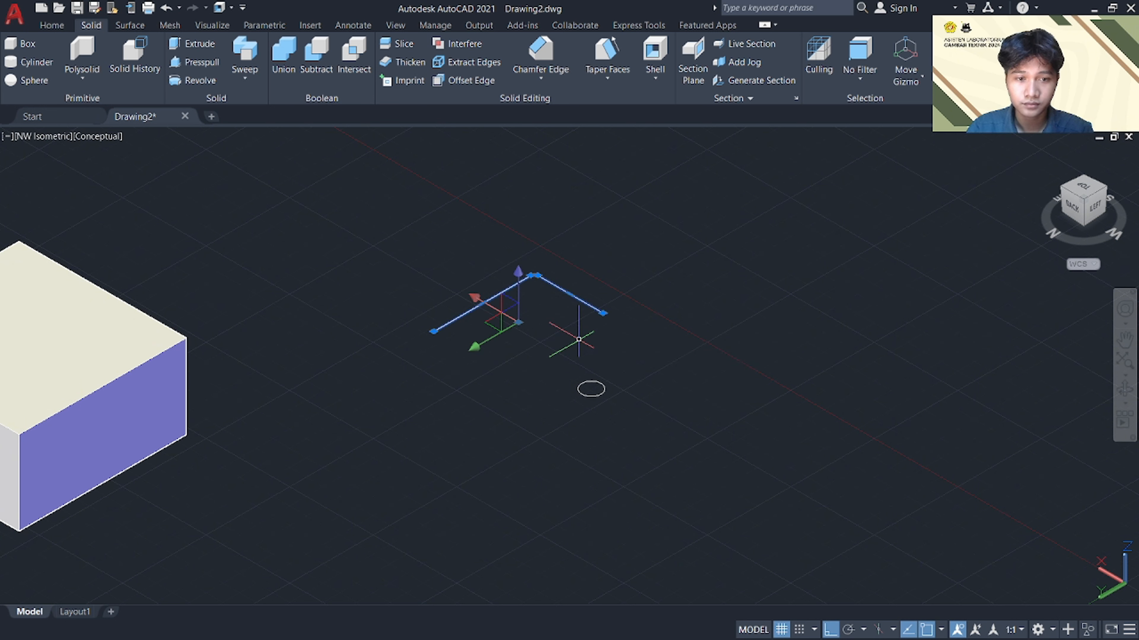
{"action": "key", "text": "Delete"}
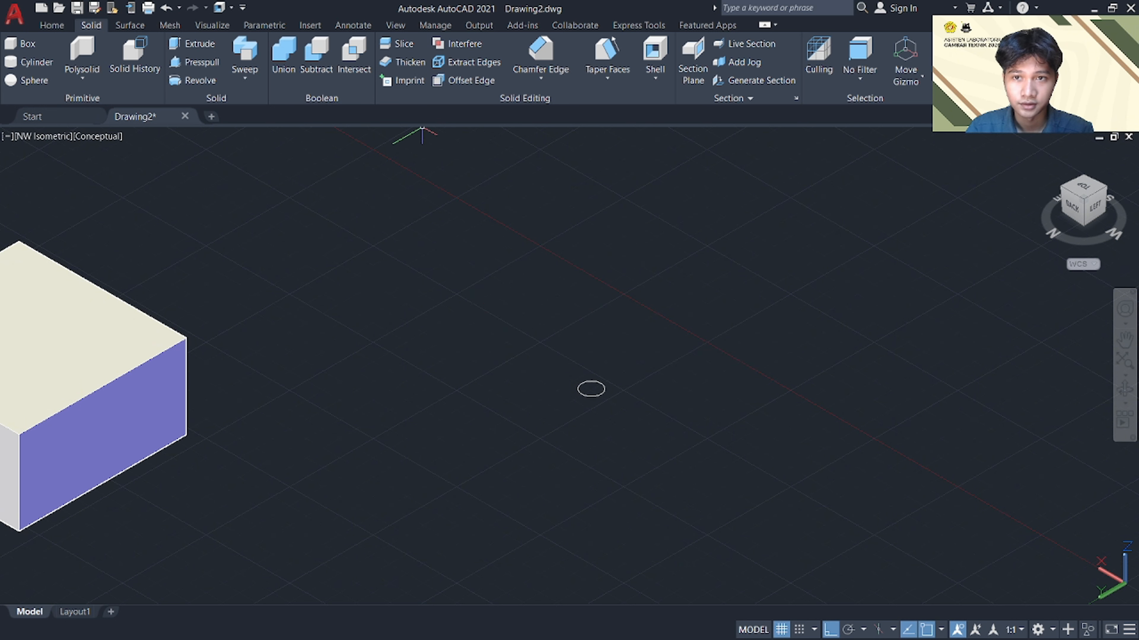
Copy the small circle straight up along the Z axis, using its center as the base point
{"action": "left_click", "coordinate": [601, 381]}
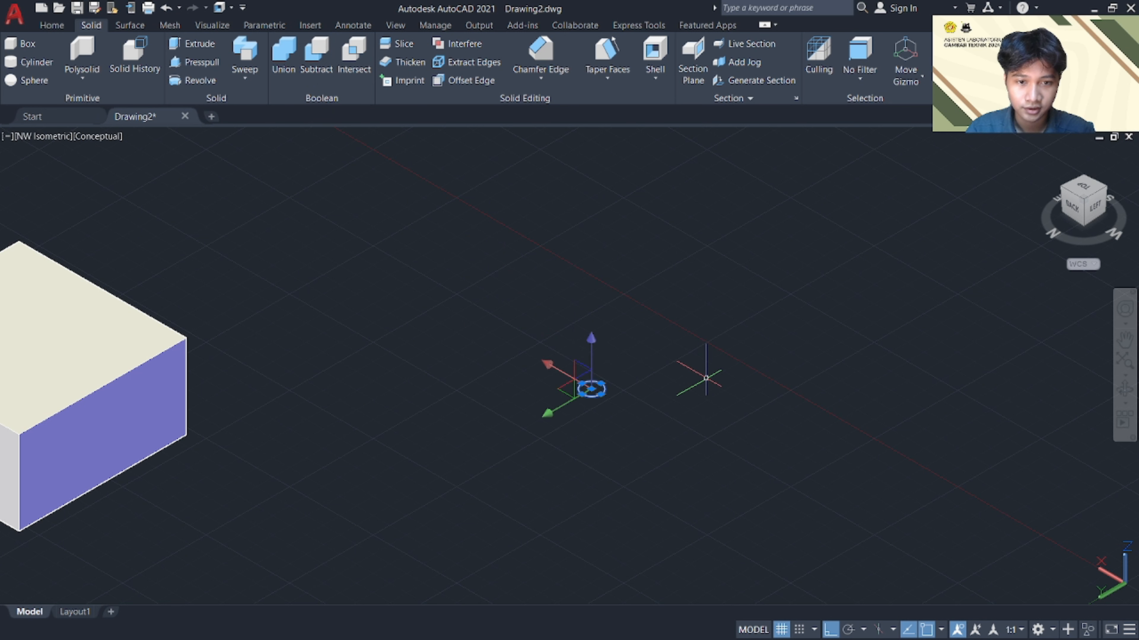
{"action": "type", "text": "co"}
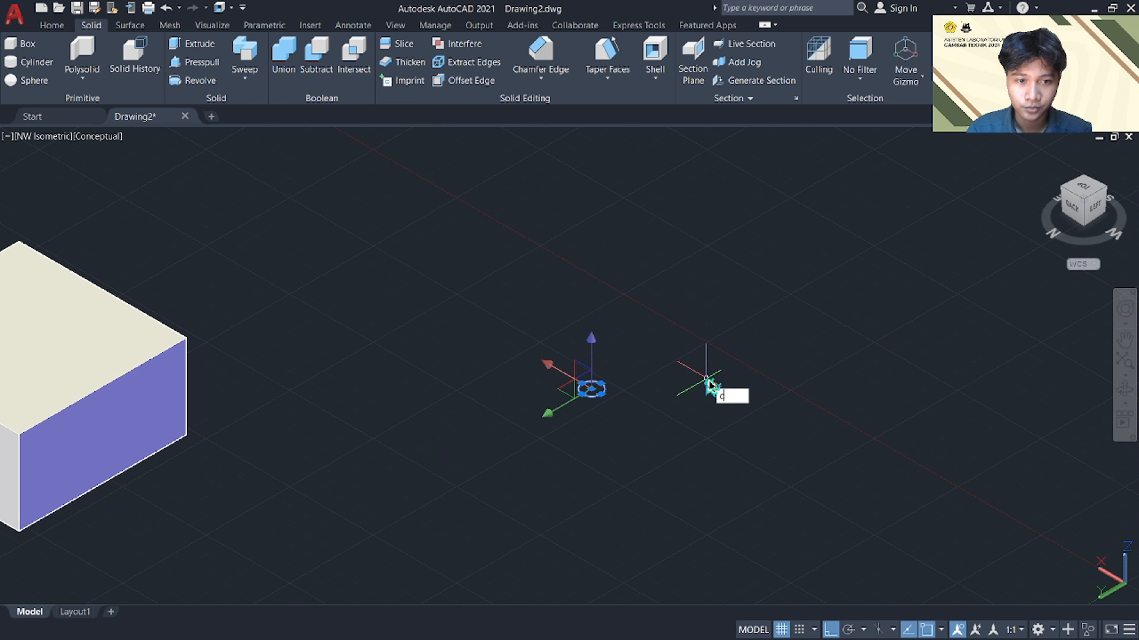
{"action": "key", "text": "Return"}
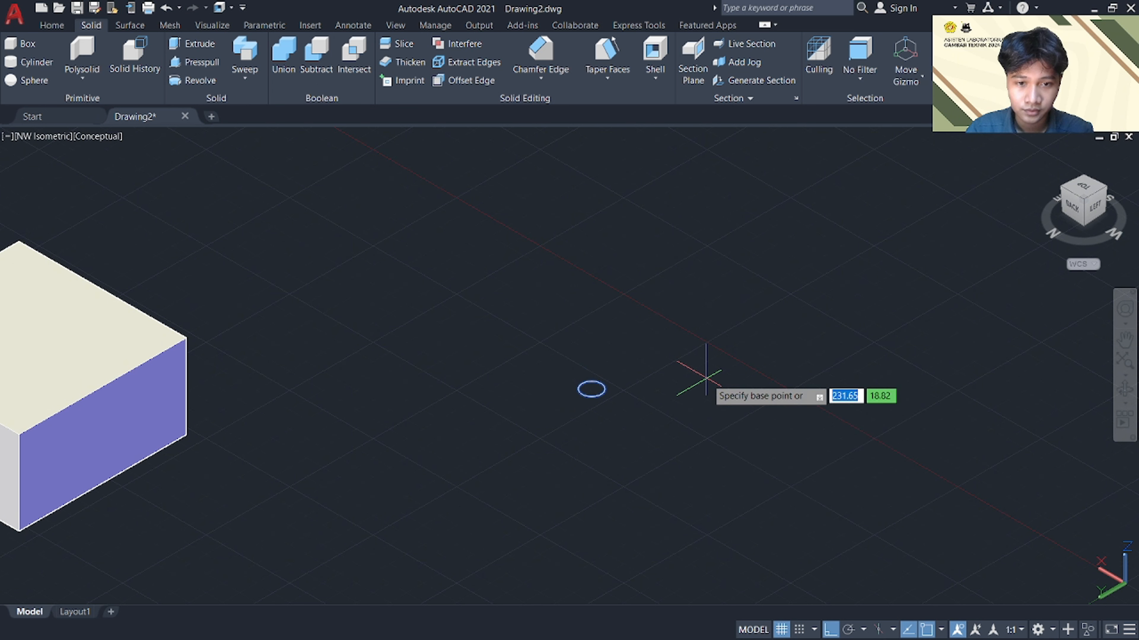
{"action": "left_click", "coordinate": [591, 389]}
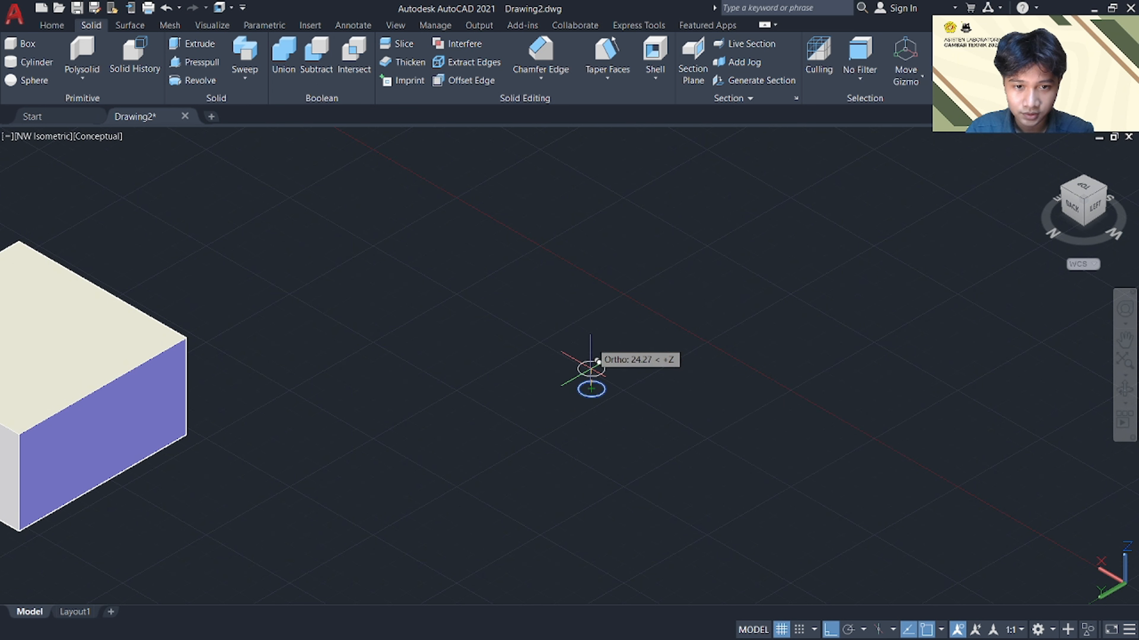
{"action": "left_click", "coordinate": [597, 306]}
{"action": "key", "text": "Return"}
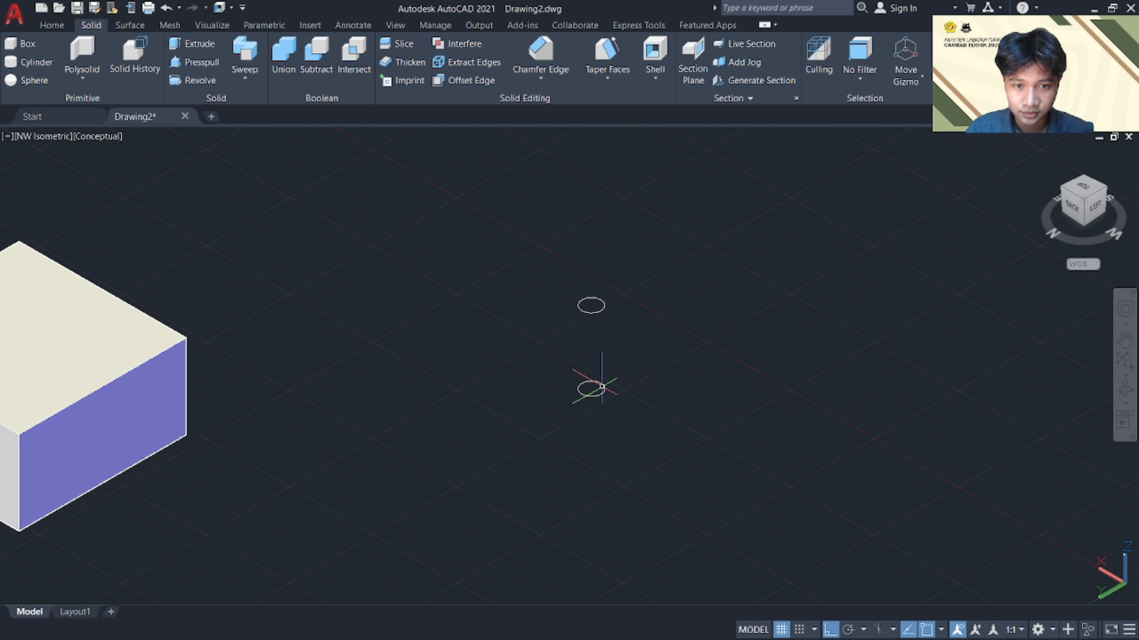
Enlarge the lower circle freehand to several times the radius of the upper circle
{"action": "left_click", "coordinate": [600, 389]}
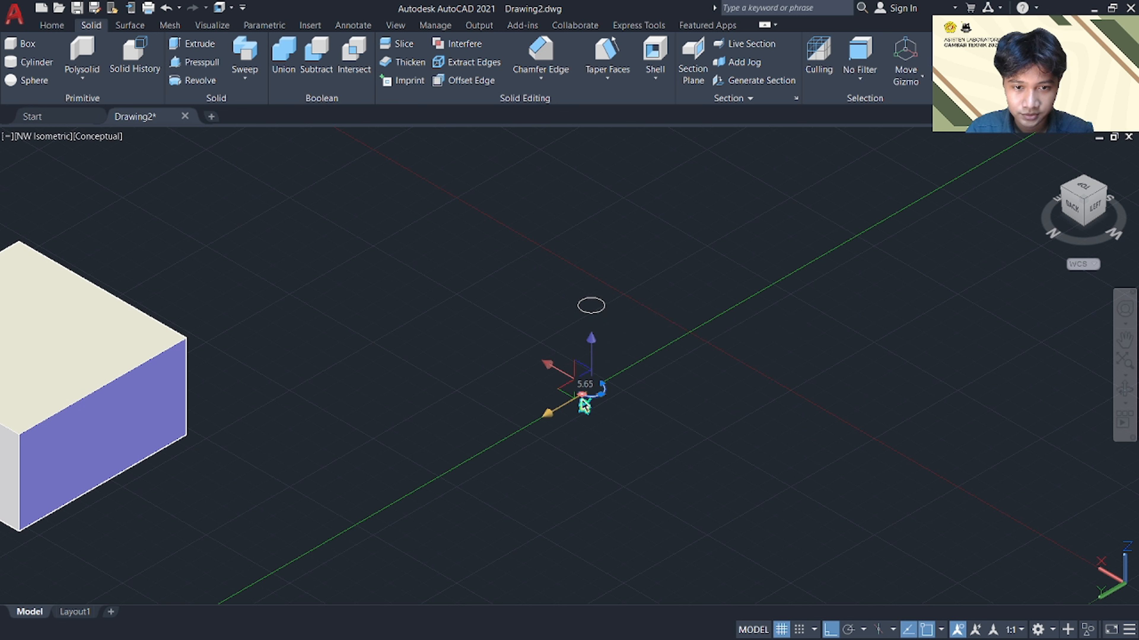
{"action": "left_click", "coordinate": [582, 395]}
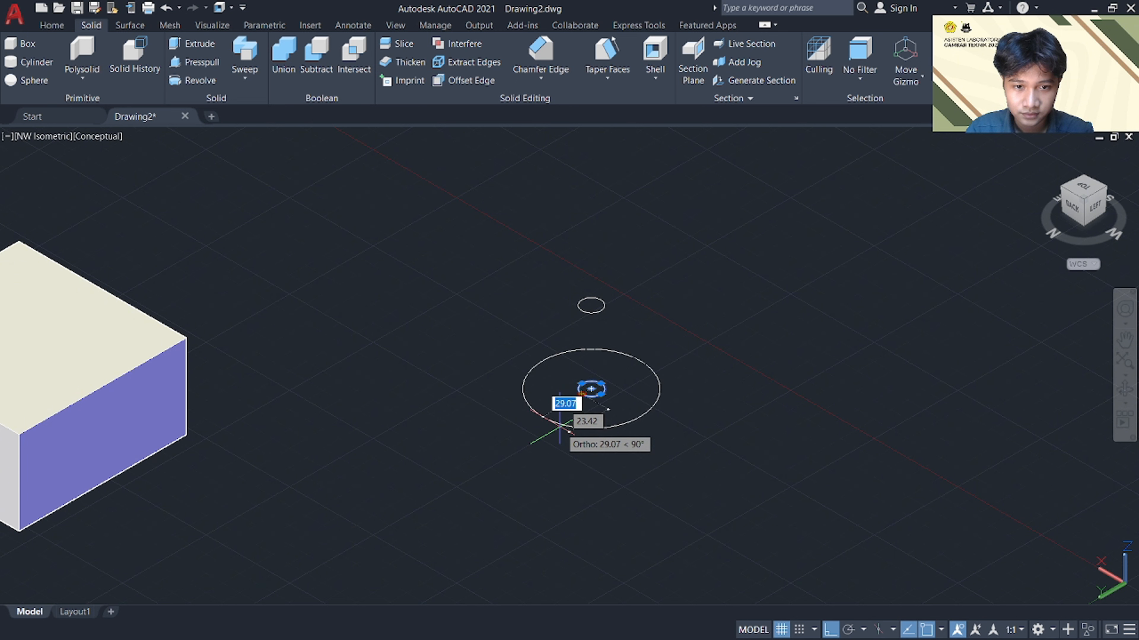
{"action": "left_click", "coordinate": [544, 429]}
{"action": "key", "text": "Escape"}
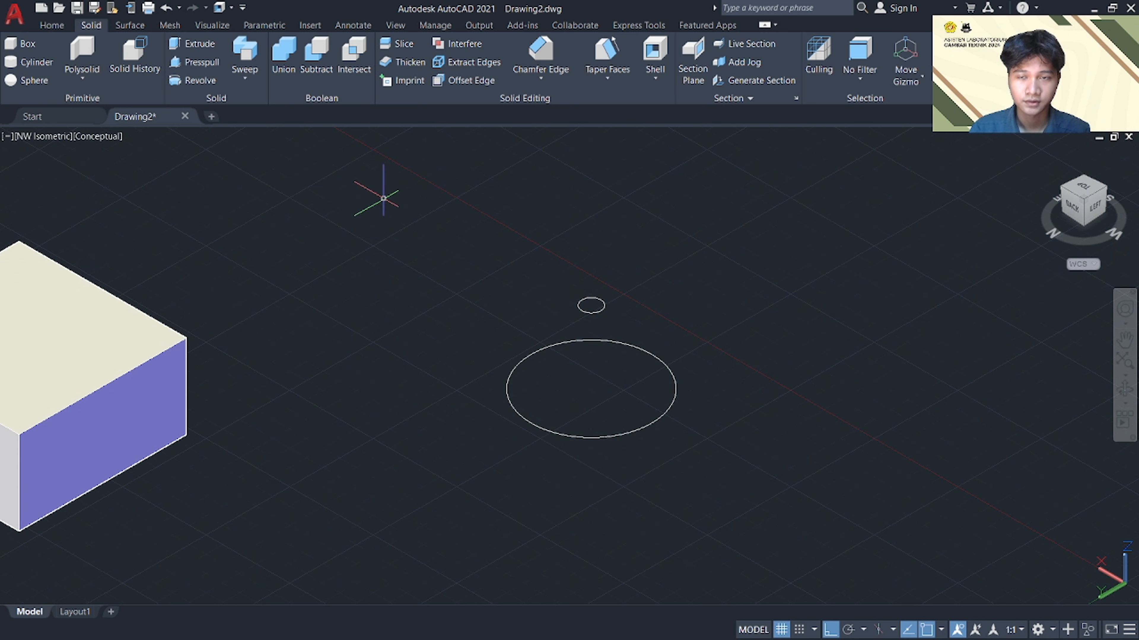
Loft a solid from the small upper circle to the large lower circle
{"action": "left_click", "coordinate": [241, 83]}
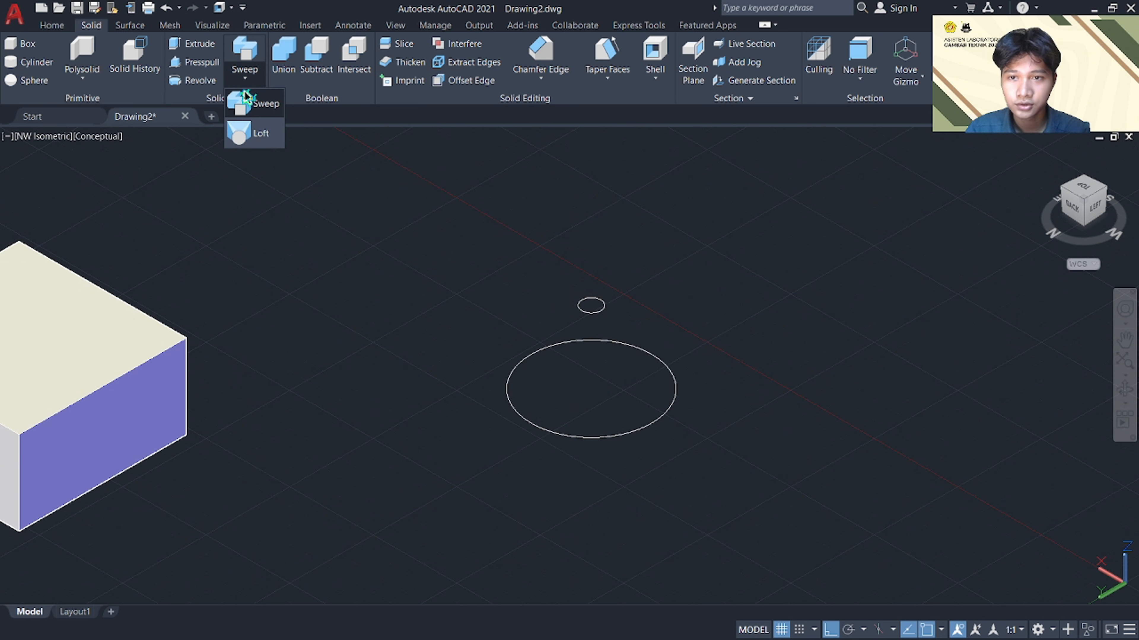
{"action": "left_click", "coordinate": [261, 137]}
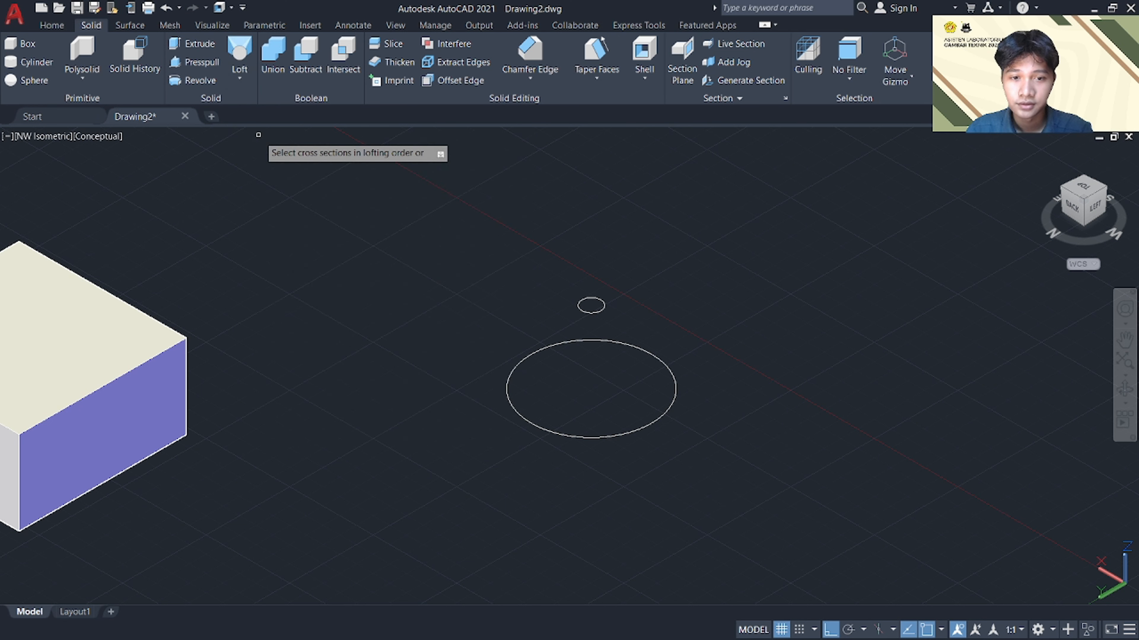
{"action": "left_click", "coordinate": [582, 309]}
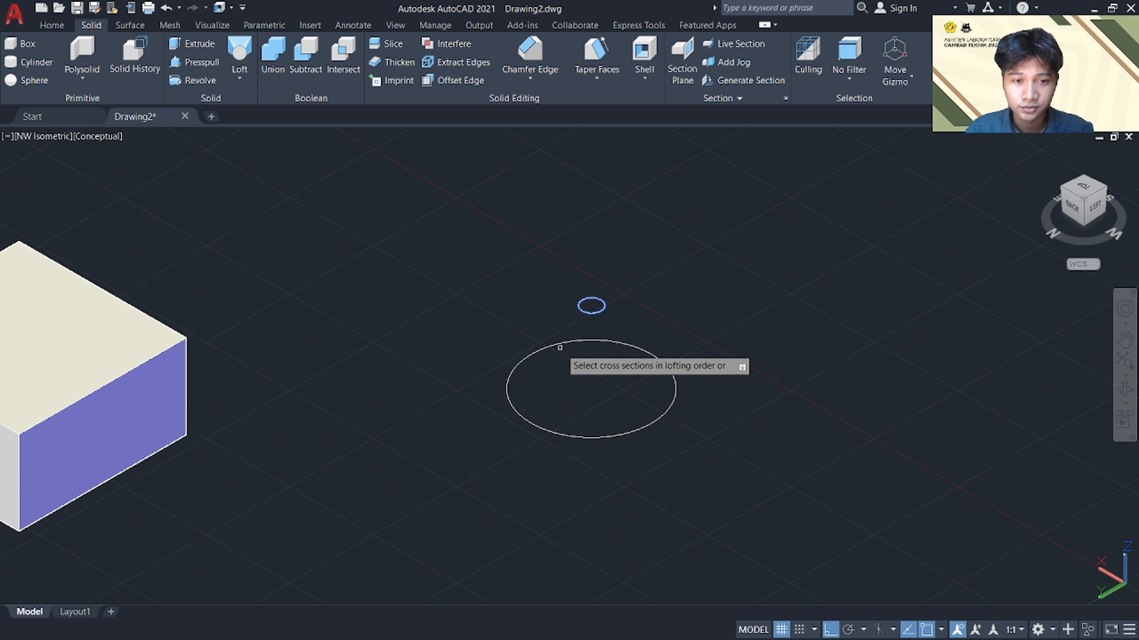
{"action": "left_click", "coordinate": [532, 424]}
{"action": "key", "text": "Return"}
{"action": "key", "text": "Return"}
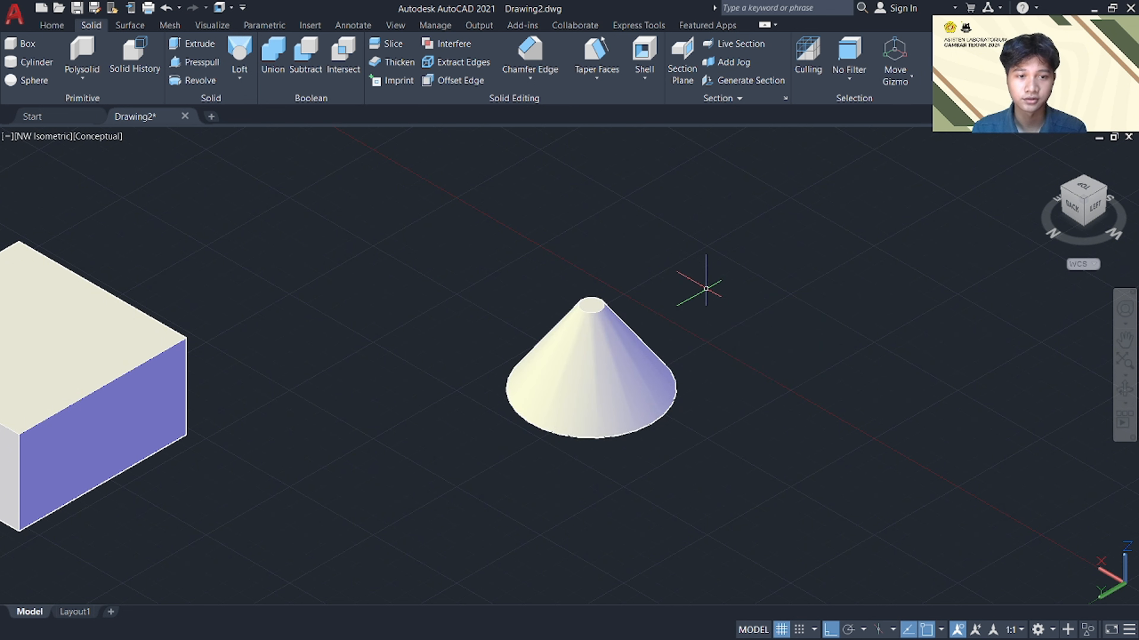
Orbit briefly around the lofted cone to inspect it, and undo the loft to restore the two circles
{"action": "left_click", "coordinate": [1127, 399]}
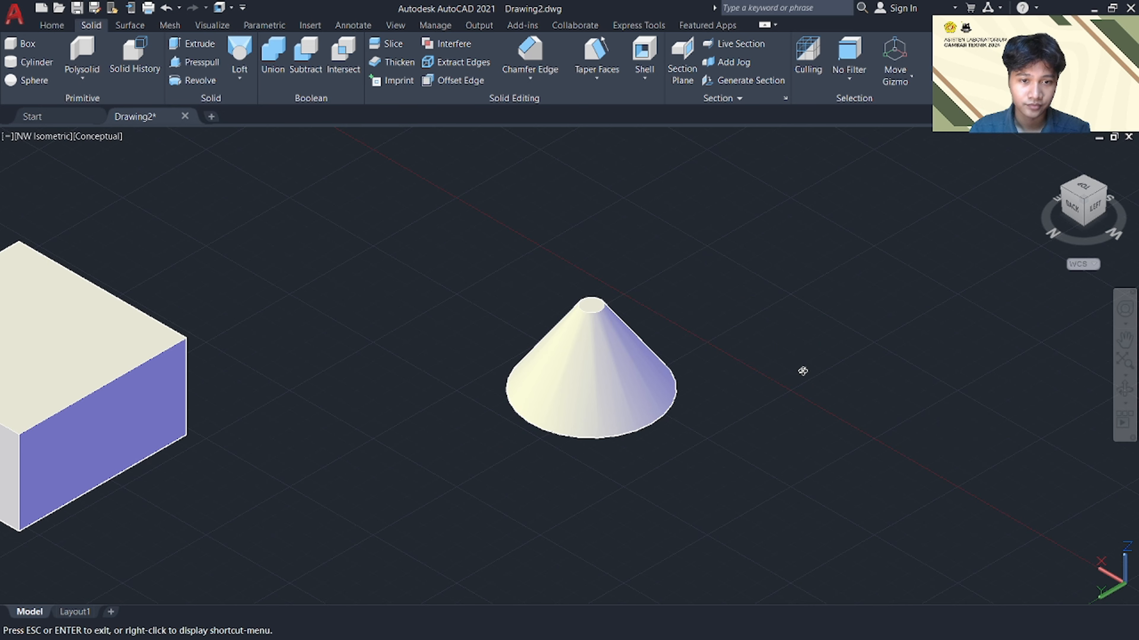
{"action": "mouse_move", "coordinate": [803, 369]}
{"action": "left_mouse_down"}
{"action": "mouse_move", "coordinate": [668, 303]}
{"action": "mouse_move", "coordinate": [750, 369]}
{"action": "mouse_move", "coordinate": [796, 367]}
{"action": "left_mouse_up"}
{"action": "key", "text": "Escape"}
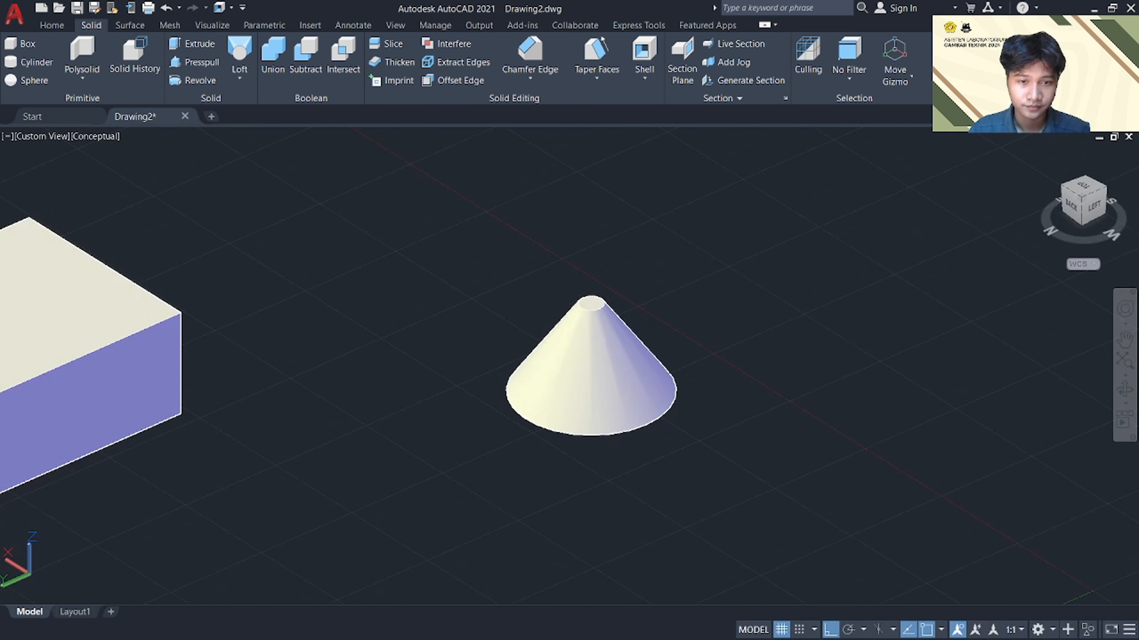
{"action": "key", "text": "ctrl+z"}
{"action": "key", "text": "ctrl+z"}
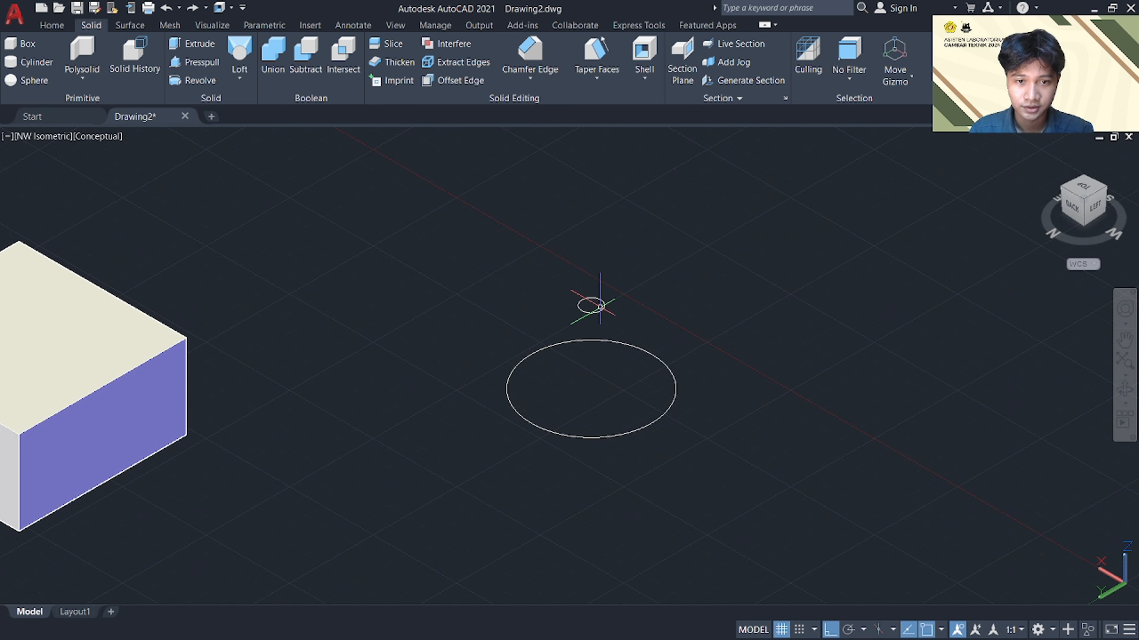
Move the small upper circle farther up along the Z axis, directly above the large circle
{"action": "left_click", "coordinate": [602, 305]}
{"action": "left_click", "coordinate": [591, 305]}
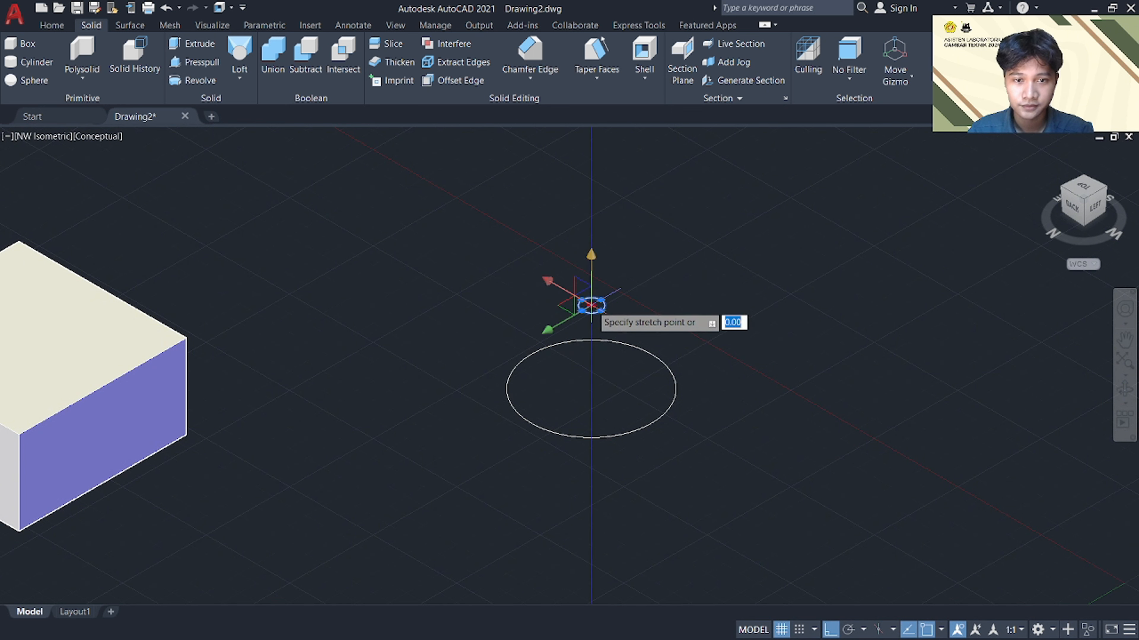
{"action": "left_click", "coordinate": [591, 210]}
{"action": "key", "text": "Escape"}
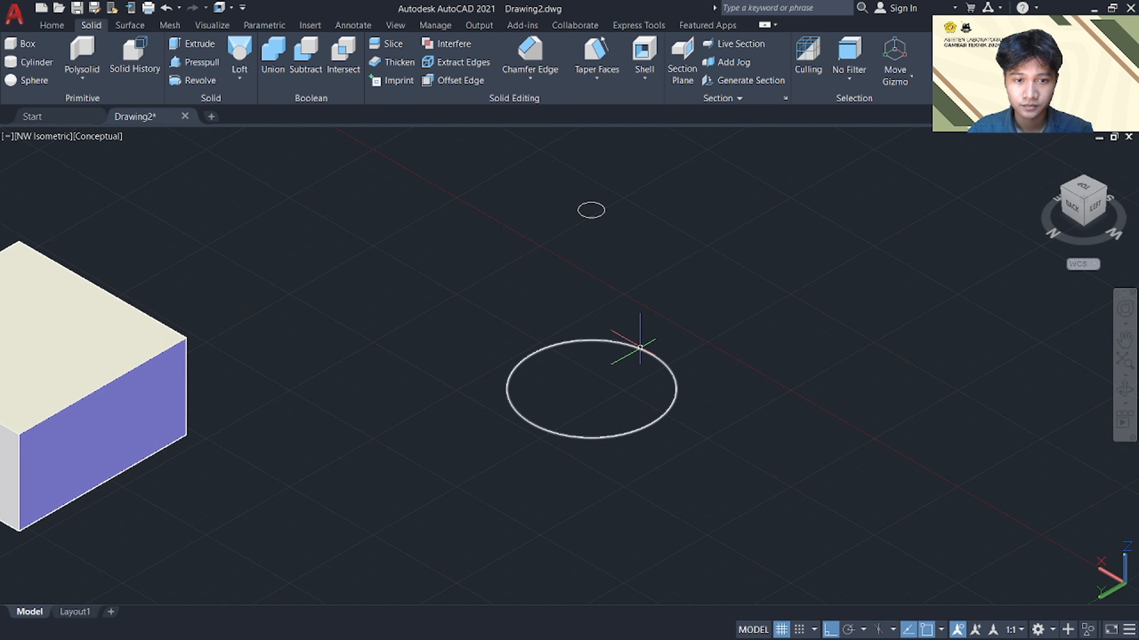
Copy the large circle upward along the Z axis, placing the copy between the large circle and the small upper circle
{"action": "left_click", "coordinate": [640, 347]}
{"action": "type", "text": "m"}
{"action": "key", "text": "Return"}
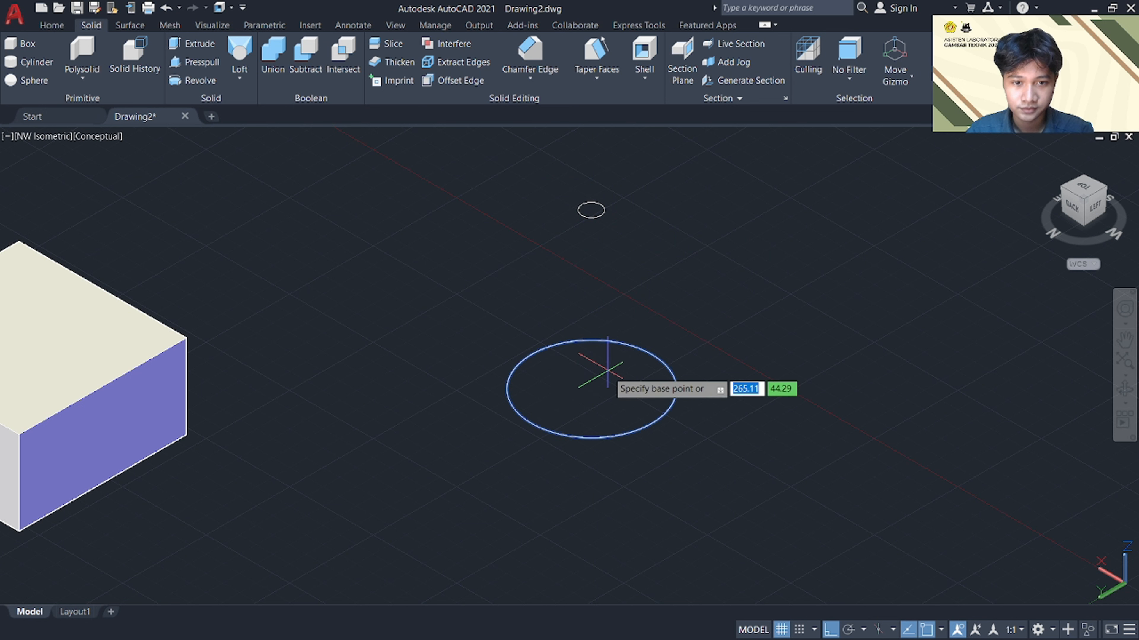
{"action": "left_click", "coordinate": [591, 389]}
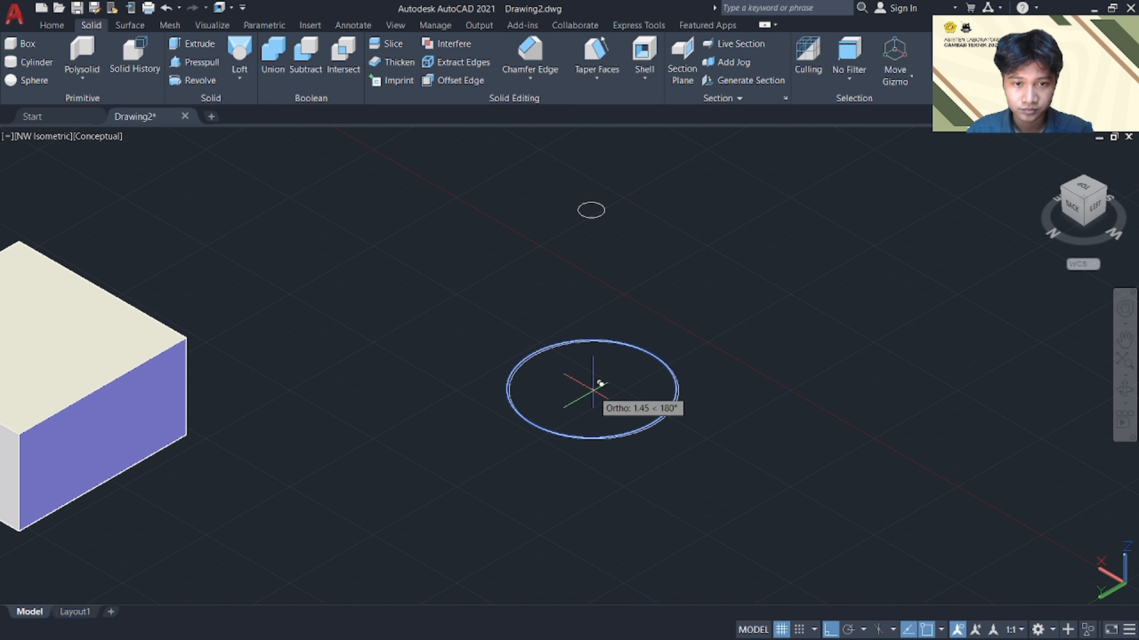
{"action": "left_click", "coordinate": [603, 296]}
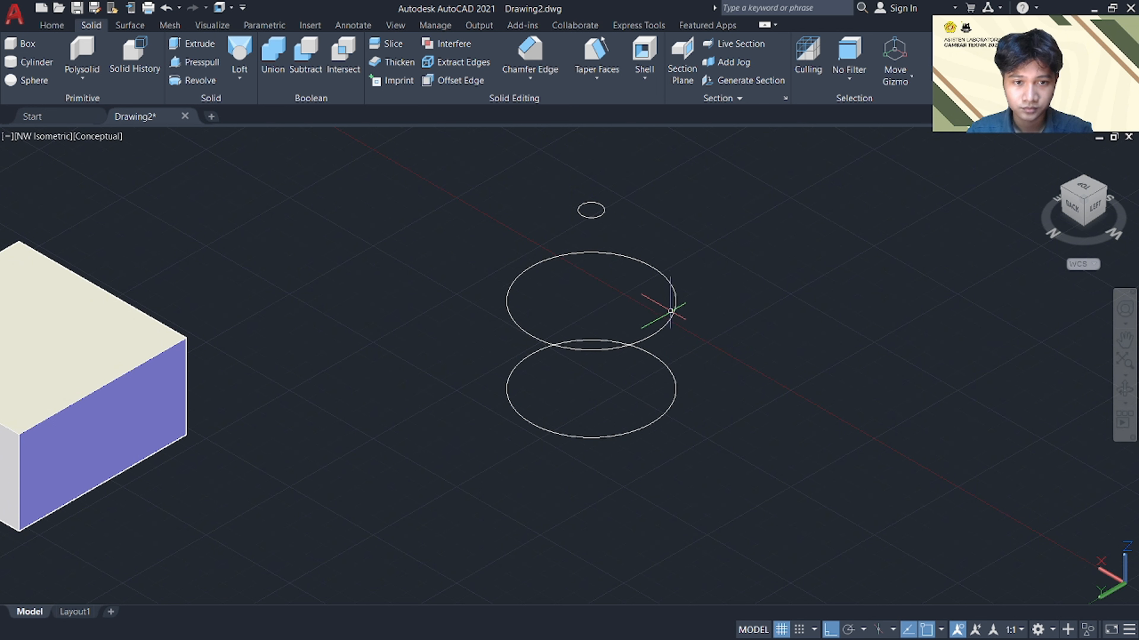
Enlarge the middle circle freehand until it is clearly wider than the bottom circle
{"action": "left_click", "coordinate": [674, 312]}
{"action": "left_click", "coordinate": [651, 266]}
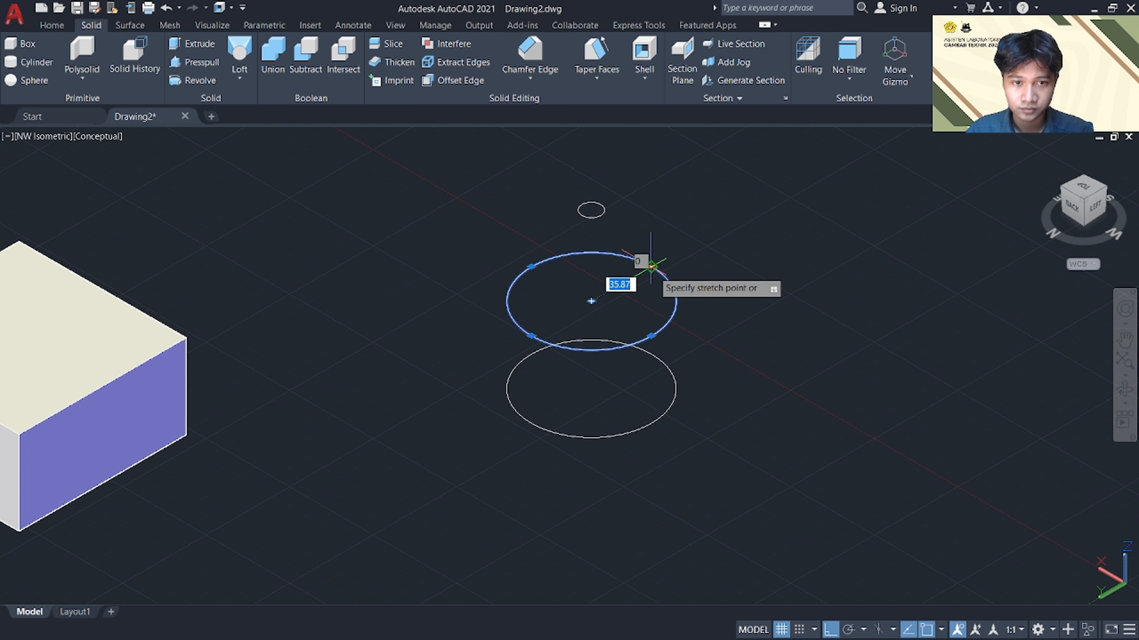
{"action": "left_click", "coordinate": [696, 254]}
{"action": "key", "text": "Escape"}
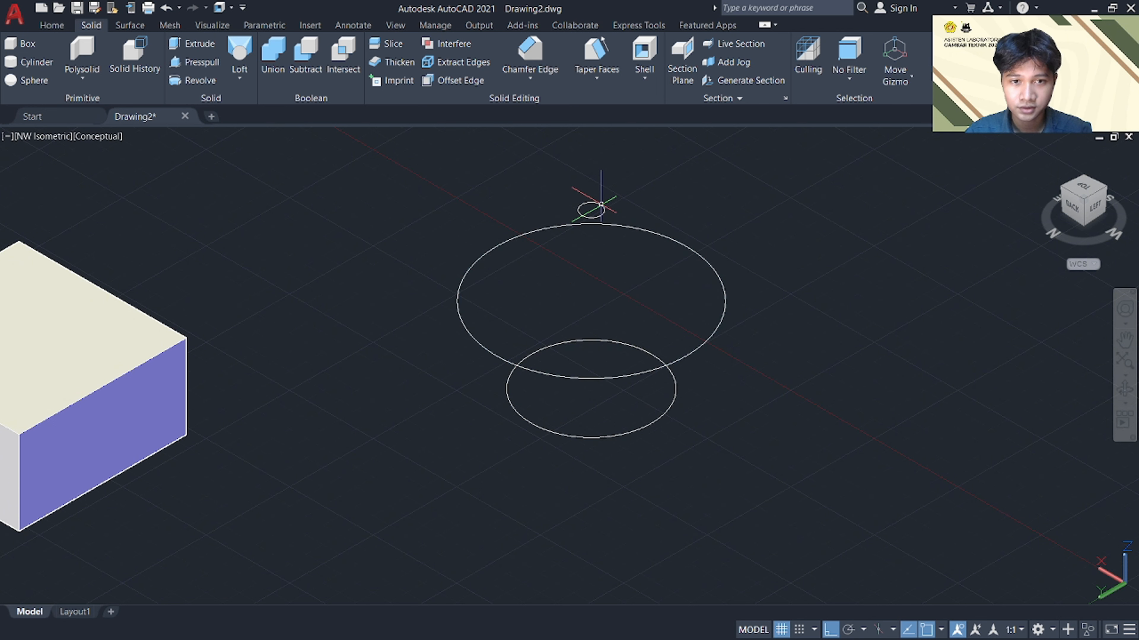
Enlarge the small top circle freehand to a radius of about 29, keeping it smaller than the bottom circle
{"action": "left_click", "coordinate": [592, 206]}
{"action": "left_click", "coordinate": [584, 223]}
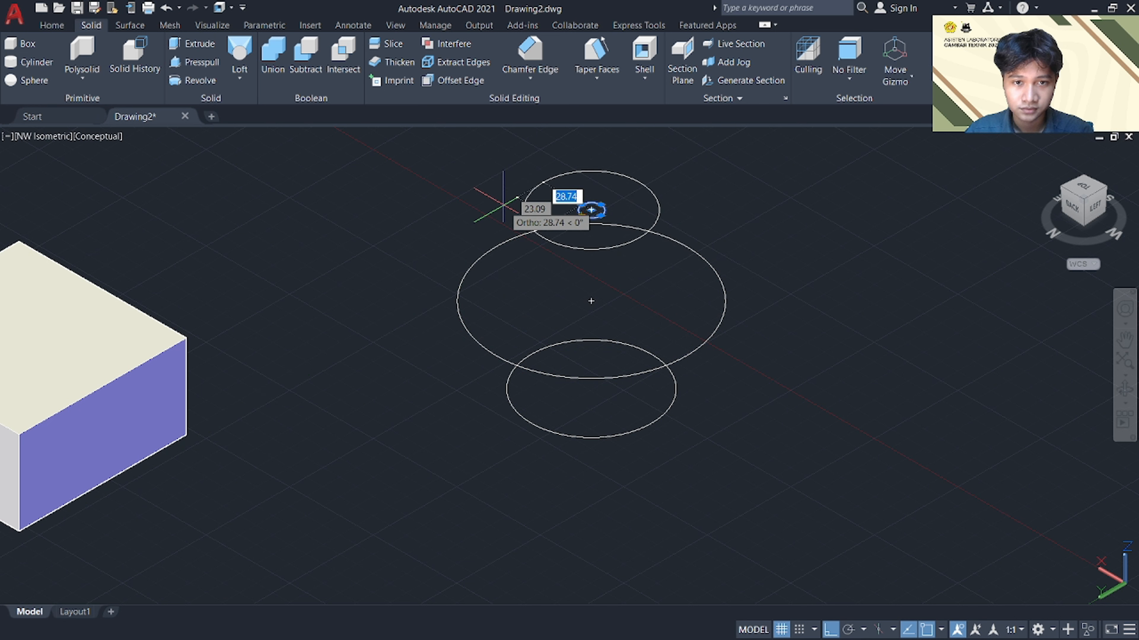
{"action": "key", "text": "Escape"}
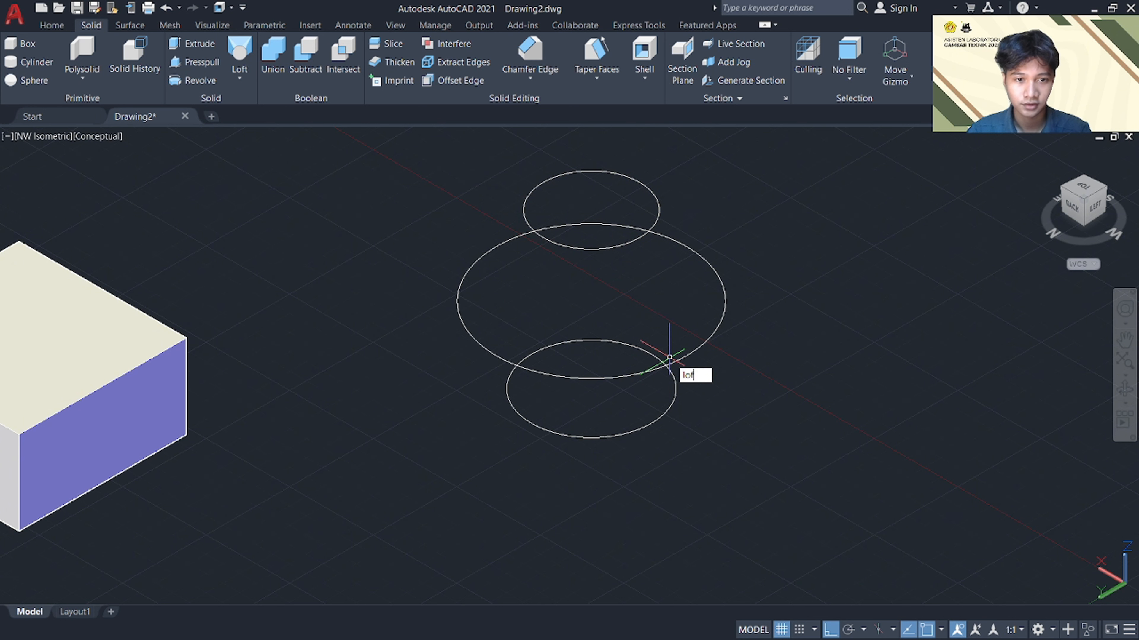
Loft a solid through the bottom, middle and top circles in that order
{"action": "key", "text": "Return"}
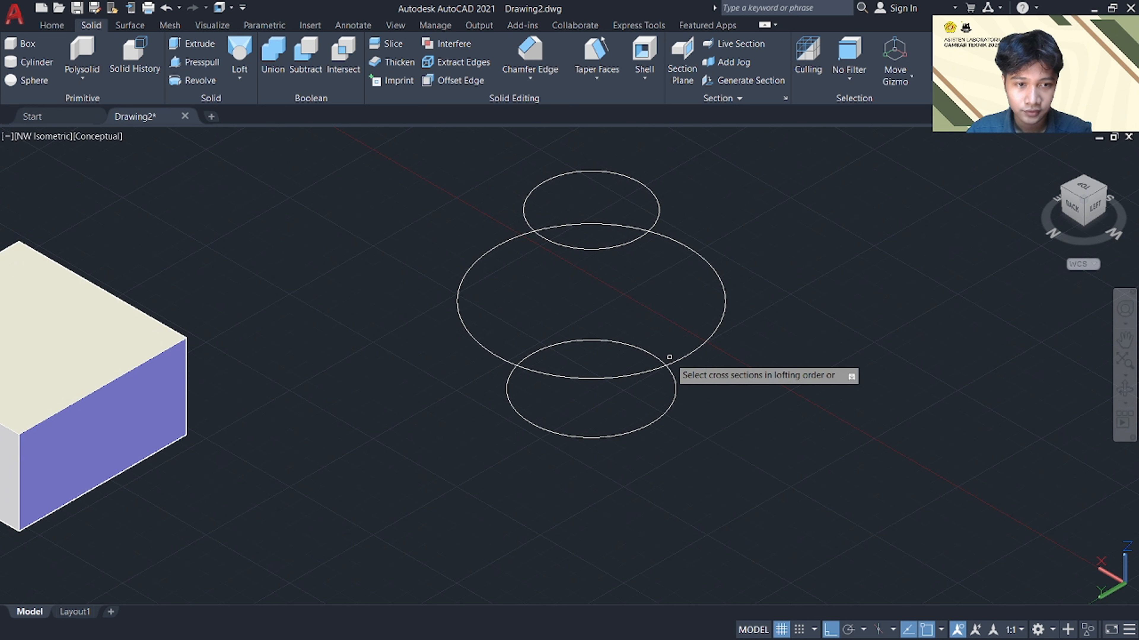
{"action": "left_click", "coordinate": [661, 412]}
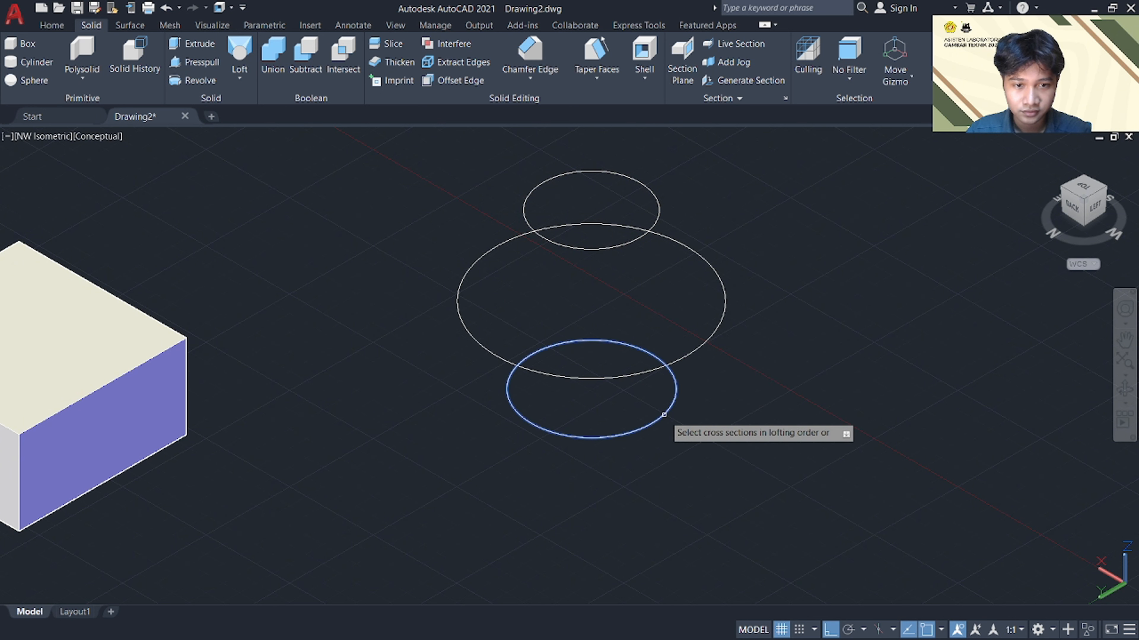
{"action": "left_click", "coordinate": [704, 334]}
{"action": "left_click", "coordinate": [642, 234]}
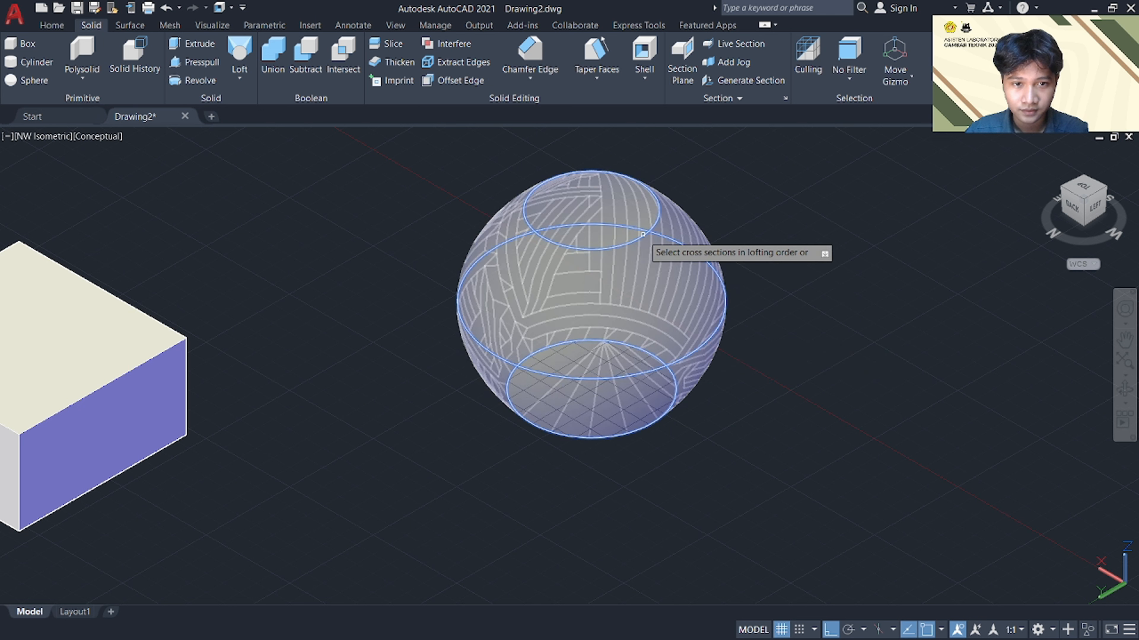
{"action": "key", "text": "Return"}
{"action": "key", "text": "Return"}
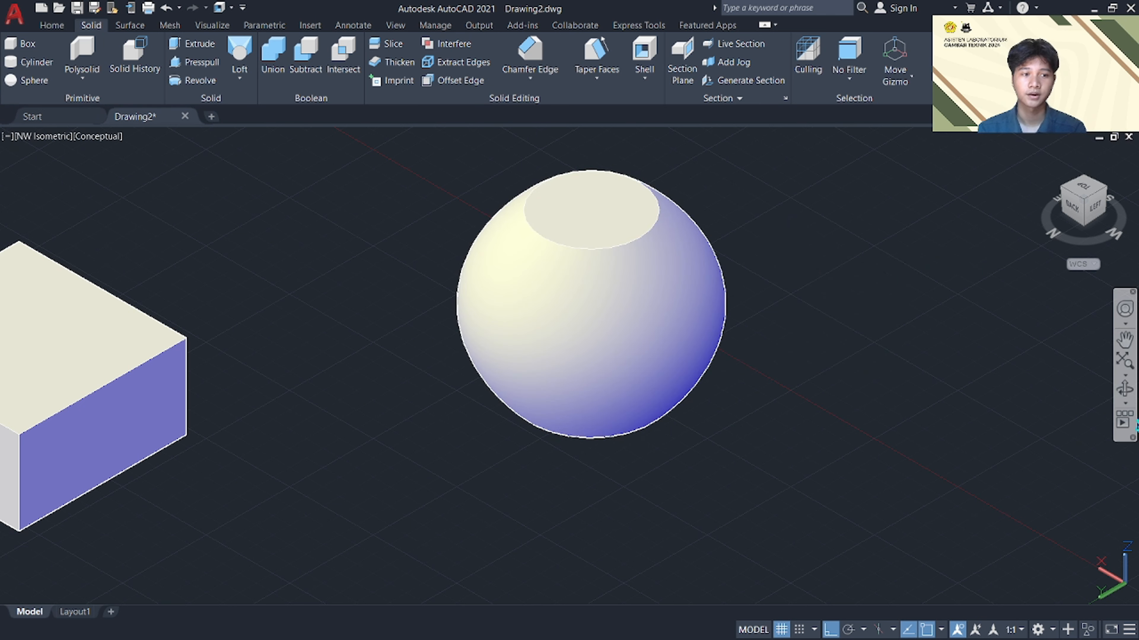
Orbit around the lofted solid to inspect its rounded shape
{"action": "left_click", "coordinate": [1125, 404]}
{"action": "mouse_move", "coordinate": [901, 376]}
{"action": "left_mouse_down"}
{"action": "mouse_move", "coordinate": [822, 294]}
{"action": "mouse_move", "coordinate": [829, 300]}
{"action": "left_mouse_up"}
{"action": "left_click", "coordinate": [1000, 354]}
{"action": "left_click", "coordinate": [1093, 374]}
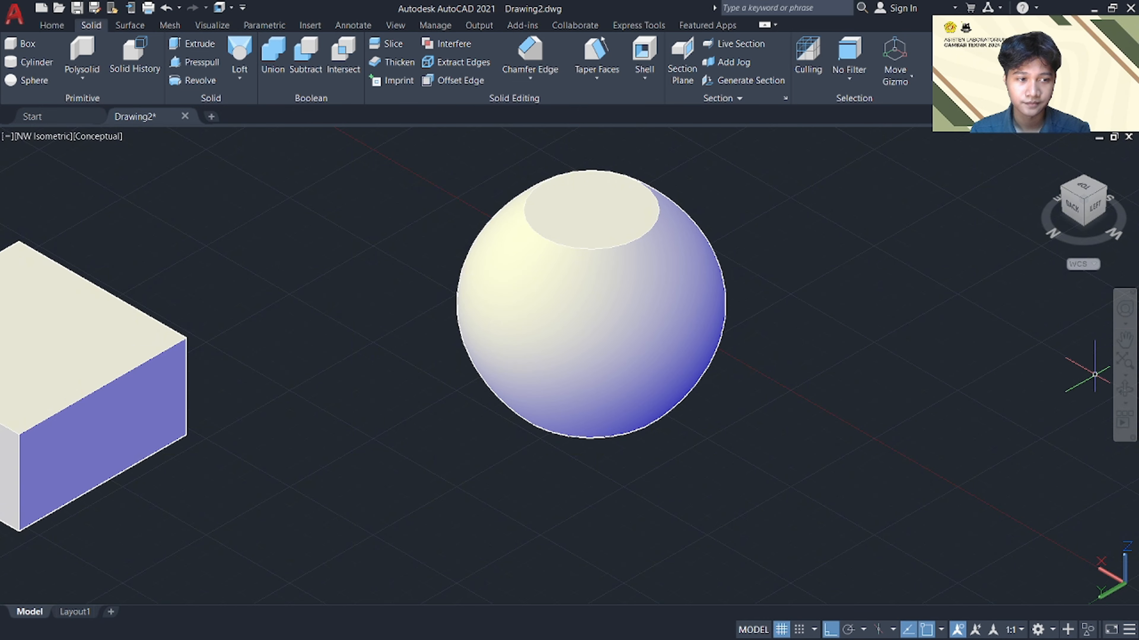
{"action": "left_click", "coordinate": [1132, 396]}
{"action": "mouse_move", "coordinate": [948, 376]}
{"action": "left_mouse_down"}
{"action": "mouse_move", "coordinate": [859, 262]}
{"action": "mouse_move", "coordinate": [709, 337]}
{"action": "mouse_move", "coordinate": [826, 379]}
{"action": "mouse_move", "coordinate": [918, 379]}
{"action": "mouse_move", "coordinate": [935, 364]}
{"action": "mouse_move", "coordinate": [931, 312]}
{"action": "mouse_move", "coordinate": [900, 338]}
{"action": "mouse_move", "coordinate": [907, 387]}
{"action": "mouse_move", "coordinate": [803, 280]}
{"action": "mouse_move", "coordinate": [938, 366]}
{"action": "mouse_move", "coordinate": [920, 363]}
{"action": "mouse_move", "coordinate": [907, 331]}
{"action": "mouse_move", "coordinate": [920, 322]}
{"action": "mouse_move", "coordinate": [767, 298]}
{"action": "mouse_move", "coordinate": [803, 365]}
{"action": "mouse_move", "coordinate": [925, 356]}
{"action": "mouse_move", "coordinate": [930, 388]}
{"action": "left_mouse_up"}
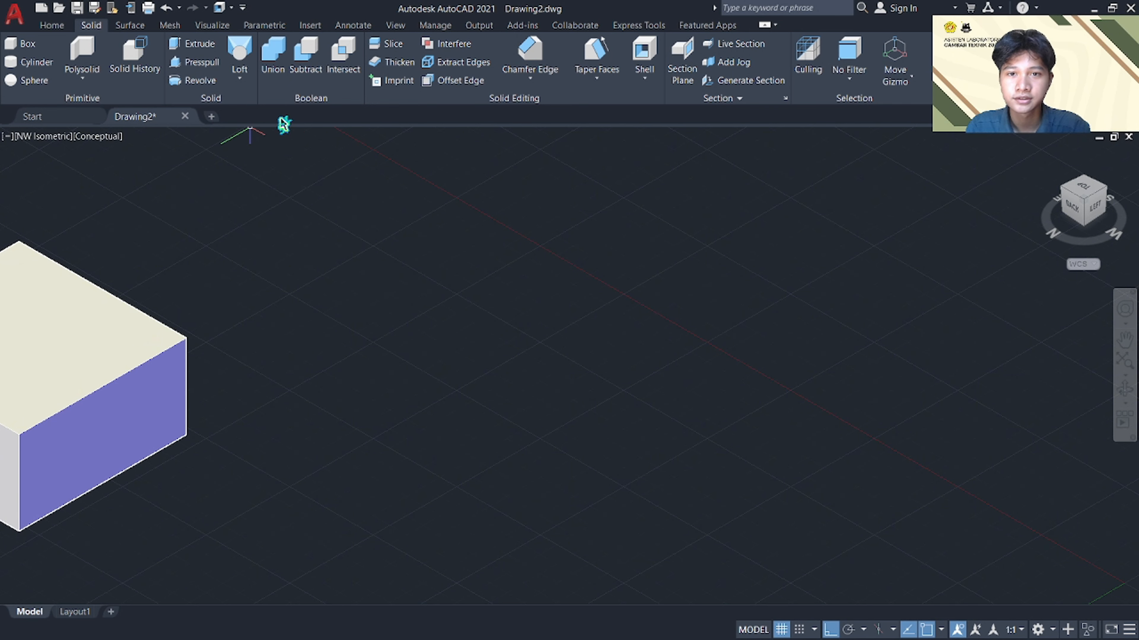
Open the saved Drawing2 room model from the recent documents and close the blank Drawing3
{"action": "left_click", "coordinate": [212, 117]}
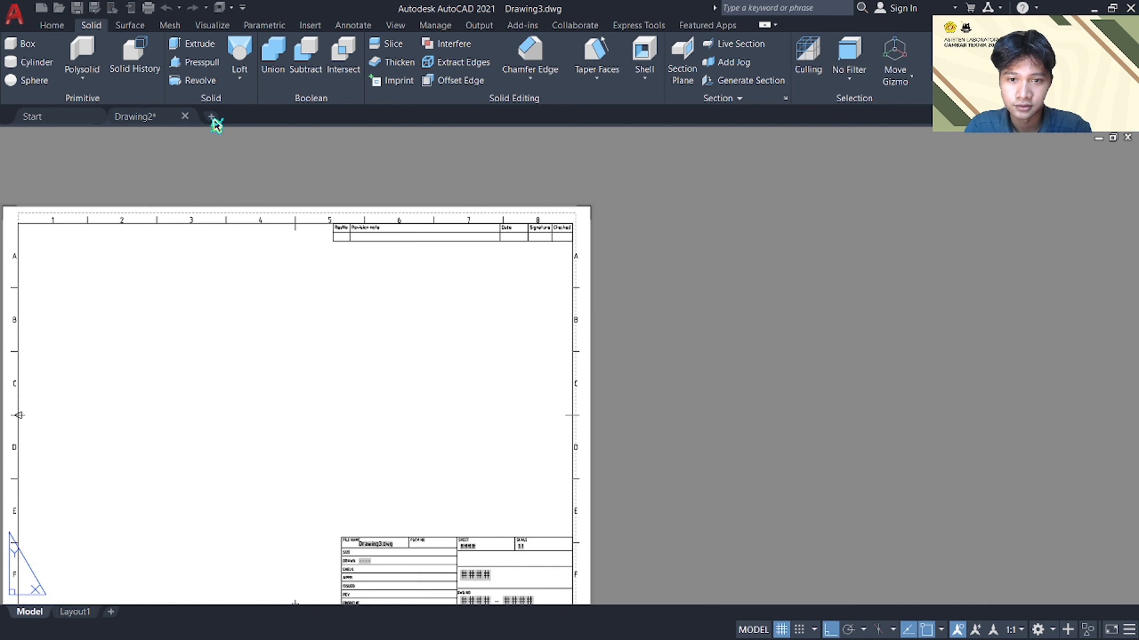
{"action": "left_click", "coordinate": [80, 118]}
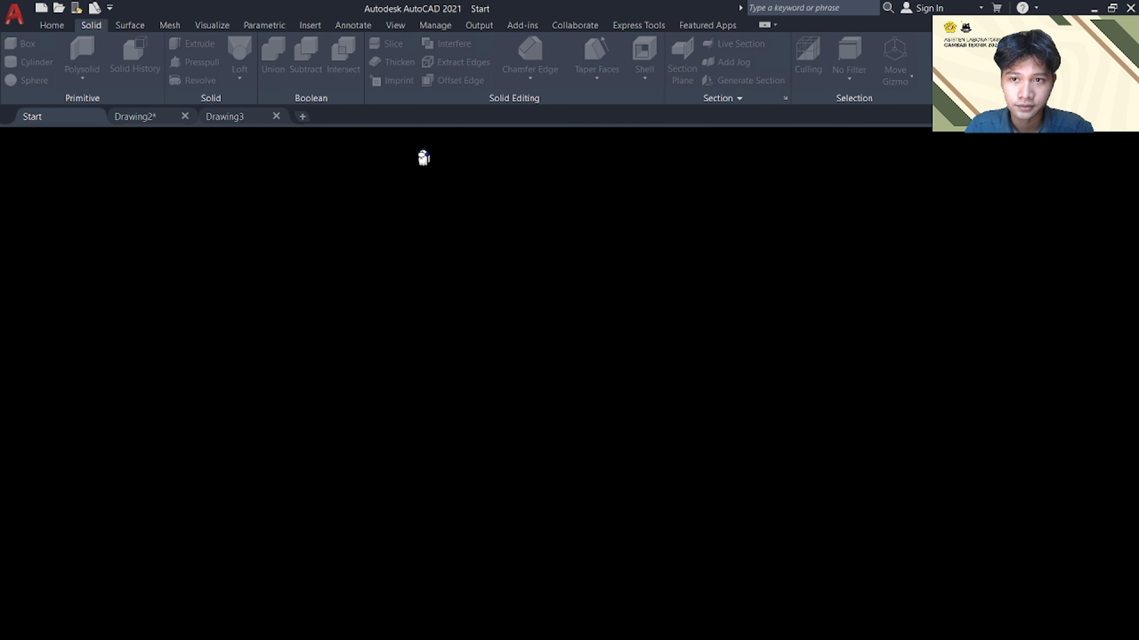
{"action": "left_click", "coordinate": [277, 117]}
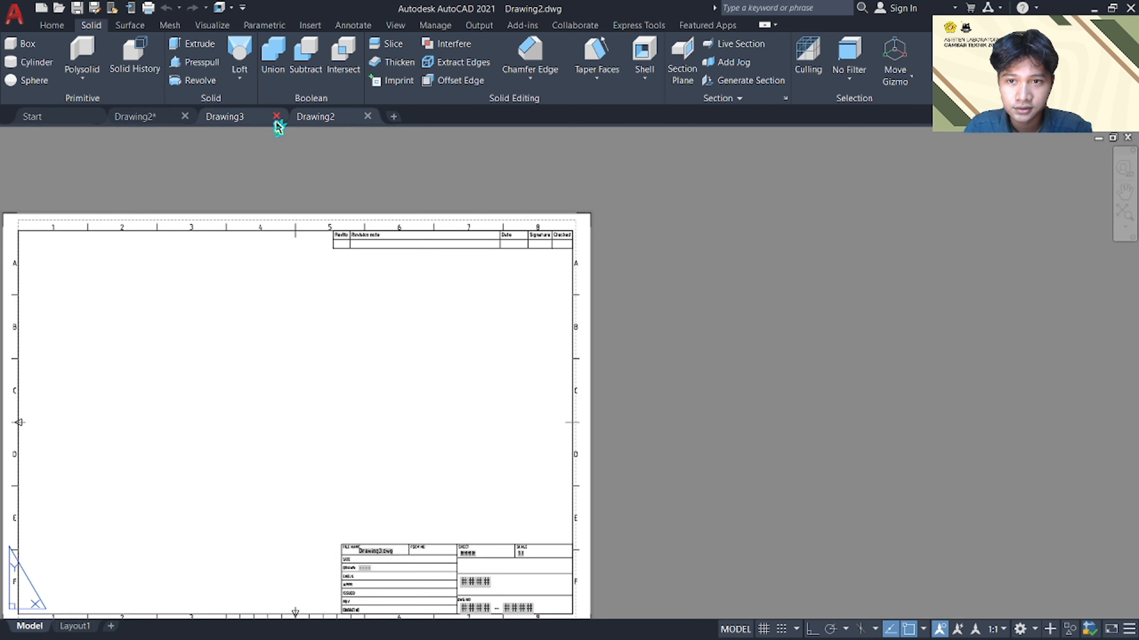
{"action": "left_click", "coordinate": [277, 116]}
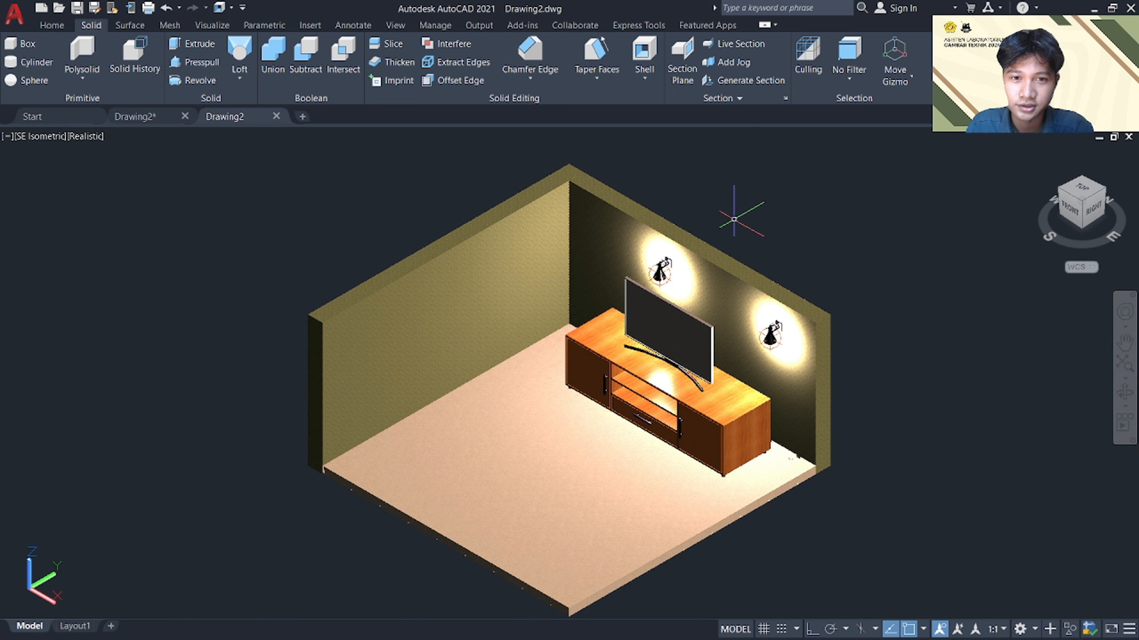
Open the recent drawing Meja 2 Ok and show the TV cabinet from the SE Isometric view
{"action": "left_click", "coordinate": [90, 117]}
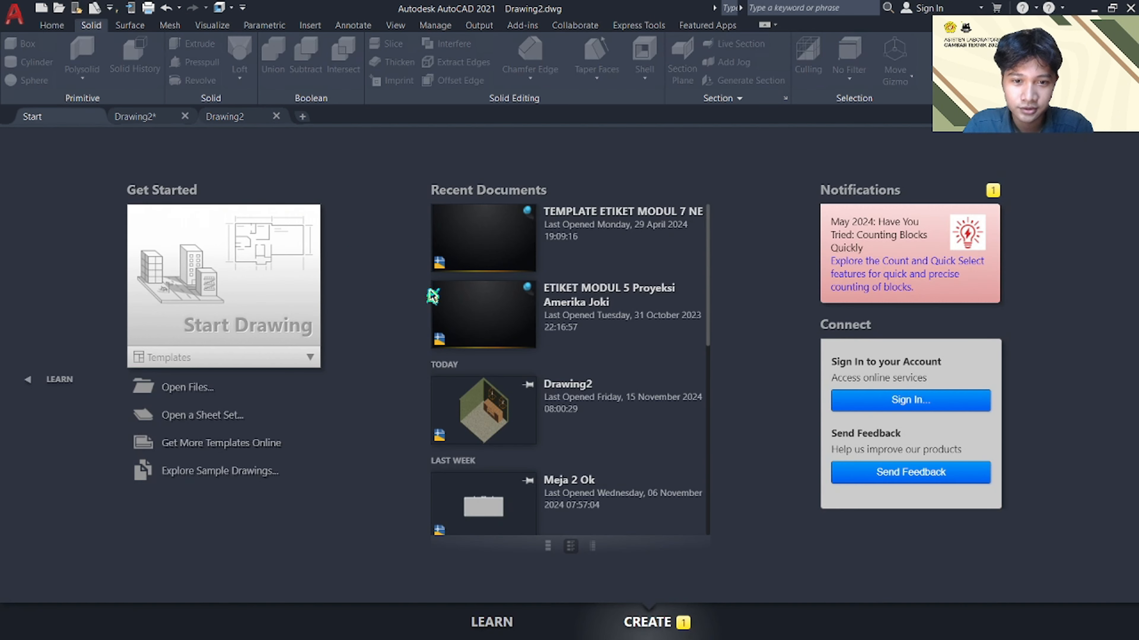
{"action": "left_click", "coordinate": [502, 406]}
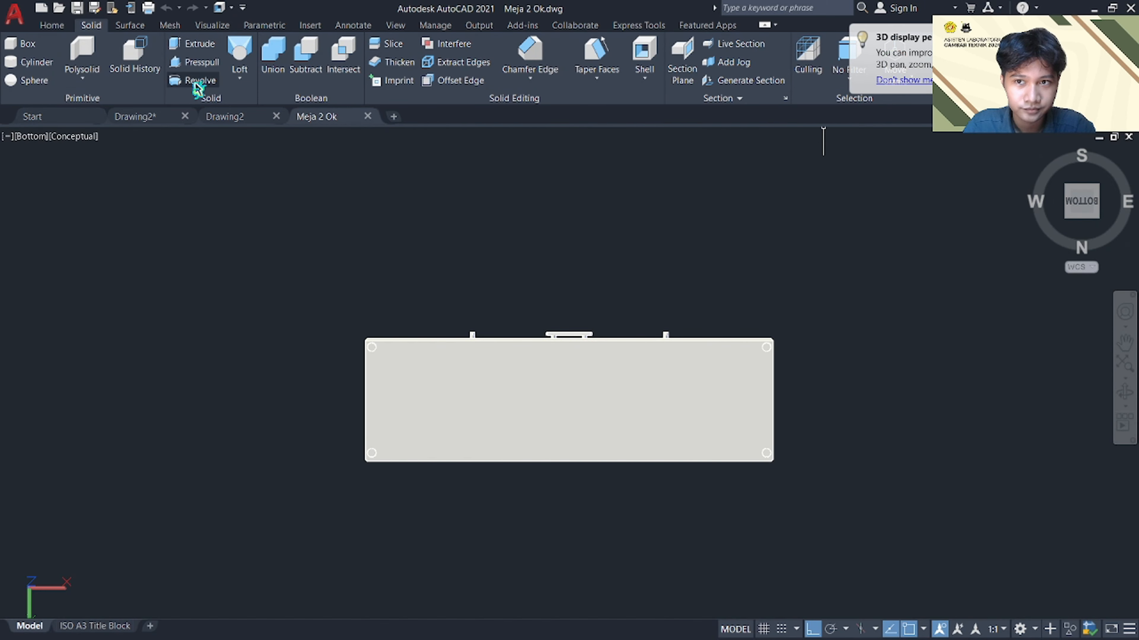
{"action": "left_click", "coordinate": [48, 27]}
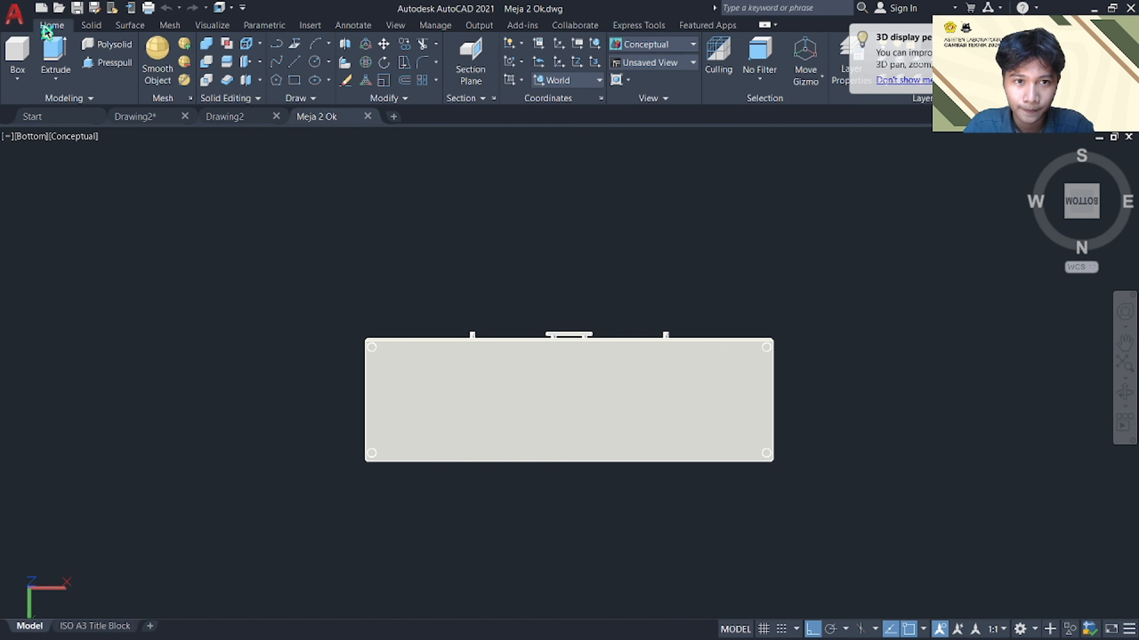
{"action": "left_click", "coordinate": [1096, 189]}
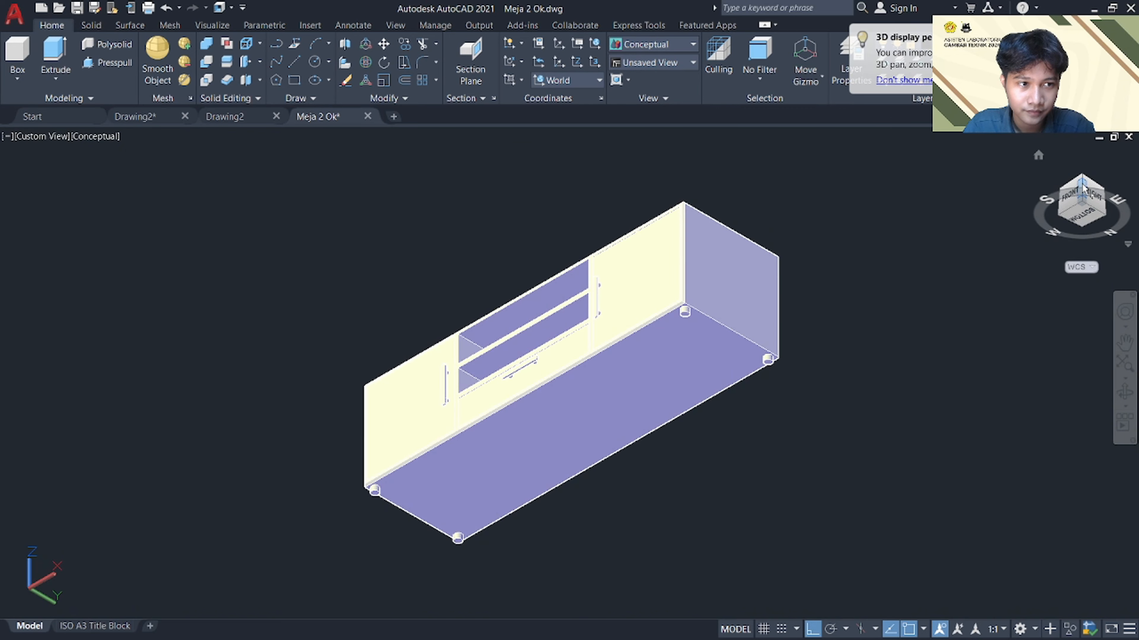
{"action": "left_click", "coordinate": [1083, 182]}
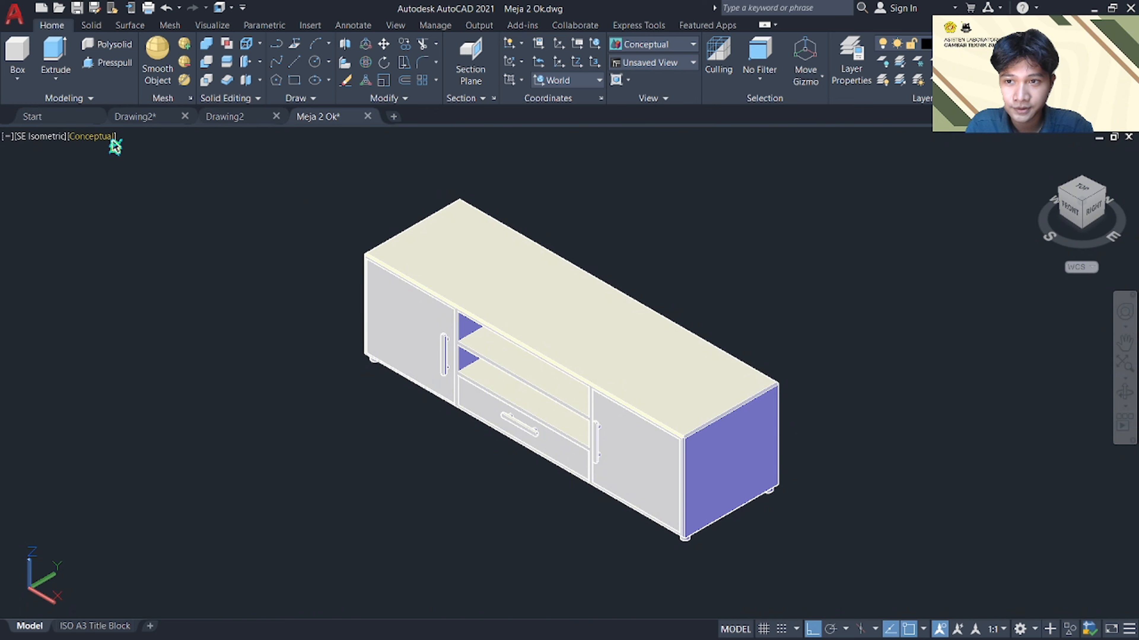
Preview the cabinet in the Realistic visual style, and return it to Conceptual
{"action": "left_click", "coordinate": [92, 137]}
{"action": "left_click", "coordinate": [153, 220]}
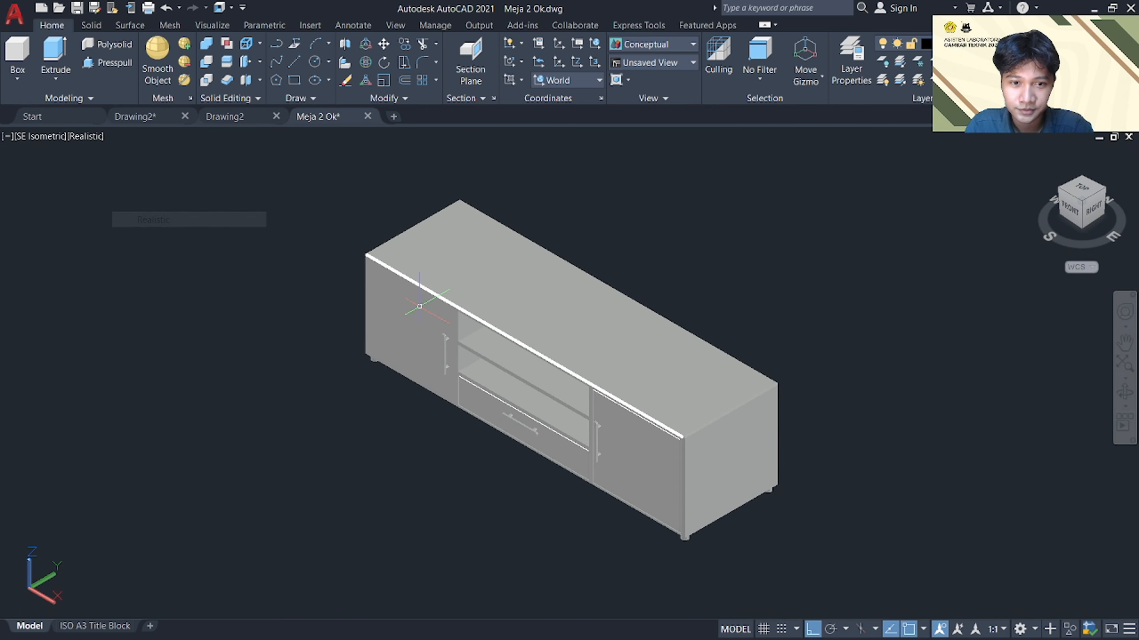
{"action": "left_click", "coordinate": [92, 137]}
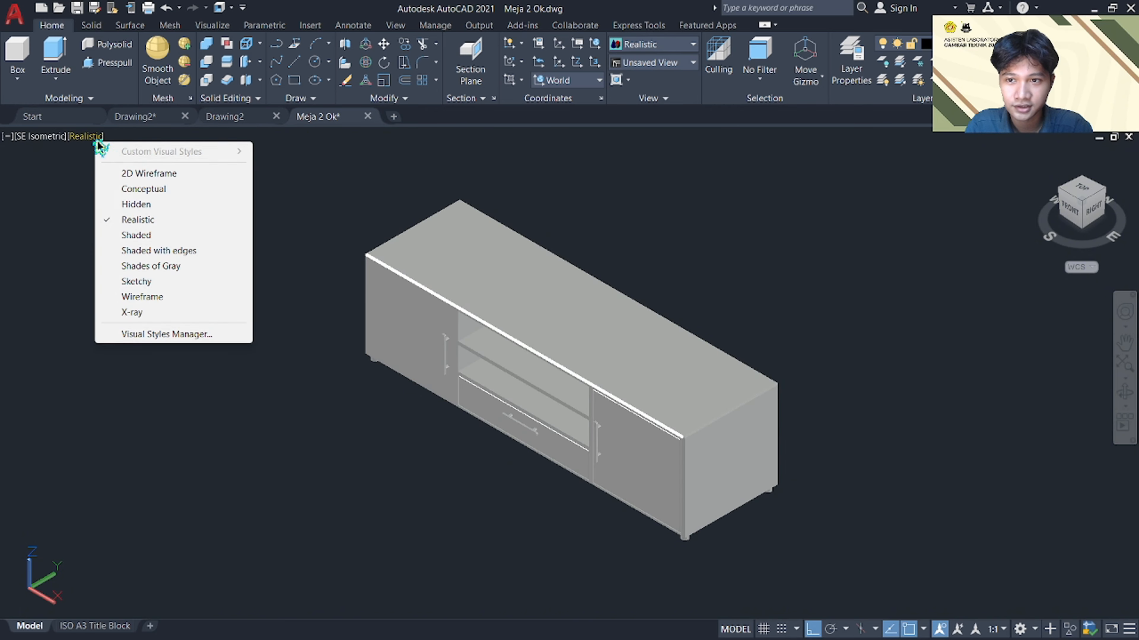
{"action": "left_click", "coordinate": [140, 191]}
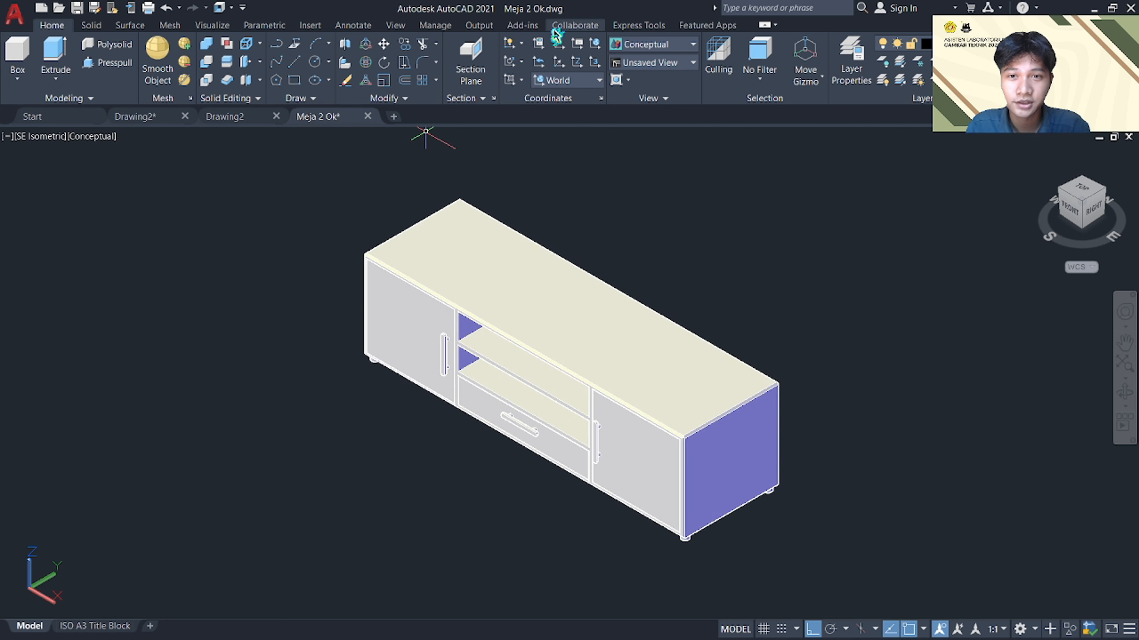
Open the Materials Browser and browse the Autodesk Library down to the wood materials
{"action": "left_click", "coordinate": [214, 26]}
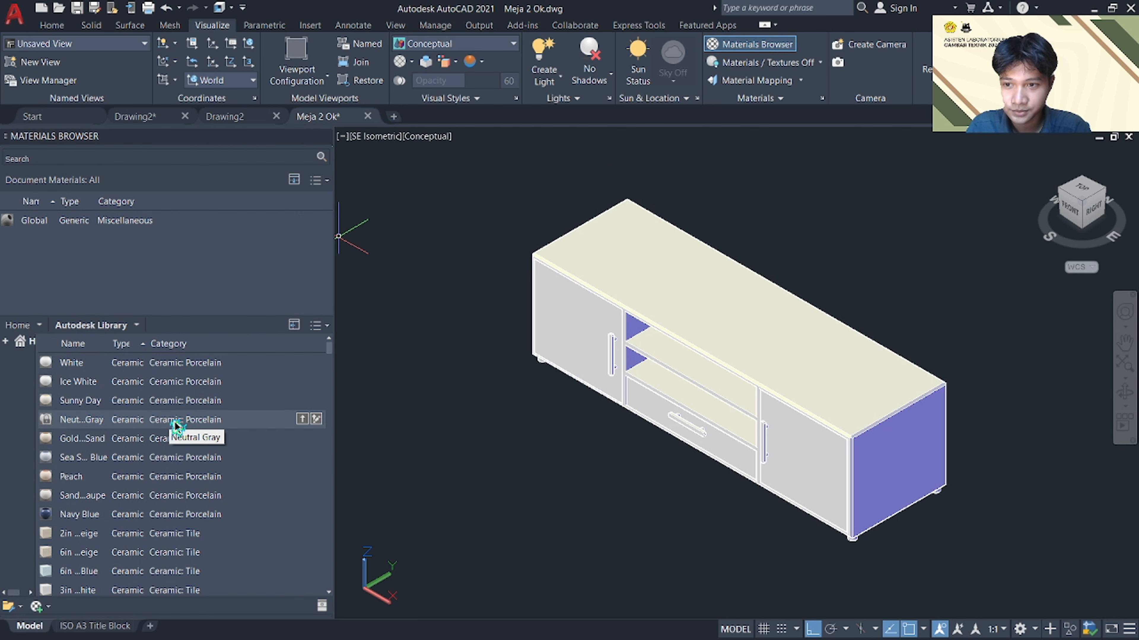
{"action": "scroll", "coordinate": [177, 426], "scroll_direction": "down", "scroll_amount": 2}
{"action": "scroll", "coordinate": [177, 426], "scroll_direction": "up", "scroll_amount": 2}
{"action": "scroll", "coordinate": [177, 426], "scroll_direction": "down", "scroll_amount": 6}
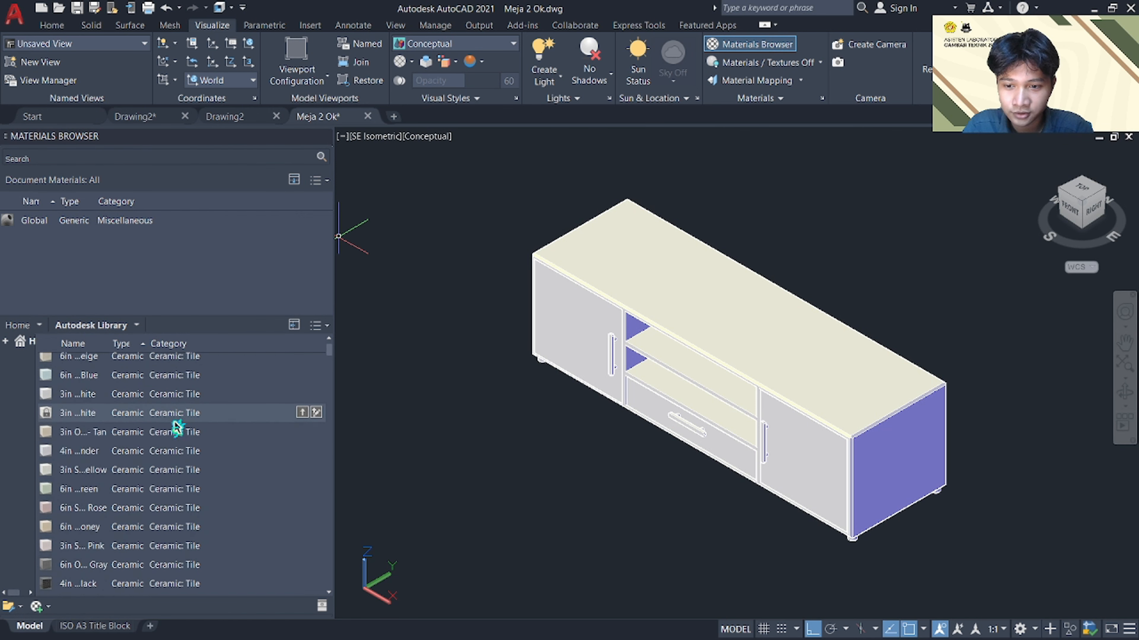
{"action": "scroll", "coordinate": [176, 427], "scroll_direction": "down", "scroll_amount": 3}
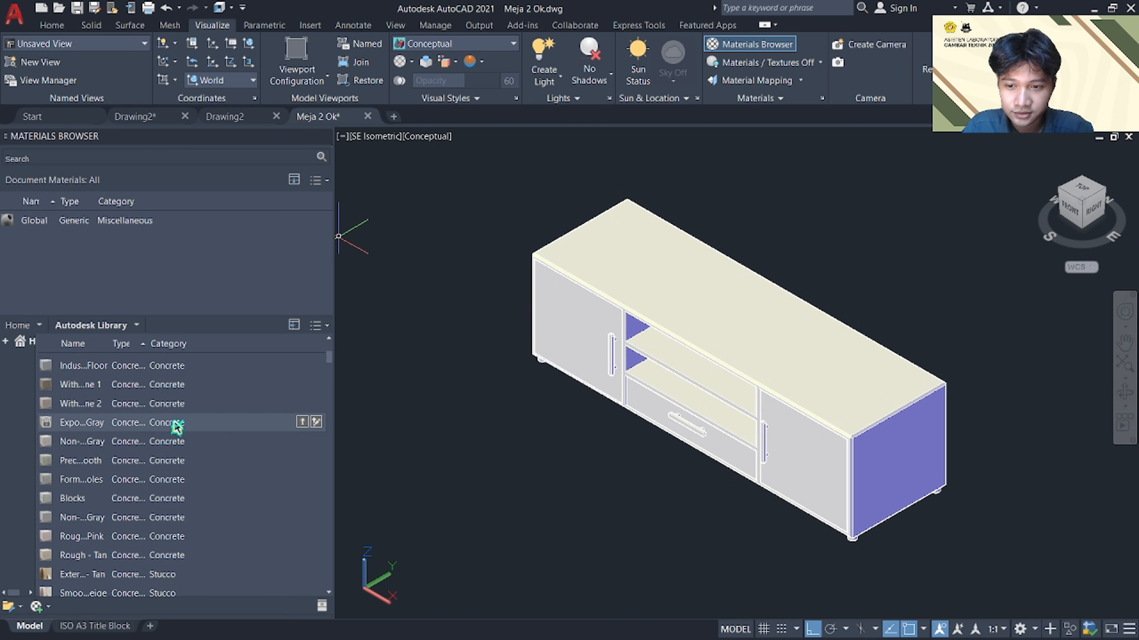
{"action": "scroll", "coordinate": [176, 427], "scroll_direction": "up", "scroll_amount": 6}
{"action": "scroll", "coordinate": [177, 428], "scroll_direction": "down", "scroll_amount": 3}
{"action": "scroll", "coordinate": [176, 426], "scroll_direction": "down", "scroll_amount": 3}
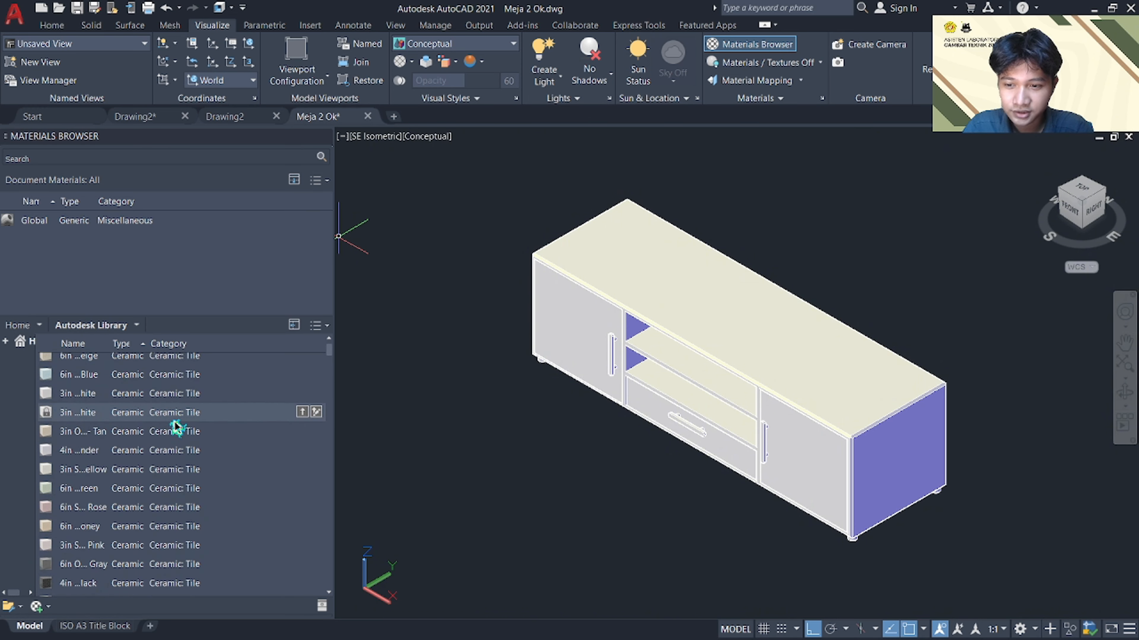
{"action": "scroll", "coordinate": [121, 538], "scroll_direction": "down", "scroll_amount": 10}
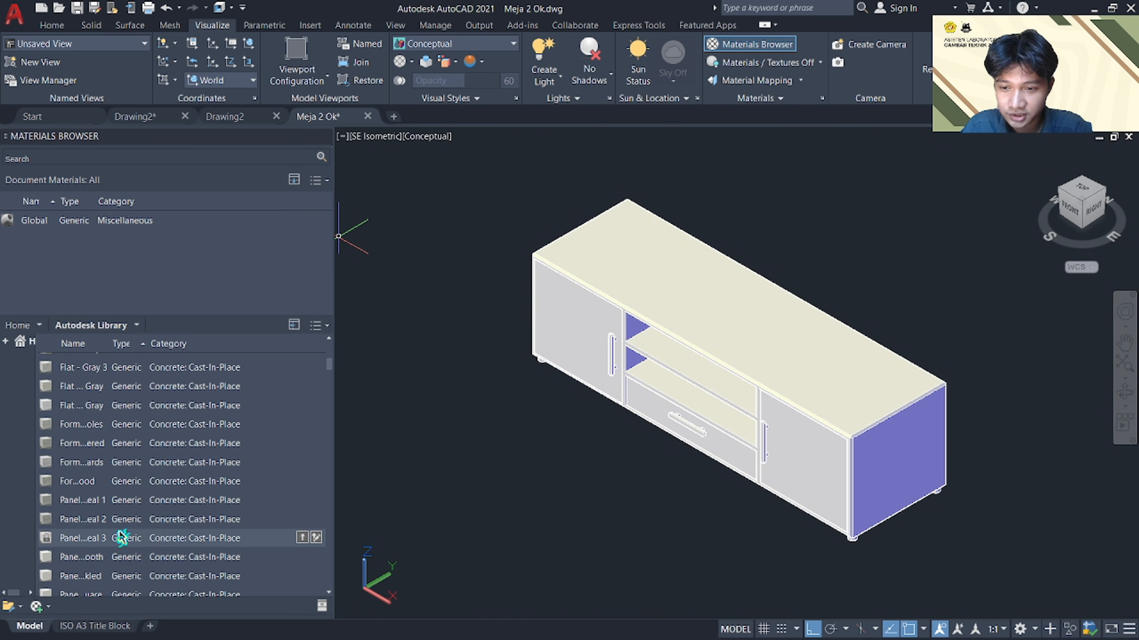
{"action": "scroll", "coordinate": [171, 482], "scroll_direction": "down", "scroll_amount": 10}
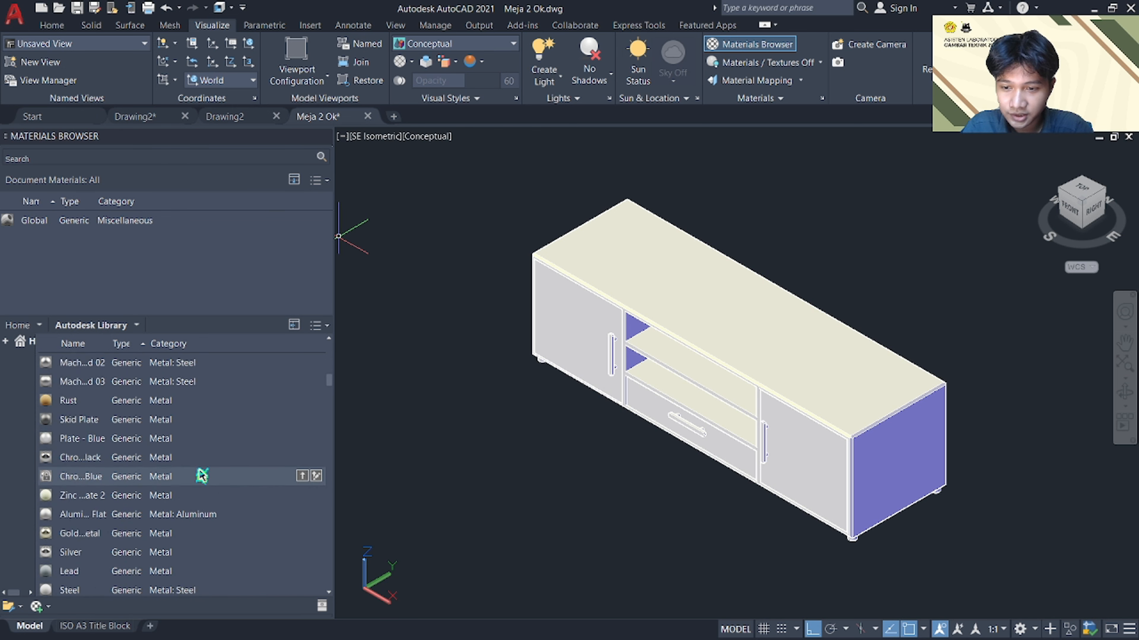
{"action": "scroll", "coordinate": [171, 482], "scroll_direction": "down", "scroll_amount": 3}
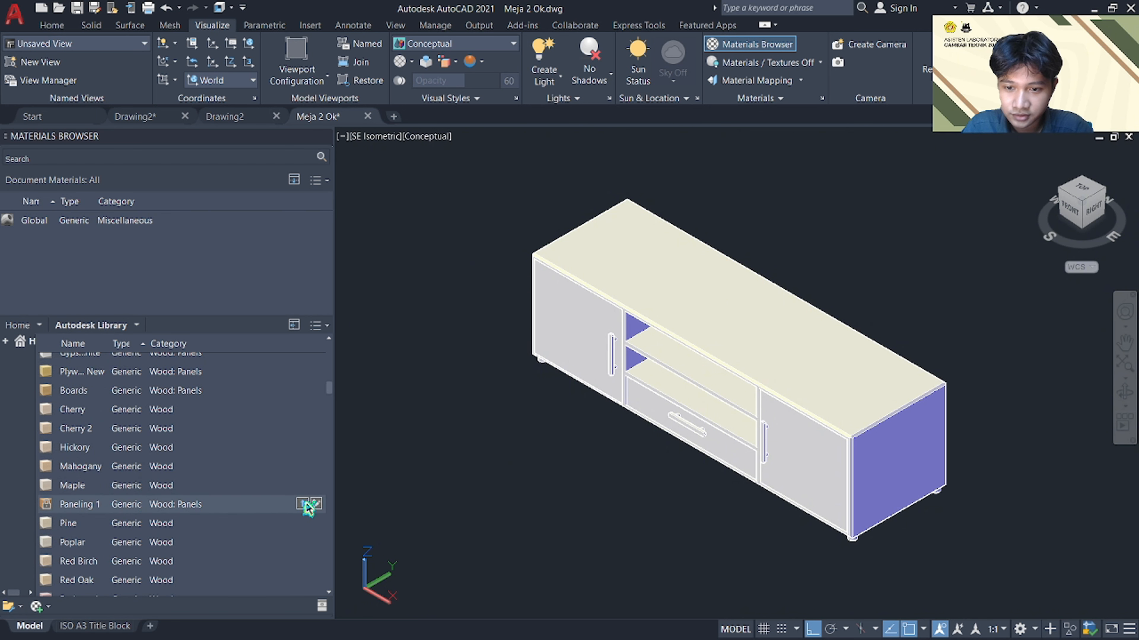
Add the wood material Paneling 1 to the document materials and open it in the Materials Editor
{"action": "left_click", "coordinate": [317, 505]}
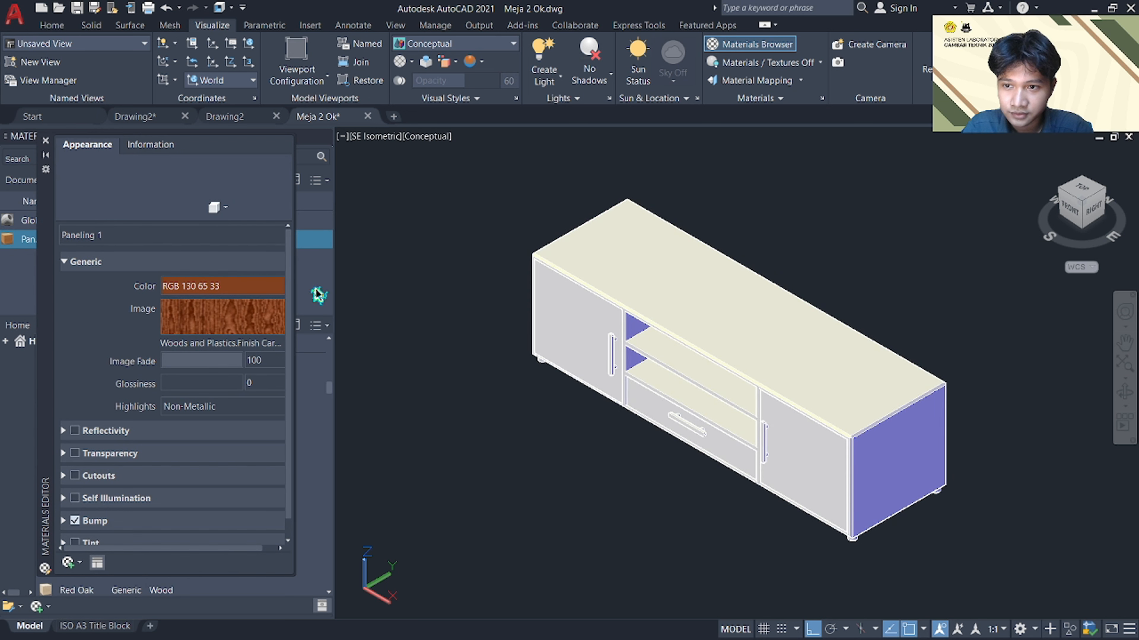
{"action": "left_click", "coordinate": [45, 140]}
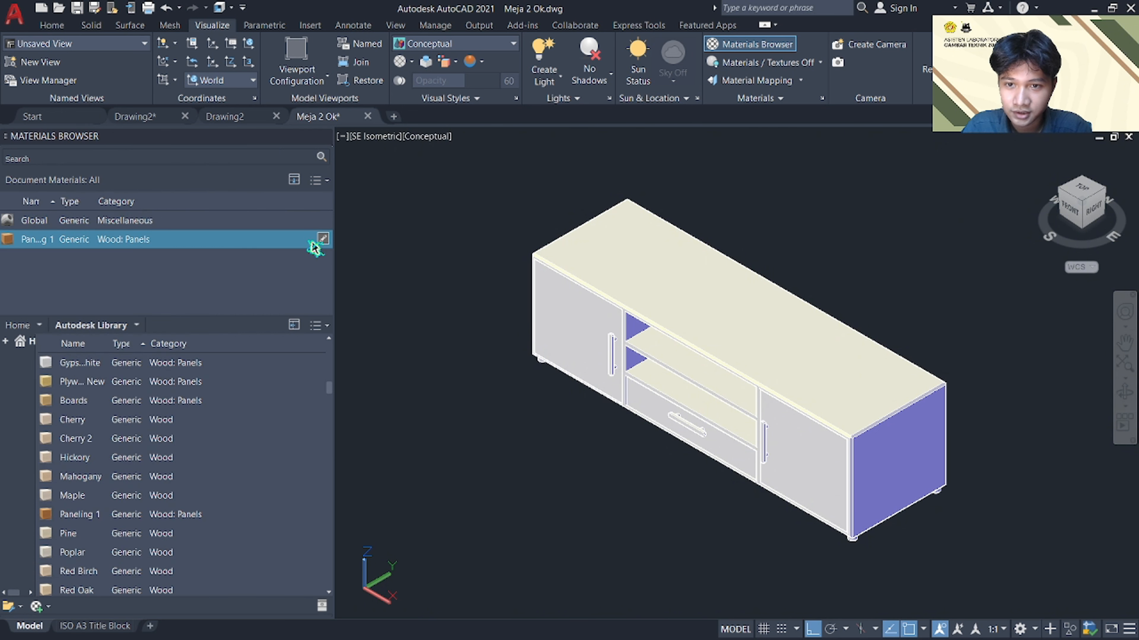
{"action": "left_click", "coordinate": [323, 239]}
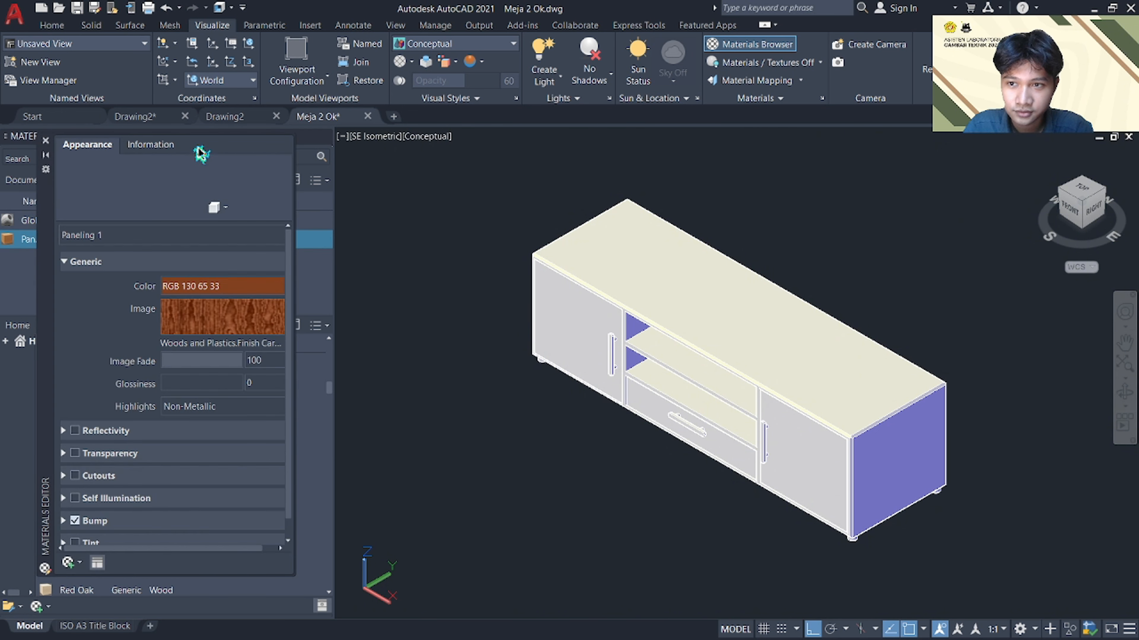
Assign the Paneling 1 material to the TV cabinet's main body, and close the Materials Editor
{"action": "left_click", "coordinate": [46, 145]}
{"action": "left_click", "coordinate": [596, 276]}
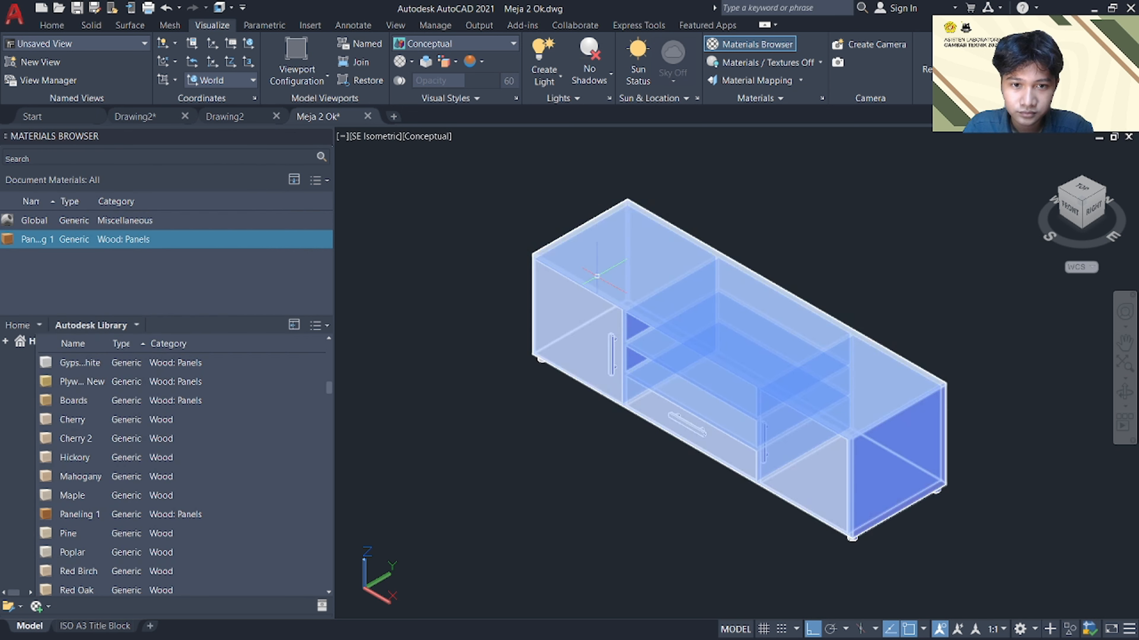
{"action": "left_click", "coordinate": [597, 276]}
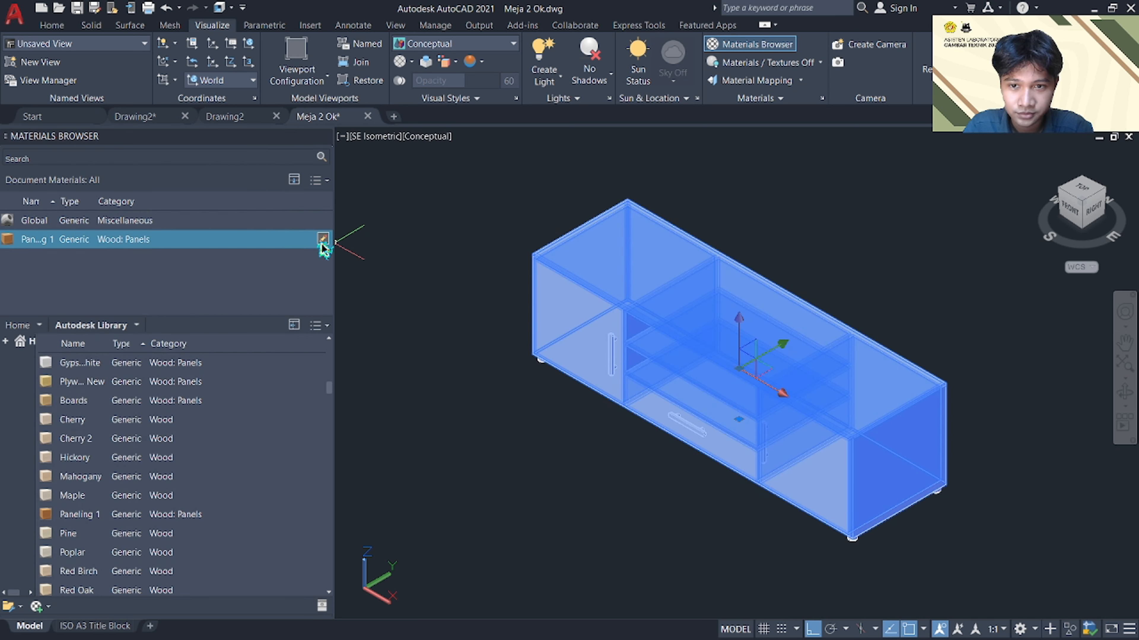
{"action": "left_click", "coordinate": [323, 239]}
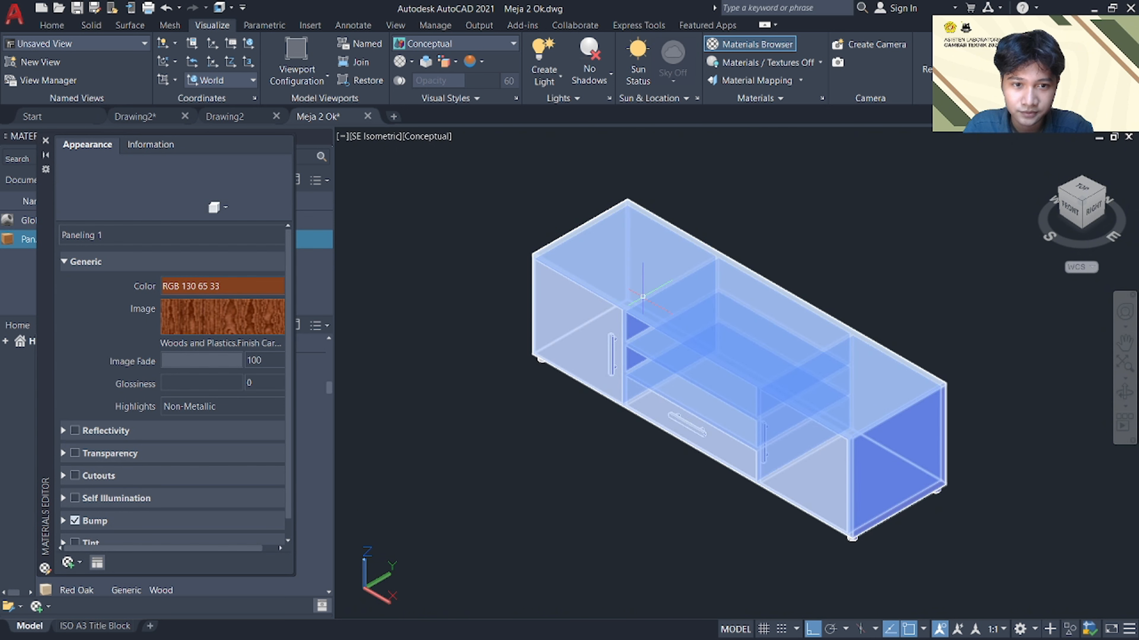
{"action": "left_click", "coordinate": [631, 300]}
{"action": "left_click", "coordinate": [298, 246]}
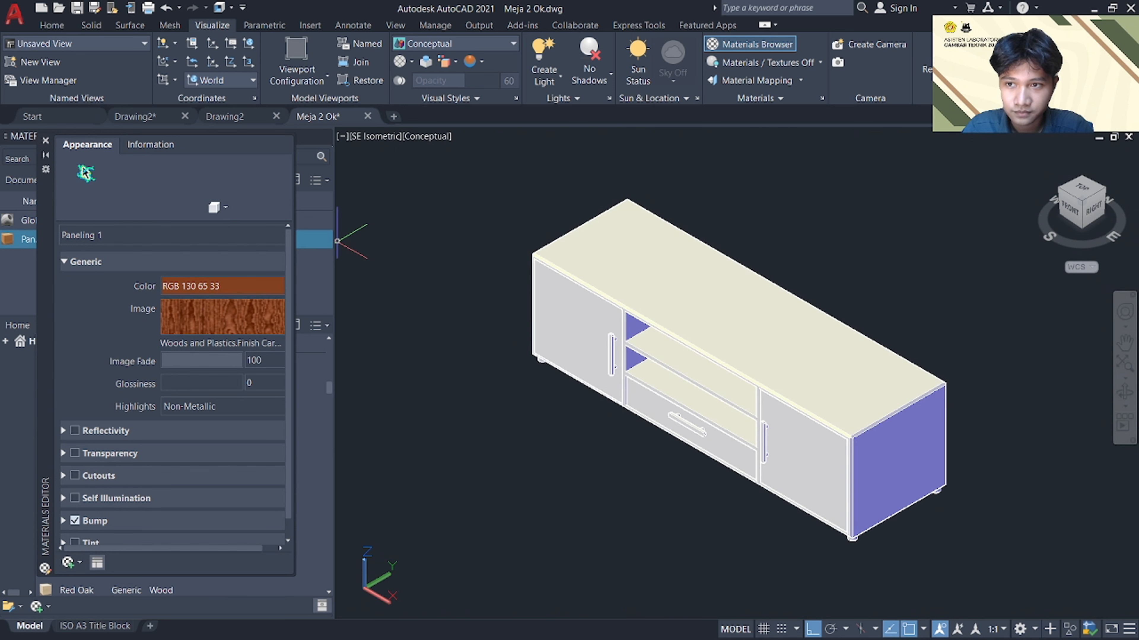
{"action": "left_click", "coordinate": [46, 140]}
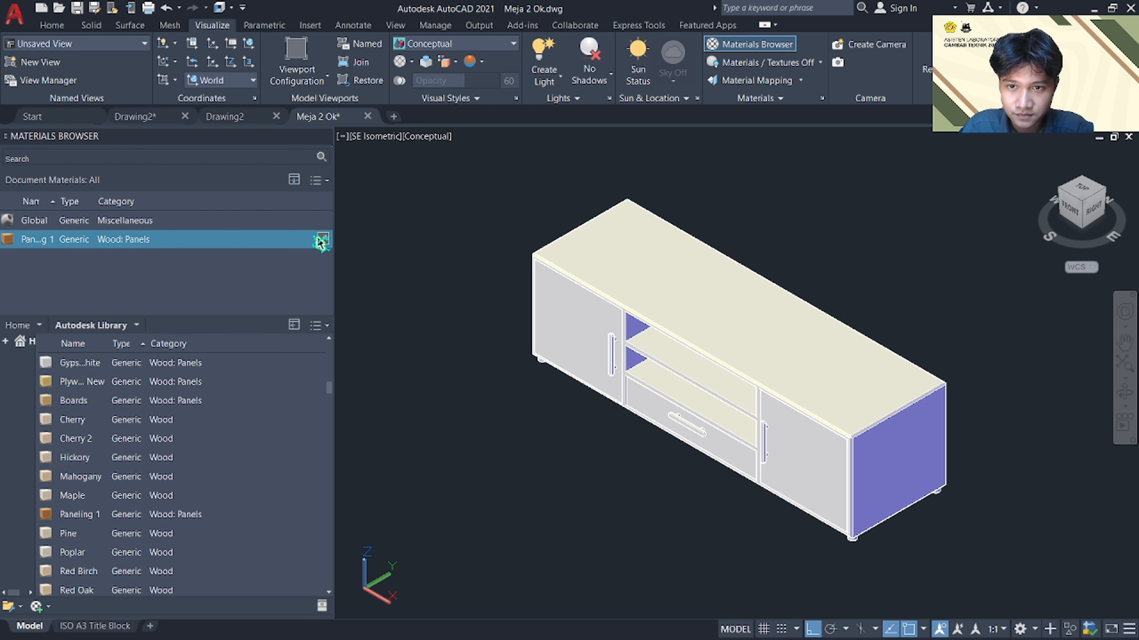
View the information of the Paneling 1 material, and assign this material to the cabinet's left door
{"action": "left_click", "coordinate": [323, 238]}
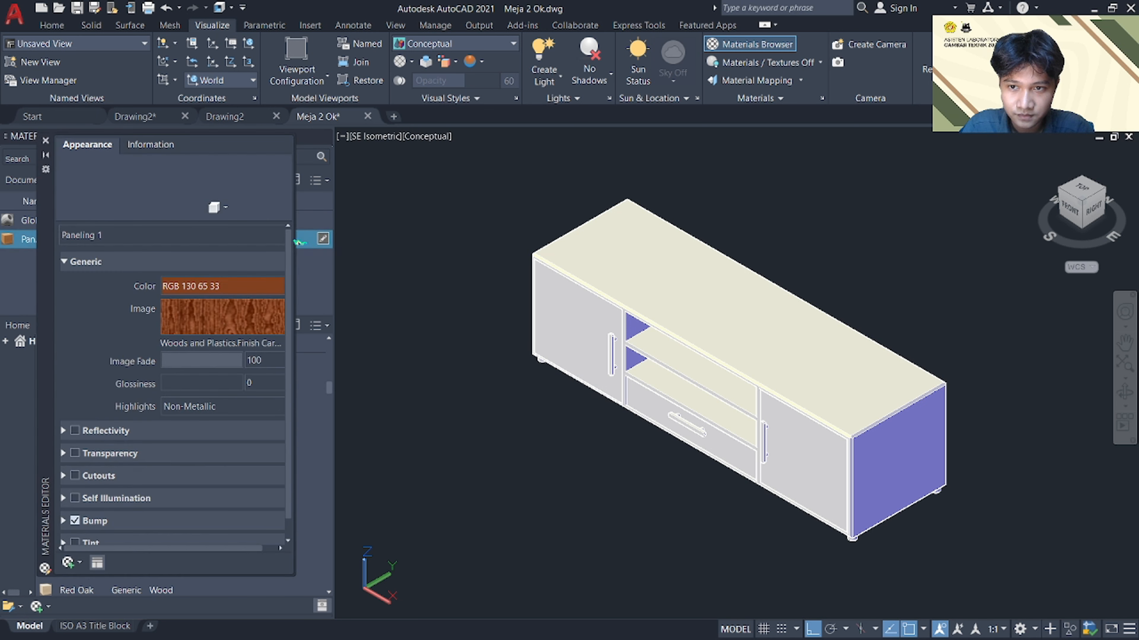
{"action": "left_click", "coordinate": [165, 147]}
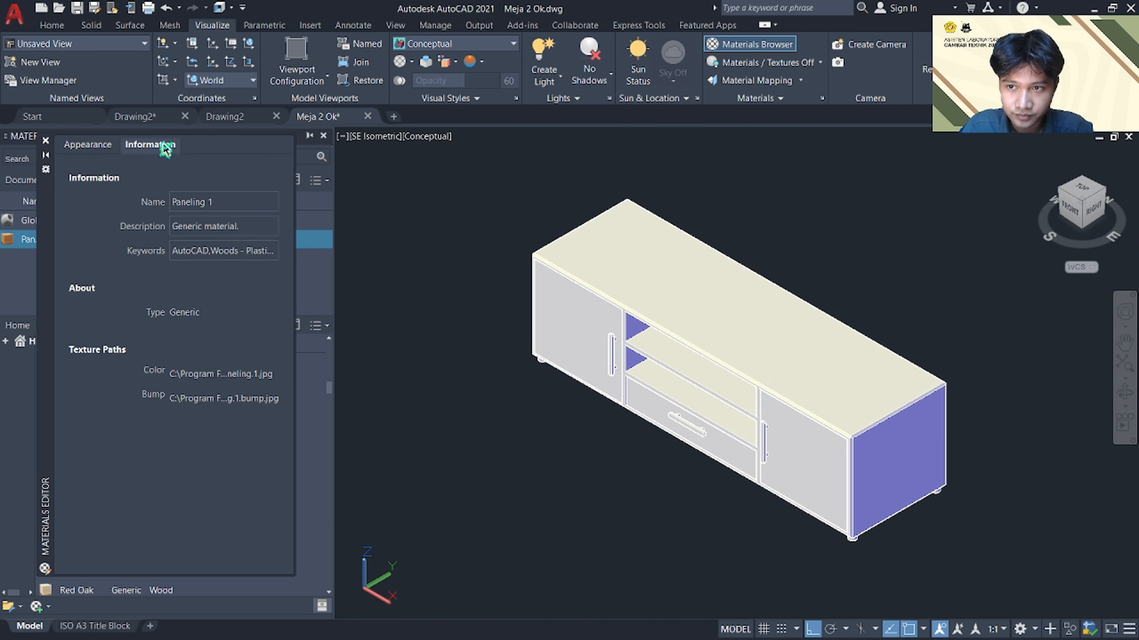
{"action": "left_click", "coordinate": [46, 142]}
{"action": "left_click", "coordinate": [578, 343]}
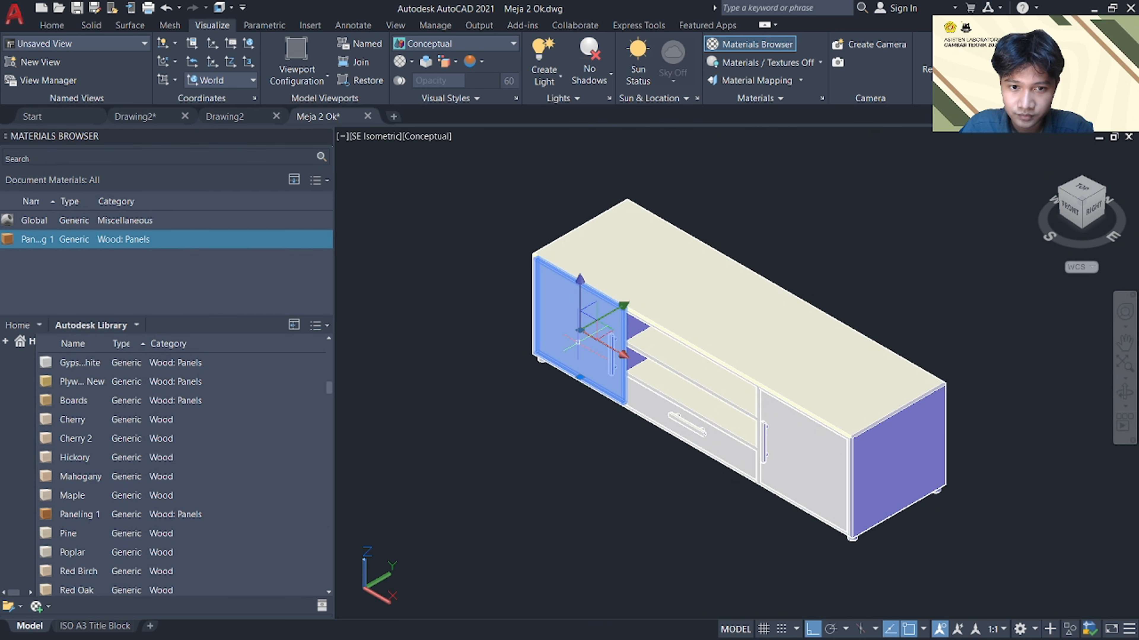
{"action": "left_click", "coordinate": [321, 243]}
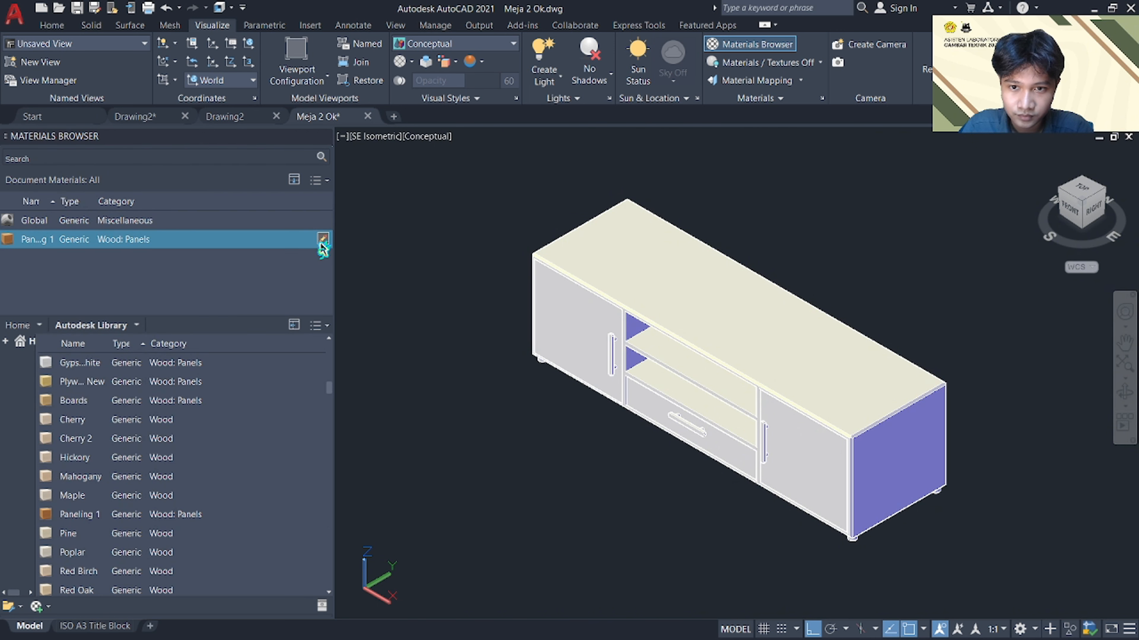
Show the cabinet in the Realistic visual style, and assign Paneling 1 to the right door
{"action": "left_click", "coordinate": [442, 136]}
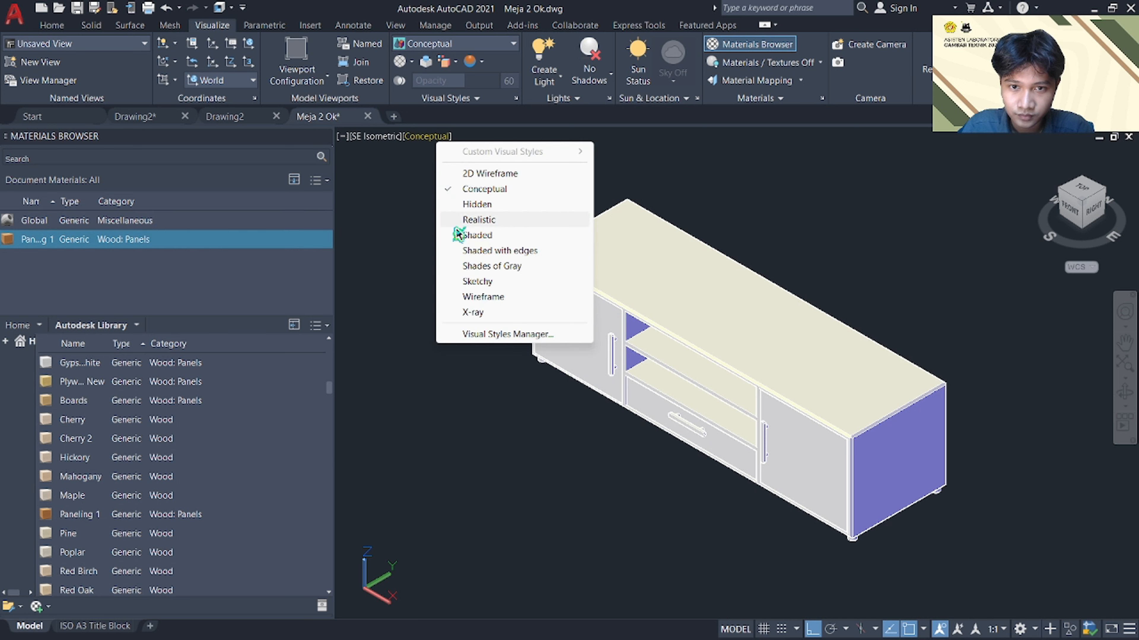
{"action": "left_click", "coordinate": [479, 219]}
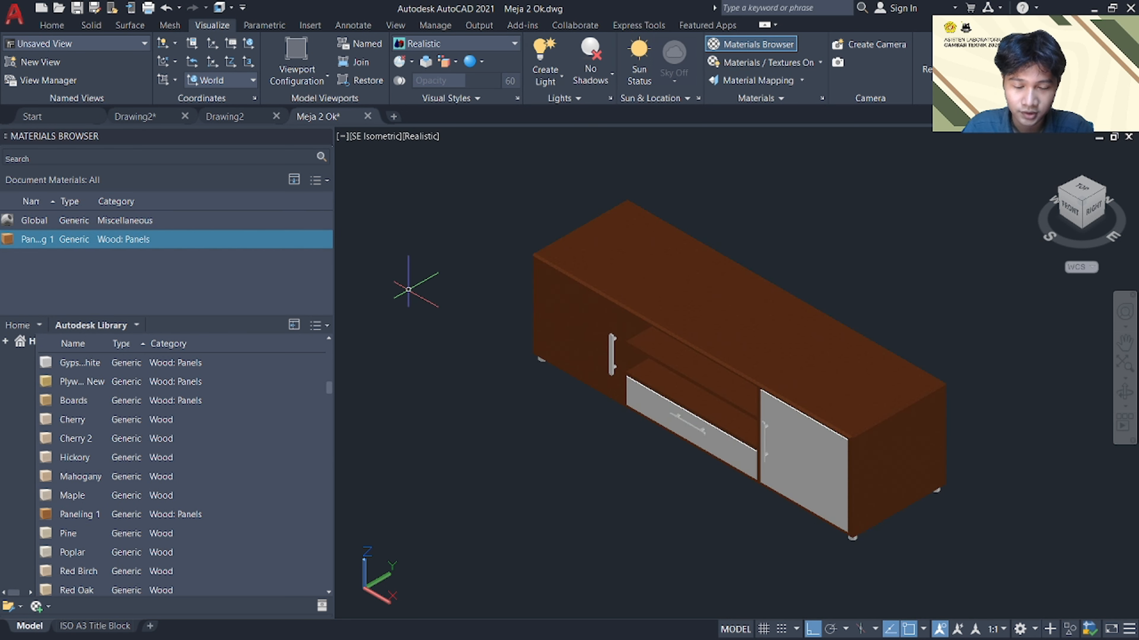
{"action": "left_click", "coordinate": [767, 426]}
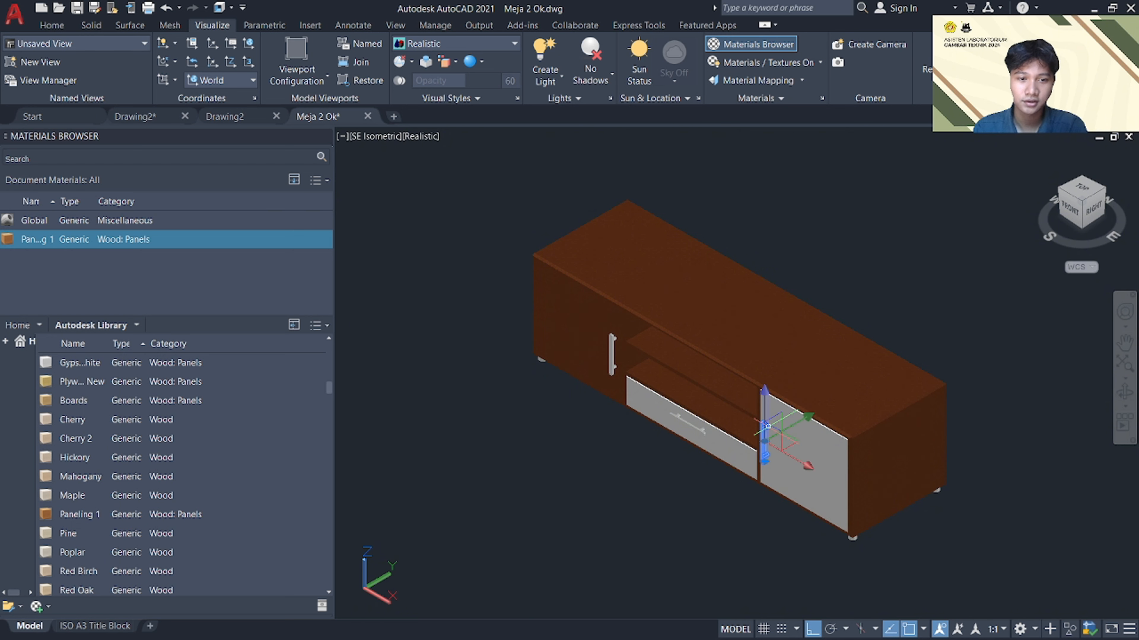
{"action": "left_click", "coordinate": [804, 448]}
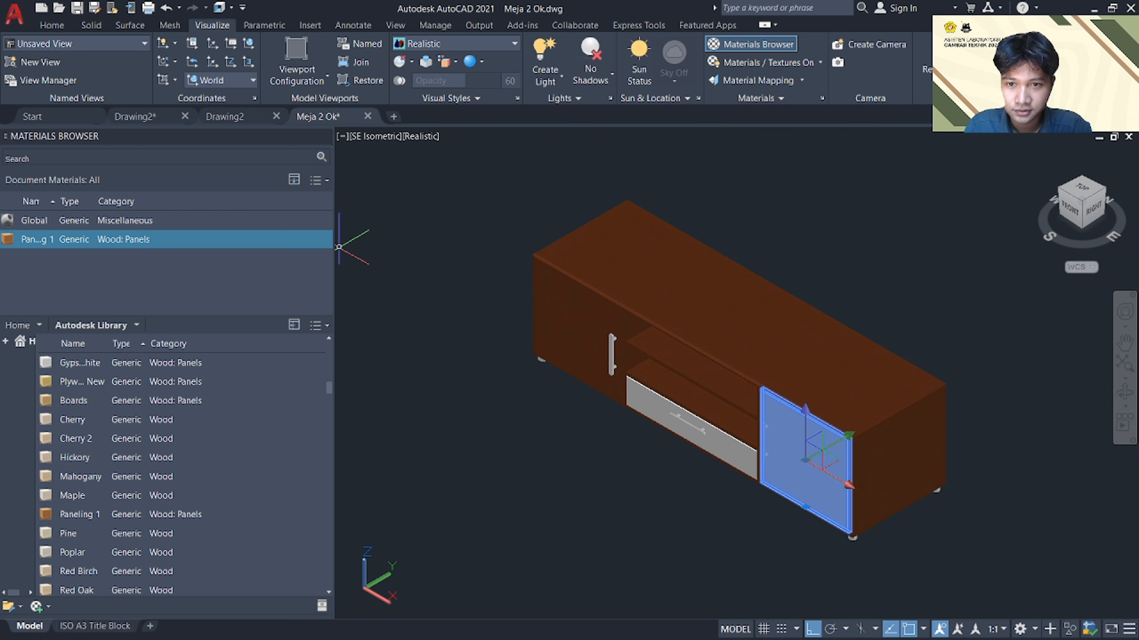
{"action": "left_click", "coordinate": [323, 239]}
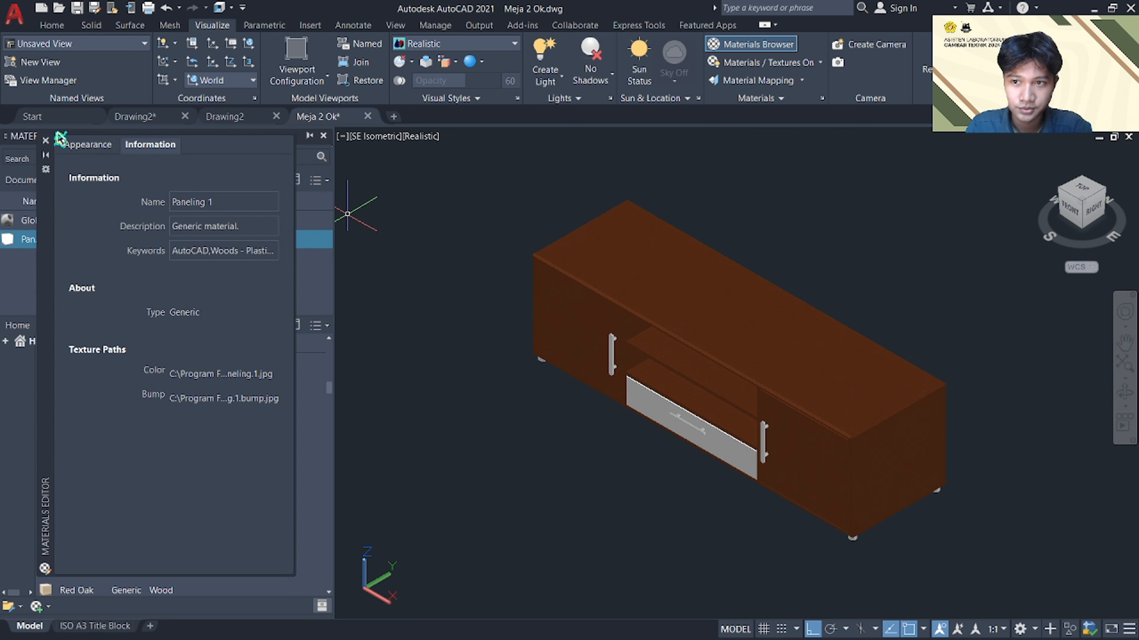
{"action": "left_click", "coordinate": [45, 141]}
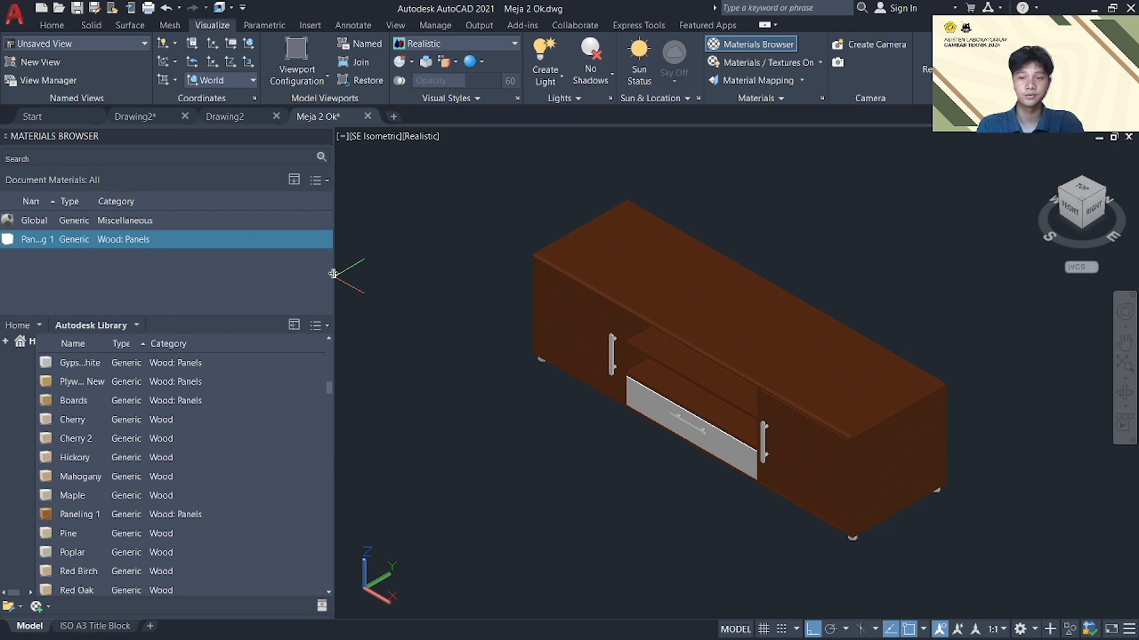
Find the metallic paint Satin - Brown in the Autodesk Library and add it to the document materials
{"action": "scroll", "coordinate": [310, 396], "scroll_direction": "down", "scroll_amount": 3}
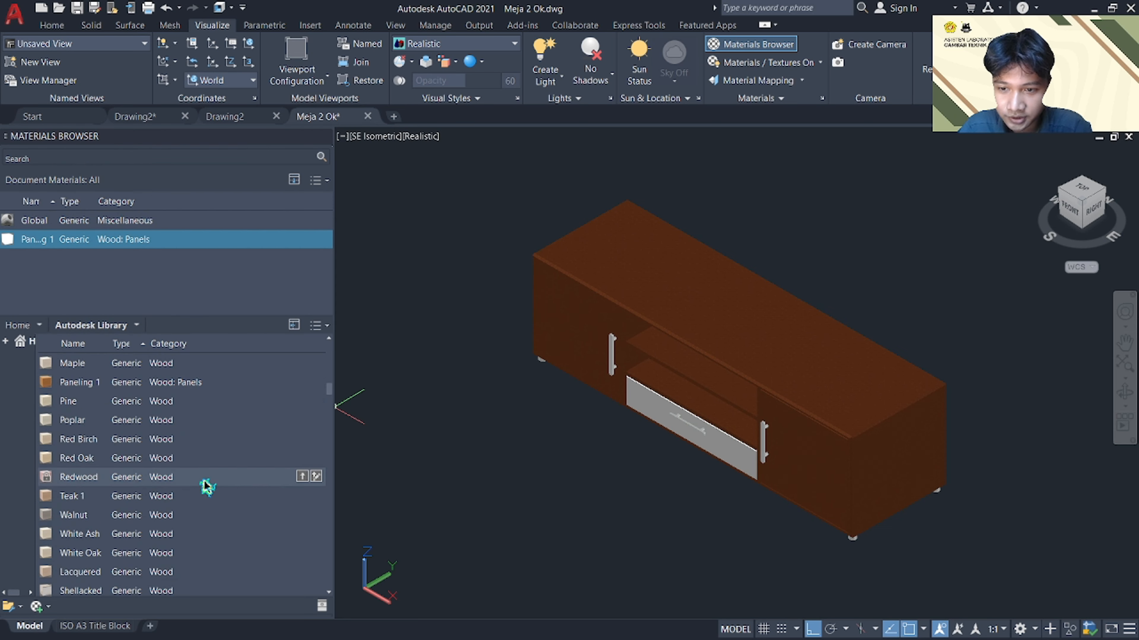
{"action": "scroll", "coordinate": [205, 486], "scroll_direction": "down", "scroll_amount": 10}
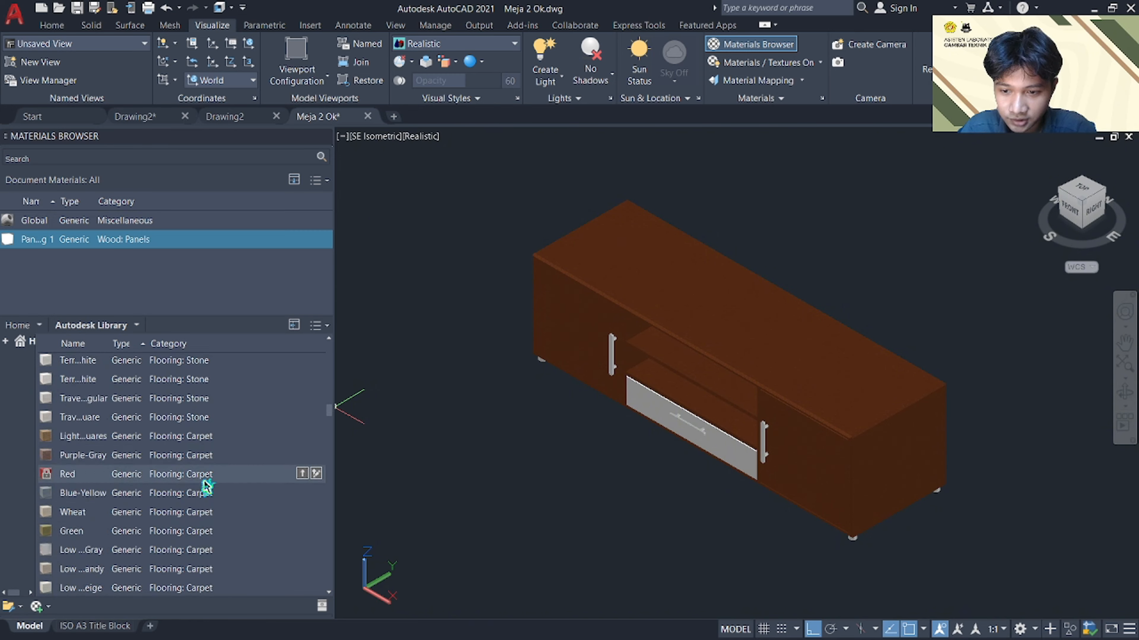
{"action": "scroll", "coordinate": [205, 486], "scroll_direction": "down", "scroll_amount": 15}
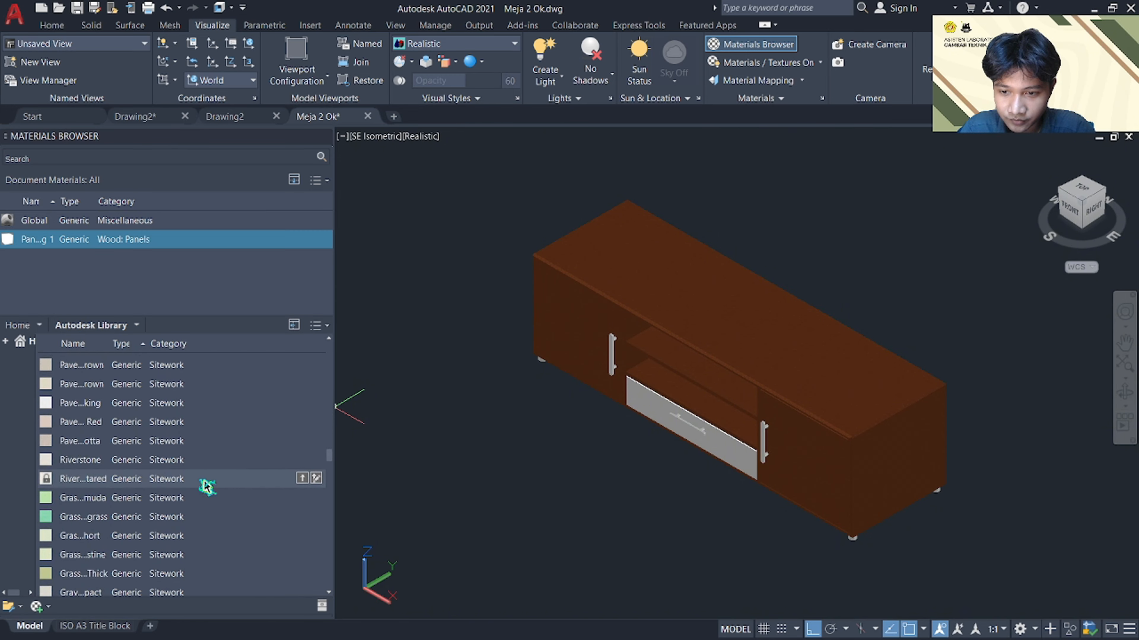
{"action": "scroll", "coordinate": [206, 487], "scroll_direction": "down", "scroll_amount": 15}
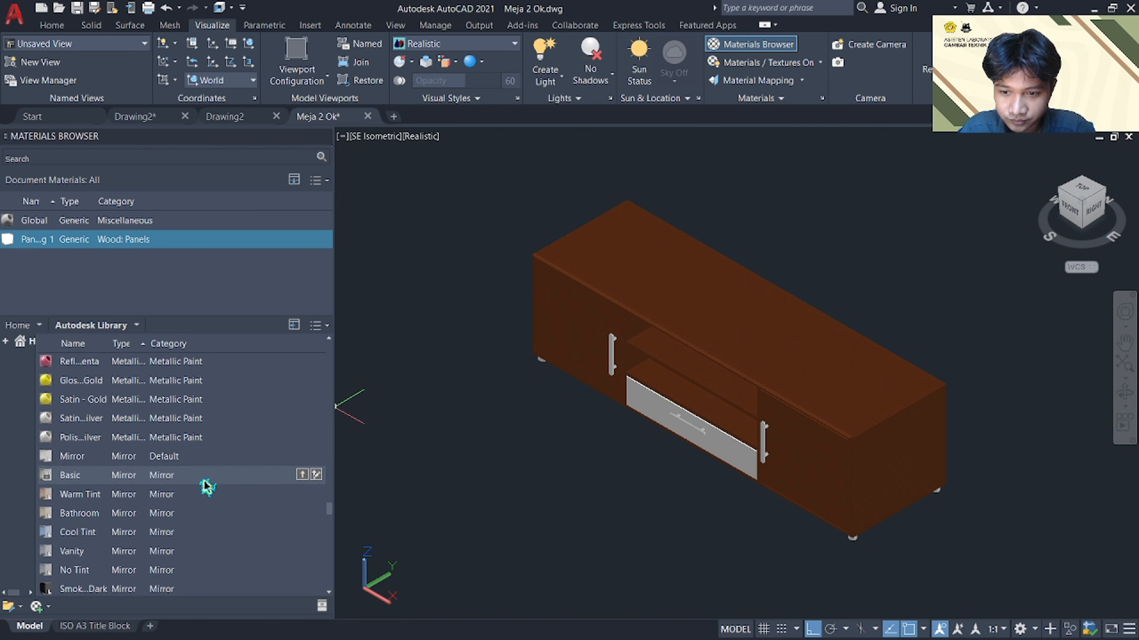
{"action": "scroll", "coordinate": [206, 487], "scroll_direction": "up", "scroll_amount": 5}
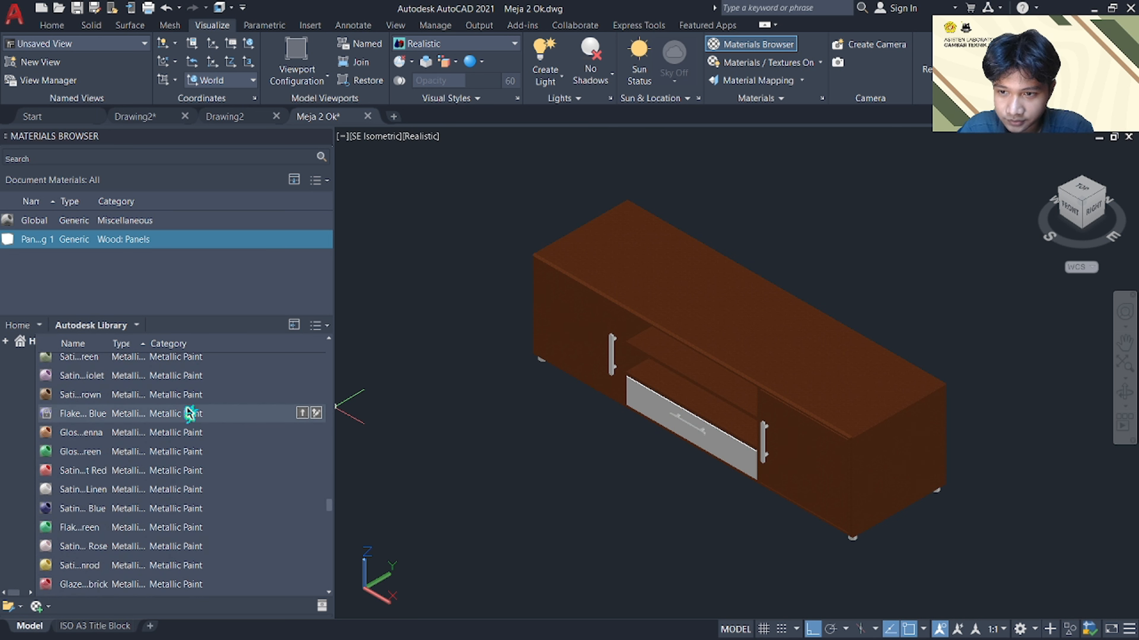
{"action": "scroll", "coordinate": [190, 413], "scroll_direction": "up", "scroll_amount": 3}
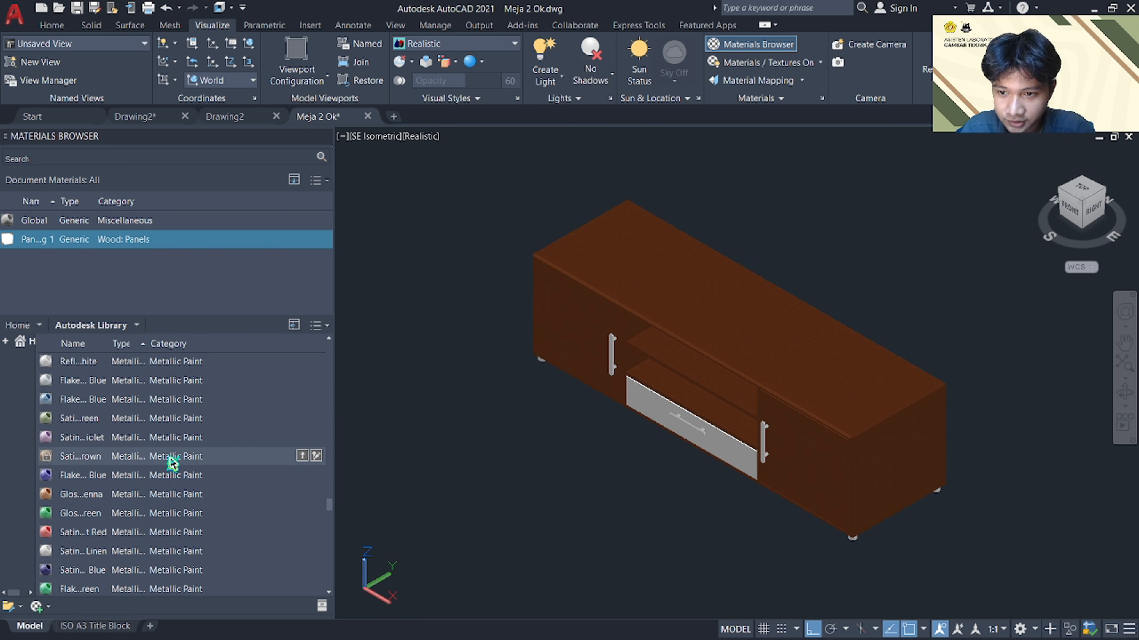
{"action": "left_click", "coordinate": [302, 457]}
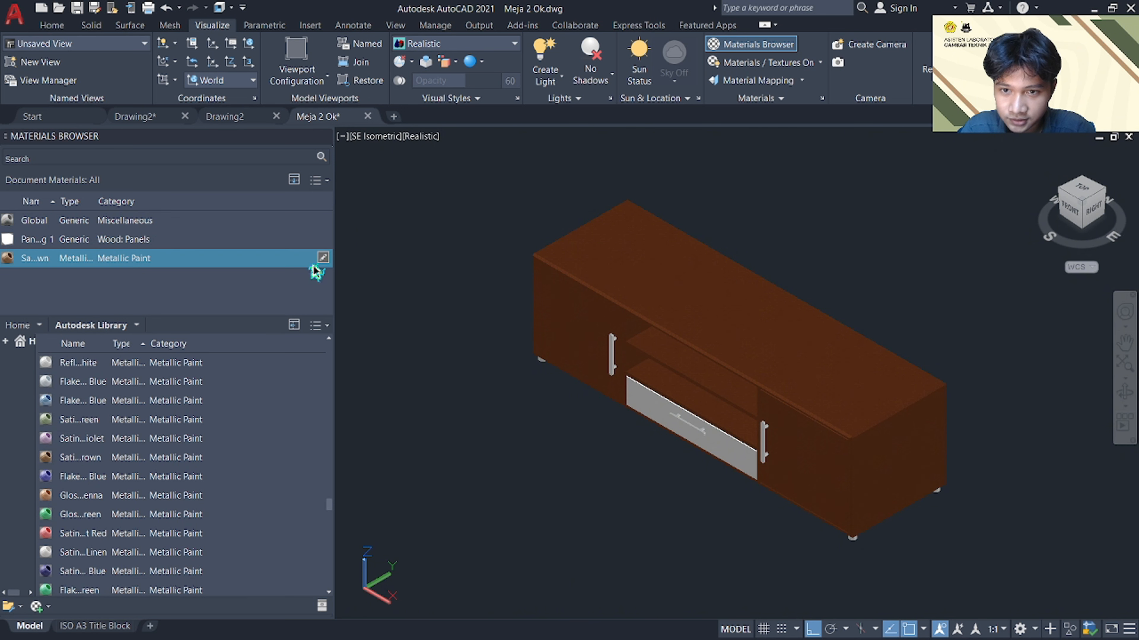
{"action": "left_click_drag", "start_coordinate": [277, 261], "coordinate": [609, 350]}
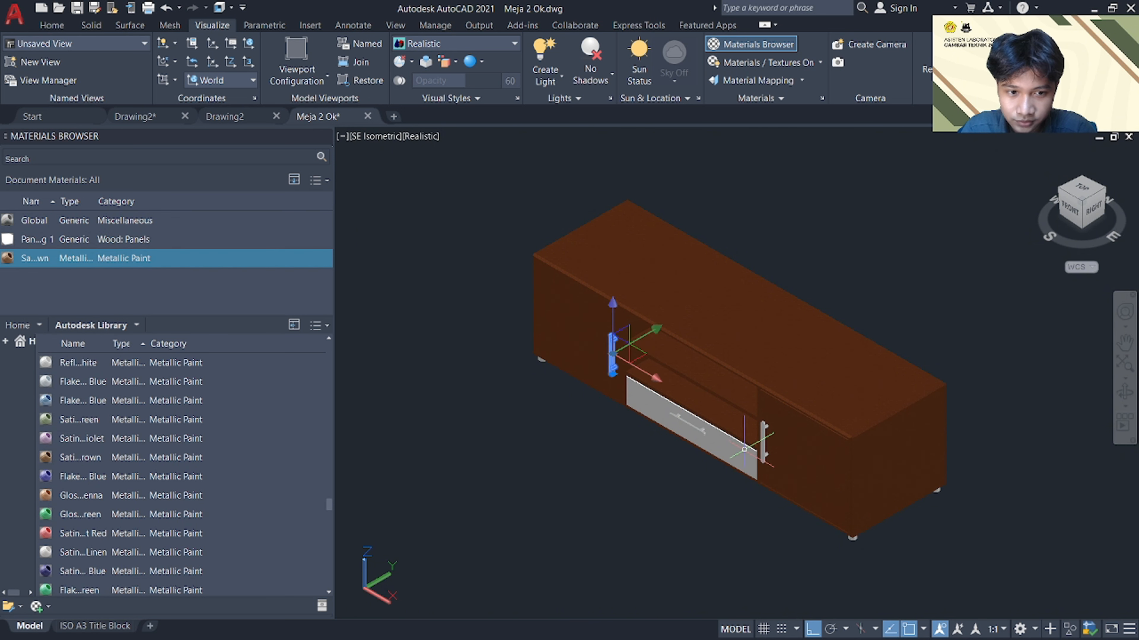
{"action": "left_click", "coordinate": [789, 458]}
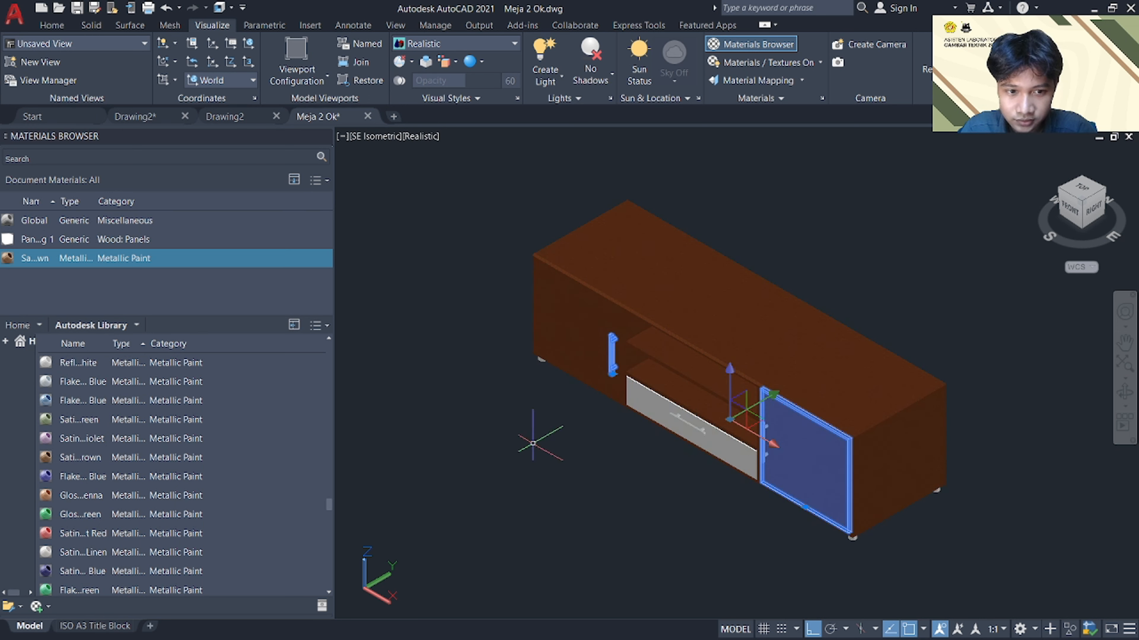
{"action": "key", "text": "Escape"}
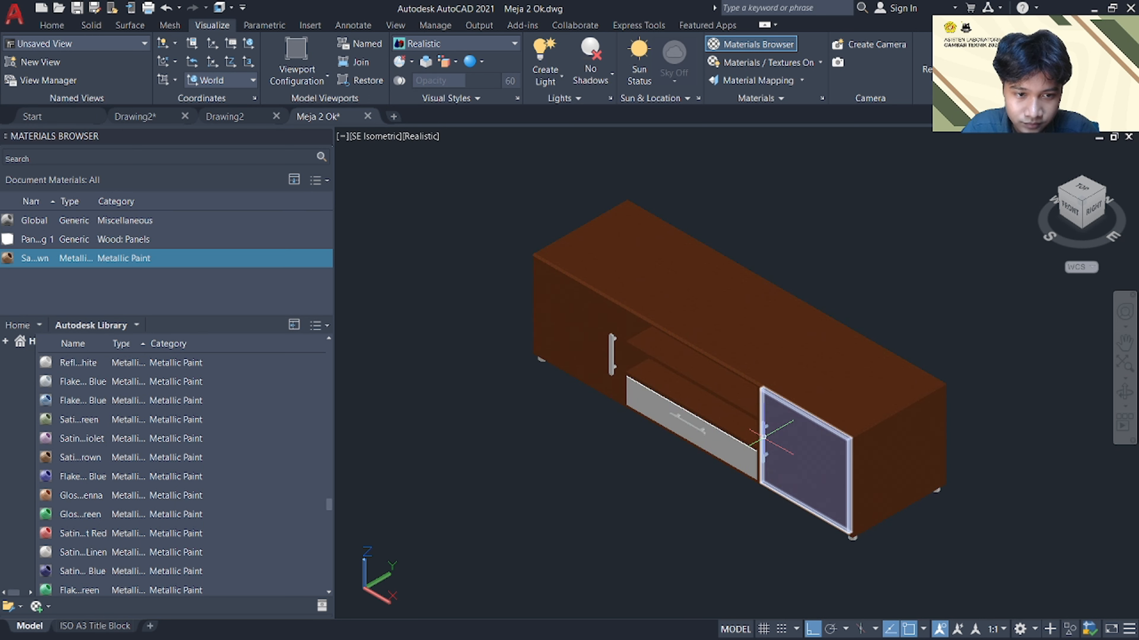
Assign the Satin - Brown metallic paint to the handles of both cabinet doors
{"action": "scroll", "coordinate": [764, 440], "scroll_direction": "up", "scroll_amount": 4}
{"action": "left_click", "coordinate": [765, 433]}
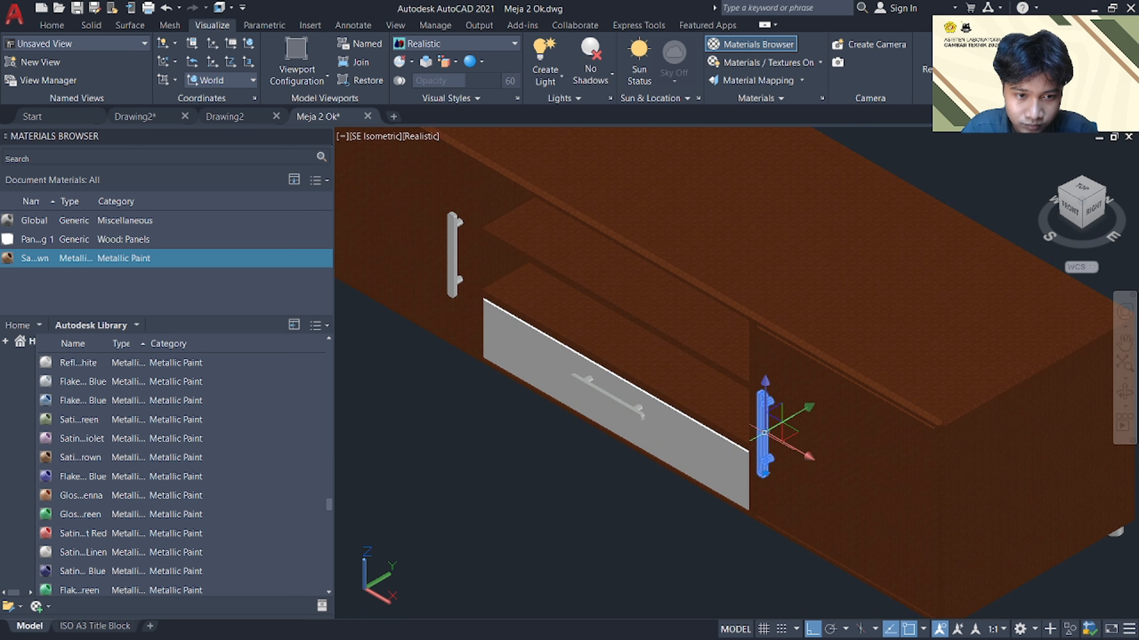
{"action": "left_click", "coordinate": [453, 256]}
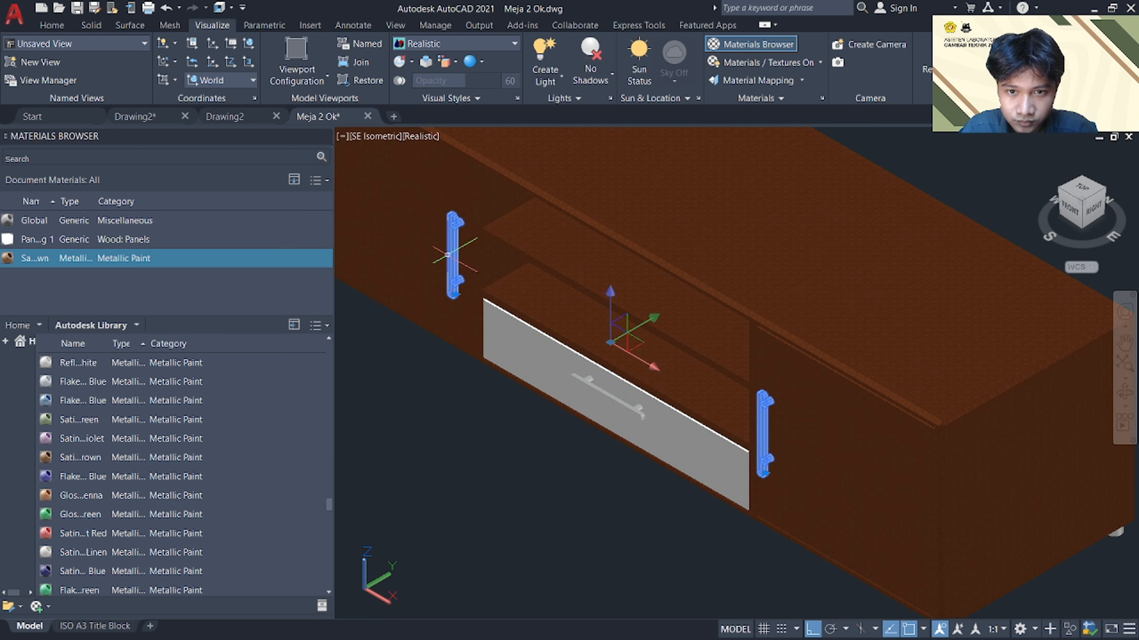
{"action": "left_click", "coordinate": [323, 258]}
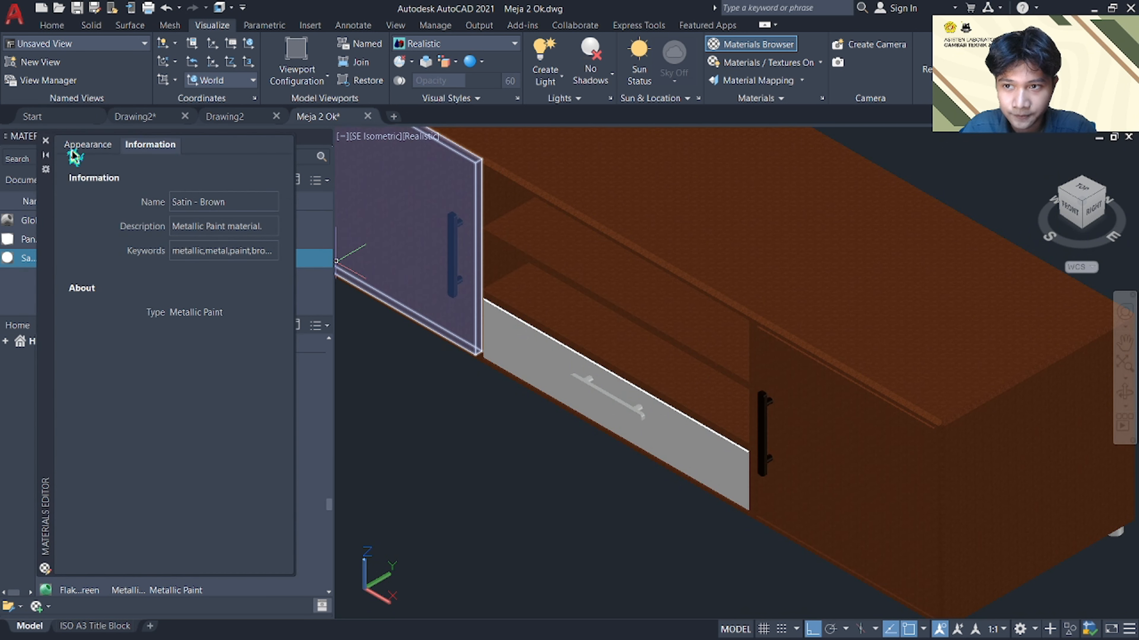
{"action": "left_click", "coordinate": [47, 140]}
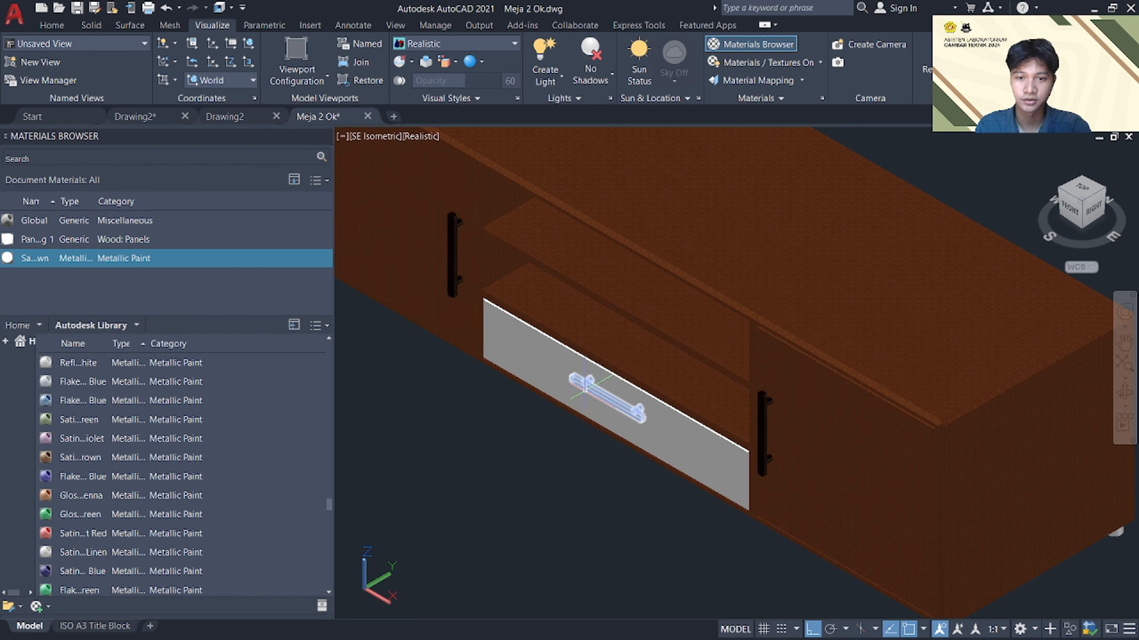
Assign the Satin - Brown metallic paint to the drawer's handle
{"action": "left_click", "coordinate": [601, 398]}
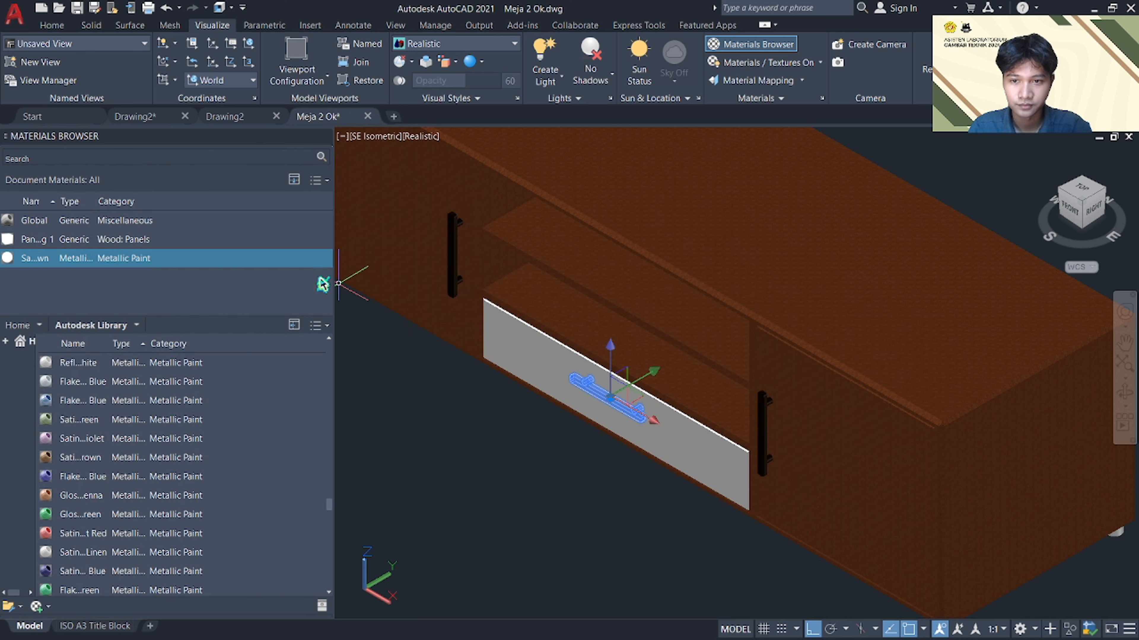
{"action": "left_click", "coordinate": [323, 262]}
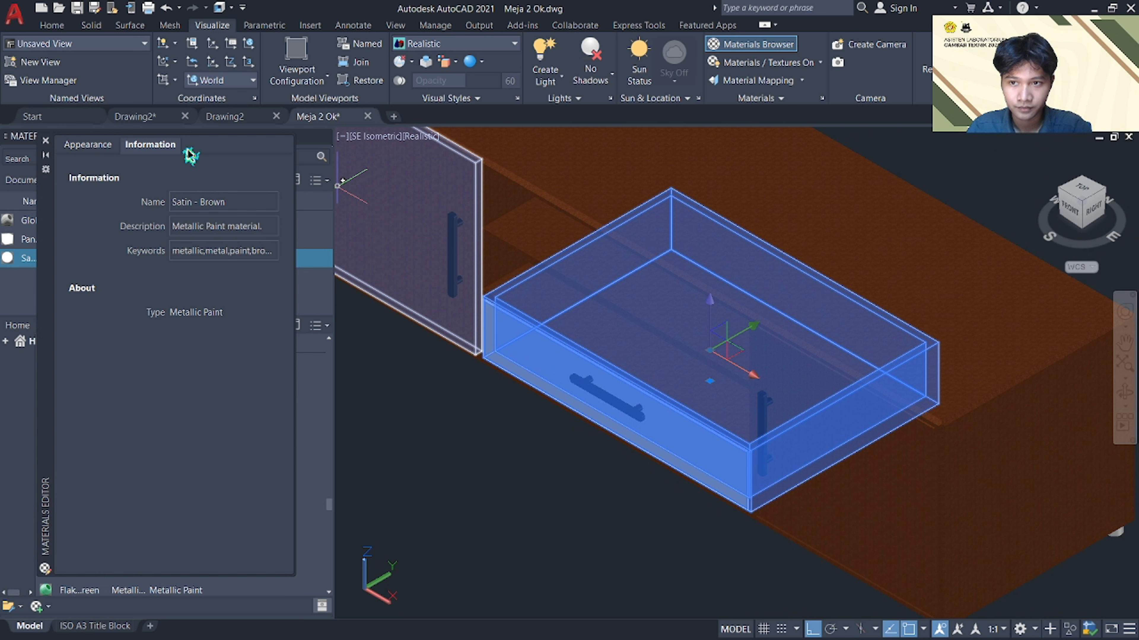
{"action": "left_click", "coordinate": [46, 141]}
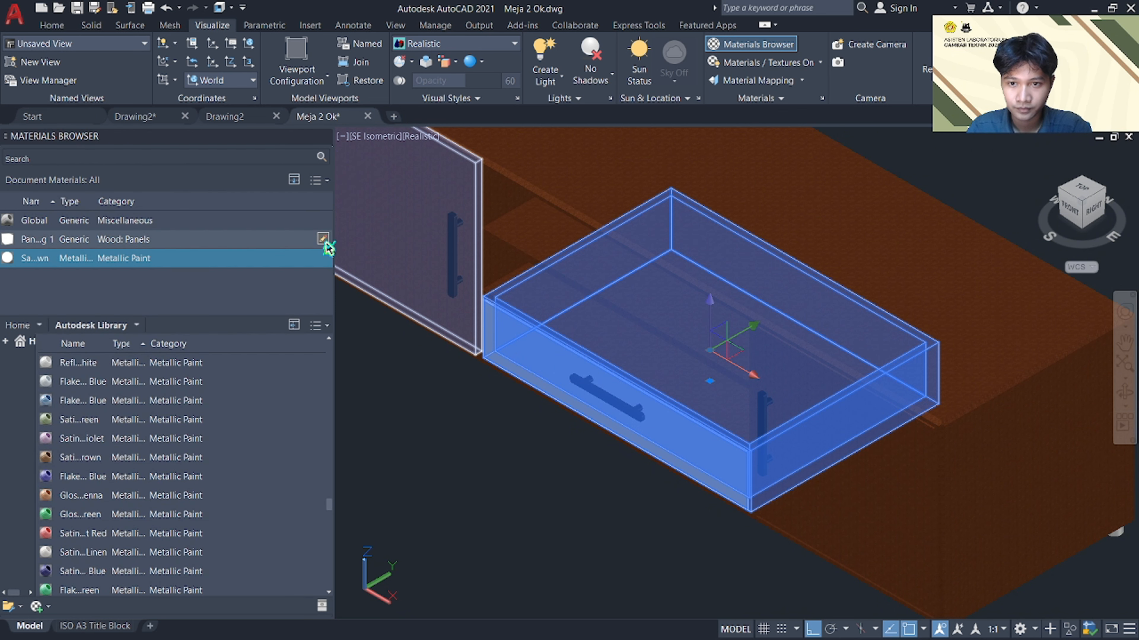
Assign Paneling 1 to the selected drawer, and close the Materials Editor and Materials Browser
{"action": "left_click", "coordinate": [323, 239]}
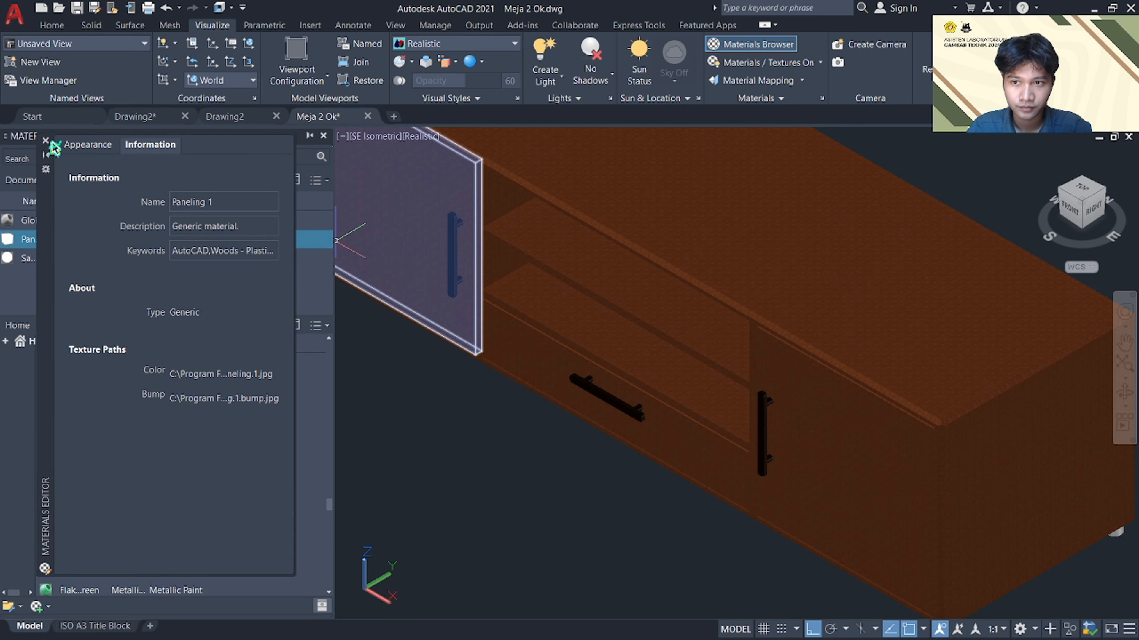
{"action": "left_click", "coordinate": [46, 140]}
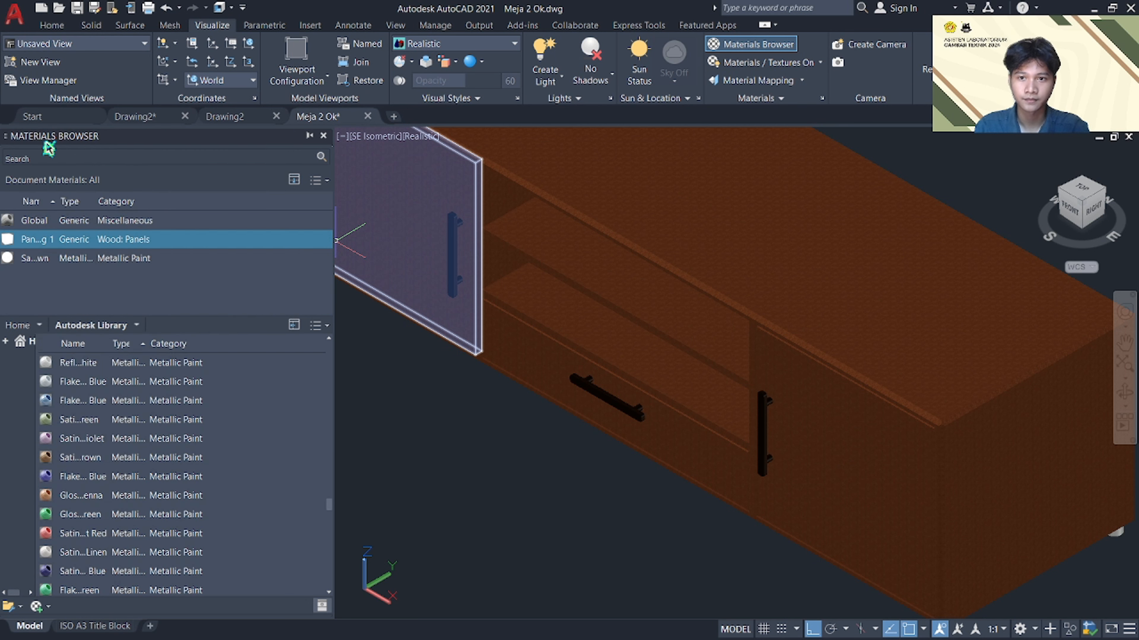
{"action": "left_click", "coordinate": [324, 136]}
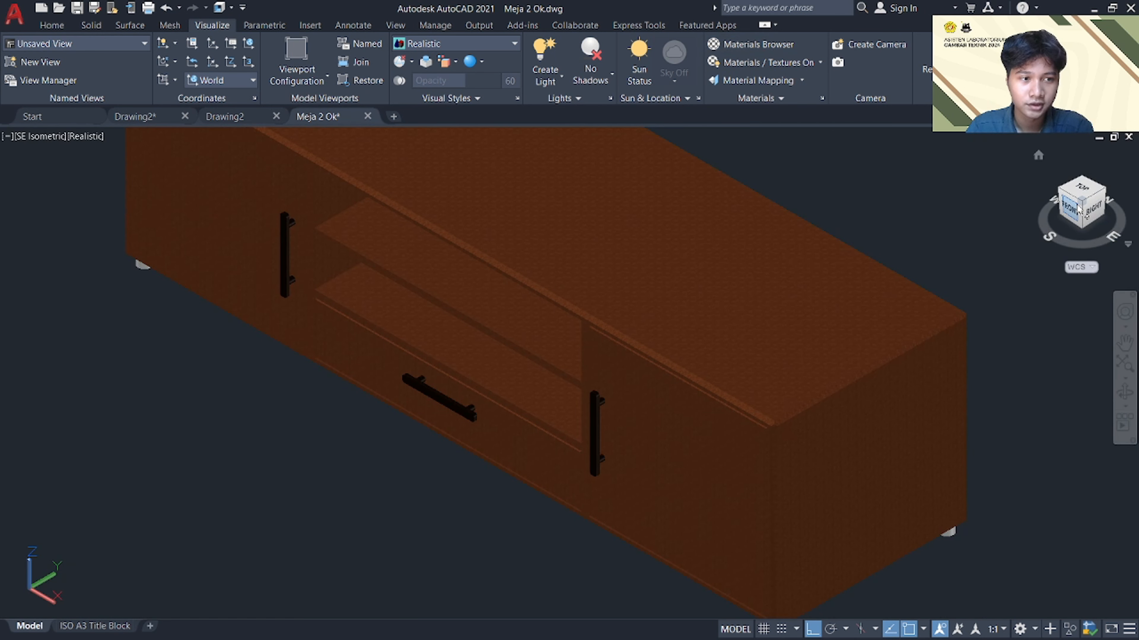
{"action": "left_click", "coordinate": [1084, 210]}
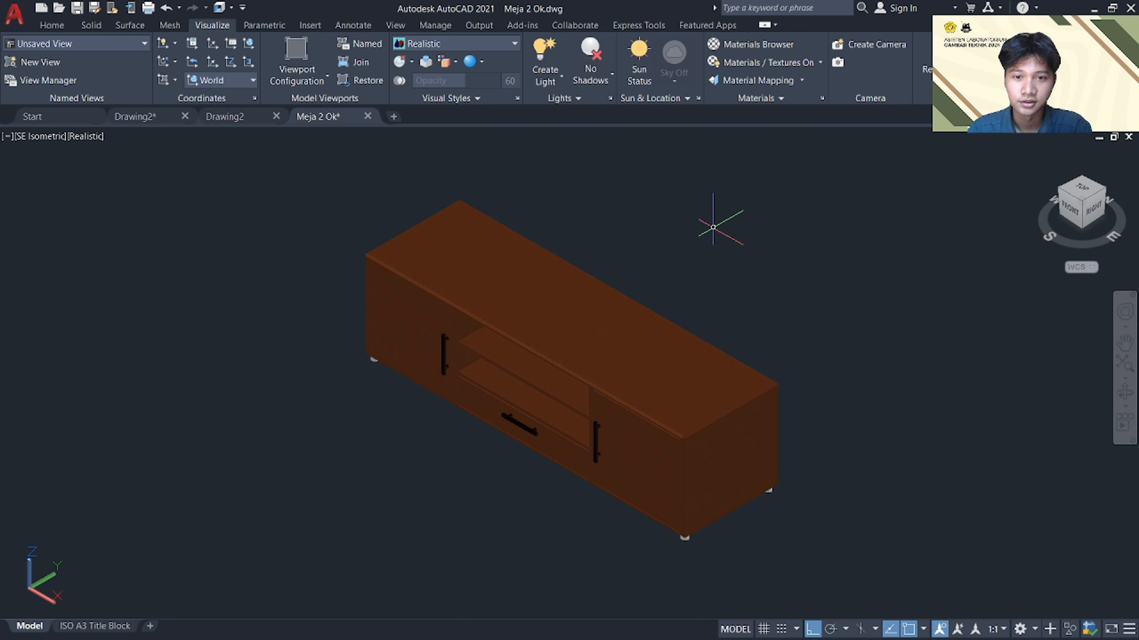
{"action": "left_click", "coordinate": [555, 80]}
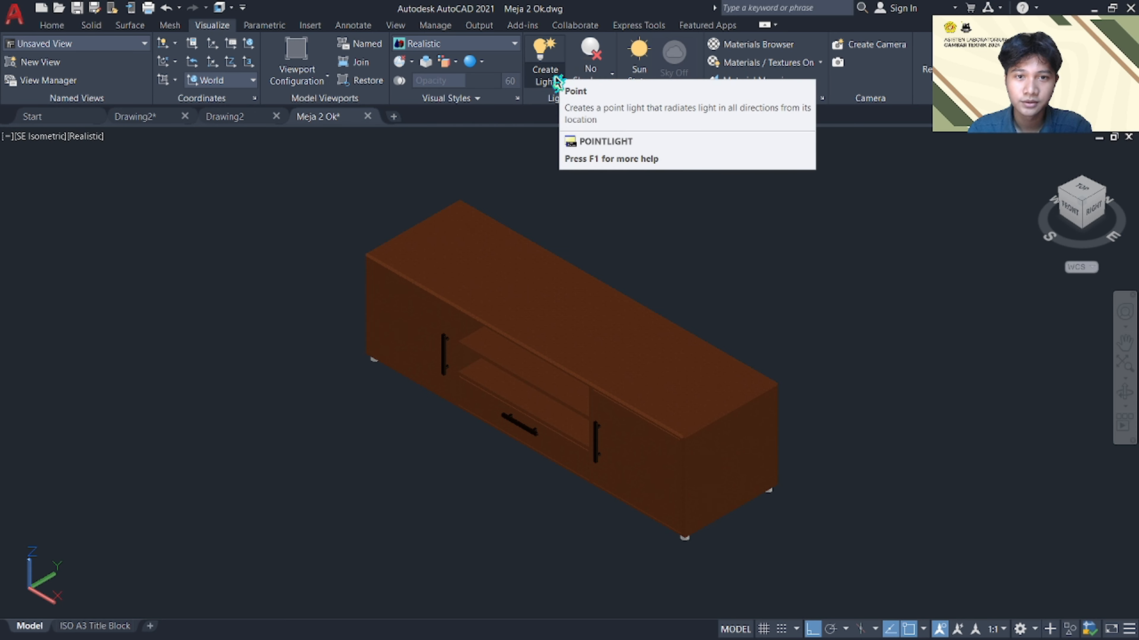
{"action": "left_click", "coordinate": [557, 82]}
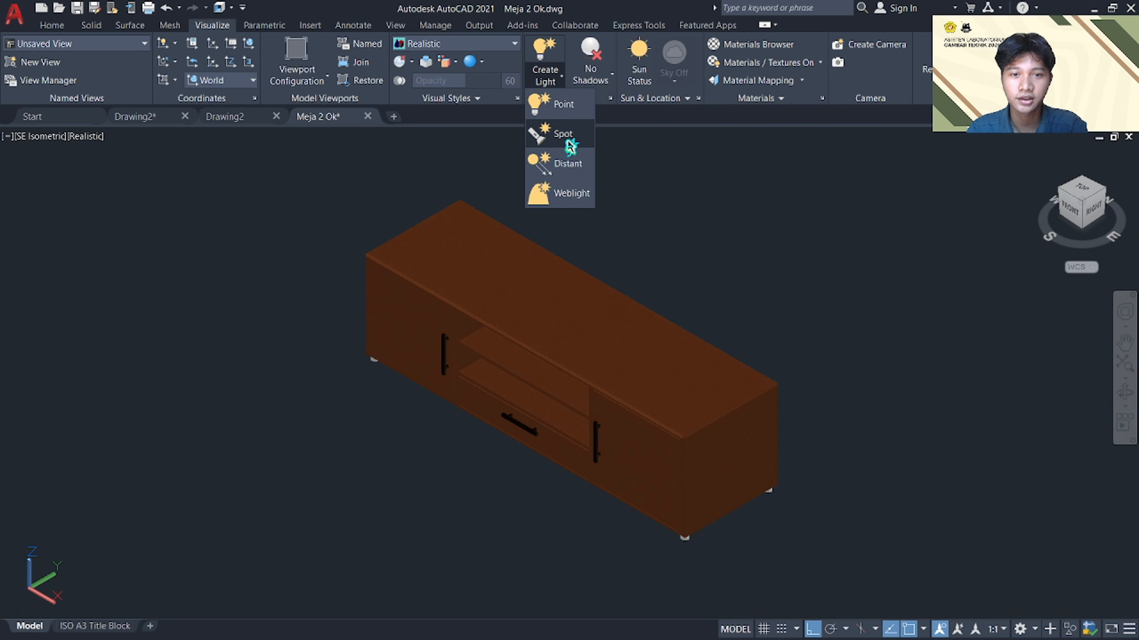
{"action": "left_click", "coordinate": [565, 110]}
{"action": "left_click", "coordinate": [632, 314]}
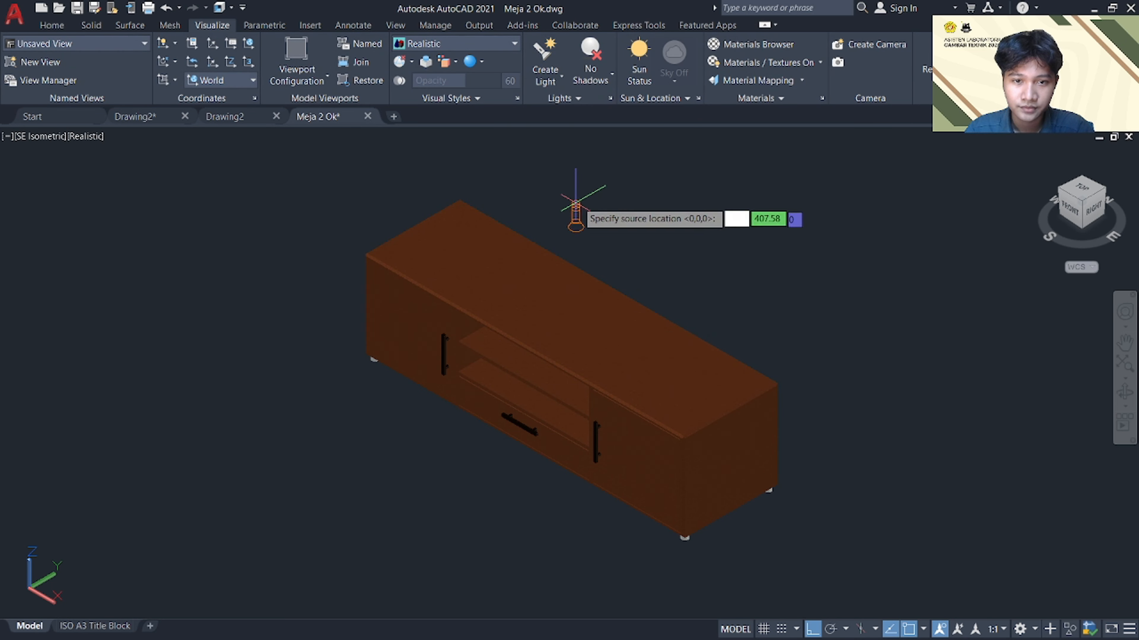
{"action": "key", "text": "Escape"}
Draw a vertical guide line rising from the middle of the cabinet top's front edge to above the cabinet
{"action": "type", "text": "l"}
{"action": "key", "text": "Return"}
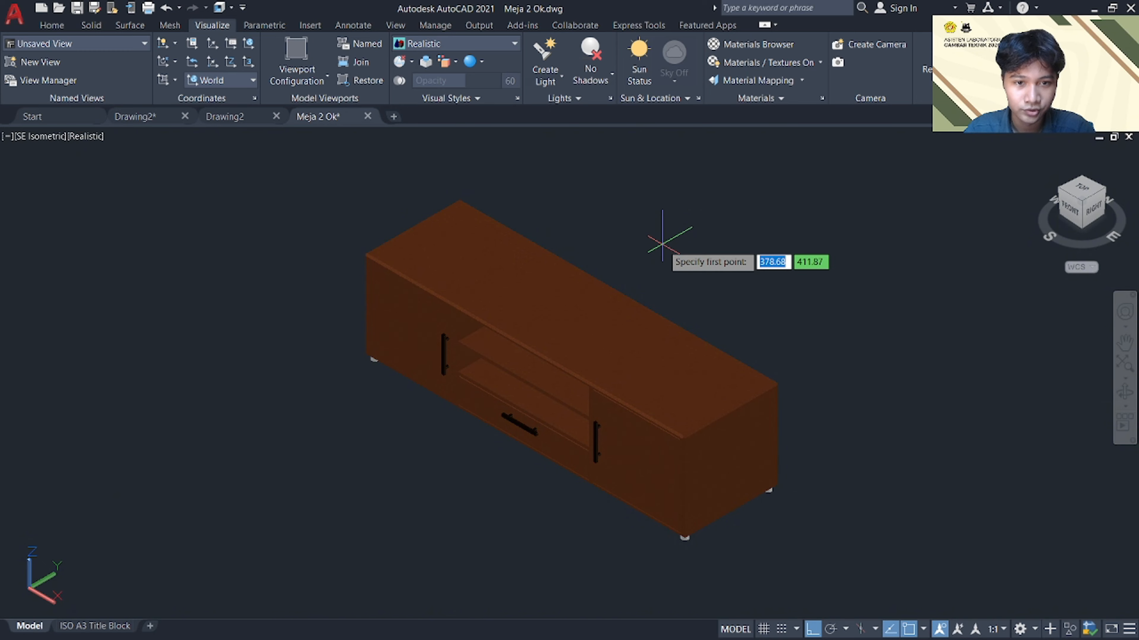
{"action": "left_click", "coordinate": [524, 345]}
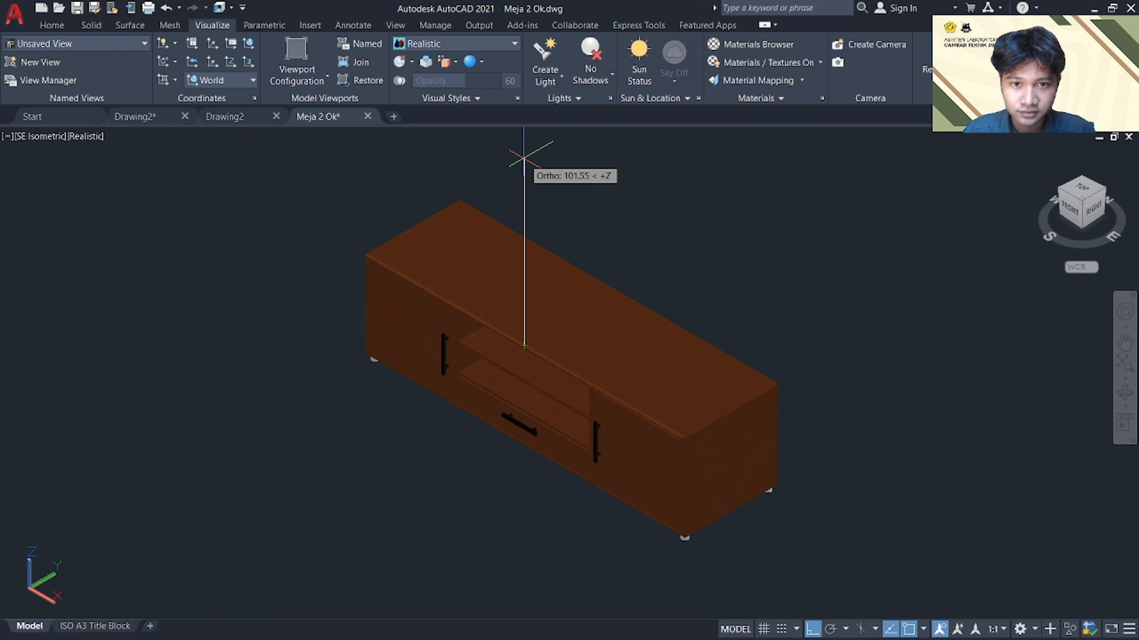
{"action": "left_click", "coordinate": [524, 146]}
{"action": "scroll", "coordinate": [672, 282], "scroll_direction": "down", "scroll_amount": 2}
{"action": "key", "text": "super"}
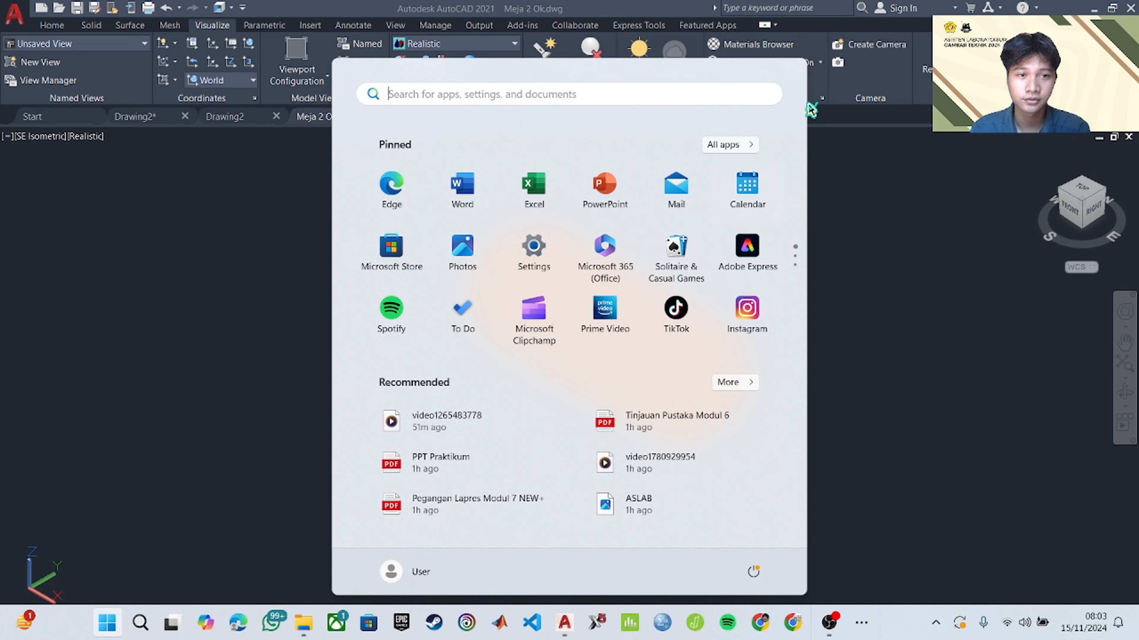
{"action": "key", "text": "super"}
{"action": "key", "text": "Escape"}
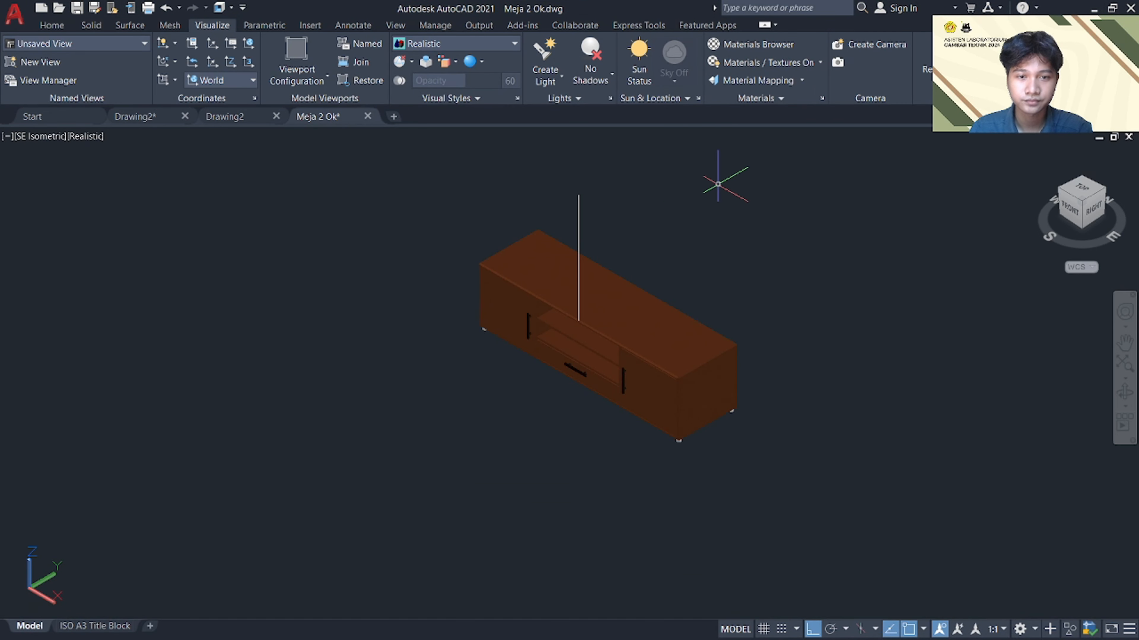
{"action": "left_click", "coordinate": [548, 62]}
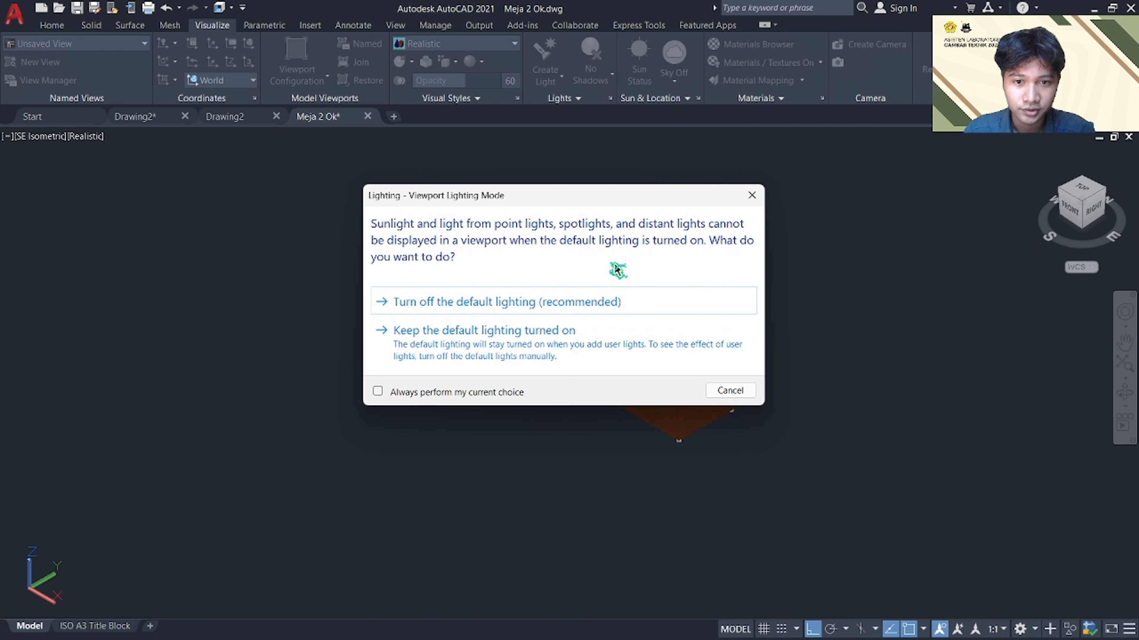
{"action": "left_click", "coordinate": [615, 302]}
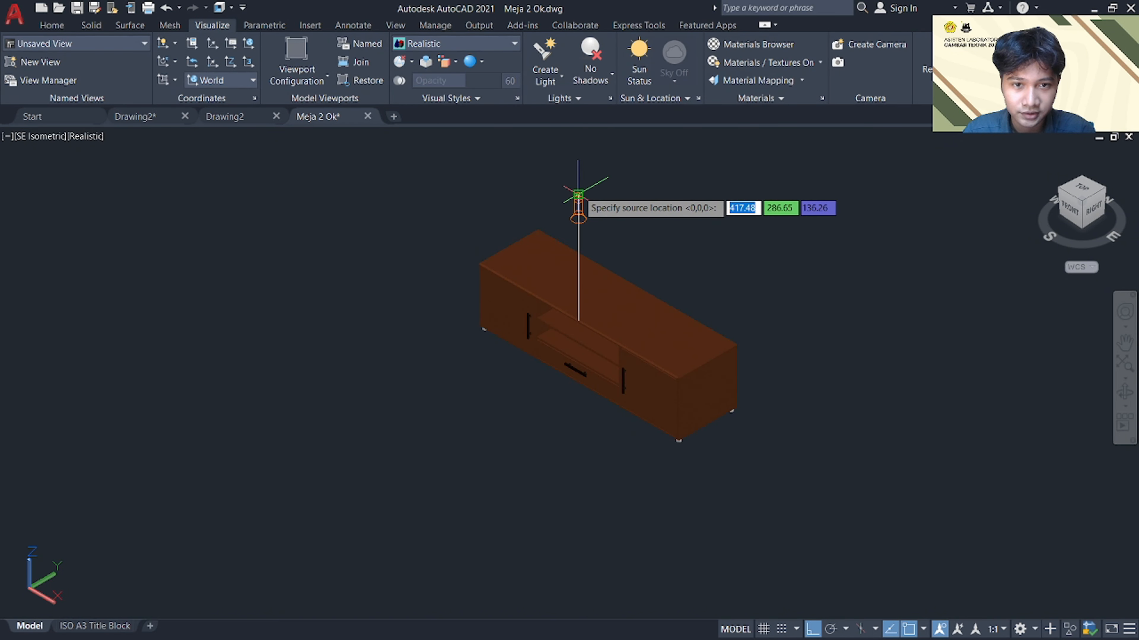
{"action": "left_click", "coordinate": [578, 195]}
{"action": "key", "text": "Escape"}
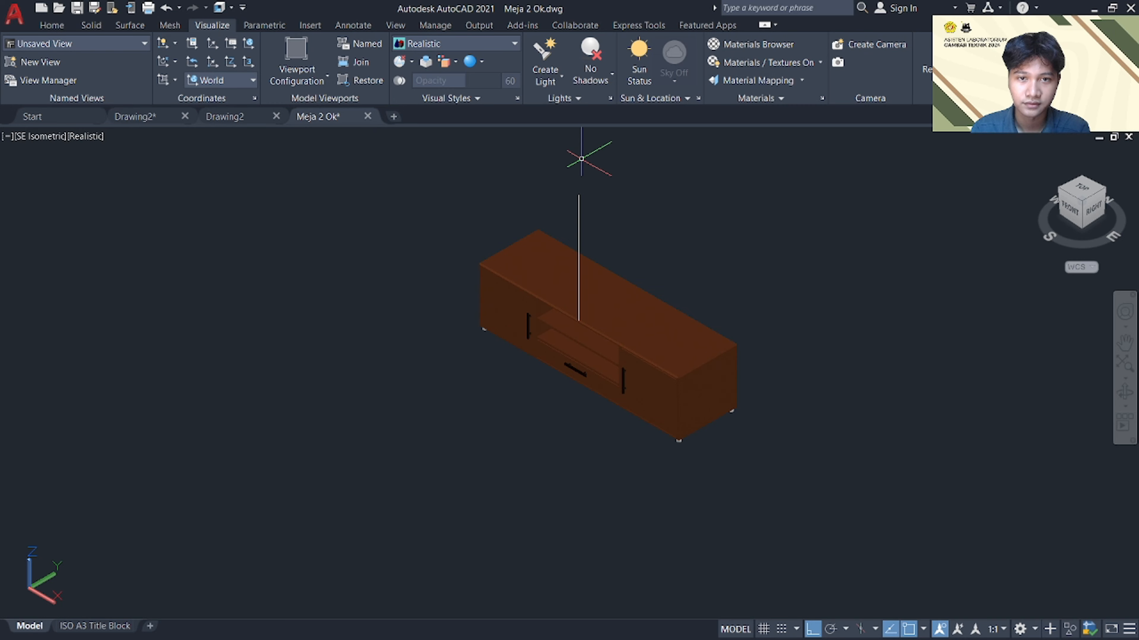
Turn off default lighting, place a spotlight at the guide line's upper end aimed straight down below the cabinet, and erase the line
{"action": "left_click", "coordinate": [548, 63]}
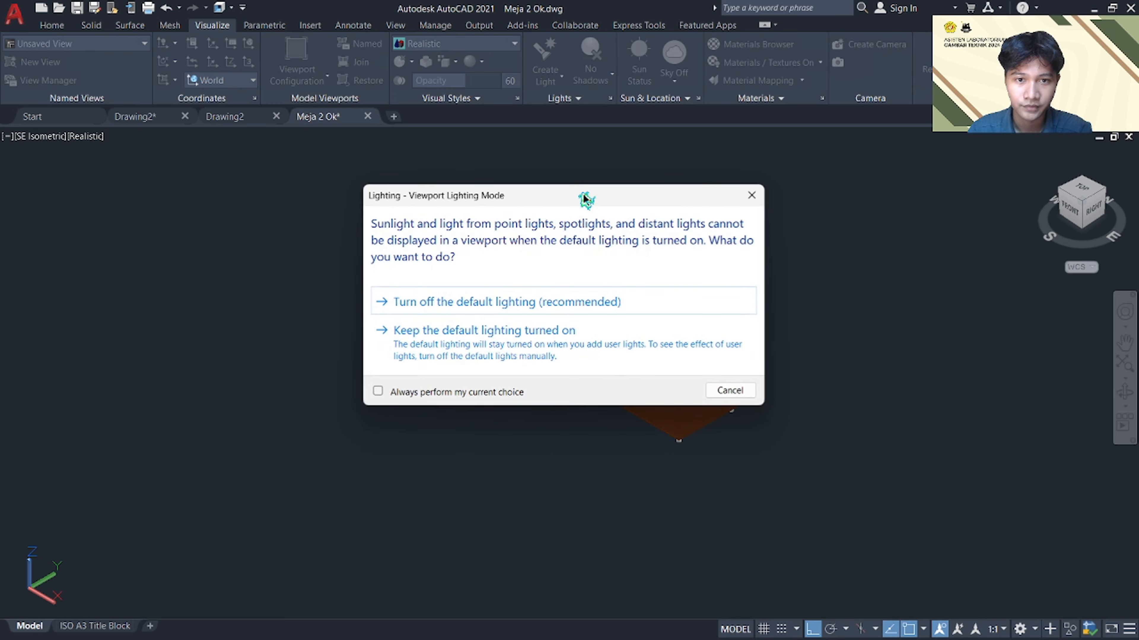
{"action": "left_click", "coordinate": [649, 302]}
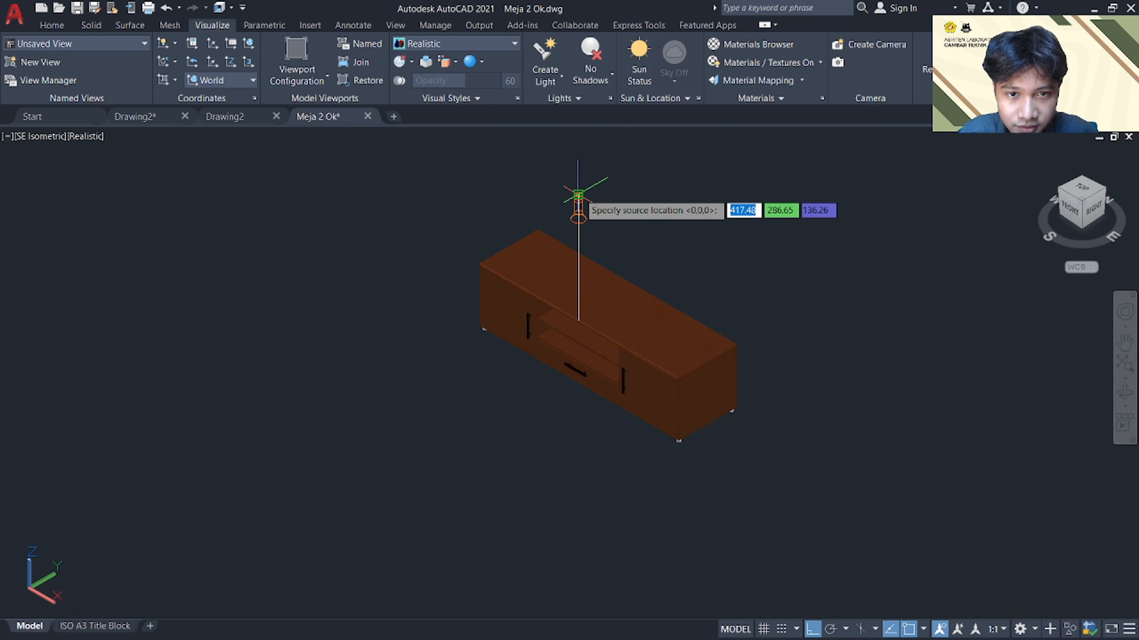
{"action": "left_click", "coordinate": [578, 195]}
{"action": "left_click", "coordinate": [580, 422]}
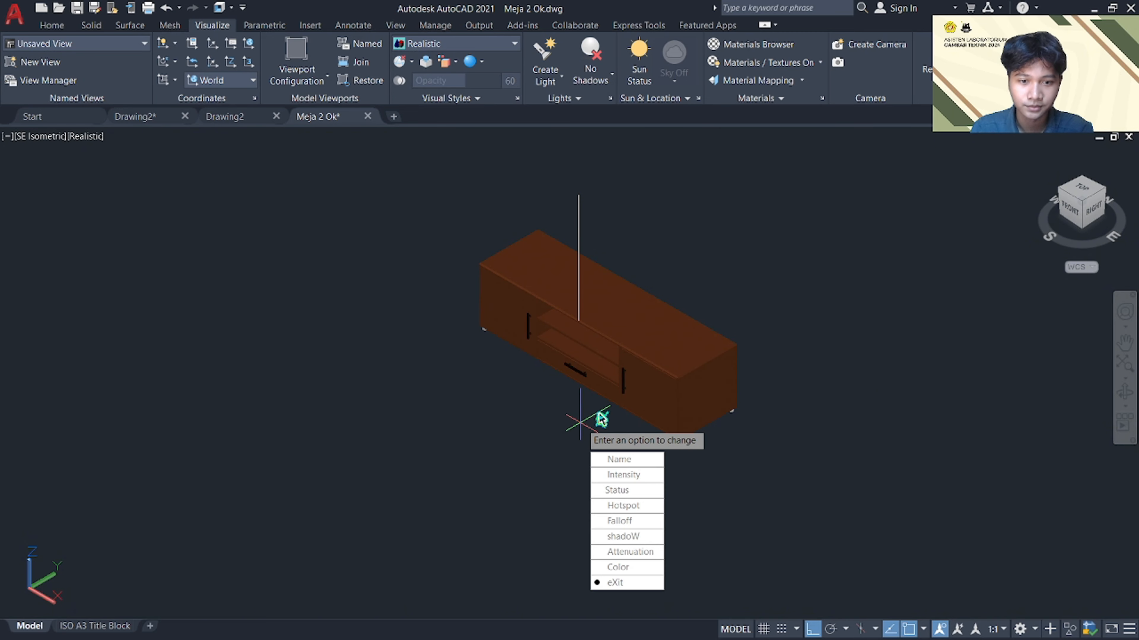
{"action": "key", "text": "Return"}
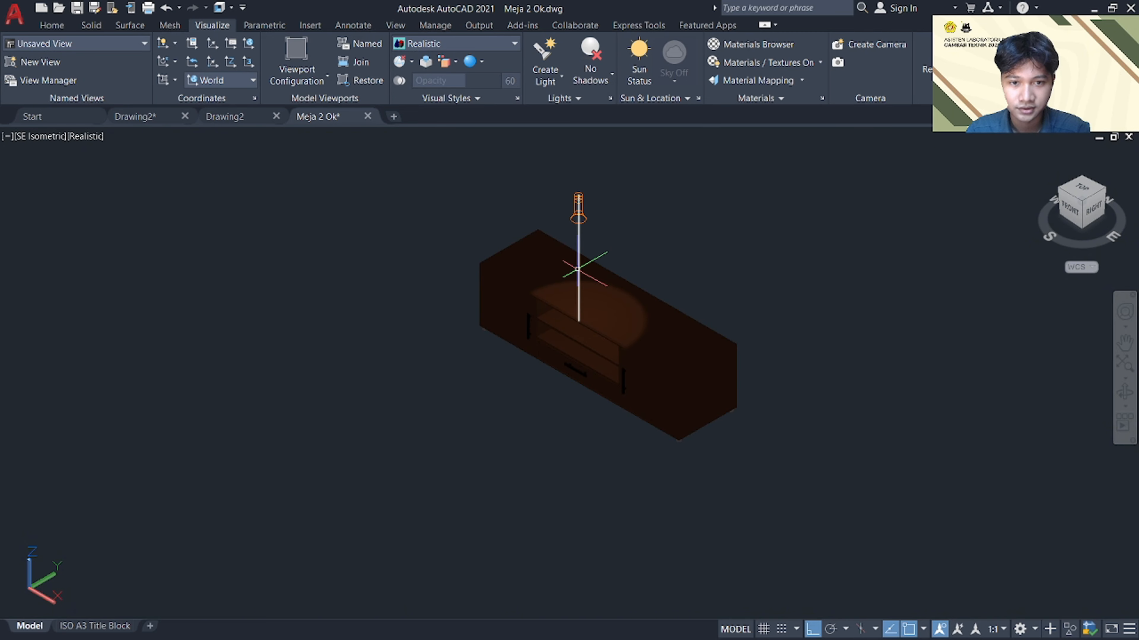
{"action": "key", "text": "Return"}
{"action": "key", "text": "Escape"}
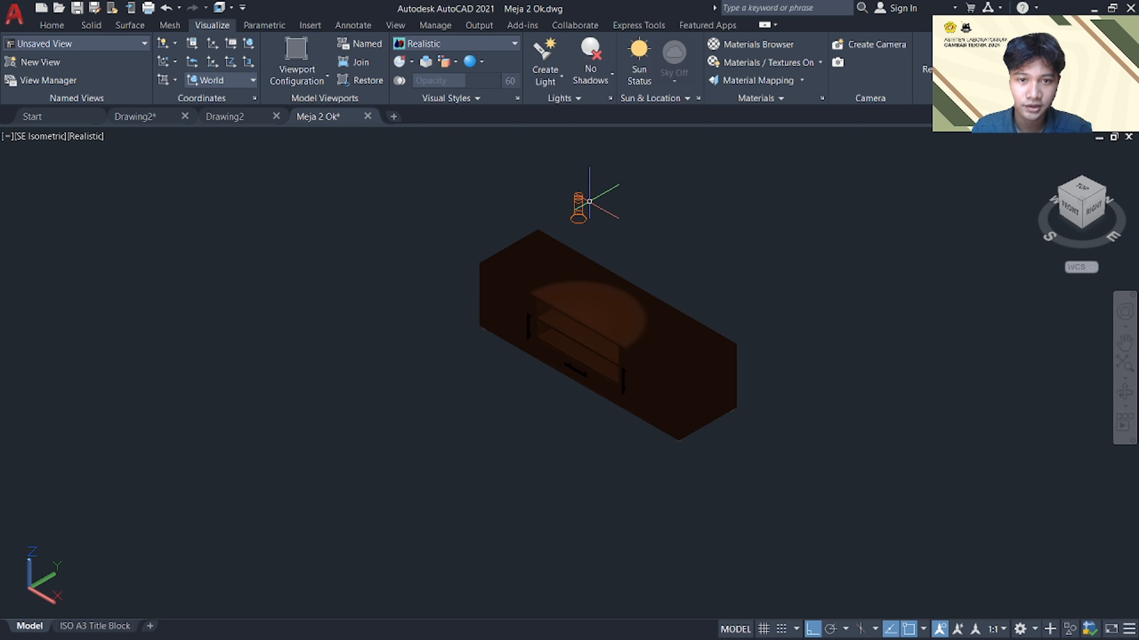
Raise the spotlight's source point vertically, higher above the cabinet
{"action": "left_click", "coordinate": [578, 208]}
{"action": "left_click", "coordinate": [579, 154]}
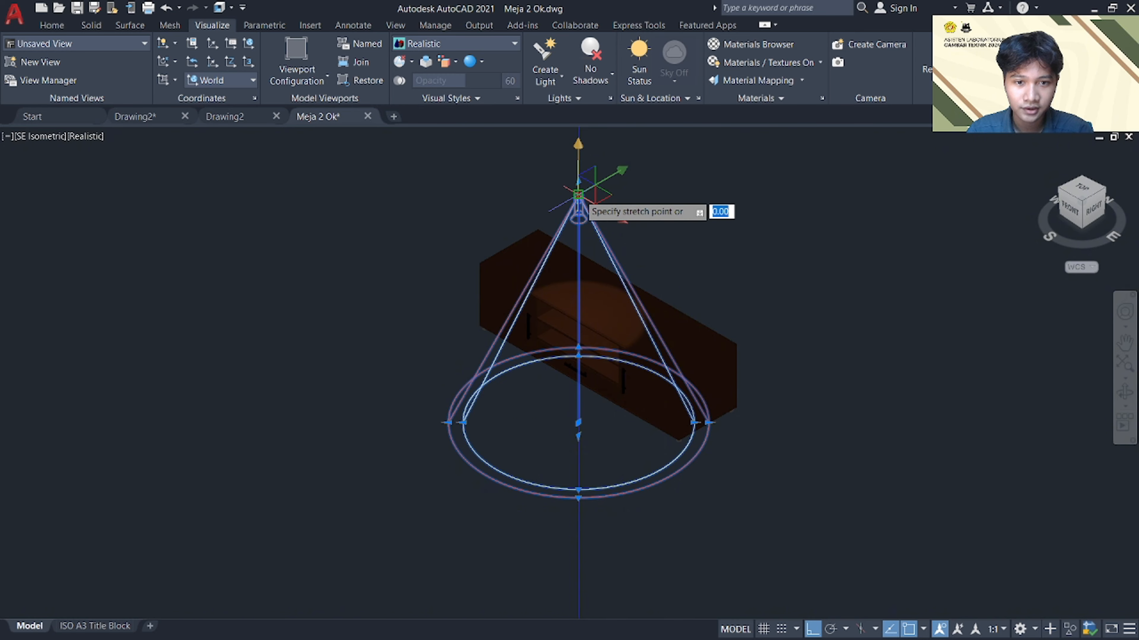
{"action": "left_click", "coordinate": [584, 137]}
{"action": "key", "text": "Escape"}
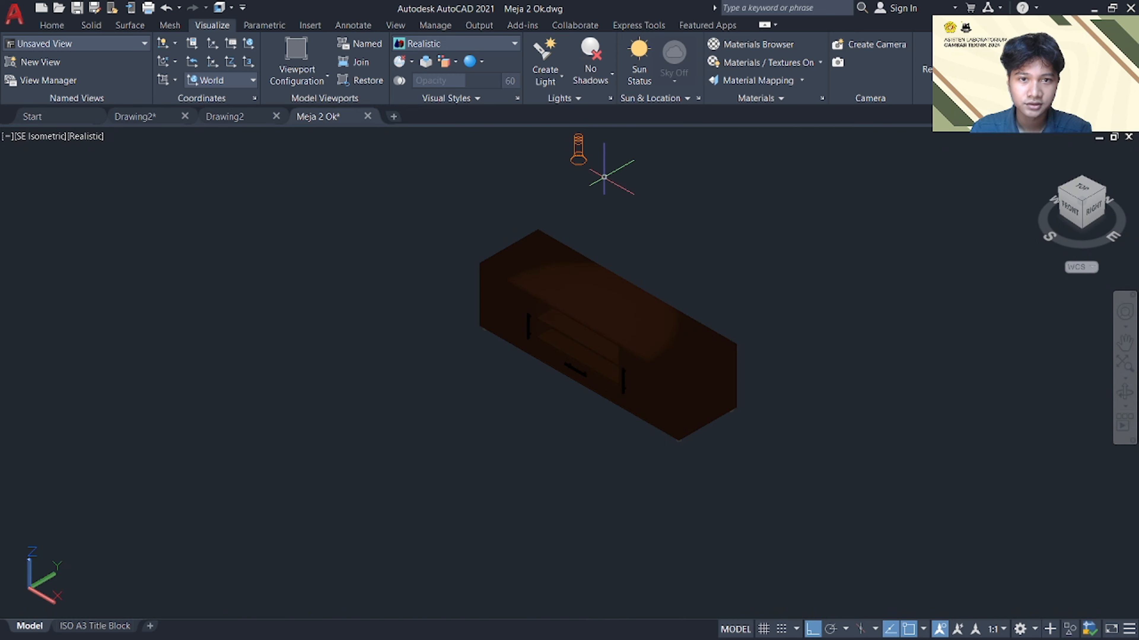
Set the lighting exposure to 5.30 and the white balance to 8566
{"action": "left_click", "coordinate": [586, 101]}
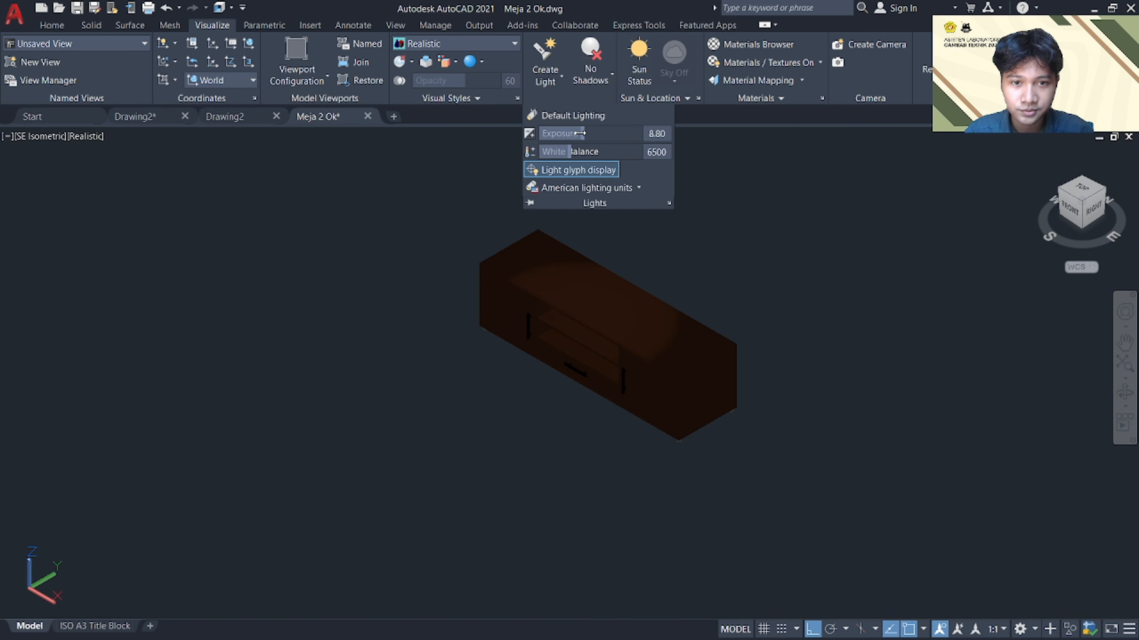
{"action": "left_click_drag", "start_coordinate": [583, 133], "coordinate": [564, 158]}
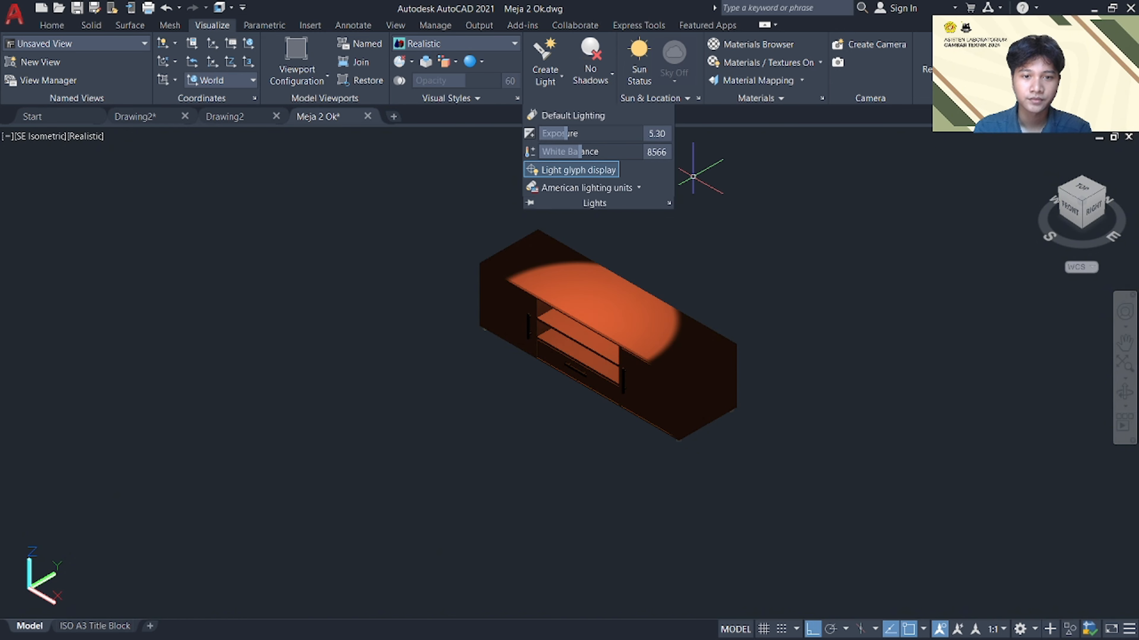
Widen the spotlight's outer falloff cone well beyond the cabinet so its light spreads over the whole cabinet top
{"action": "left_click", "coordinate": [572, 147]}
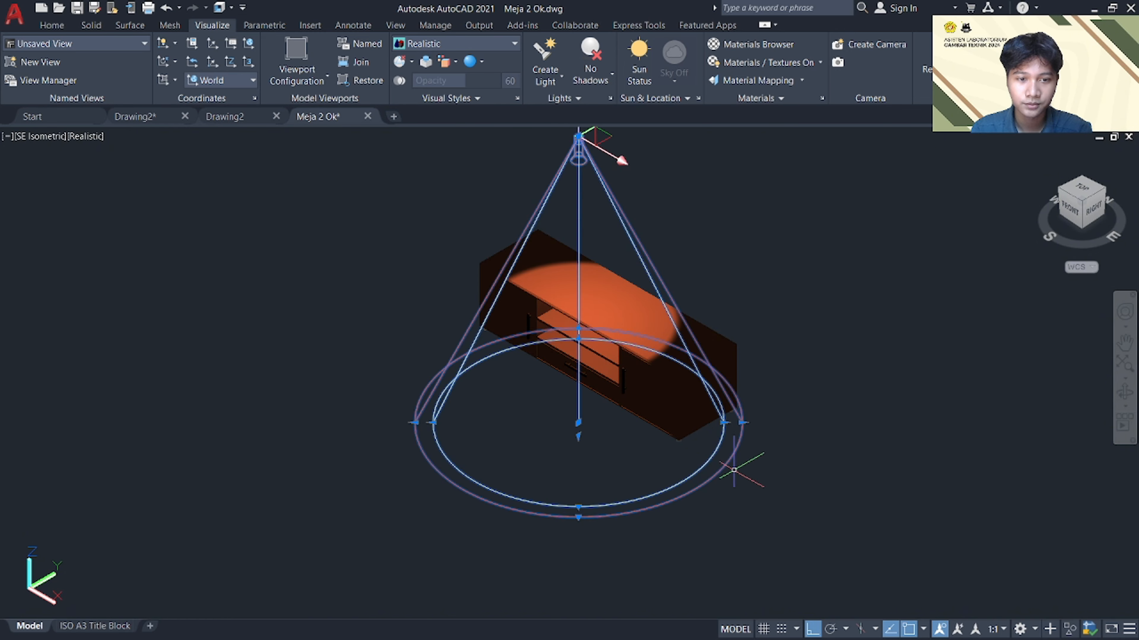
{"action": "mouse_move", "coordinate": [579, 435]}
{"action": "left_mouse_down"}
{"action": "mouse_move", "coordinate": [597, 381]}
{"action": "mouse_move", "coordinate": [701, 423]}
{"action": "left_mouse_up"}
{"action": "key", "text": "Escape"}
{"action": "left_click", "coordinate": [578, 151]}
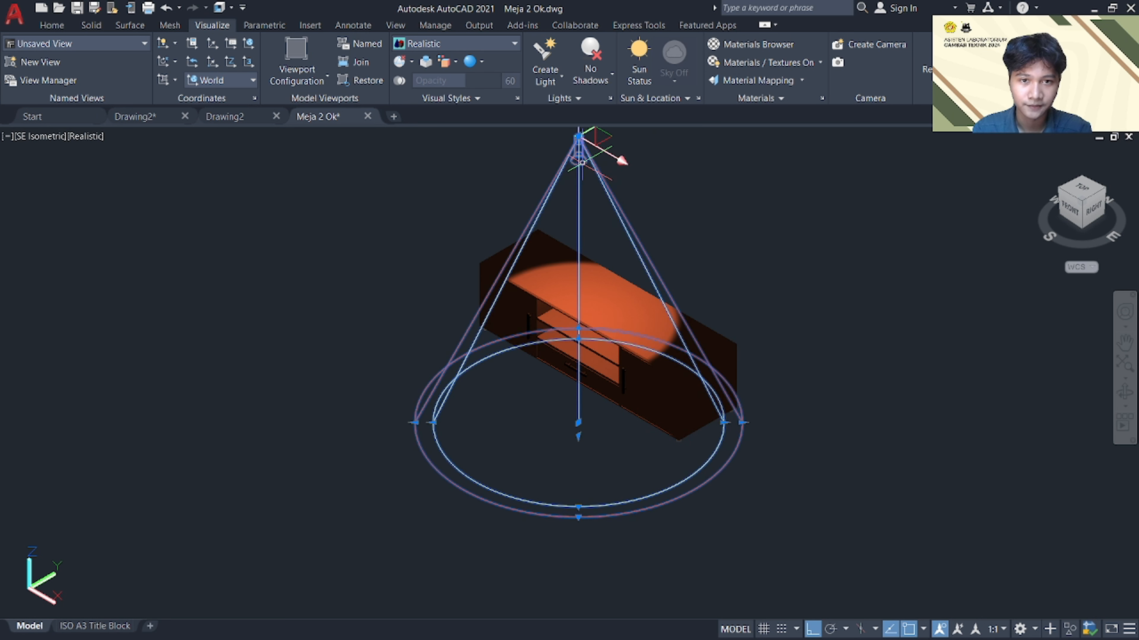
{"action": "left_click", "coordinate": [737, 415]}
{"action": "left_click", "coordinate": [742, 421]}
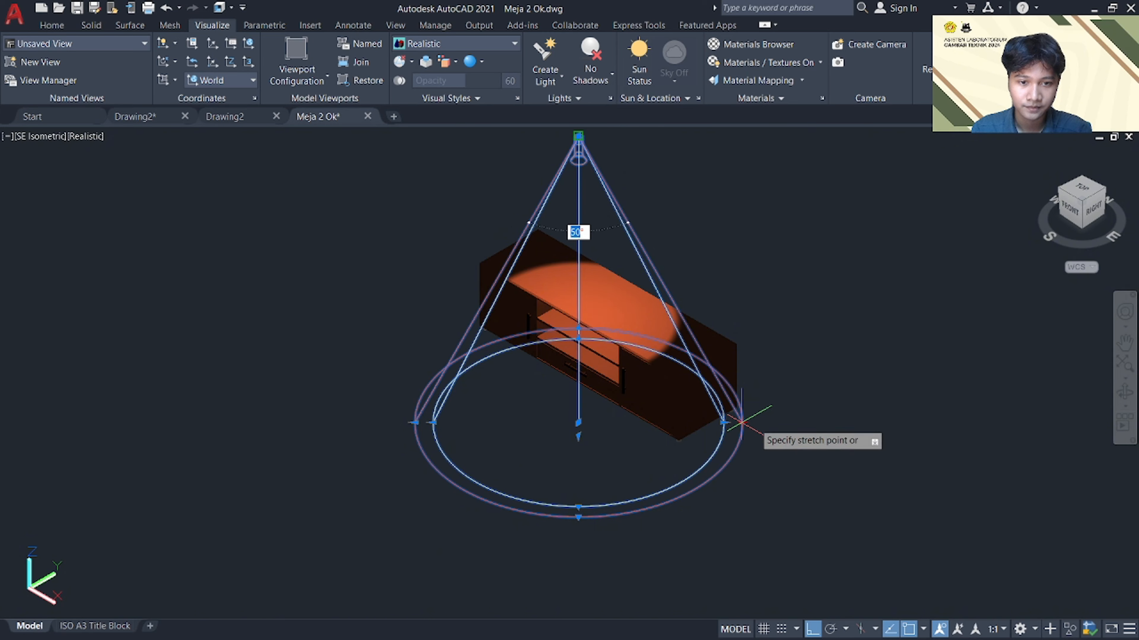
{"action": "left_click", "coordinate": [875, 391]}
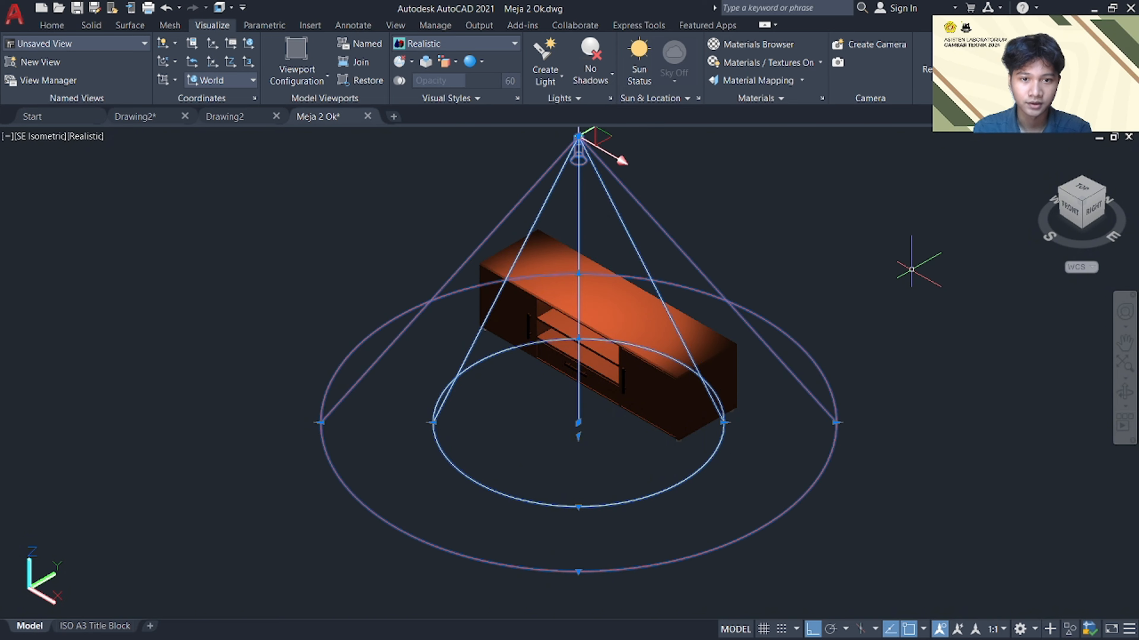
{"action": "key", "text": "Escape"}
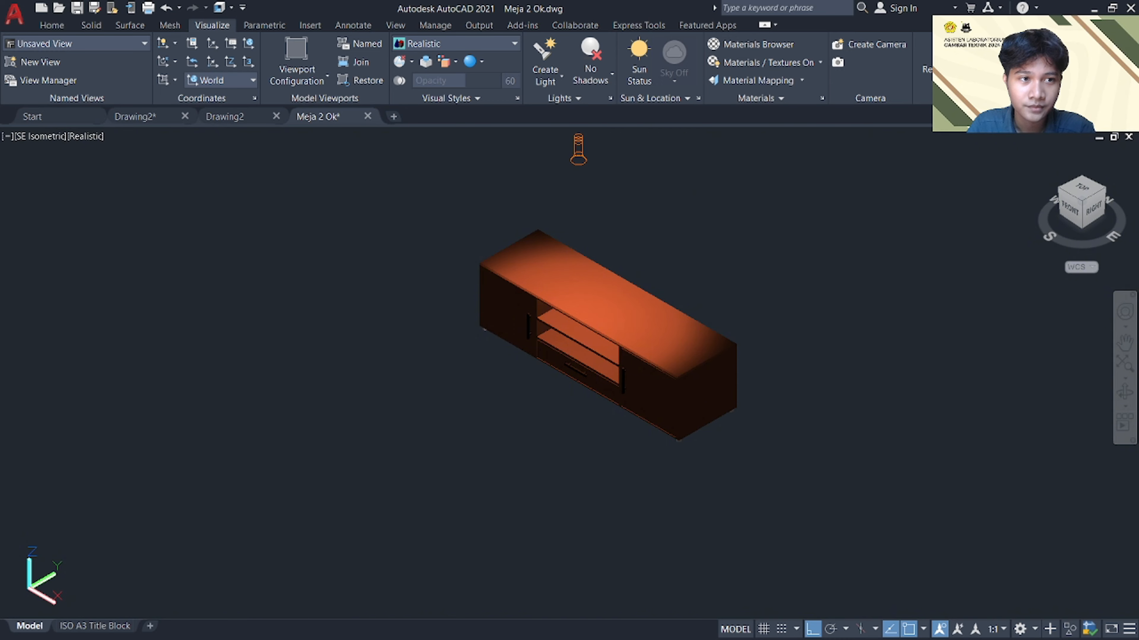
Render the lit cabinet at 1920 x 1080 px Full HDTV and close the render window
{"action": "left_click", "coordinate": [943, 77]}
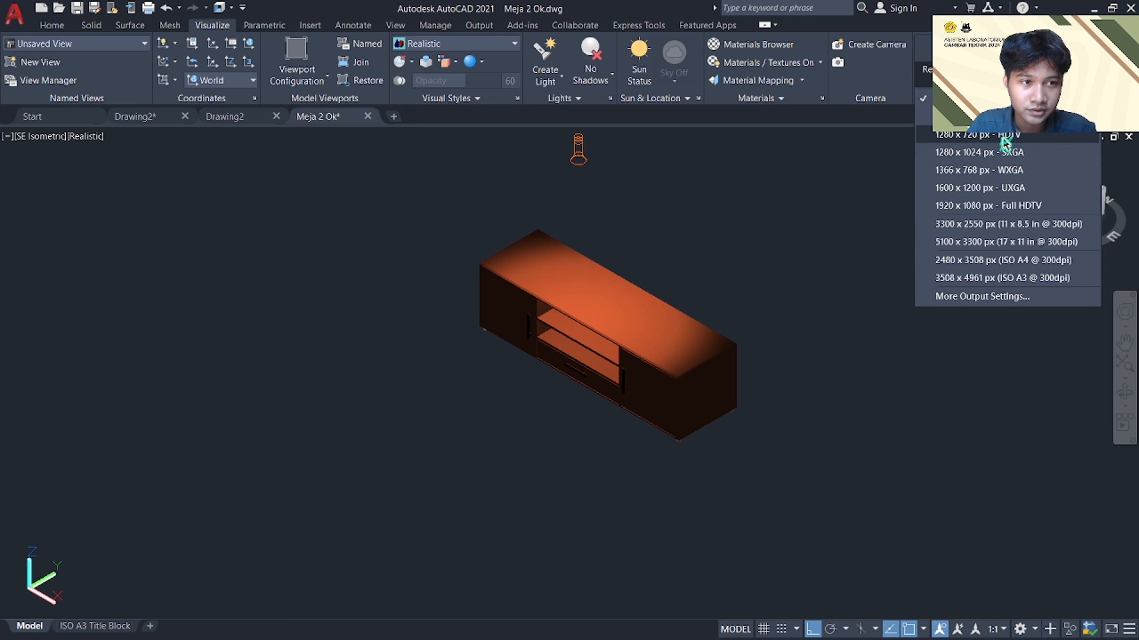
{"action": "left_click", "coordinate": [1003, 208]}
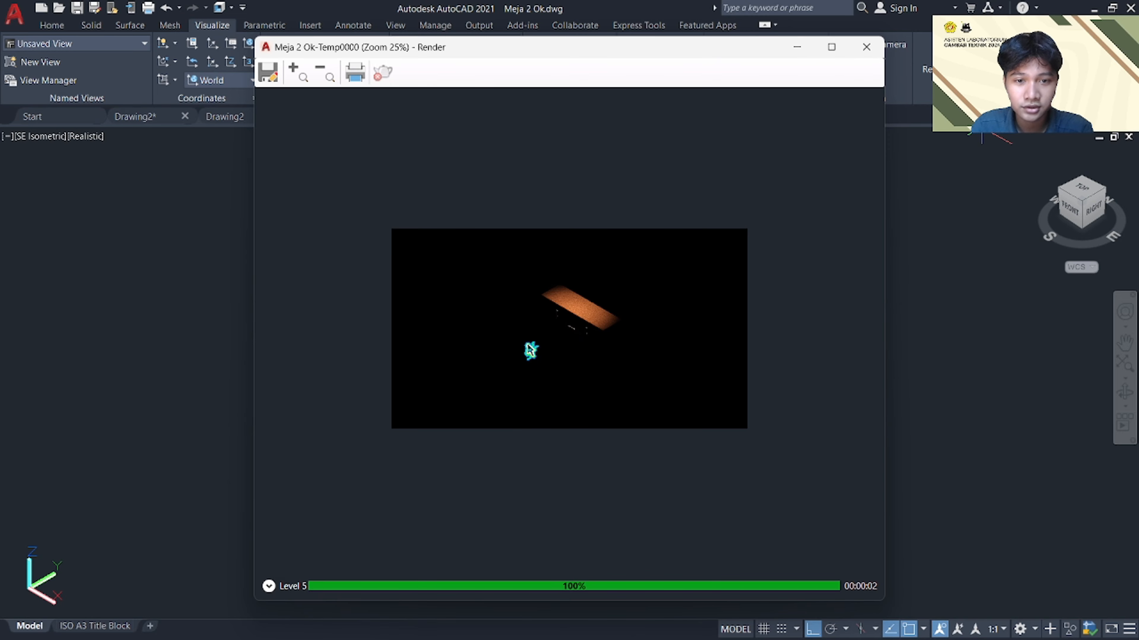
{"action": "left_click", "coordinate": [867, 53]}
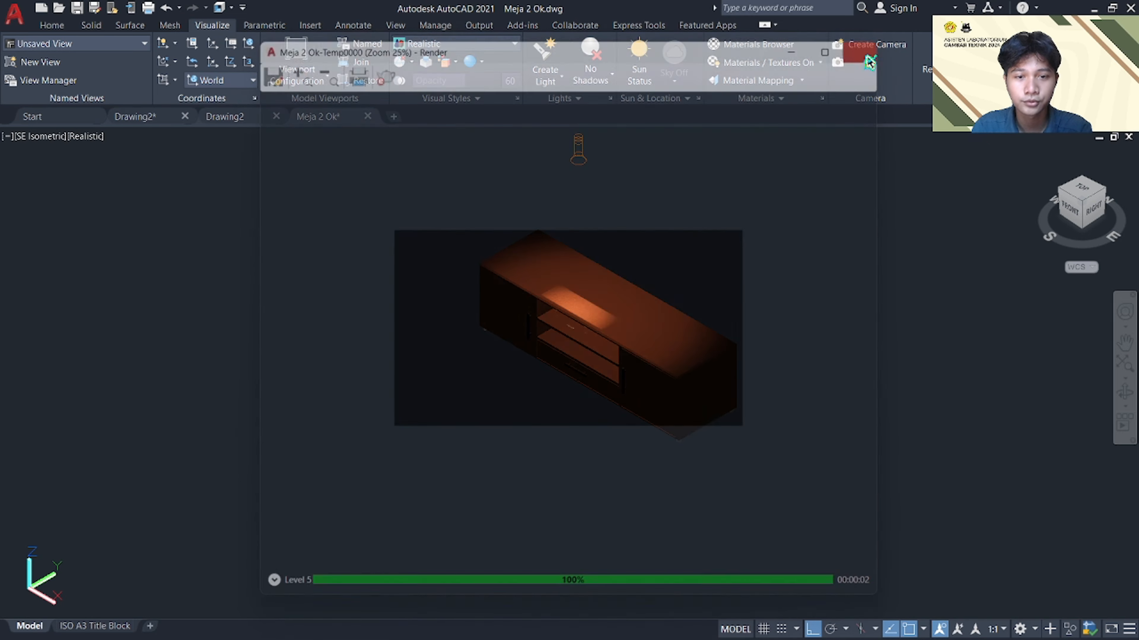
Switch to the Drawing2 room scene, render it, and inspect the rendered cabinet and floor up close
{"action": "left_click", "coordinate": [231, 118]}
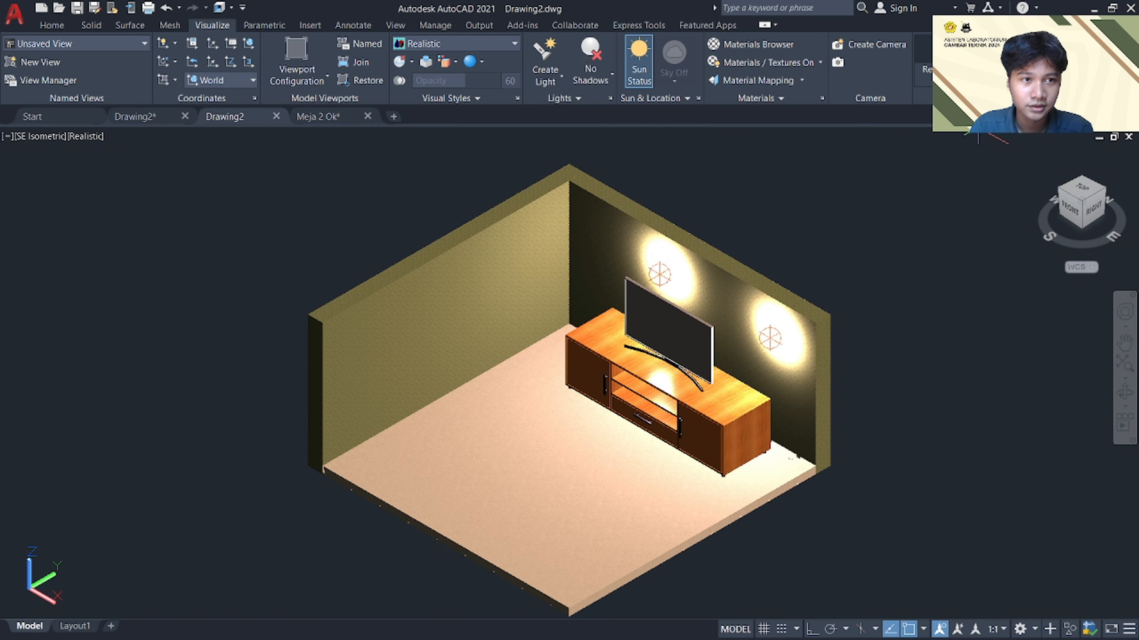
{"action": "left_click", "coordinate": [929, 63]}
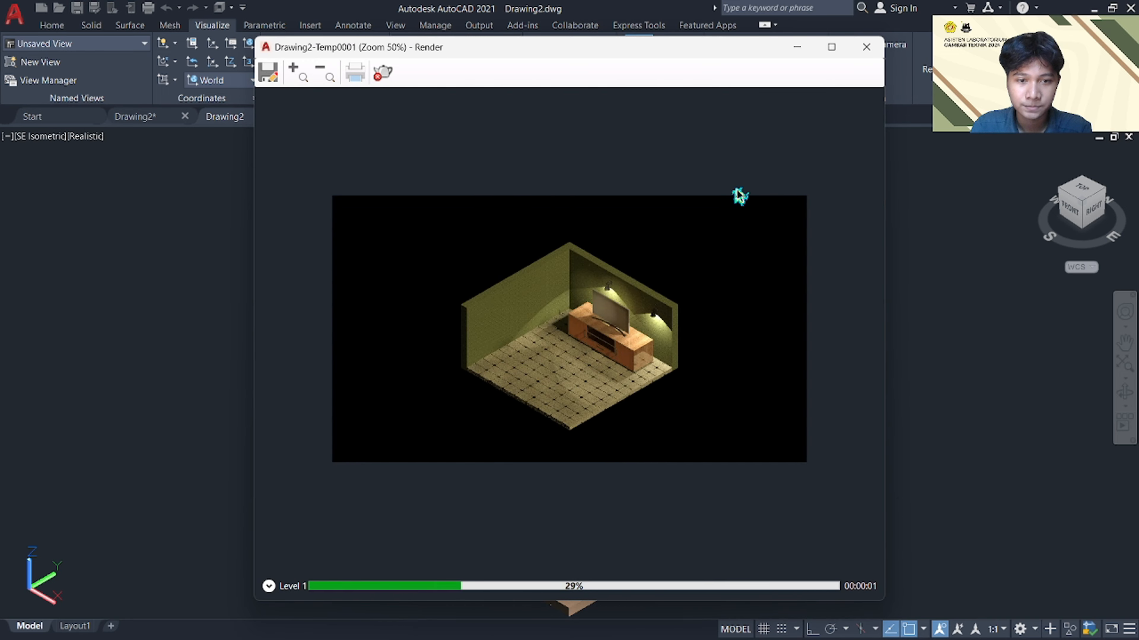
{"action": "scroll", "coordinate": [656, 343], "scroll_direction": "up", "scroll_amount": 2}
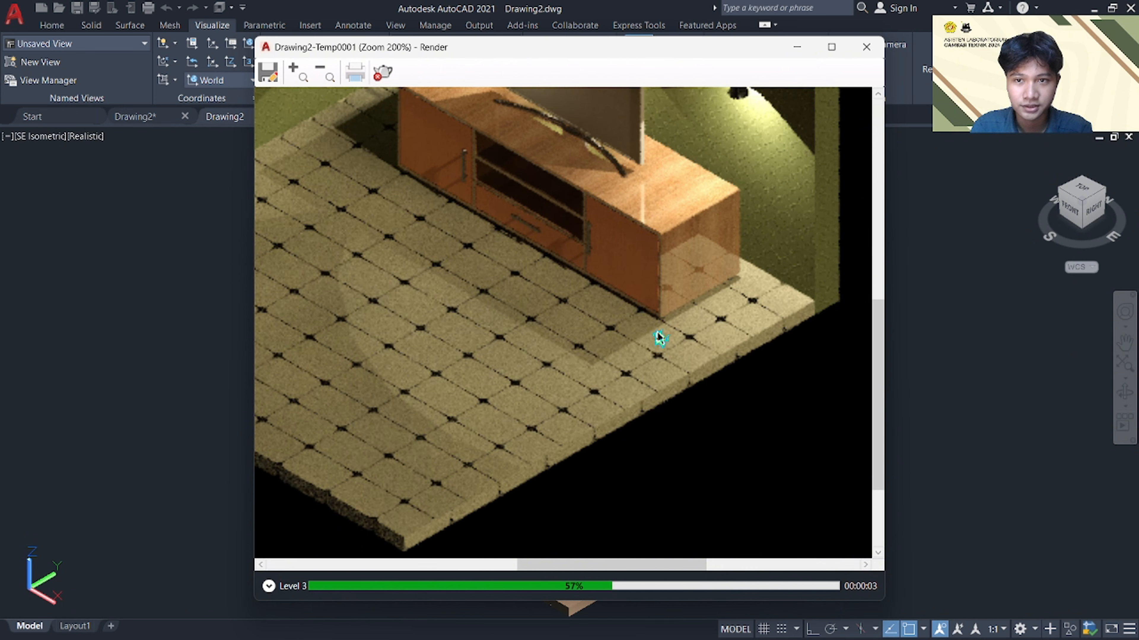
{"action": "scroll", "coordinate": [618, 323], "scroll_direction": "down", "scroll_amount": 1}
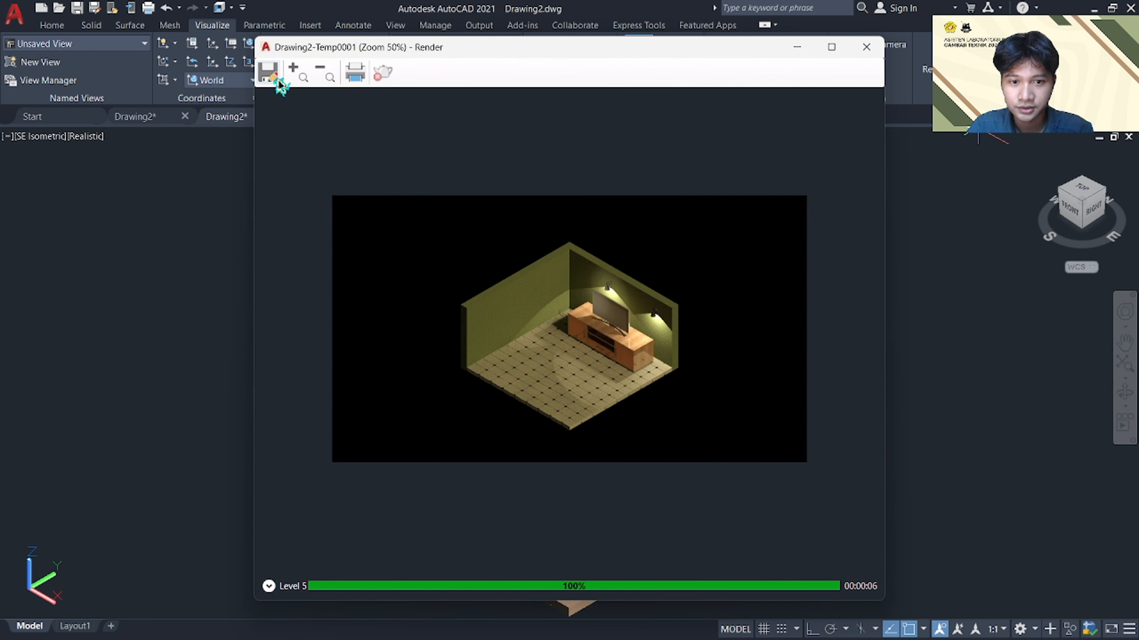
Open the file-saving dialog for the rendered room image, dismiss it without saving, and close the render window
{"action": "left_click", "coordinate": [269, 73]}
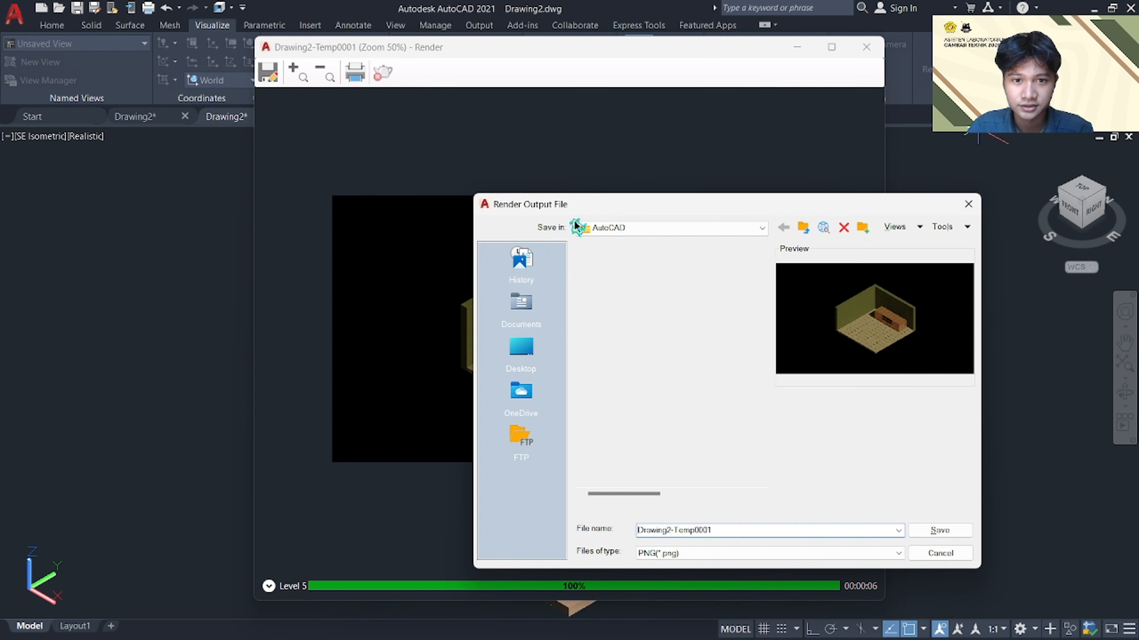
{"action": "left_click", "coordinate": [966, 206]}
{"action": "left_click", "coordinate": [867, 57]}
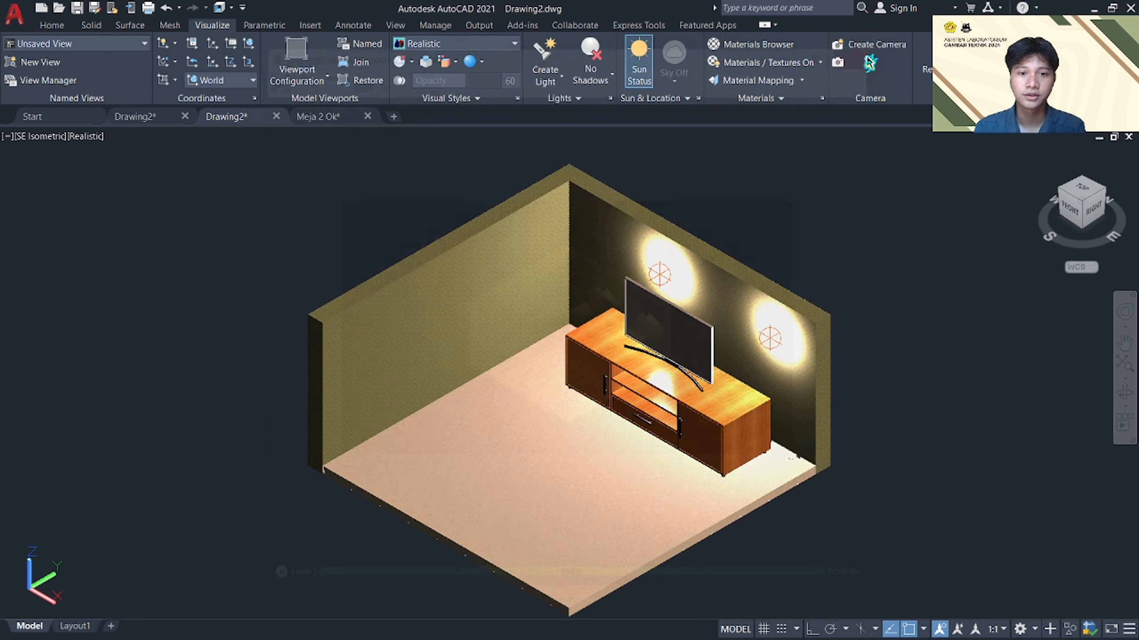